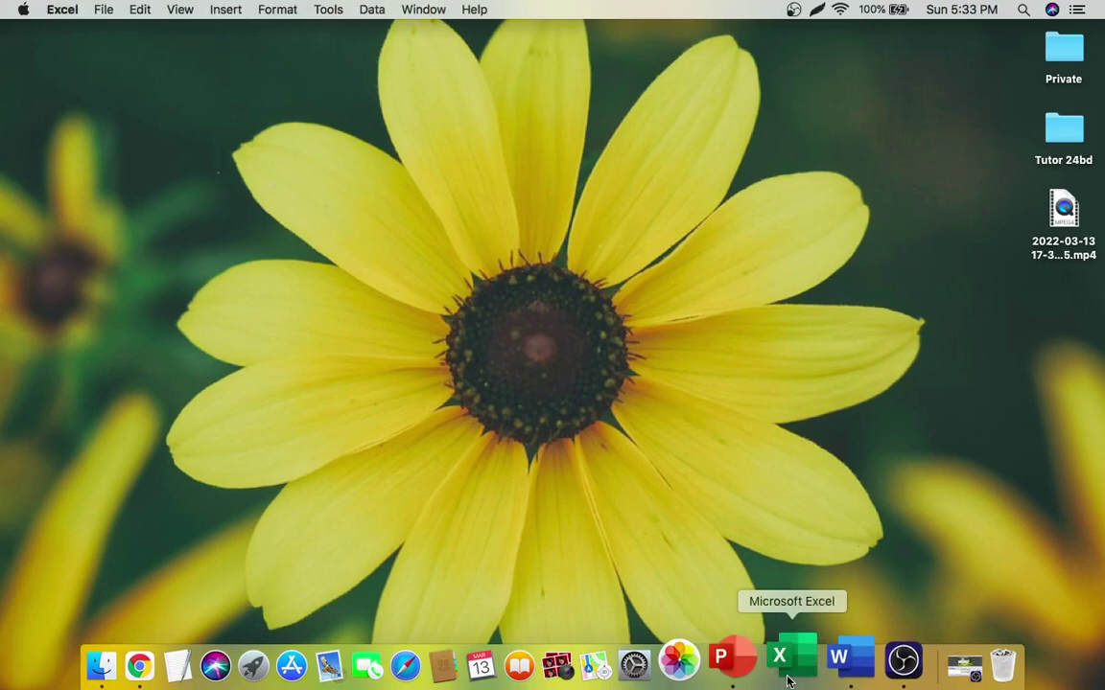
Step: Create a workbook from the Family Budget template and view it full screen
scroll(527, 228, "down", 5)
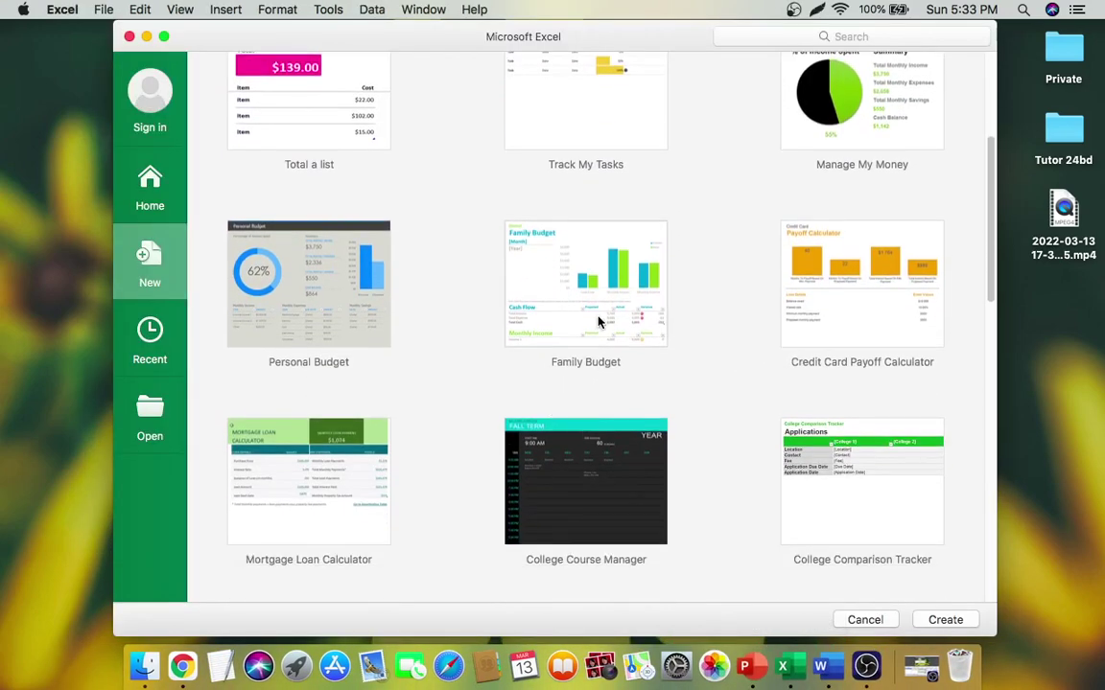
double_click(597, 318)
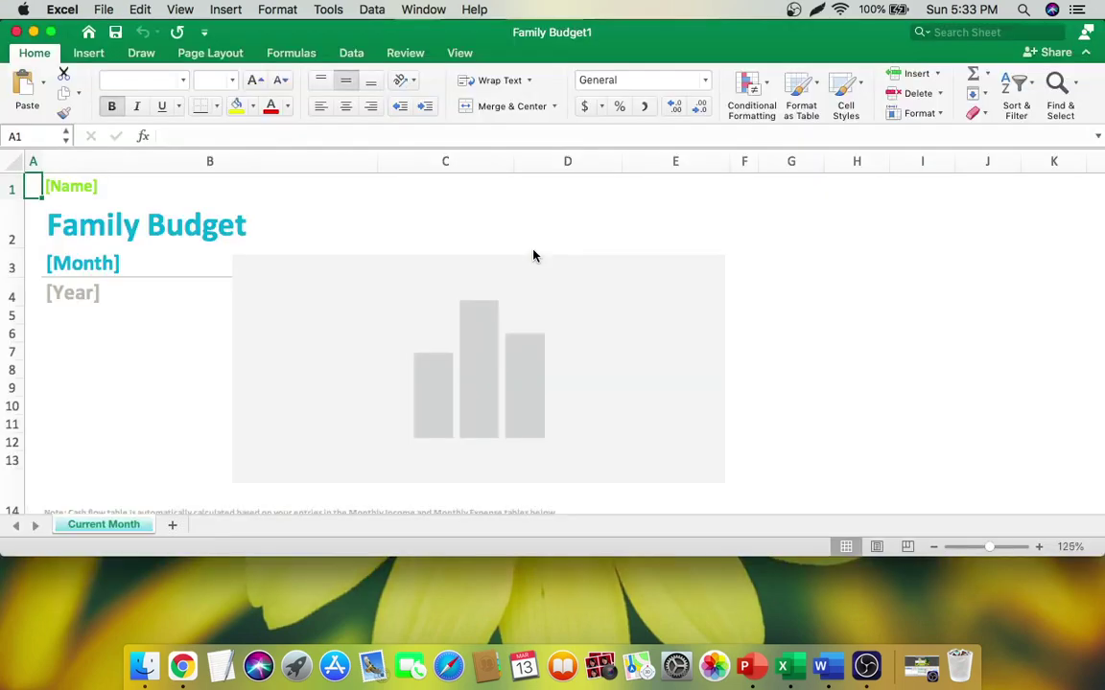
left_click(50, 31)
scroll(748, 568, "down", 3)
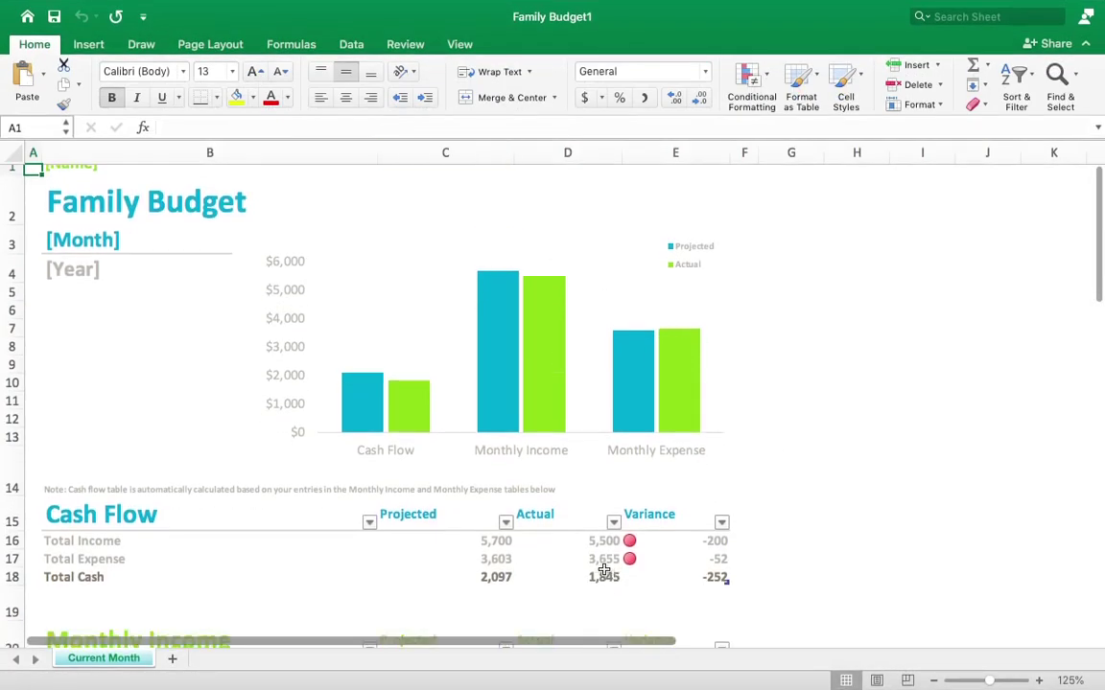
scroll(658, 402, "up", 3)
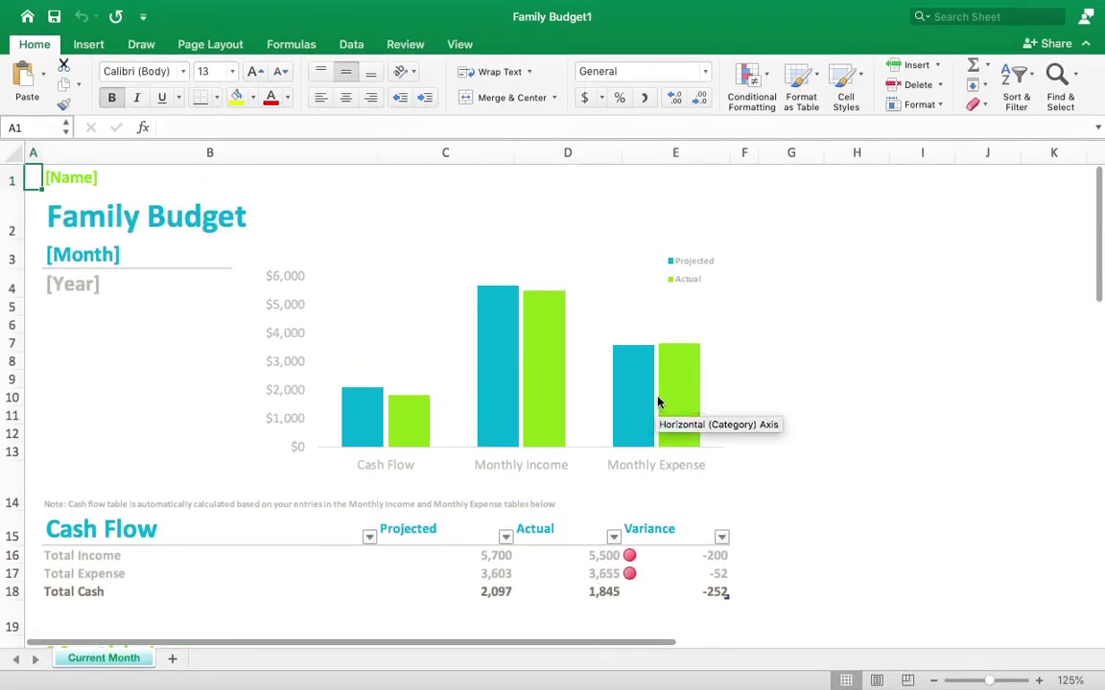
Step: Capture the worksheet area with Lightshot and outline the [Name], Family Budget, [Month] and [Year] cells with red rectangles
left_click(838, 8)
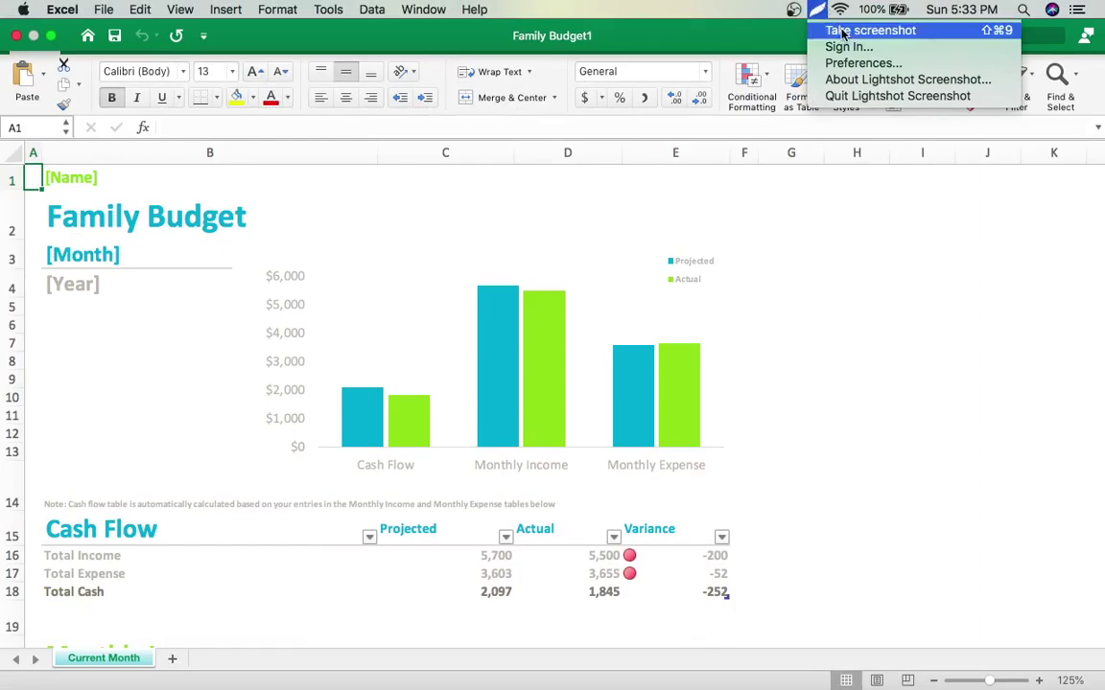
left_click(868, 28)
mouse_move(2, 15)
left_mouse_down()
mouse_move(834, 539)
mouse_move(994, 621)
left_mouse_up()
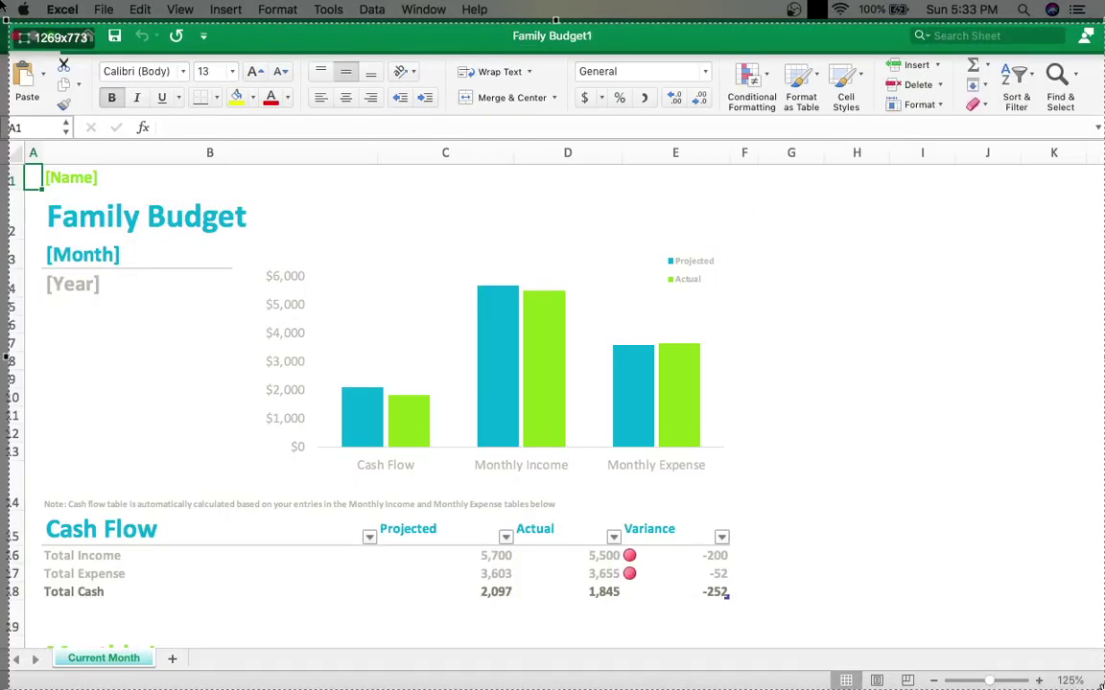
left_click(818, 587)
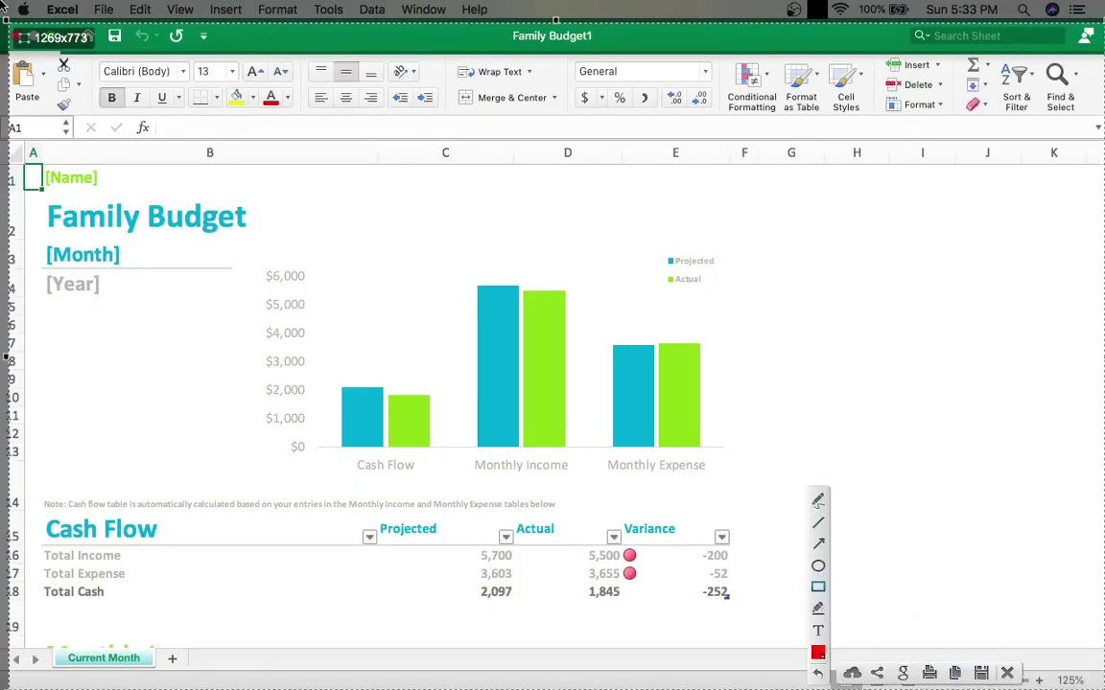
left_click_drag(31, 158, 104, 186)
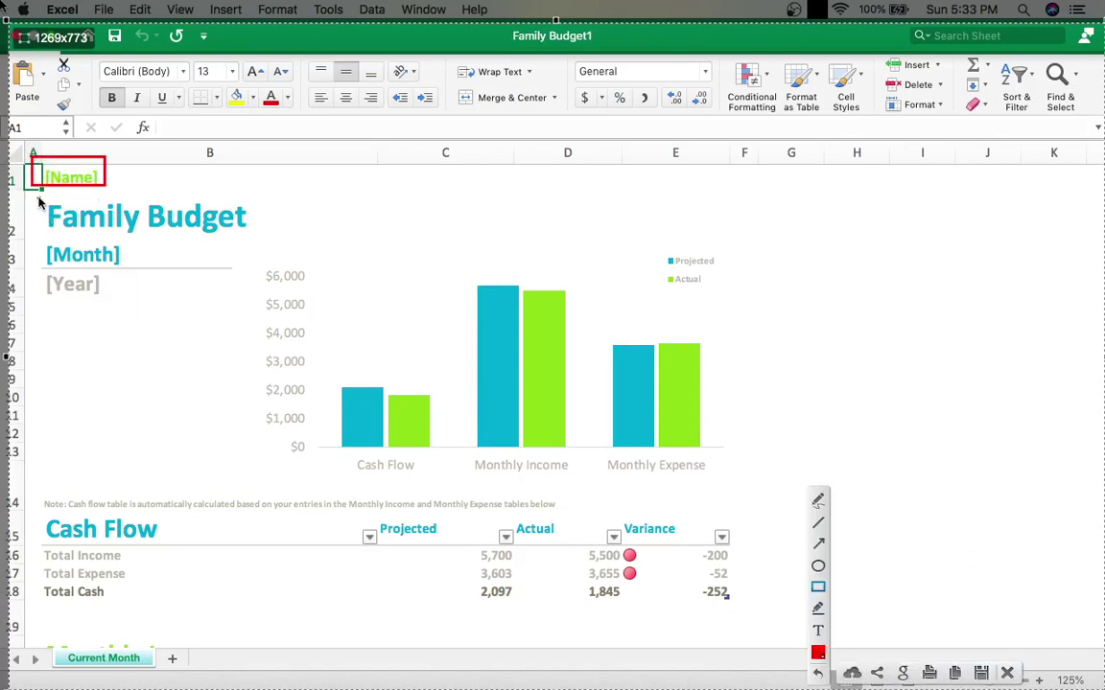
mouse_move(38, 199)
left_mouse_down()
mouse_move(254, 275)
mouse_move(262, 240)
left_mouse_up()
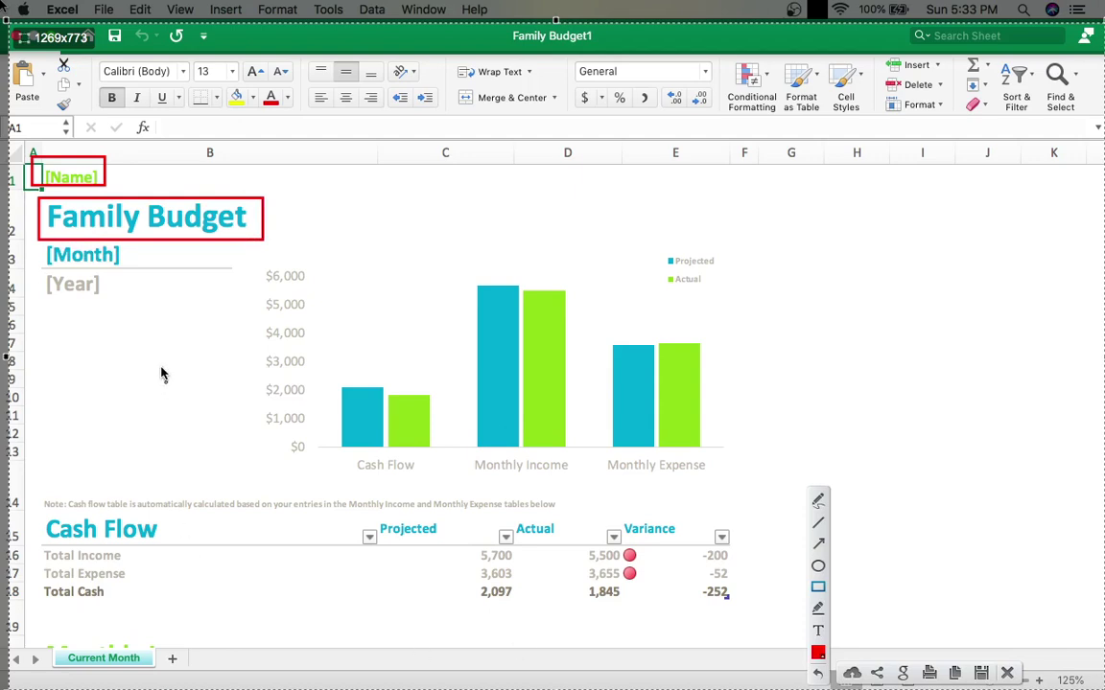
left_click_drag(37, 243, 129, 266)
left_click_drag(41, 272, 113, 297)
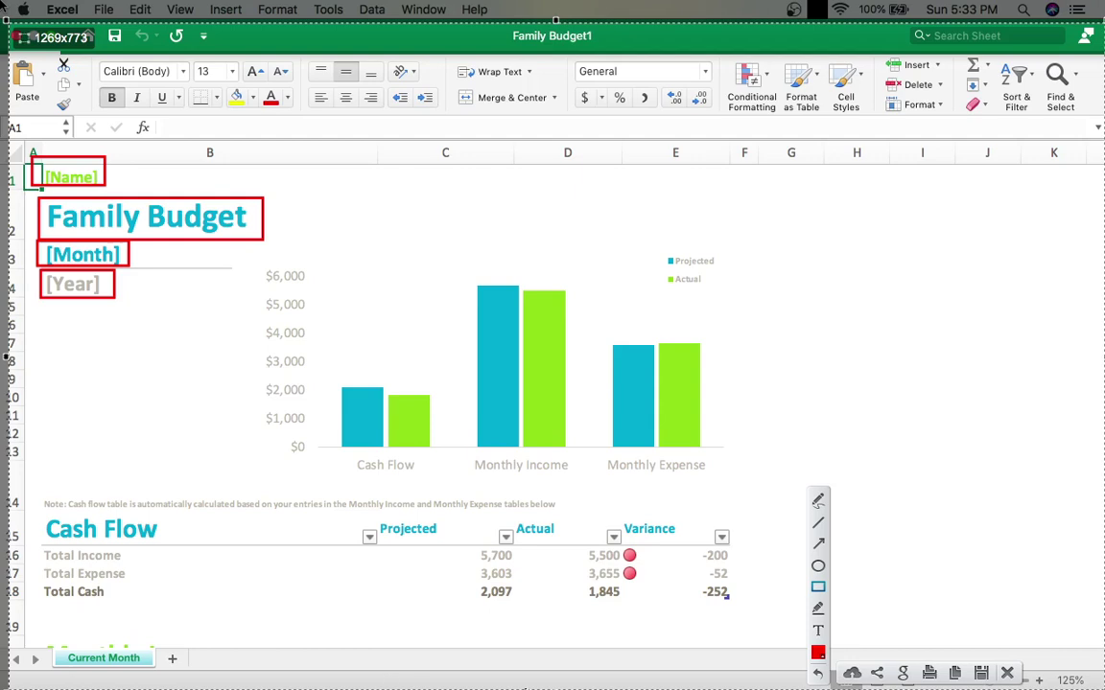
Step: Outline the chart's dollar axis, the Cash Flow, Monthly Income and Monthly Expense labels, and the legend with red rectangles
mouse_move(259, 253)
left_mouse_down()
mouse_move(285, 312)
mouse_move(292, 459)
mouse_move(316, 467)
left_mouse_up()
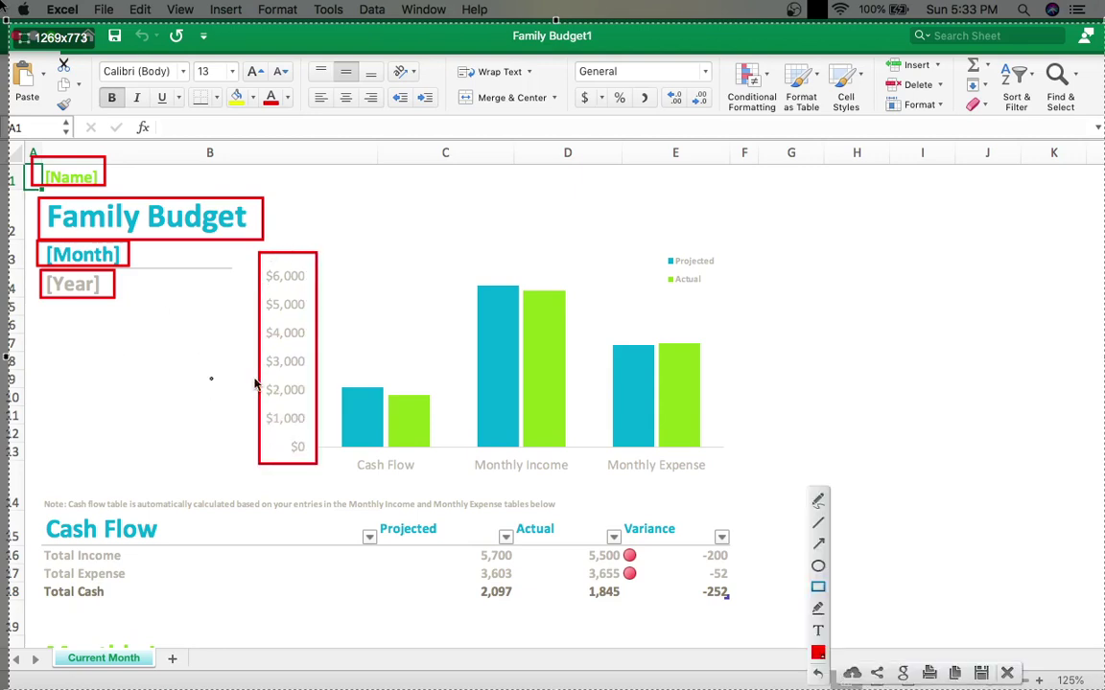
mouse_move(345, 444)
left_mouse_down()
mouse_move(419, 474)
mouse_move(470, 457)
mouse_move(567, 479)
mouse_move(653, 467)
mouse_move(709, 473)
left_mouse_up()
left_click_drag(656, 252, 724, 290)
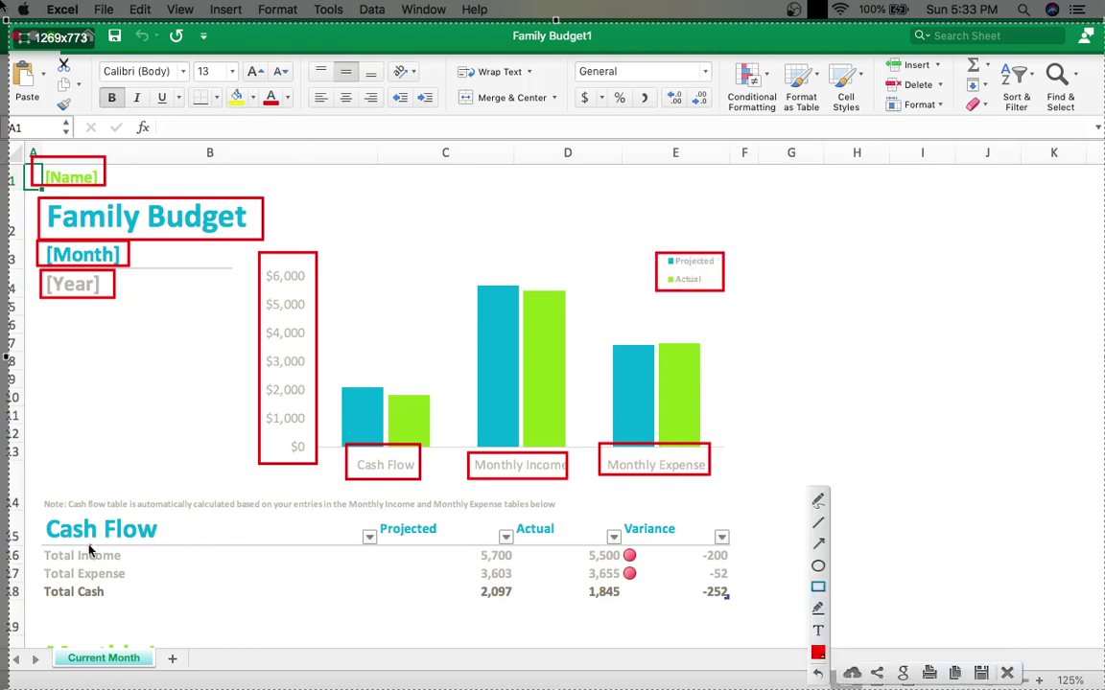
Step: Outline the Cash Flow heading and the Total Income, Total Expense and Total Cash row labels with red rectangles
left_click_drag(35, 515, 160, 543)
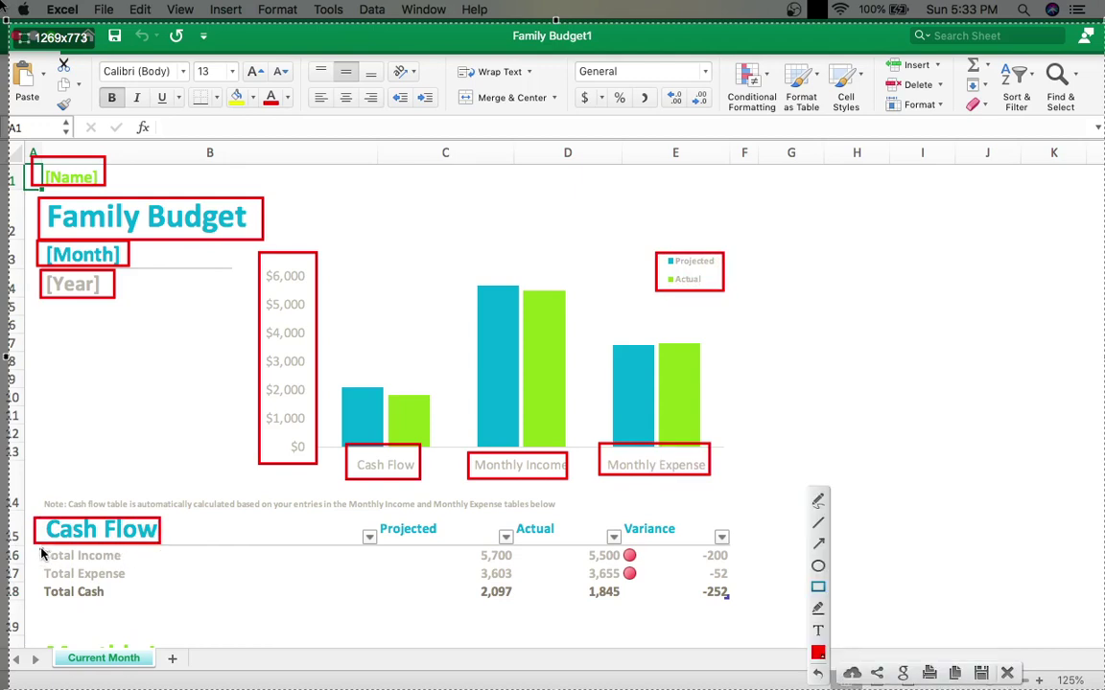
left_click_drag(41, 548, 137, 566)
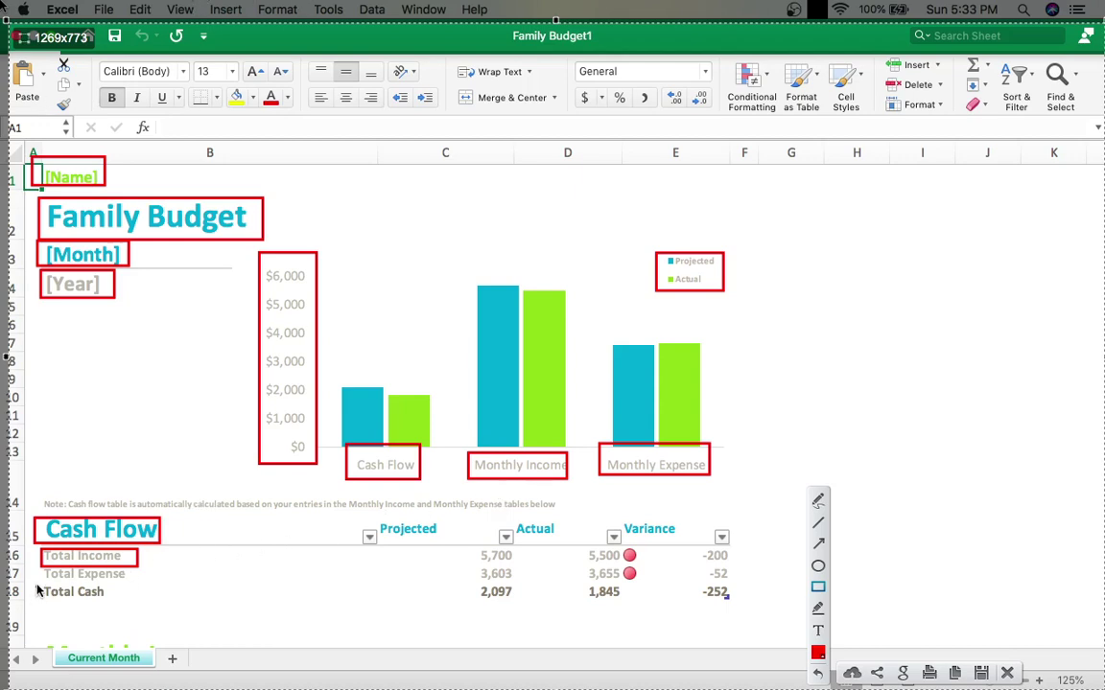
left_click_drag(41, 565, 128, 581)
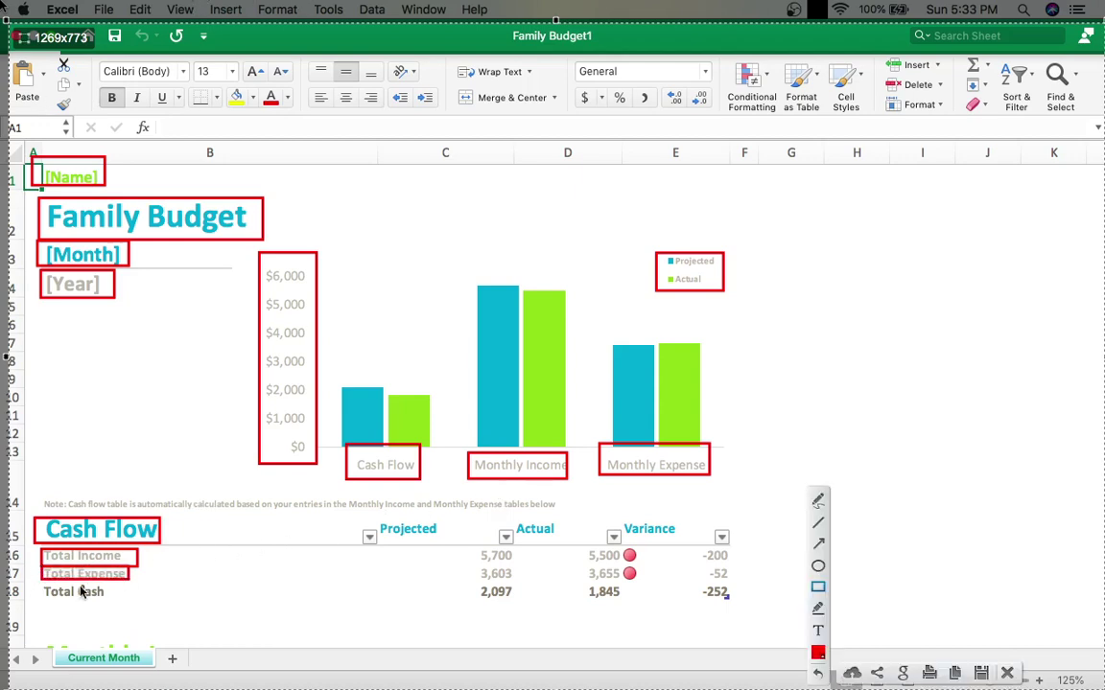
left_click_drag(41, 582, 107, 603)
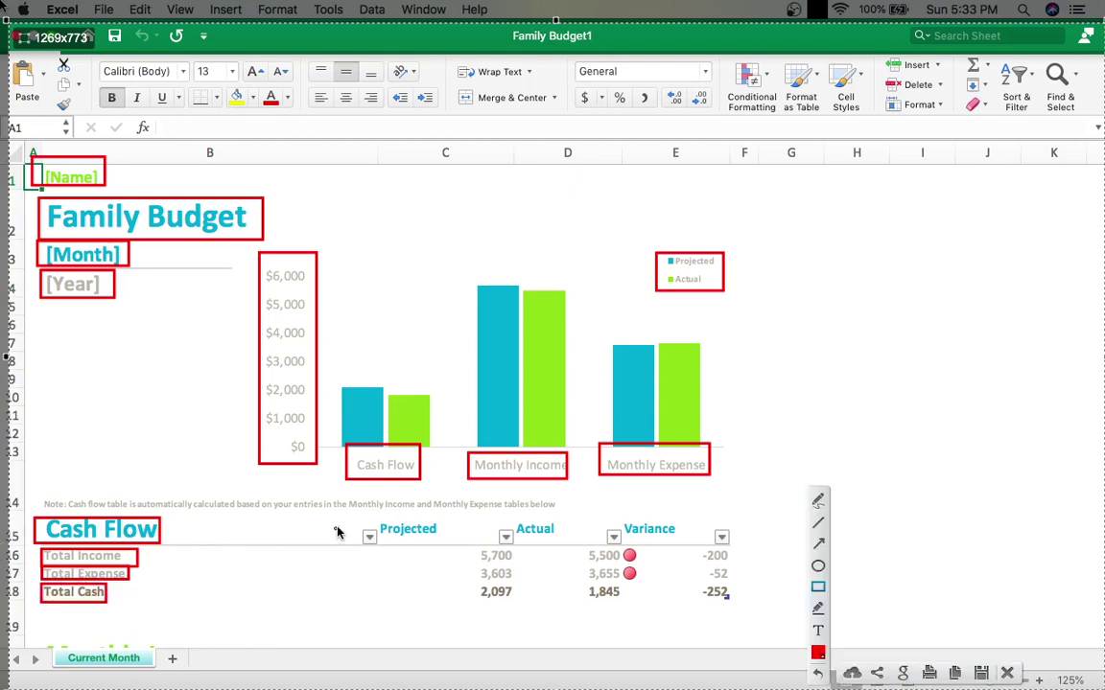
Step: Outline the Cash Flow table's Projected, Actual and Variance headings and its projected amounts with red rectangles
left_click_drag(369, 520, 444, 544)
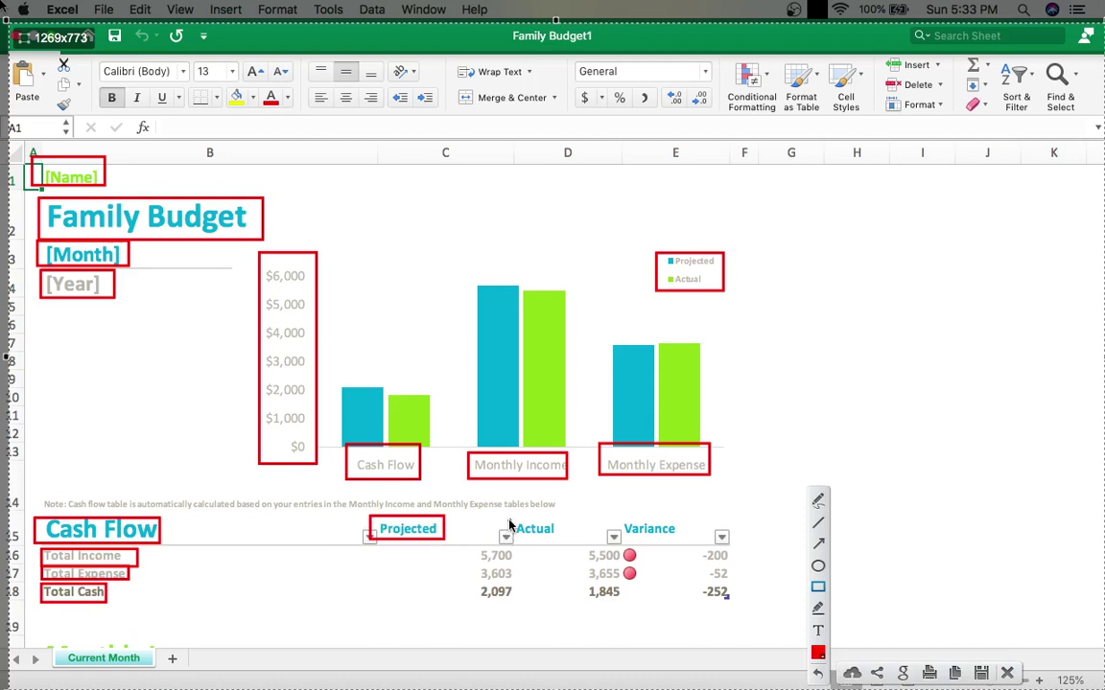
mouse_move(512, 521)
left_mouse_down()
mouse_move(563, 540)
mouse_move(623, 522)
mouse_move(685, 543)
left_mouse_up()
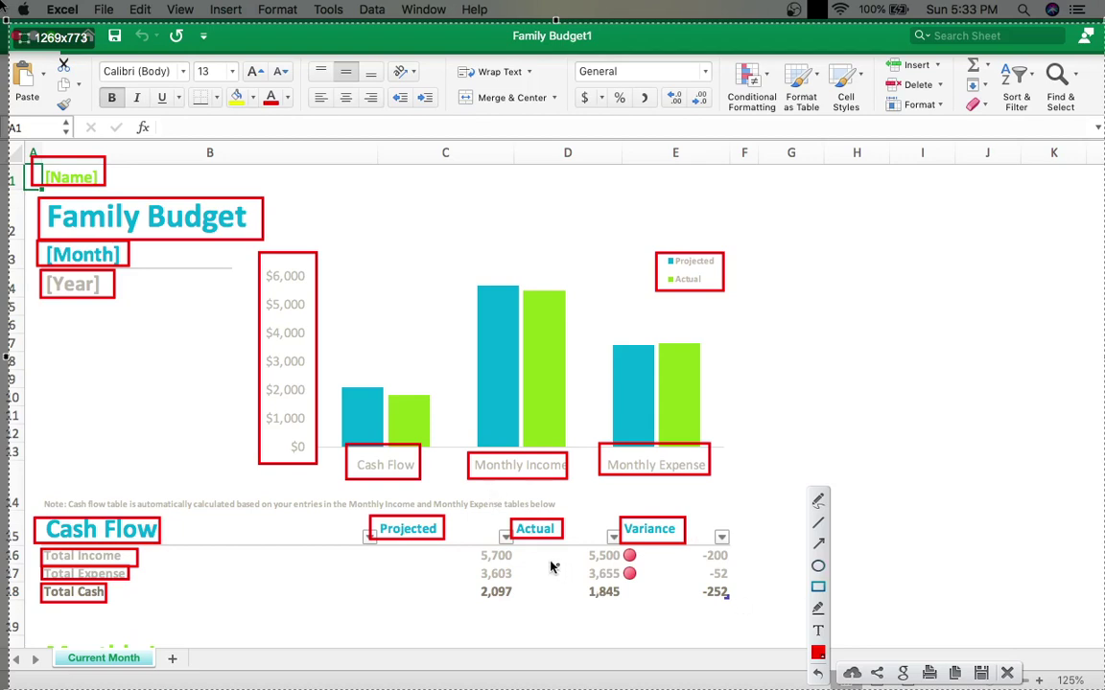
left_click_drag(478, 548, 516, 599)
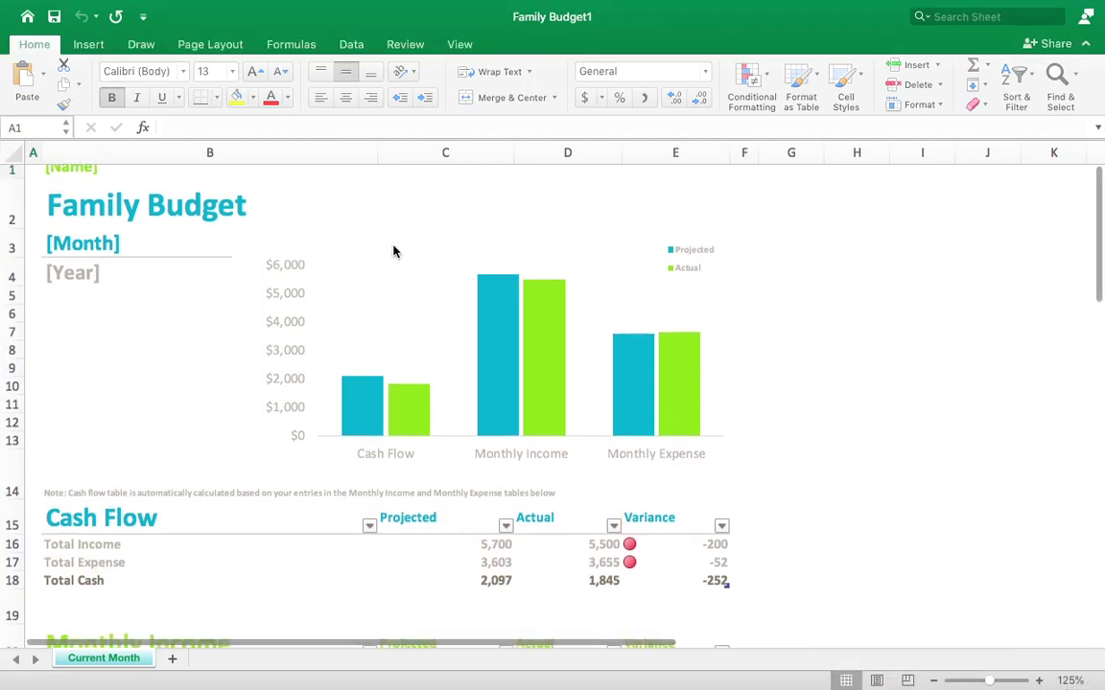
Step: Look over the Monthly Income and Monthly Expense tables below the Cash Flow table
scroll(394, 251, "down", 5)
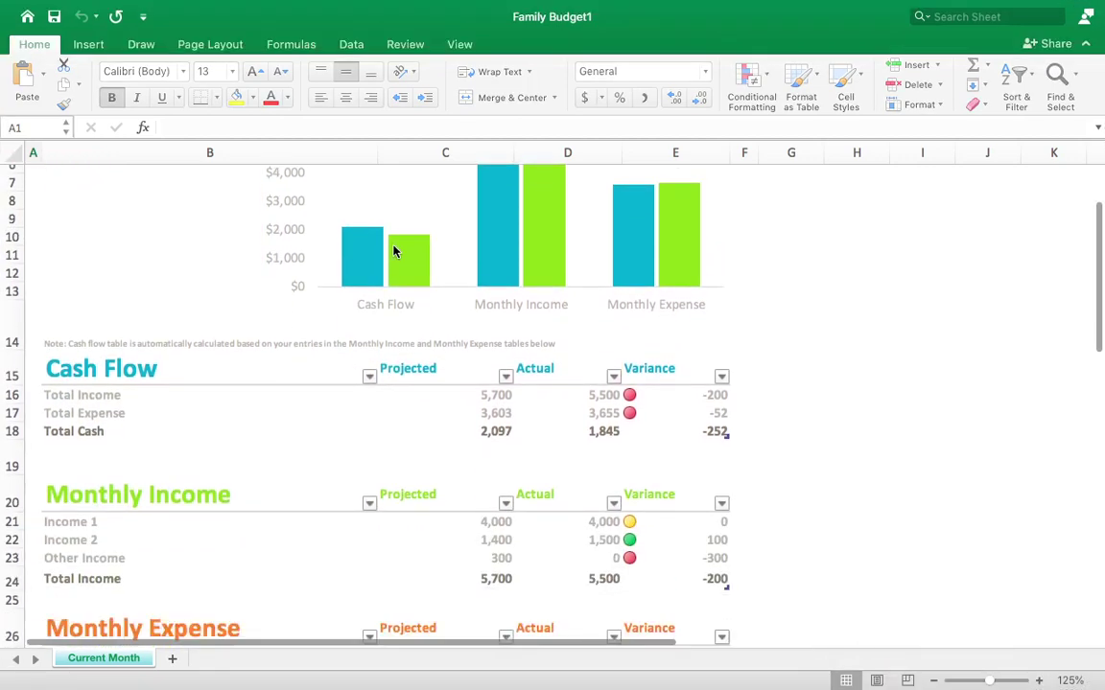
scroll(393, 251, "up", 3)
scroll(393, 251, "down", 8)
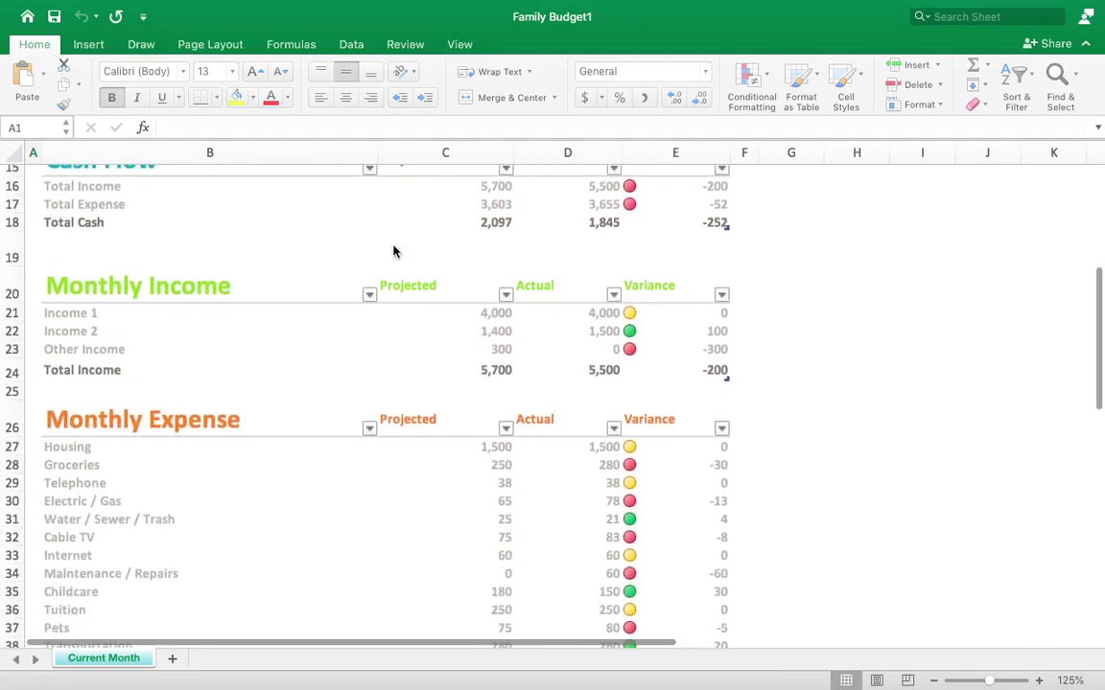
scroll(393, 251, "down", 3)
scroll(394, 251, "up", 1)
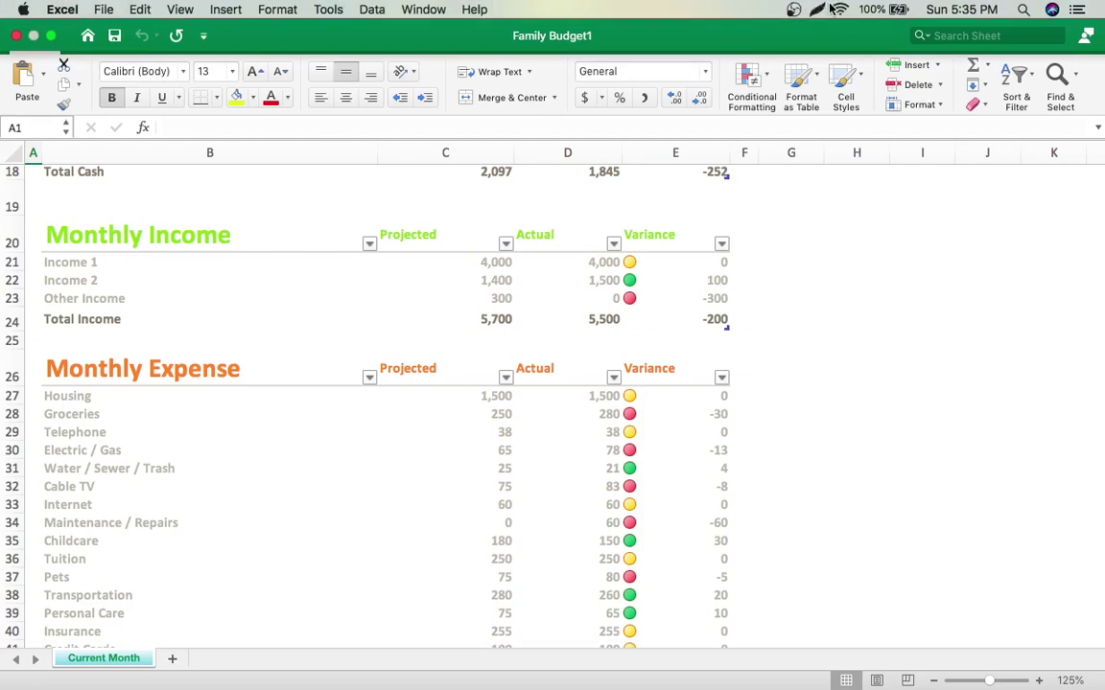
left_click(820, 9)
left_click(868, 30)
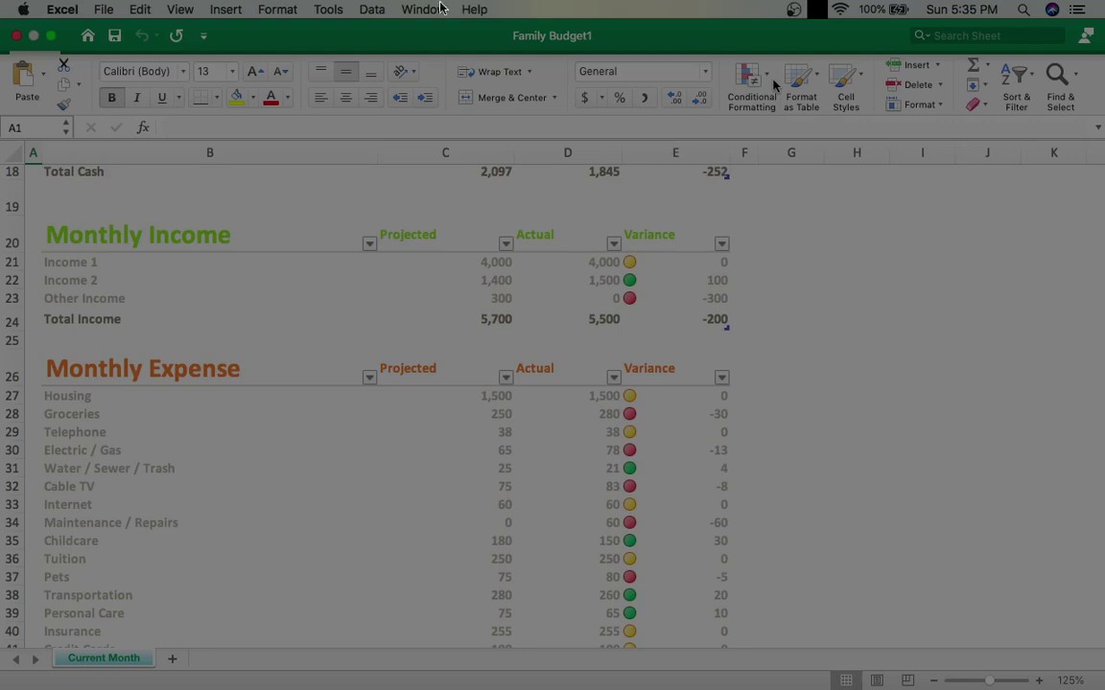
mouse_move(0, 13)
left_mouse_down()
mouse_move(426, 316)
mouse_move(1024, 561)
mouse_move(1102, 582)
mouse_move(1103, 656)
left_mouse_up()
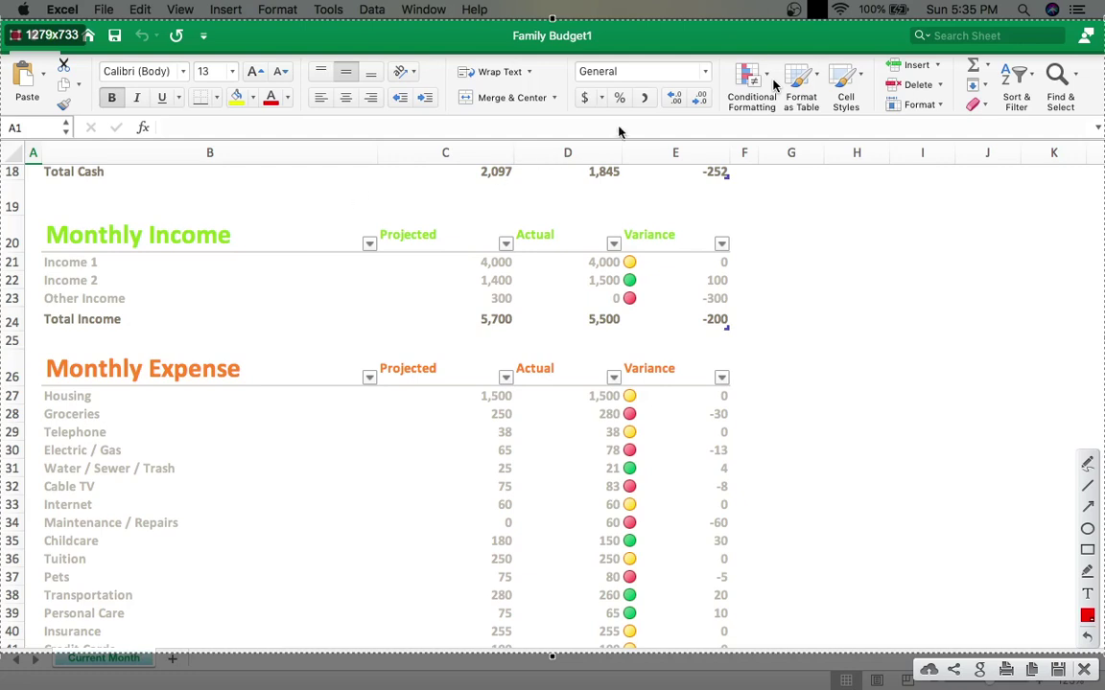
left_click(1084, 549)
left_click(1088, 529)
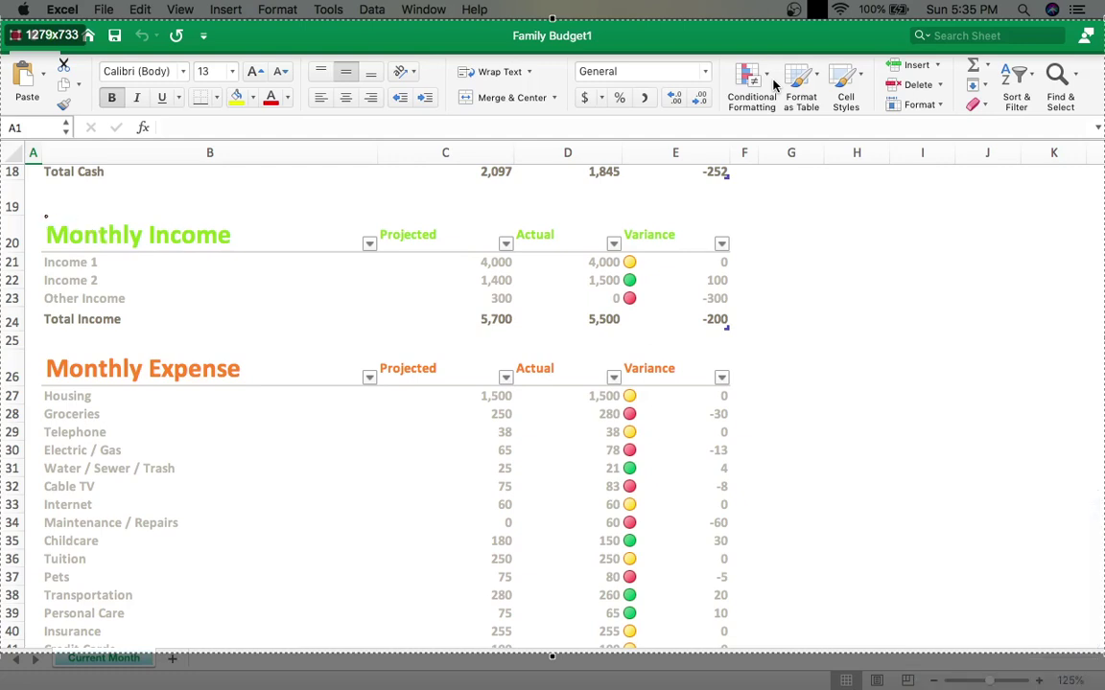
left_click_drag(45, 216, 235, 256)
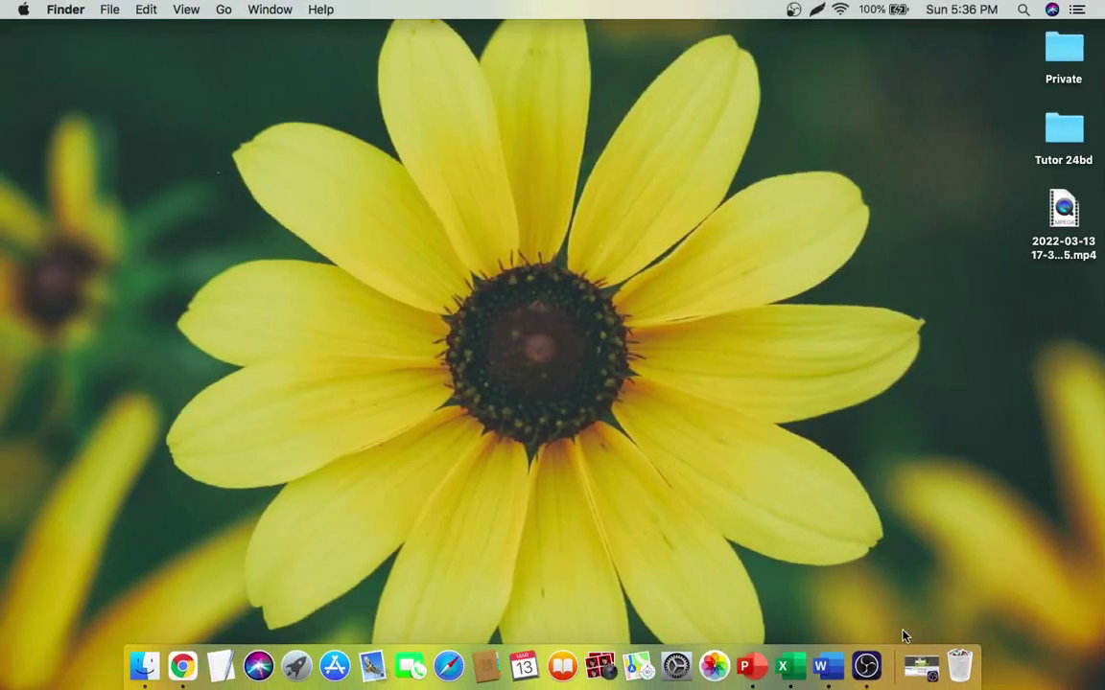
left_click(921, 666)
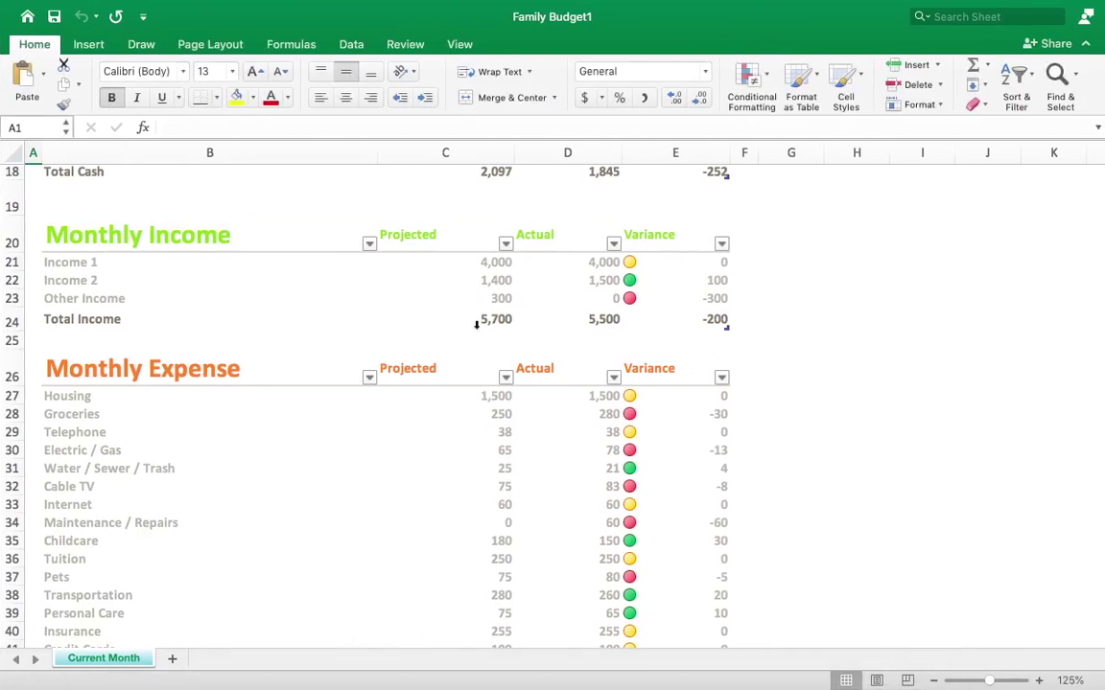
Step: Capture the income and expense tables with Lightshot and outline the Monthly Income heading and its row labels with red rectangles
mouse_move(870, 6)
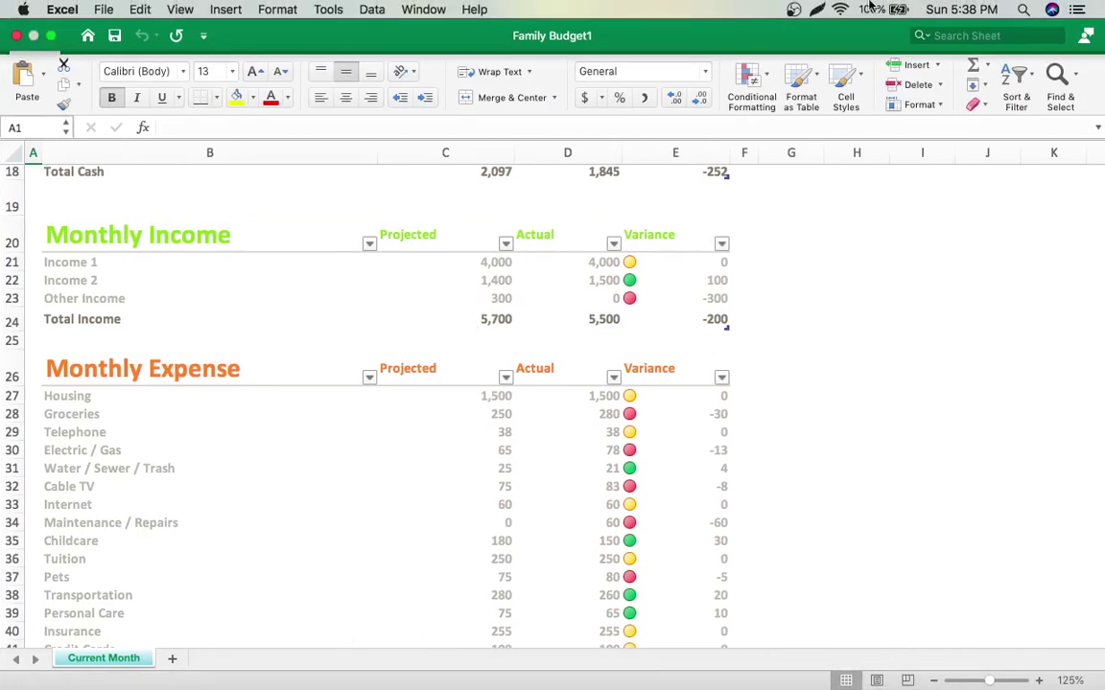
left_click(819, 8)
left_click(834, 30)
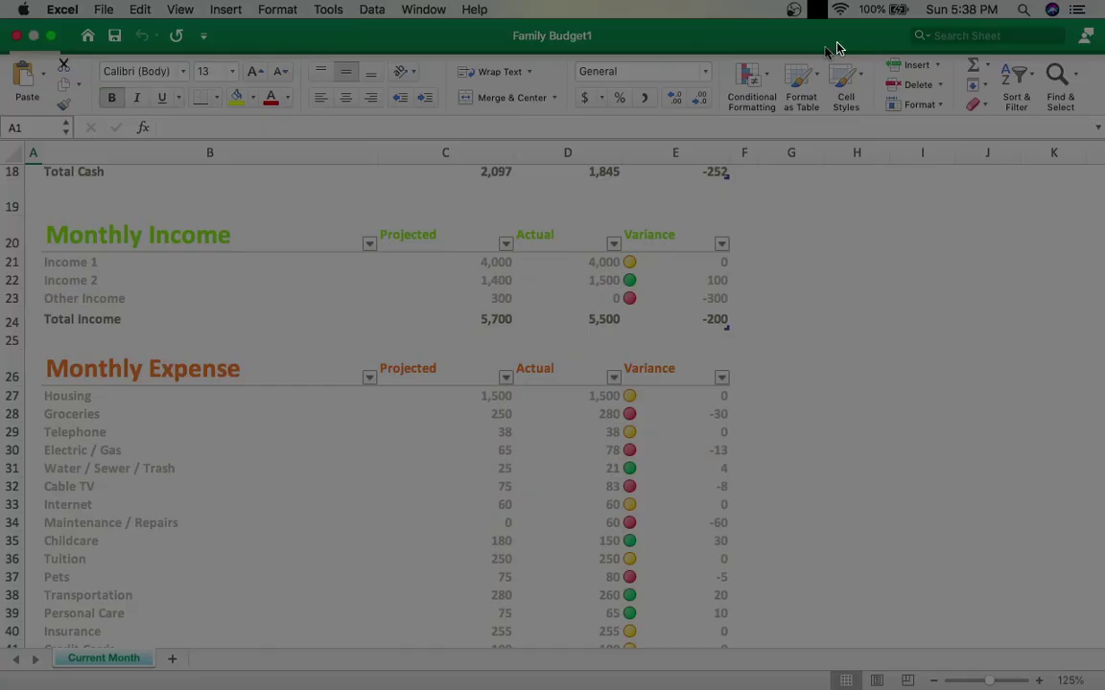
left_click_drag(1, 56, 1102, 683)
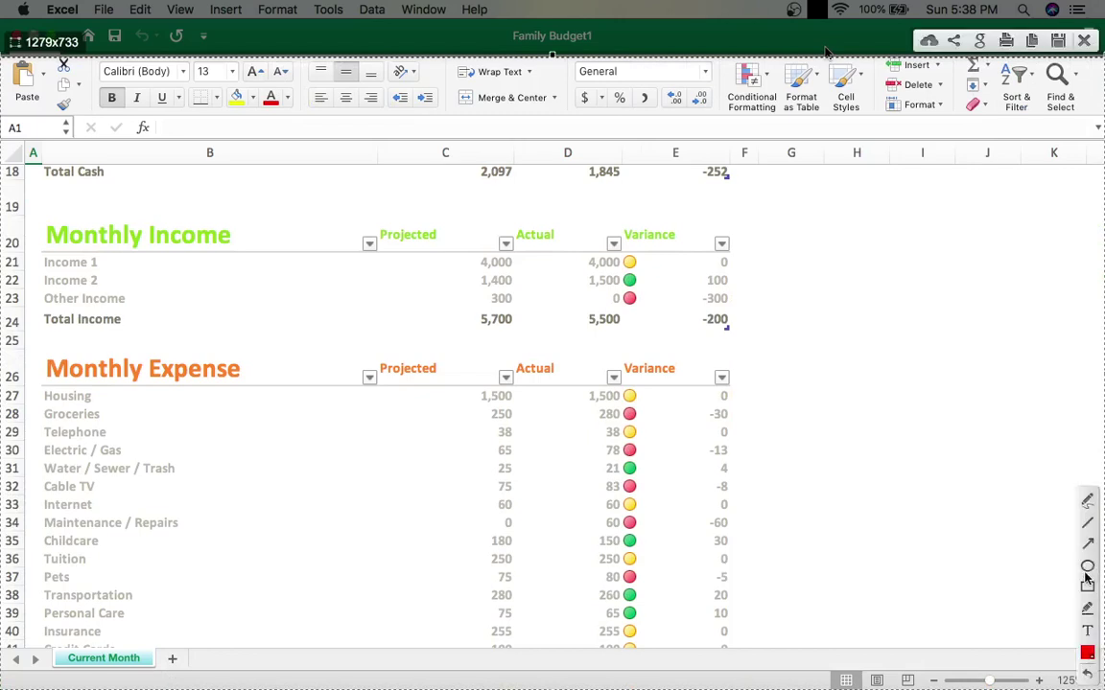
left_click(1086, 584)
left_click_drag(29, 217, 255, 250)
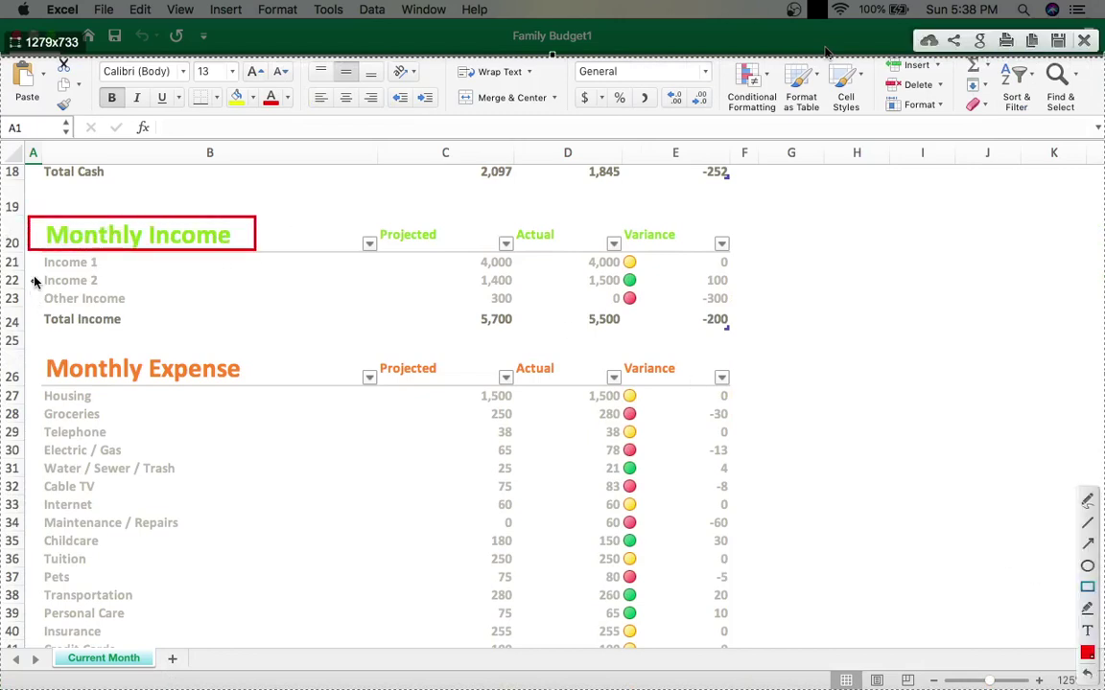
left_click_drag(43, 251, 141, 335)
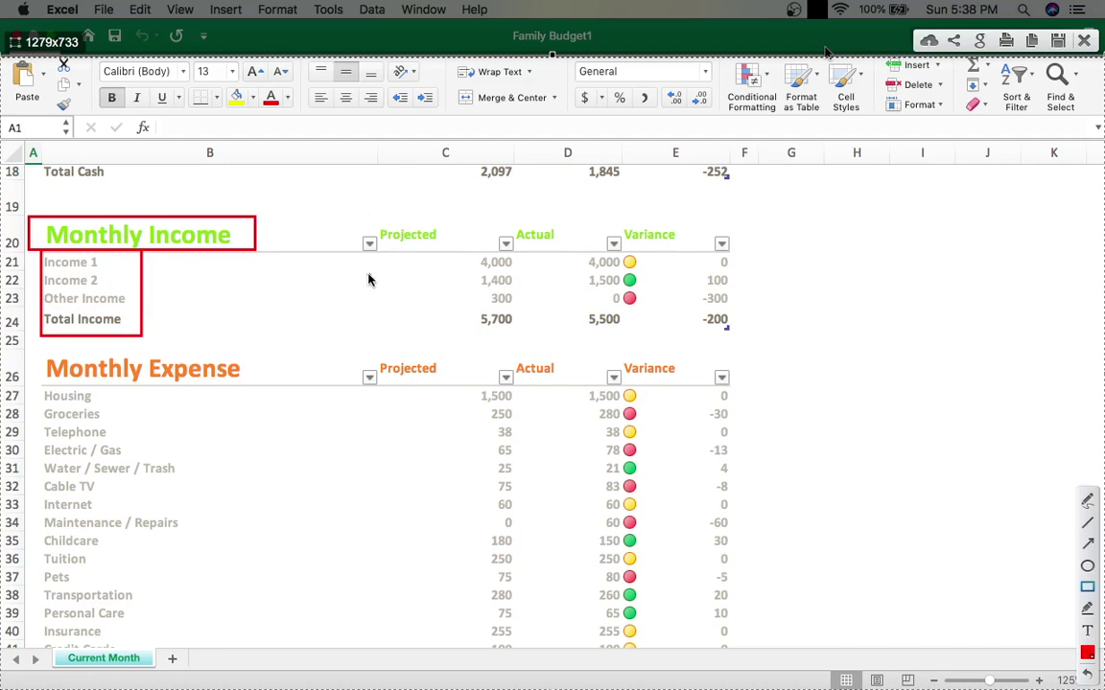
Step: Outline the Projected, Actual and Variance headings of the Monthly Income table with red rectangles
left_click_drag(360, 215, 427, 247)
mouse_move(484, 220)
left_mouse_down()
mouse_move(569, 247)
mouse_move(623, 226)
mouse_move(672, 233)
mouse_move(686, 254)
left_mouse_up()
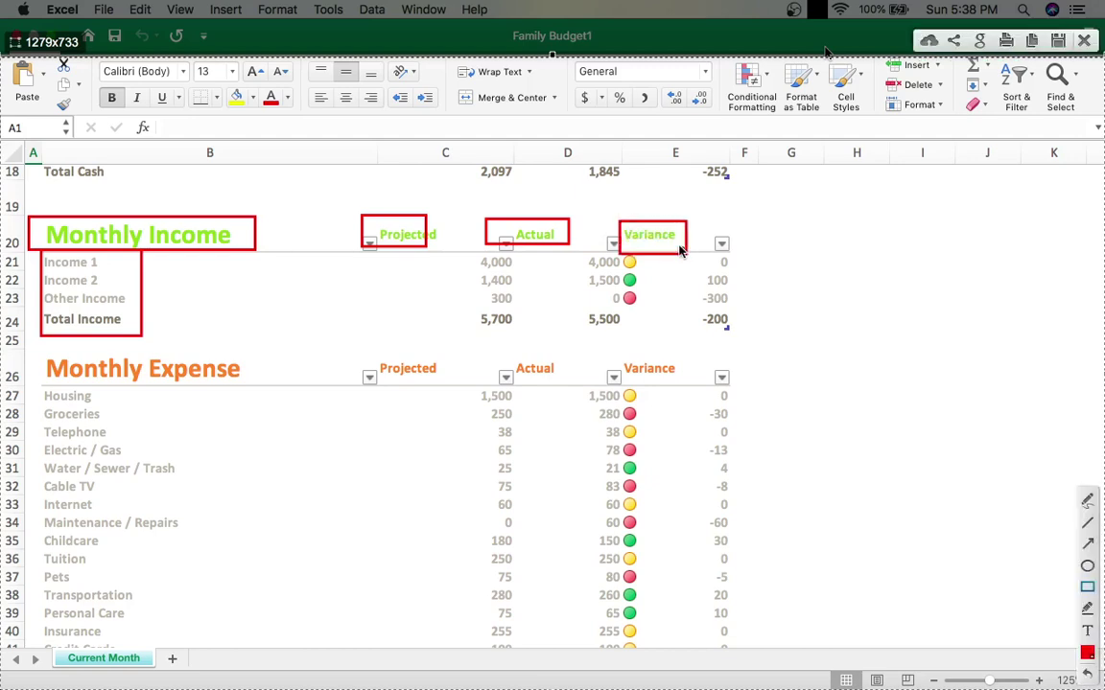
left_click(411, 318)
Step: Outline the Monthly Expense heading and the row labels from Housing to Water / Sewer / Trash with red rectangles
left_click_drag(39, 359, 264, 382)
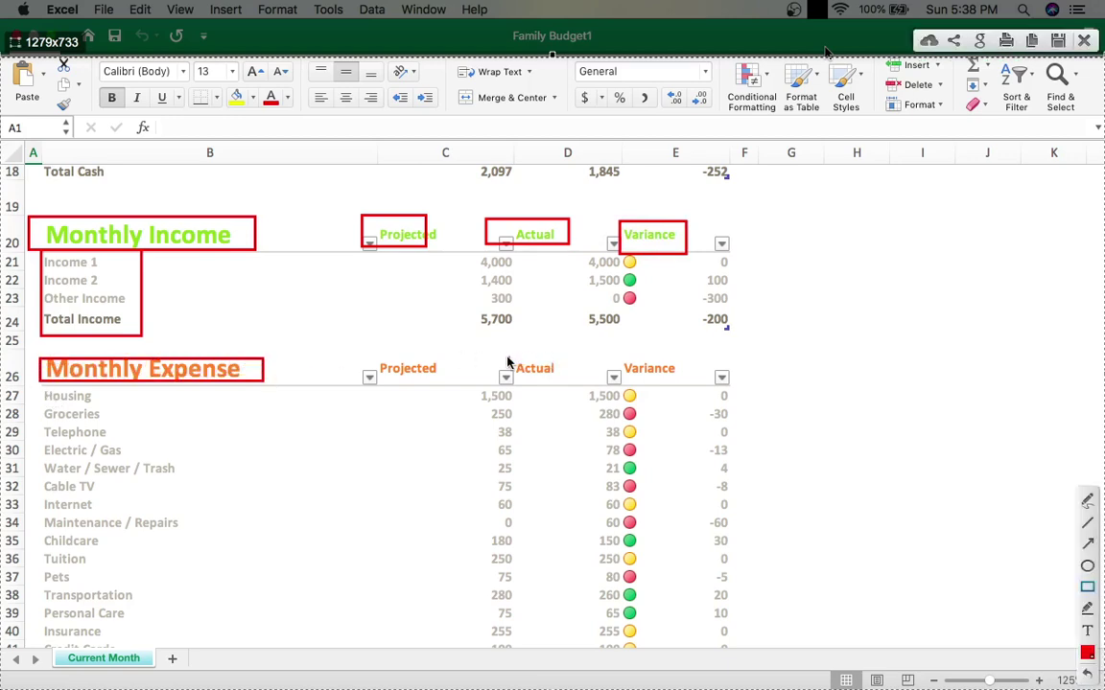
left_click_drag(31, 383, 103, 407)
left_click_drag(27, 397, 130, 423)
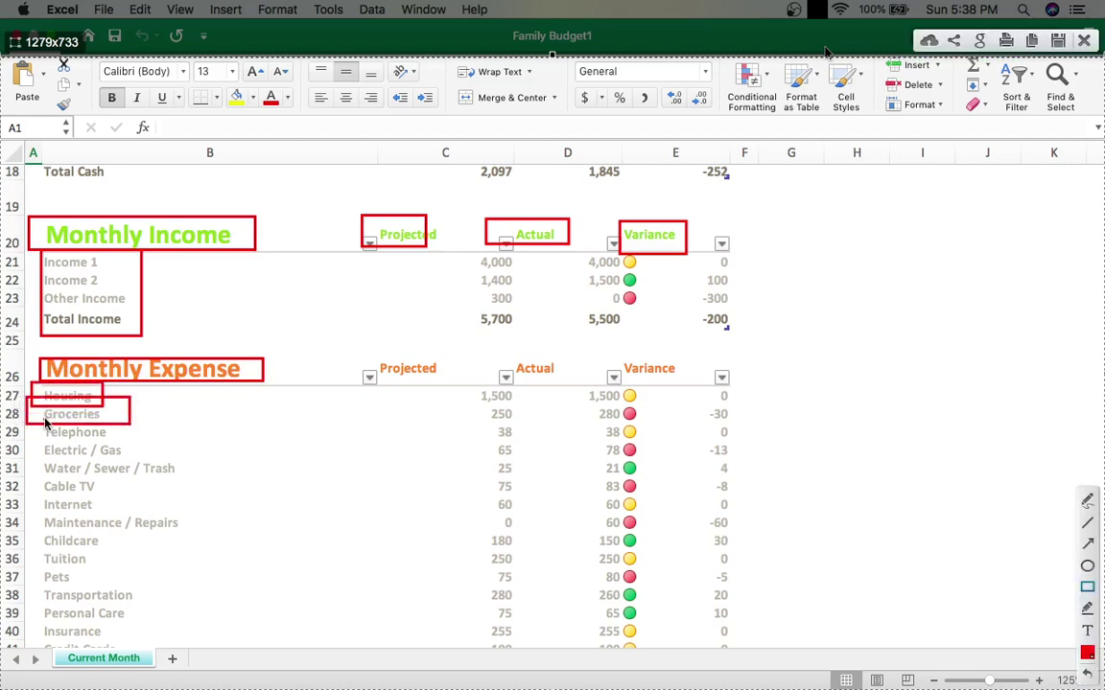
left_click_drag(45, 423, 157, 443)
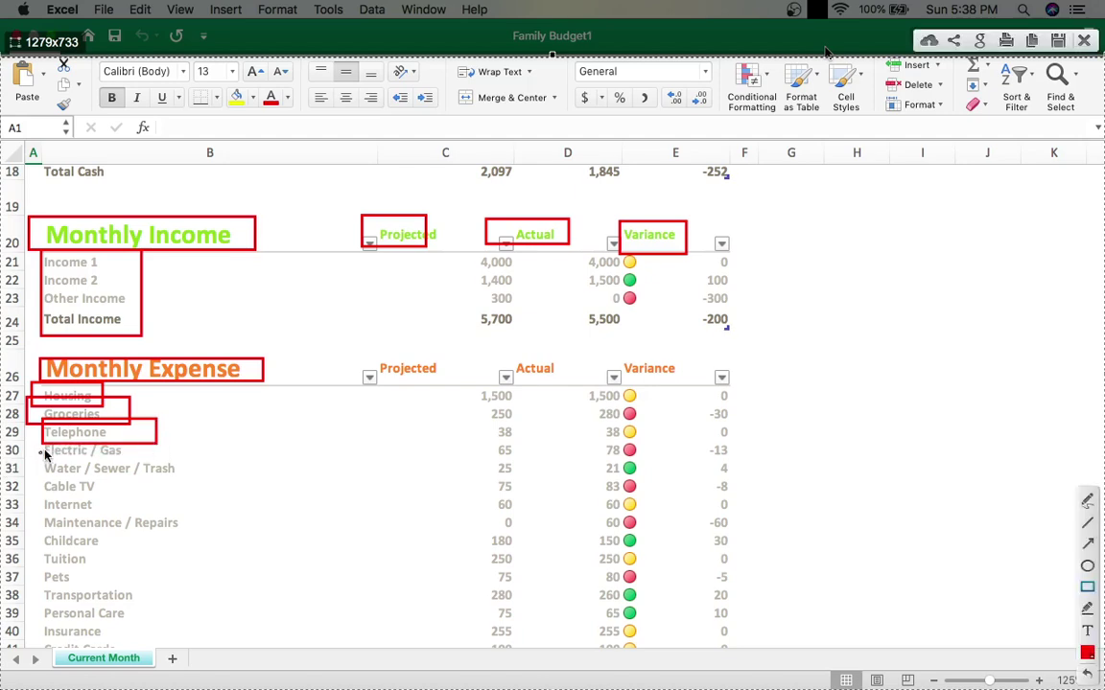
left_click_drag(43, 443, 139, 457)
left_click_drag(39, 463, 186, 477)
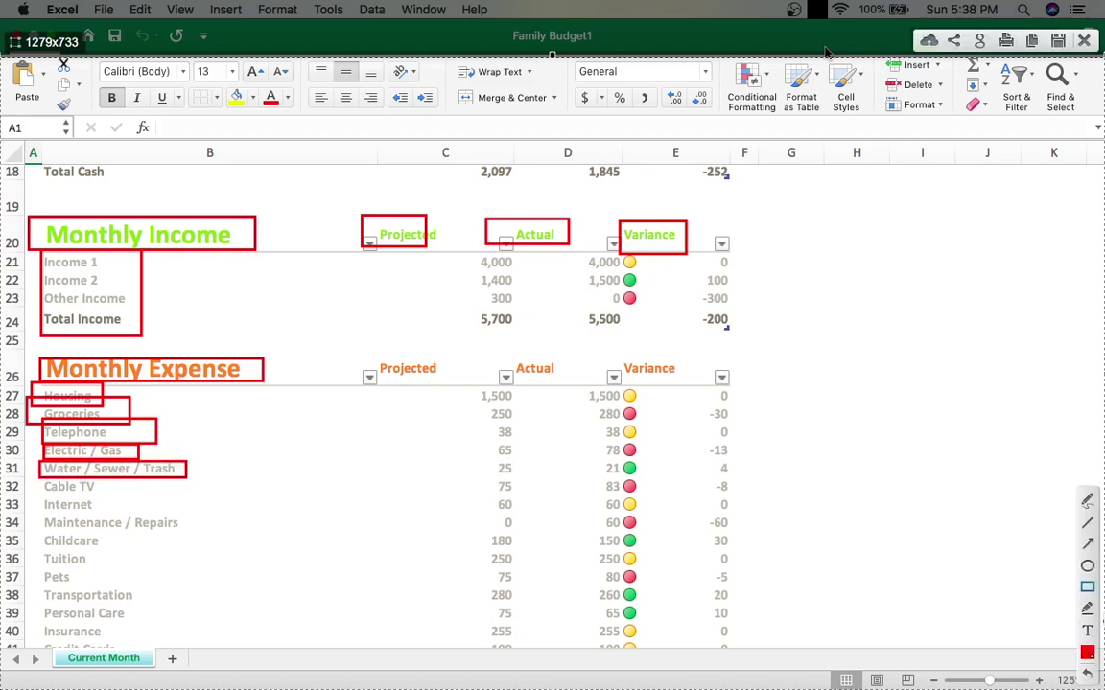
Step: Undo the rectangles around the Monthly Expense items and the Monthly Income column headings, and close the capture
left_click(1086, 677)
left_click(1087, 677)
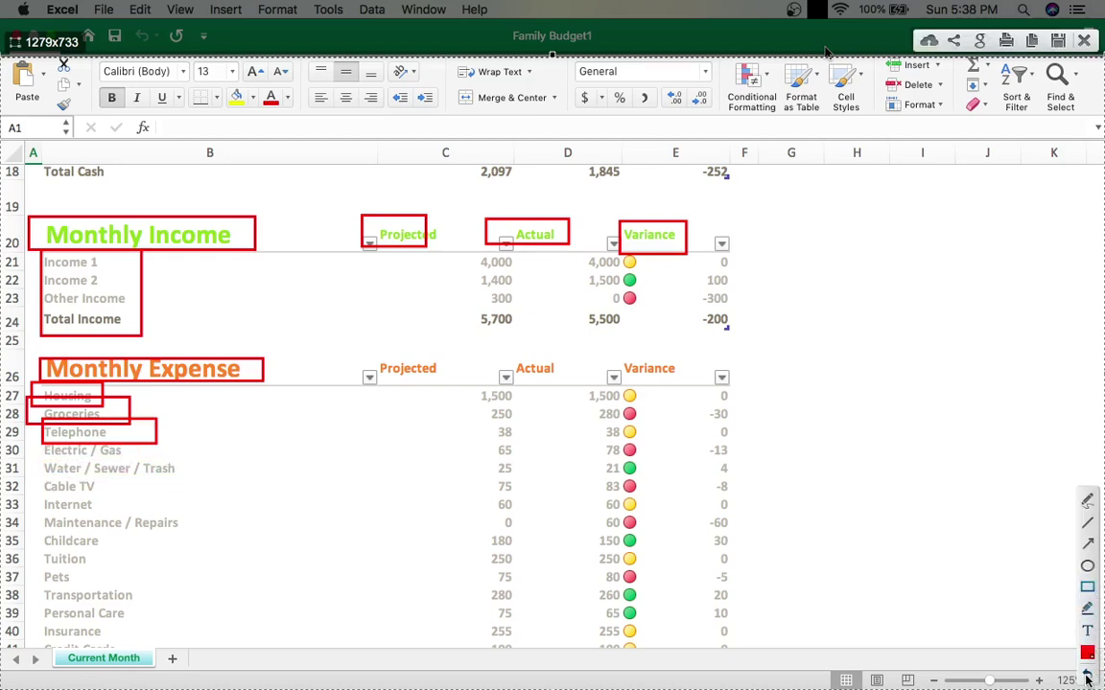
left_click(1086, 677)
left_click(1087, 677)
left_click(1087, 677)
left_click(1086, 677)
left_click(1086, 677)
double_click(1087, 677)
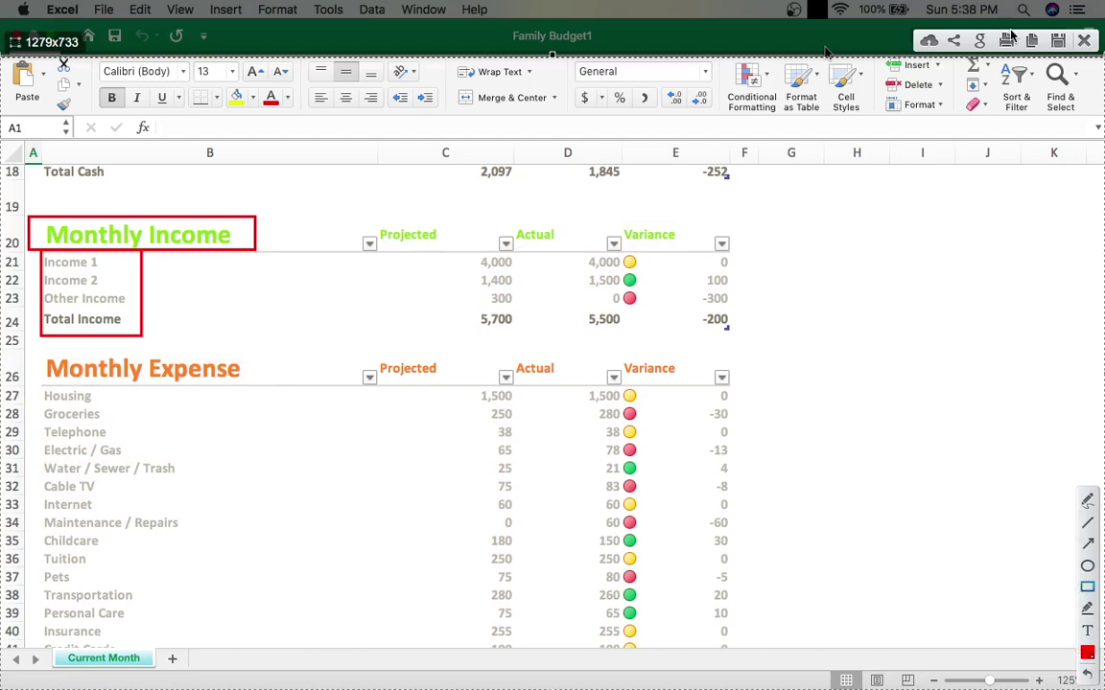
left_click(1083, 41)
Step: Look over the Monthly Expense table down to its Total row and return to the start of the sheet
scroll(316, 322, "down", 3)
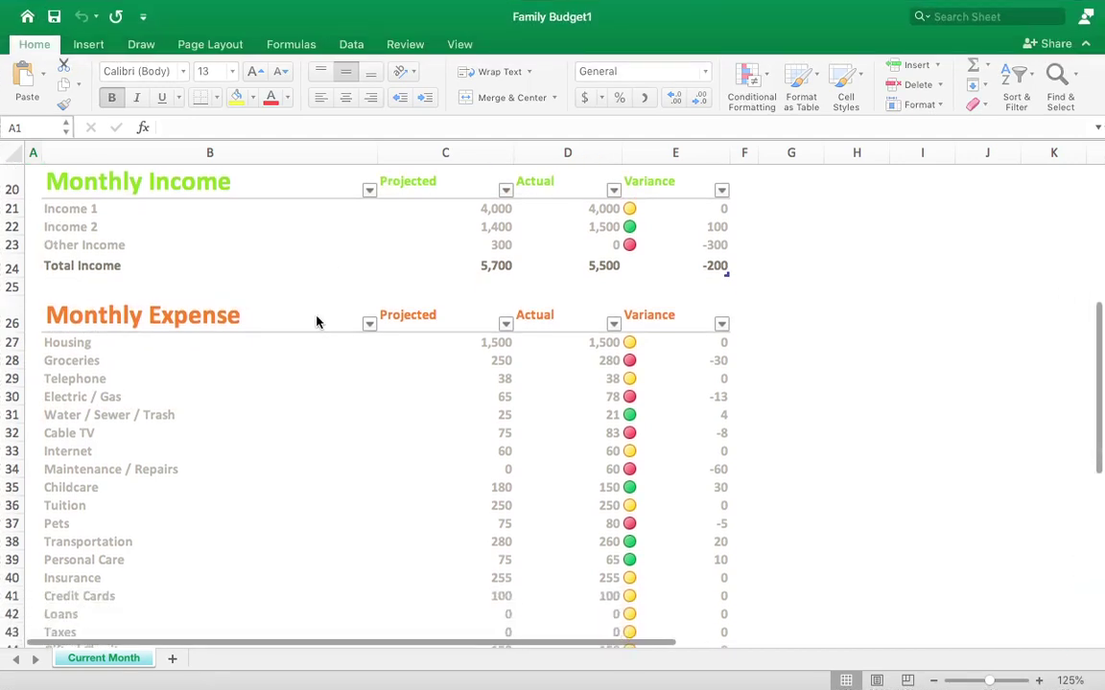
scroll(317, 322, "down", 3)
scroll(240, 406, "down", 3)
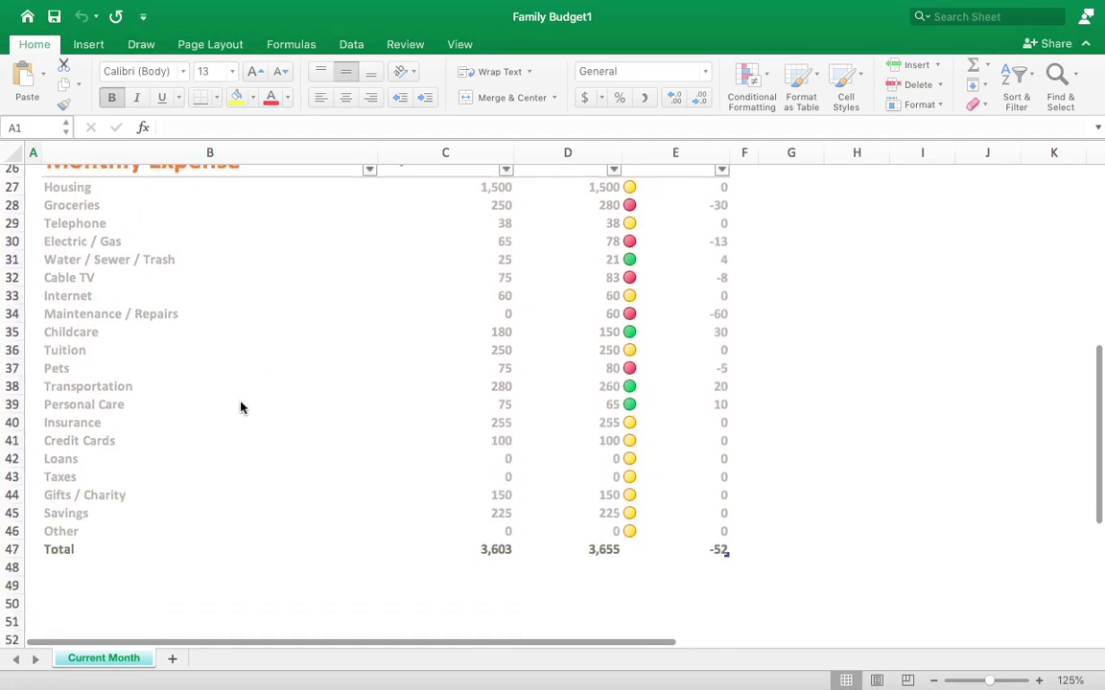
scroll(527, 525, "down", 3)
scroll(528, 526, "up", 9)
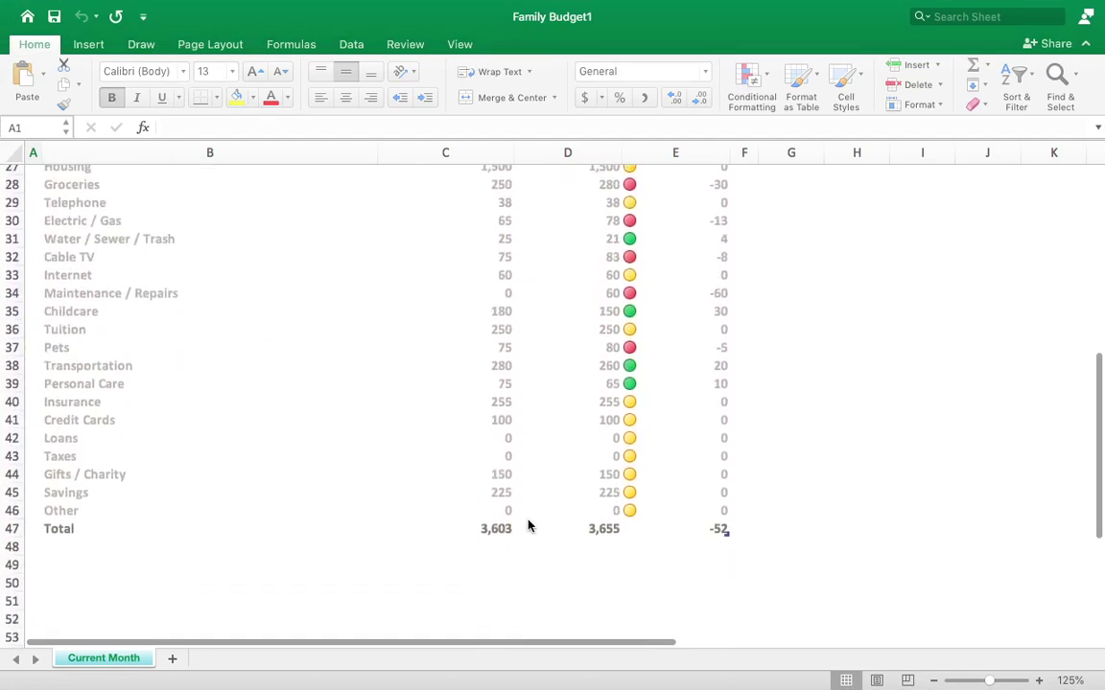
scroll(527, 526, "up", 12)
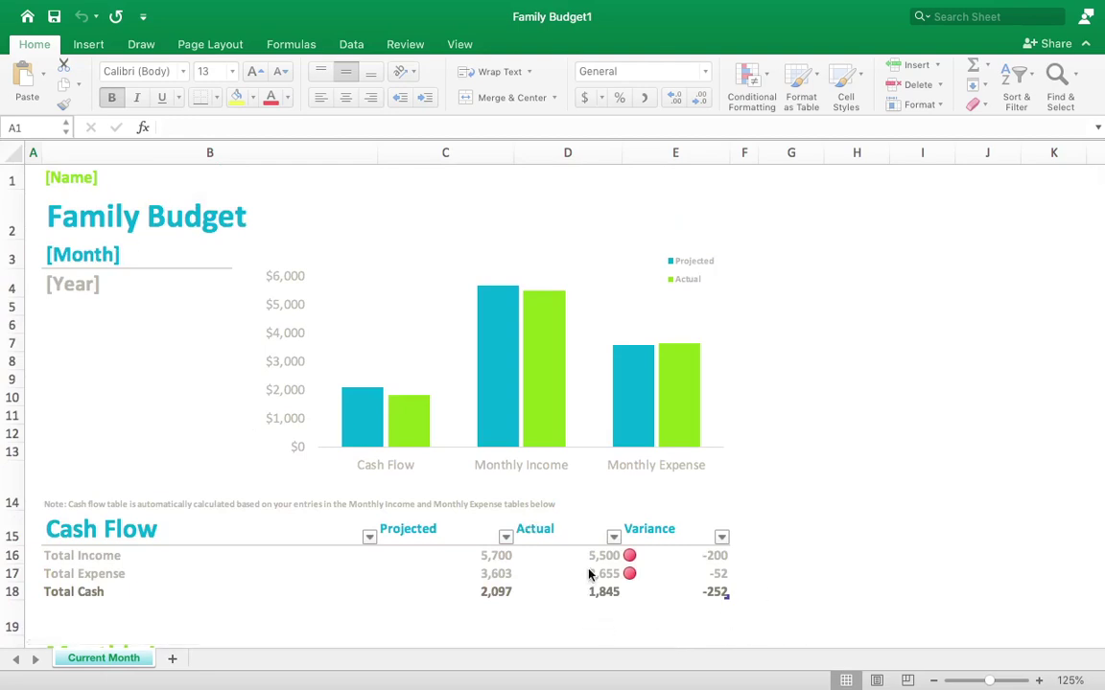
Step: Change the font color of the Family Budget title in cell B2 to a light green theme color
double_click(148, 218)
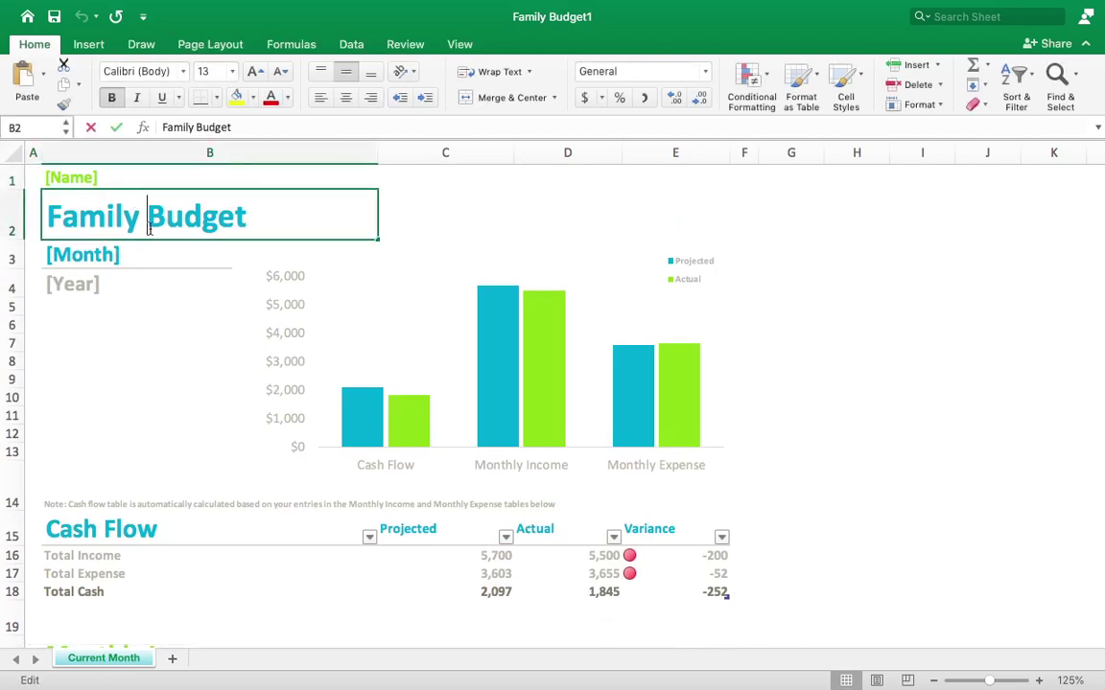
double_click(159, 219)
left_click(159, 219)
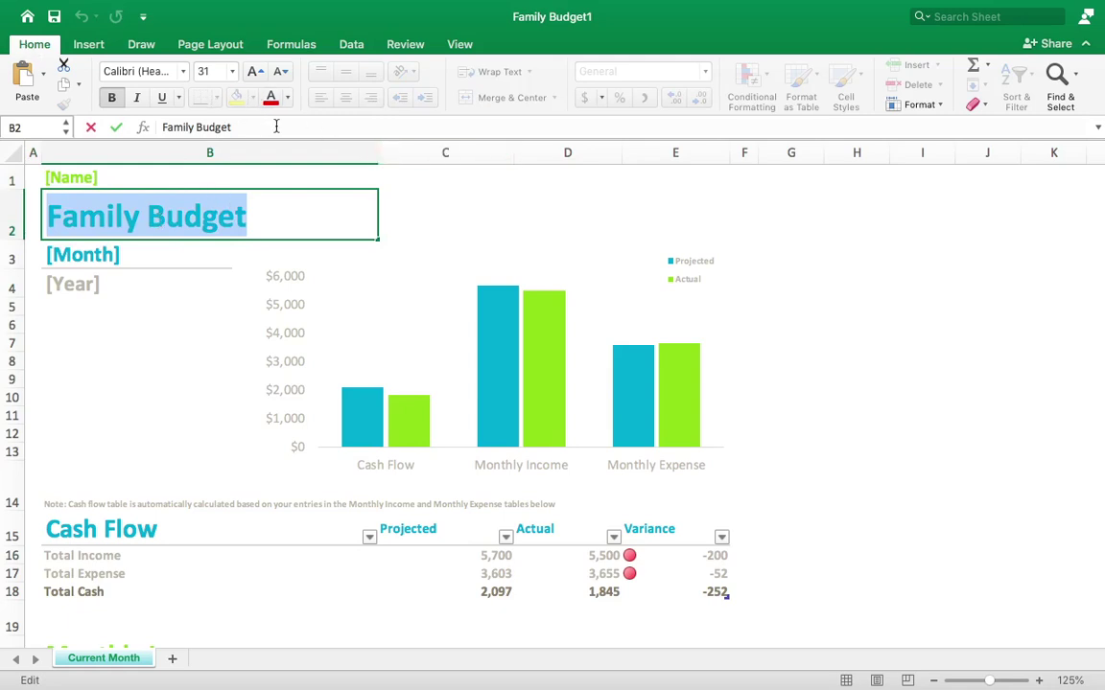
left_click(286, 97)
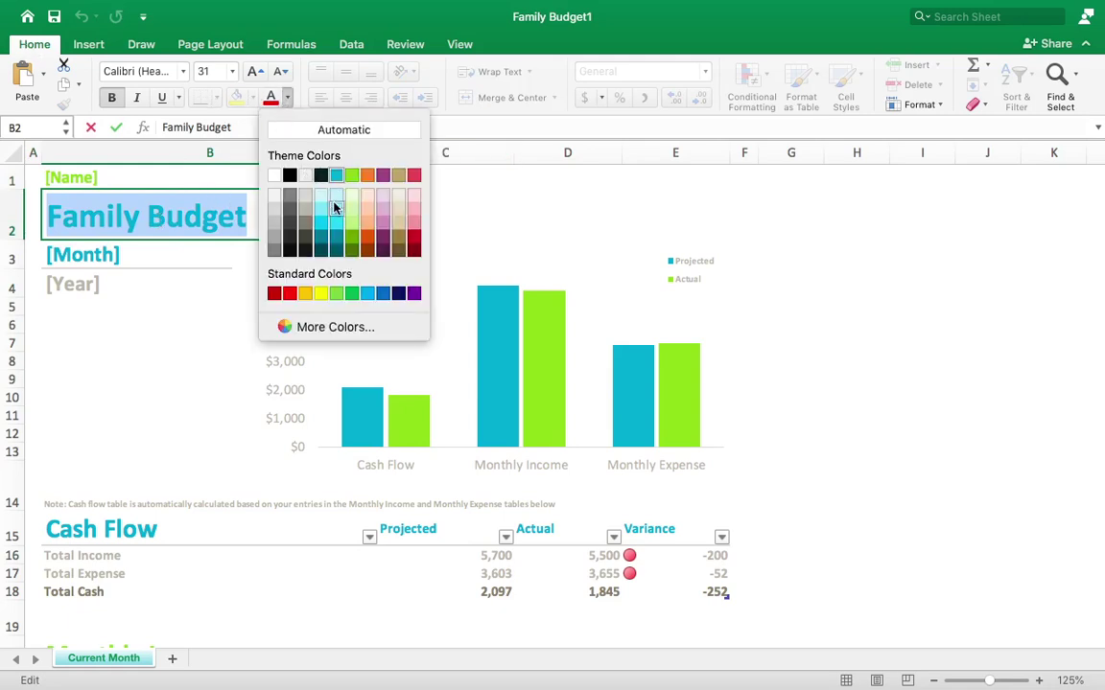
key("Escape")
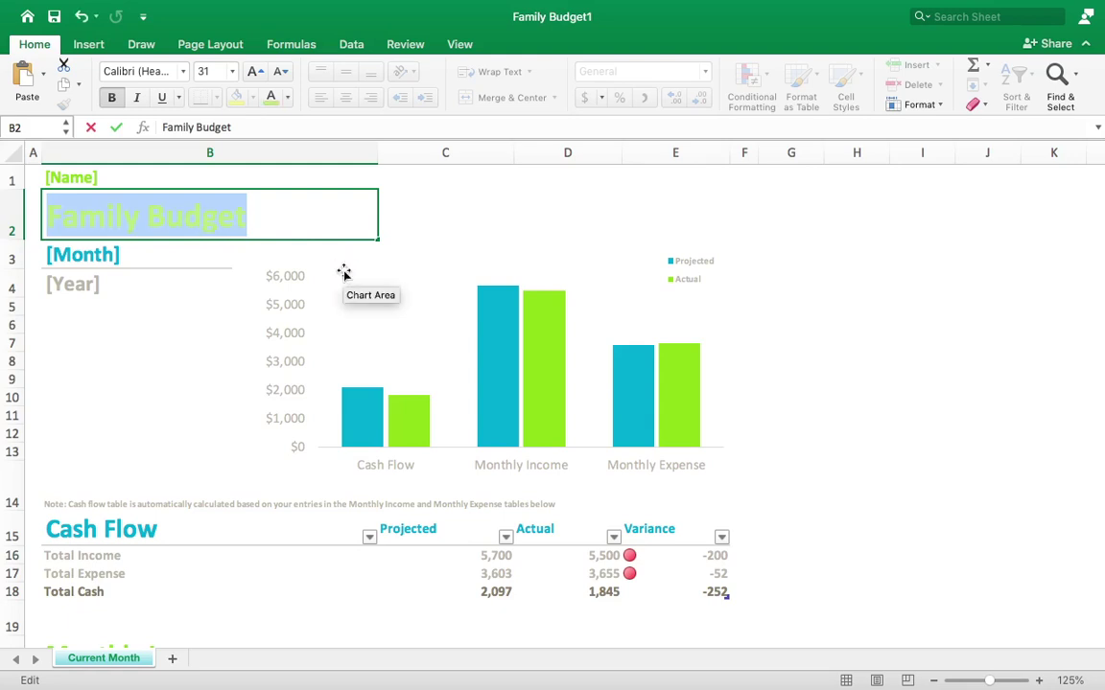
left_click(163, 329)
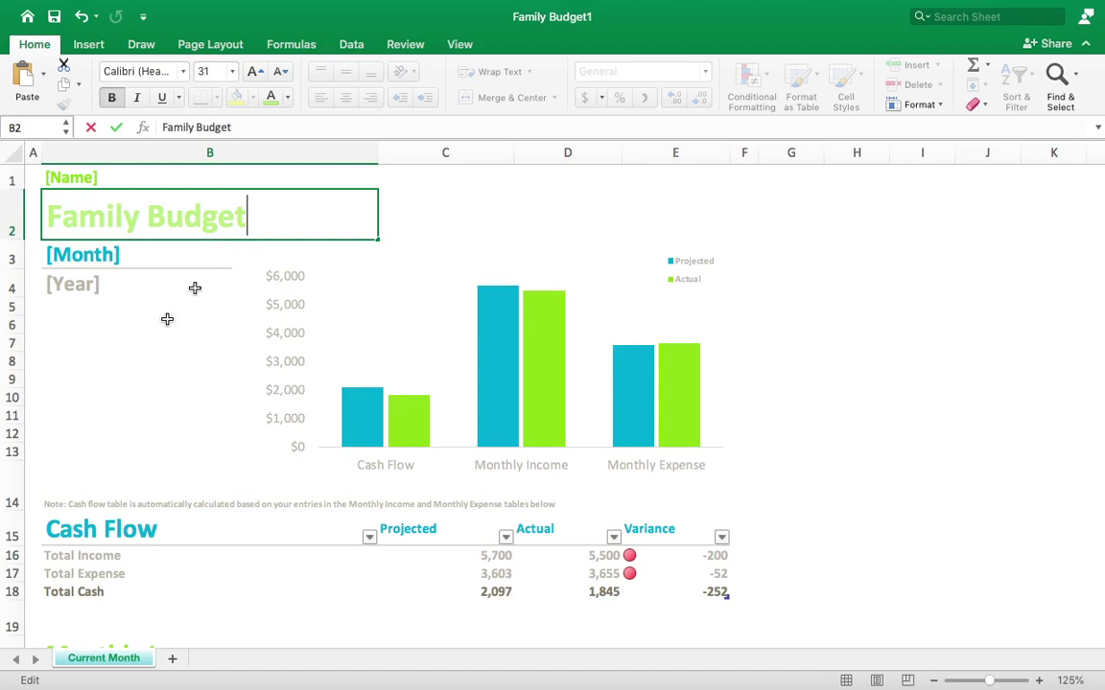
left_click(138, 252)
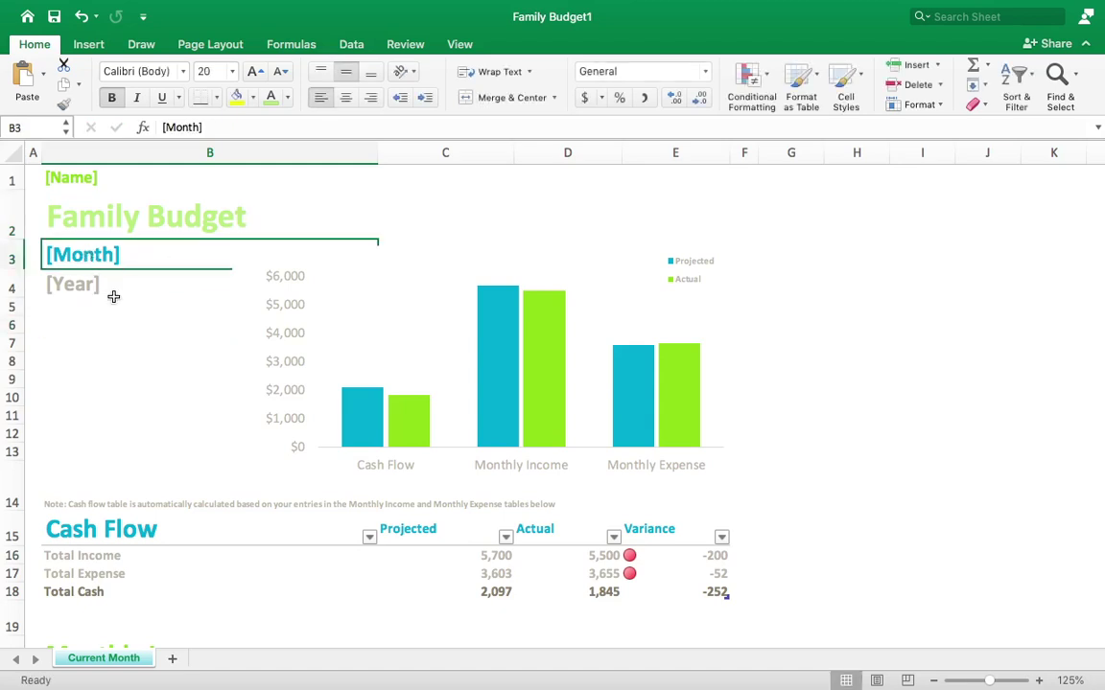
Step: Examine the chart's Projected and Actual bars for Cash Flow, Monthly Income and Monthly Expense by selecting them individually
scroll(154, 369, "down", 1)
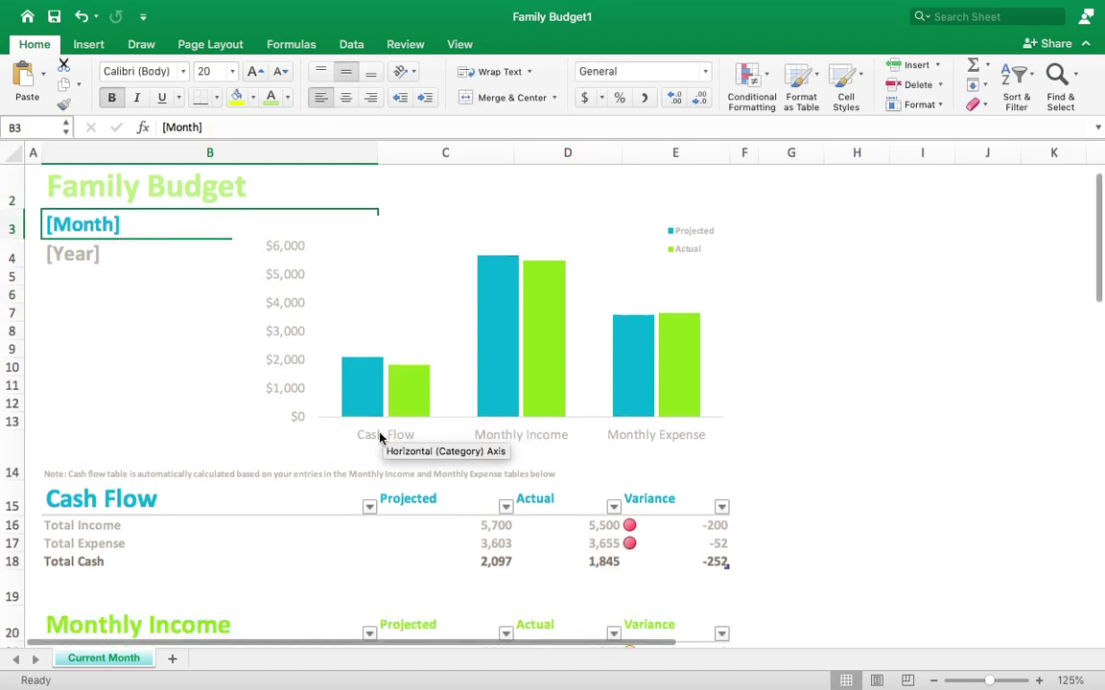
left_click(539, 335)
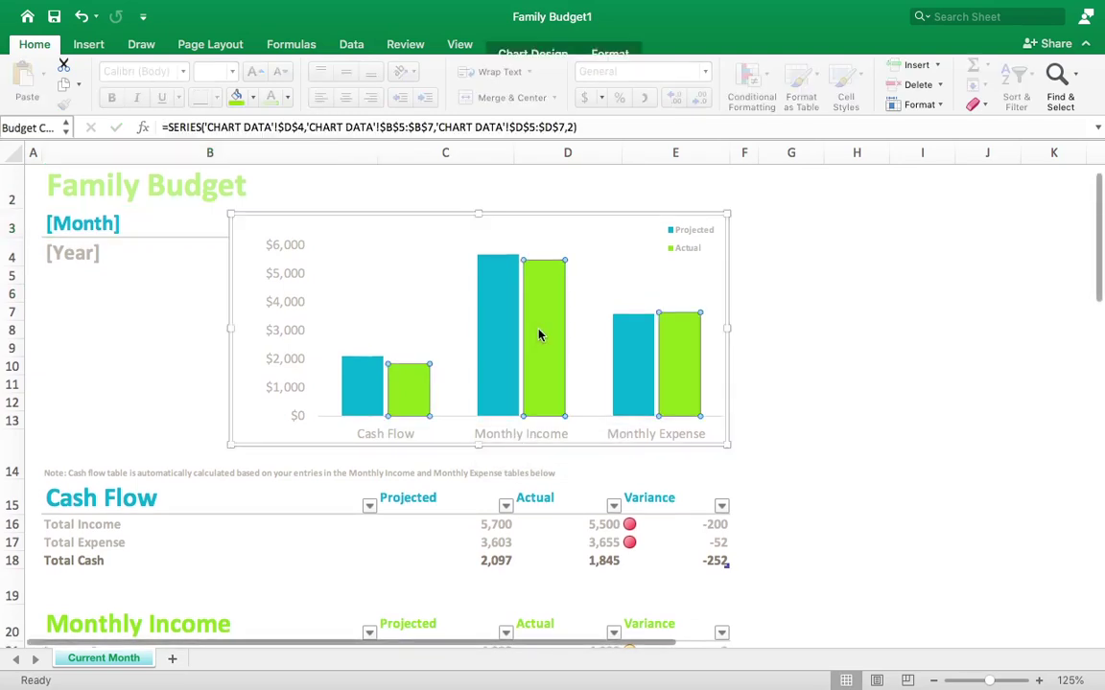
left_click(519, 255)
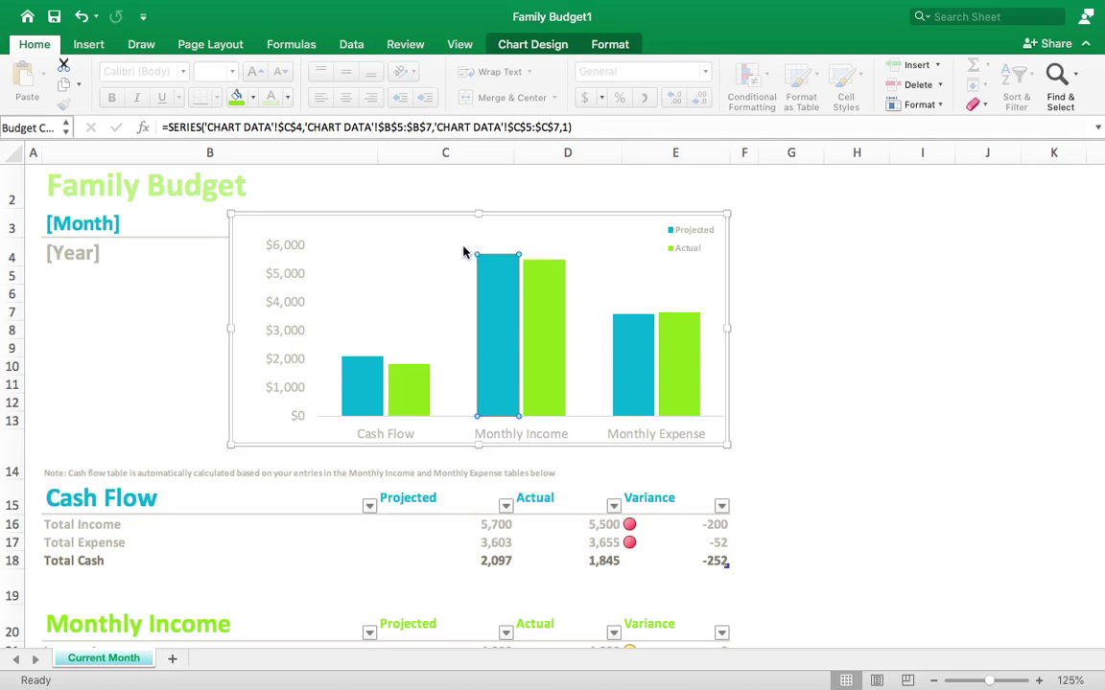
left_click(404, 377)
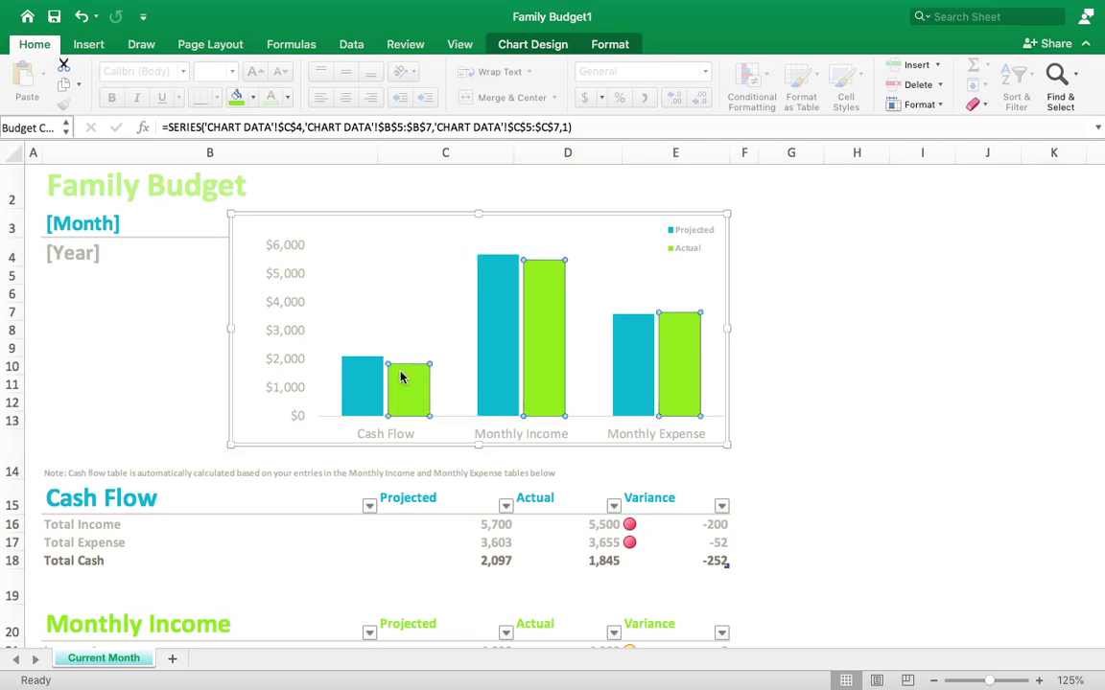
left_click(379, 366)
left_click(382, 360)
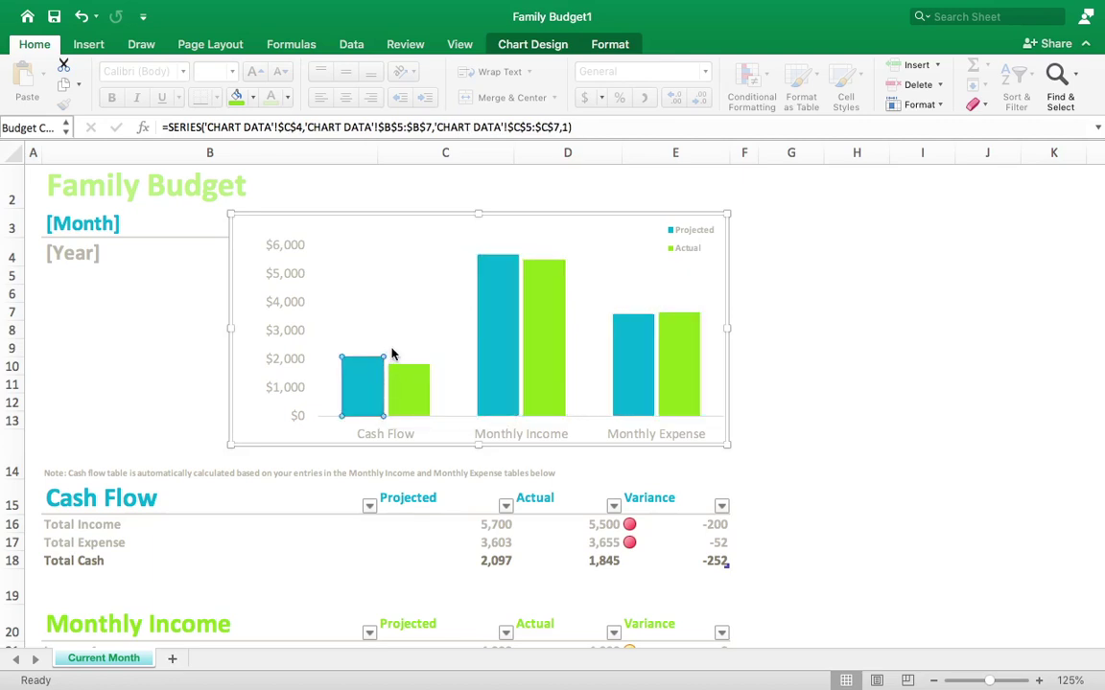
left_click(402, 371)
left_click(555, 288)
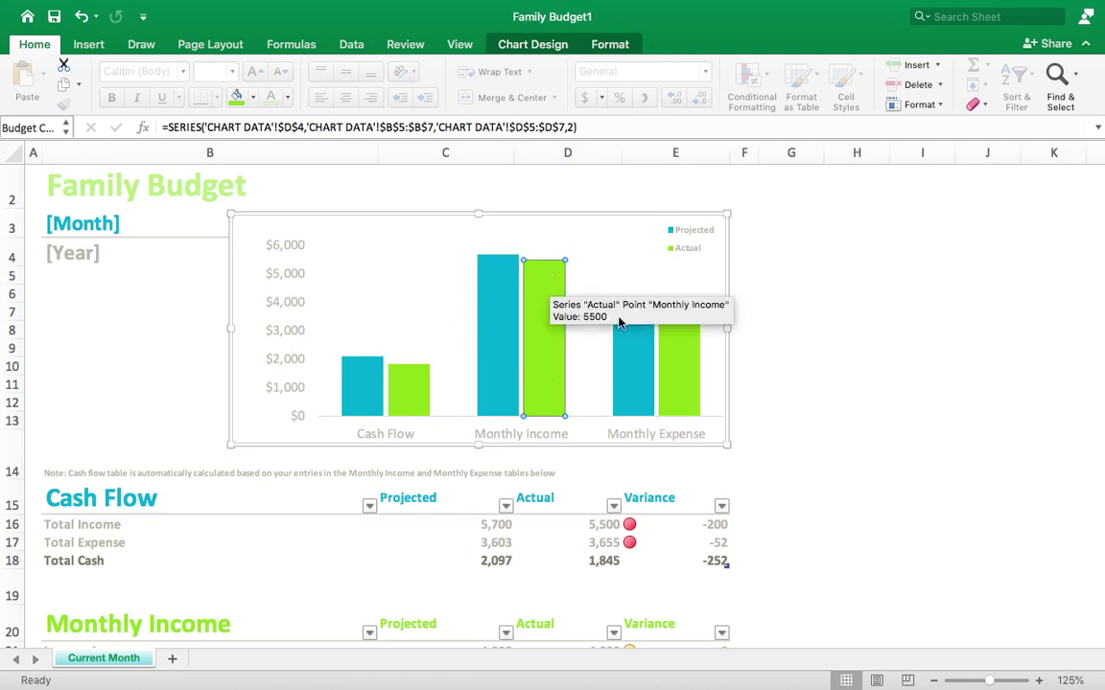
left_click(671, 362)
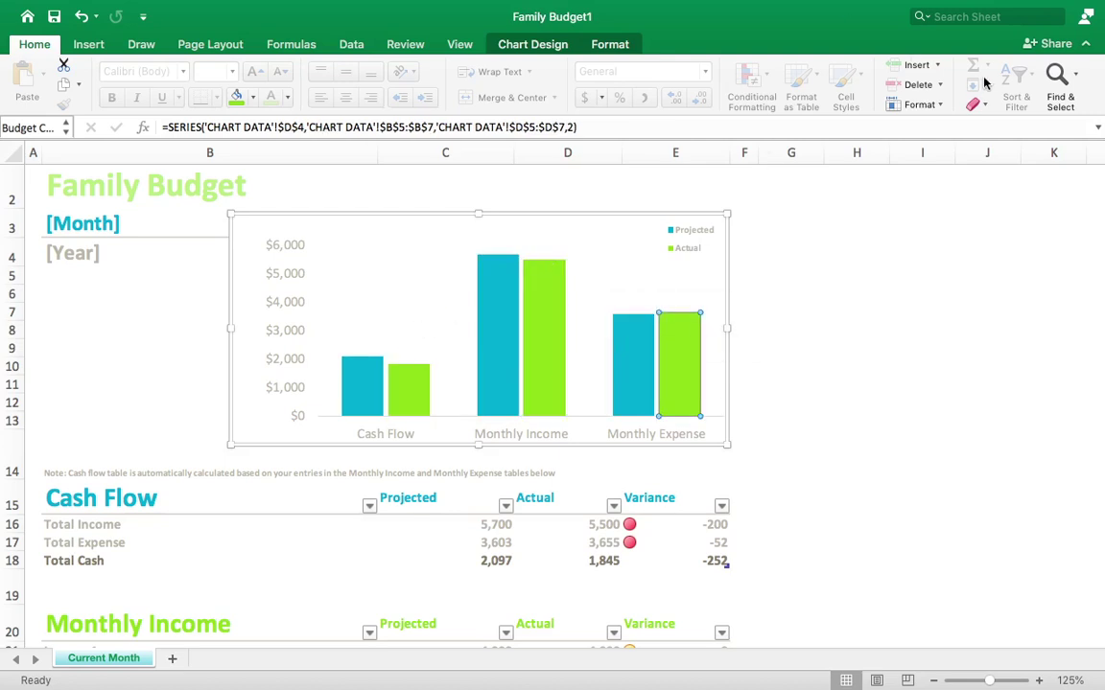
Step: Capture the chart area with Lightshot and outline the Cash Flow, Monthly Income and Monthly Expense bar pairs with red rectangles
left_click(816, 10)
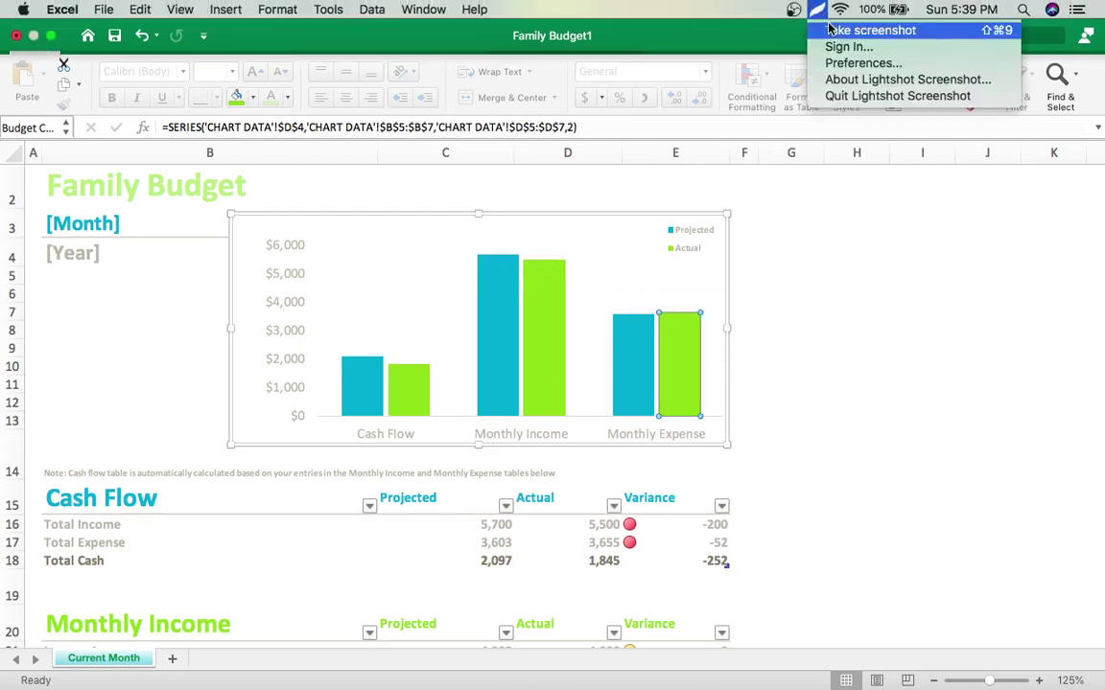
left_click(870, 30)
left_click_drag(218, 187, 743, 528)
left_click(760, 424)
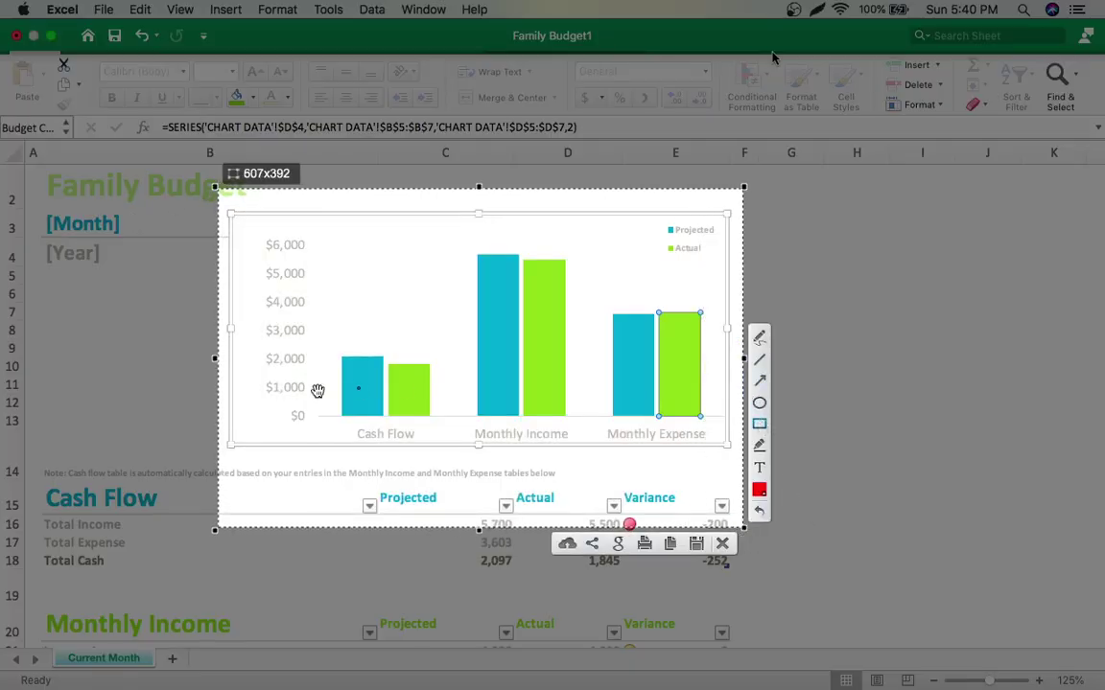
left_click_drag(323, 335, 441, 421)
left_click_drag(457, 229, 582, 426)
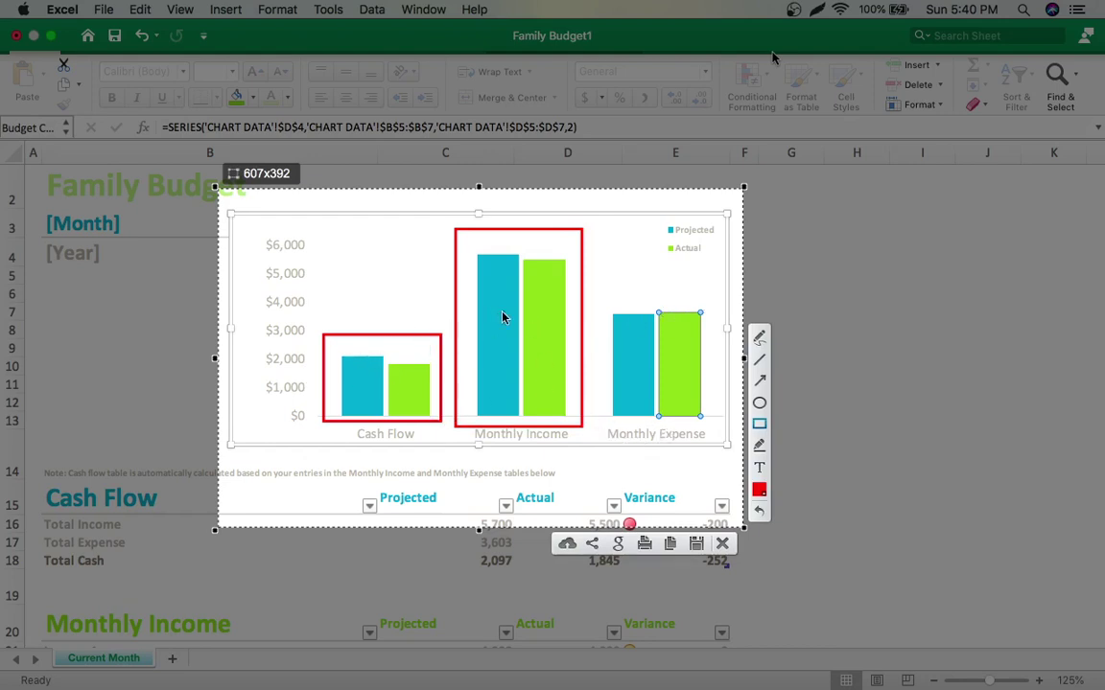
mouse_move(609, 286)
left_mouse_down()
mouse_move(715, 432)
mouse_move(711, 448)
left_mouse_up()
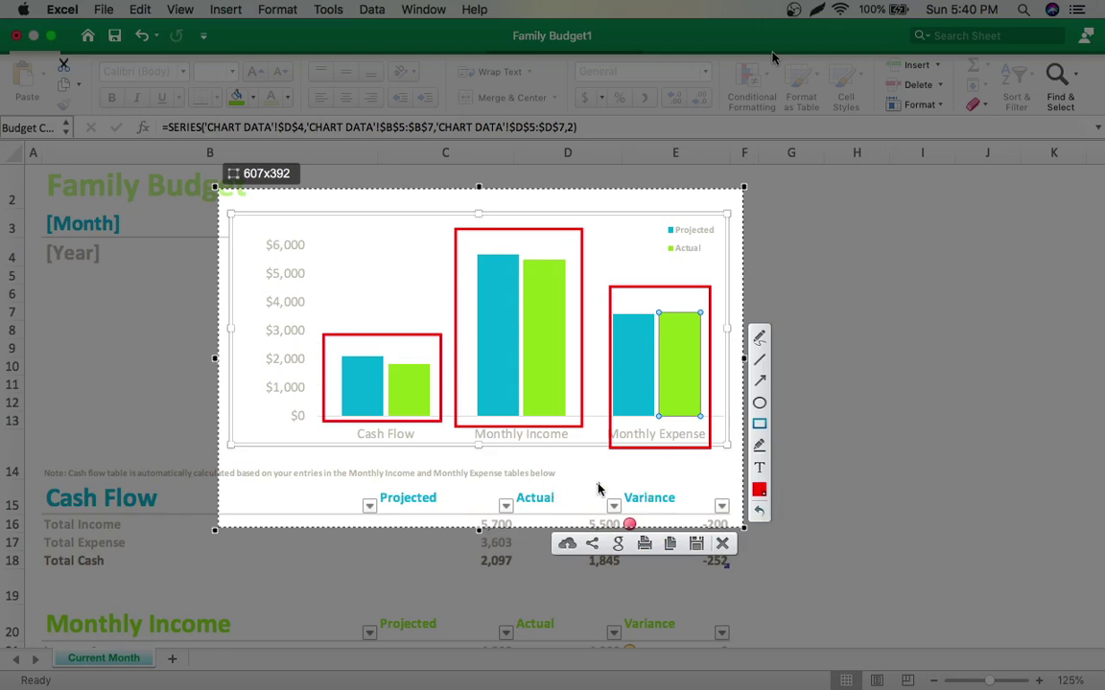
Step: Outline the Cash Flow table's Variance, Actual and Projected headings with red rectangles and close the capture
left_click_drag(607, 486, 677, 508)
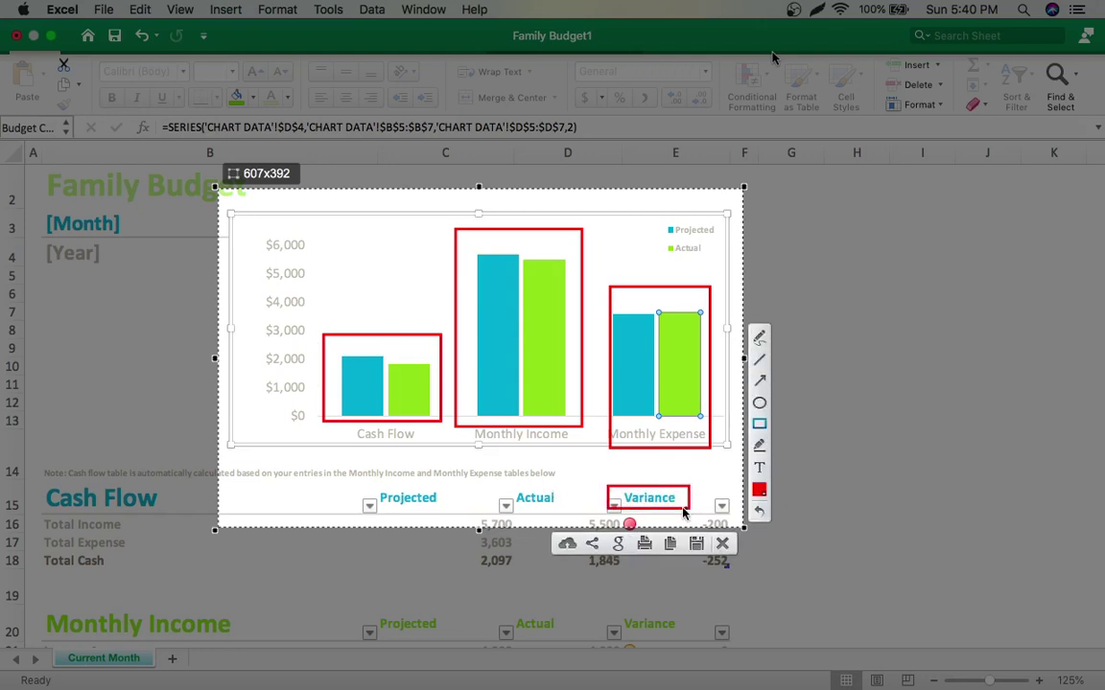
left_click_drag(515, 487, 559, 509)
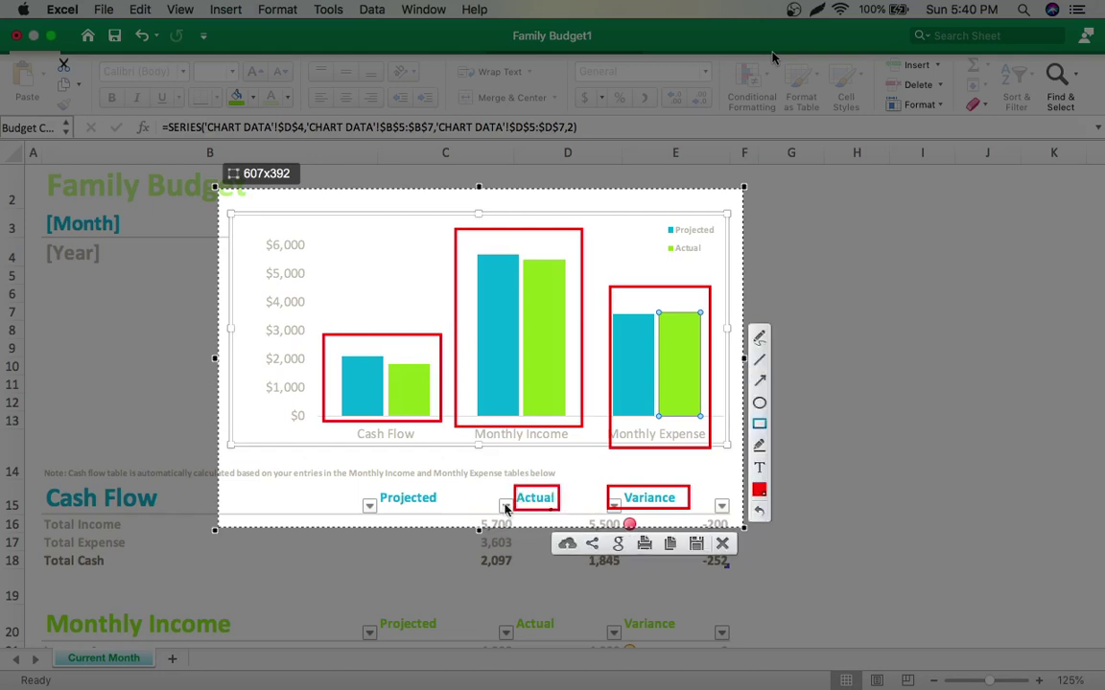
left_click_drag(373, 486, 463, 510)
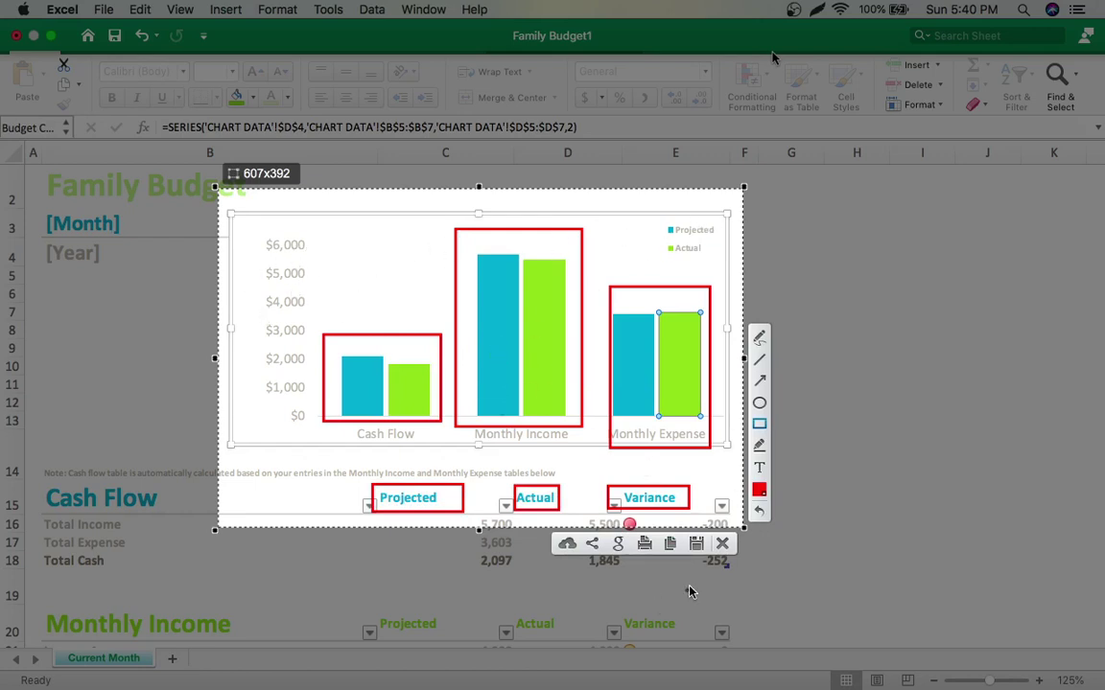
left_click(722, 545)
Step: Try several preset styles on the Family Budget chart, keep the striped-bar style with data labels, and close the formatting pane
scroll(458, 419, "down", 1)
scroll(328, 311, "up", 2)
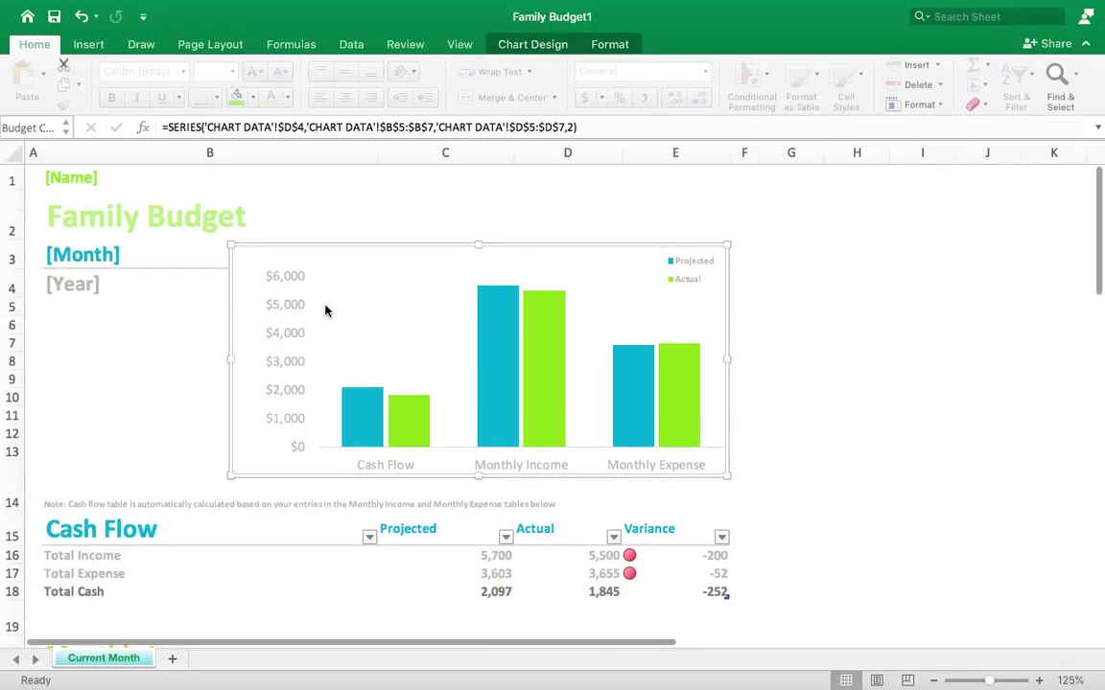
double_click(271, 299)
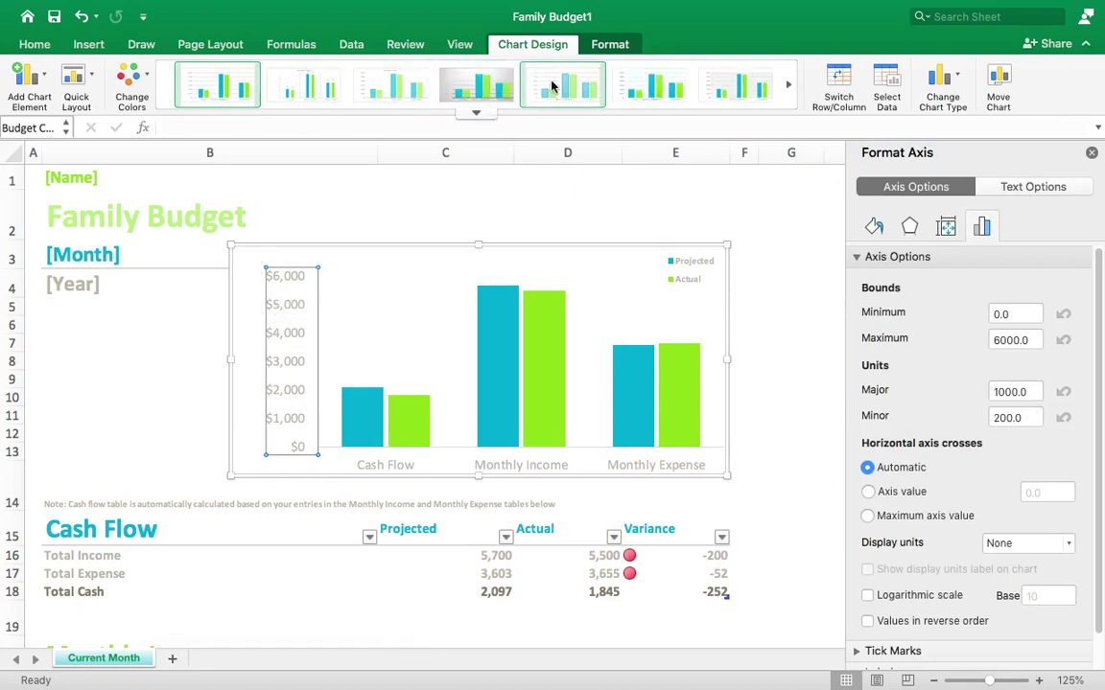
left_click(711, 87)
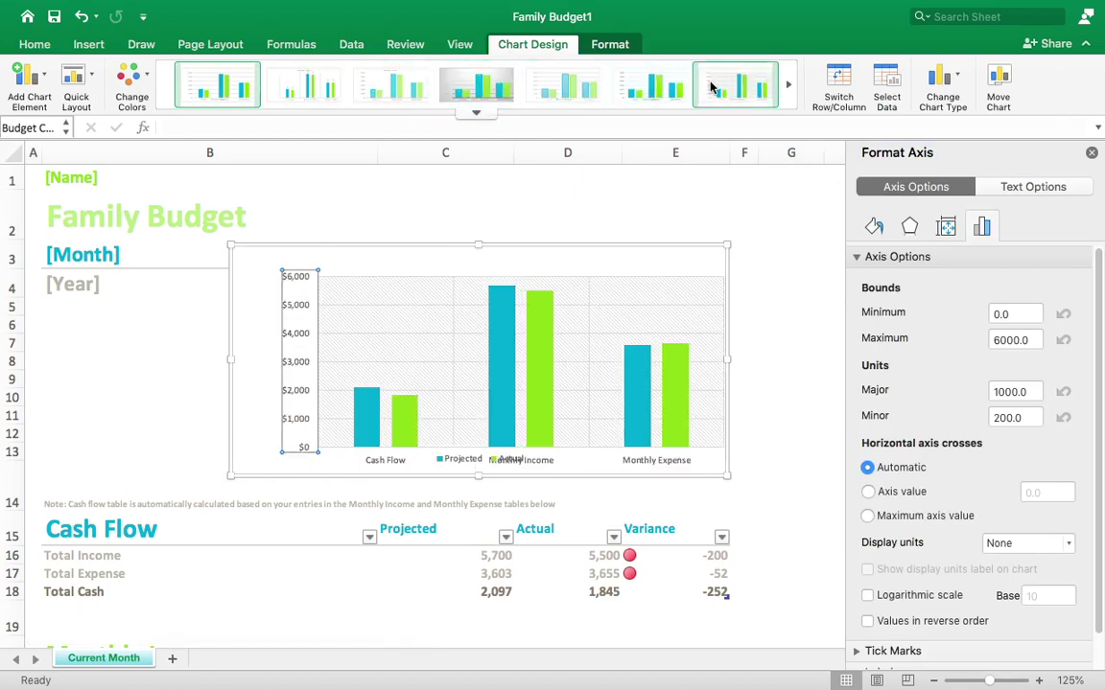
left_click(534, 96)
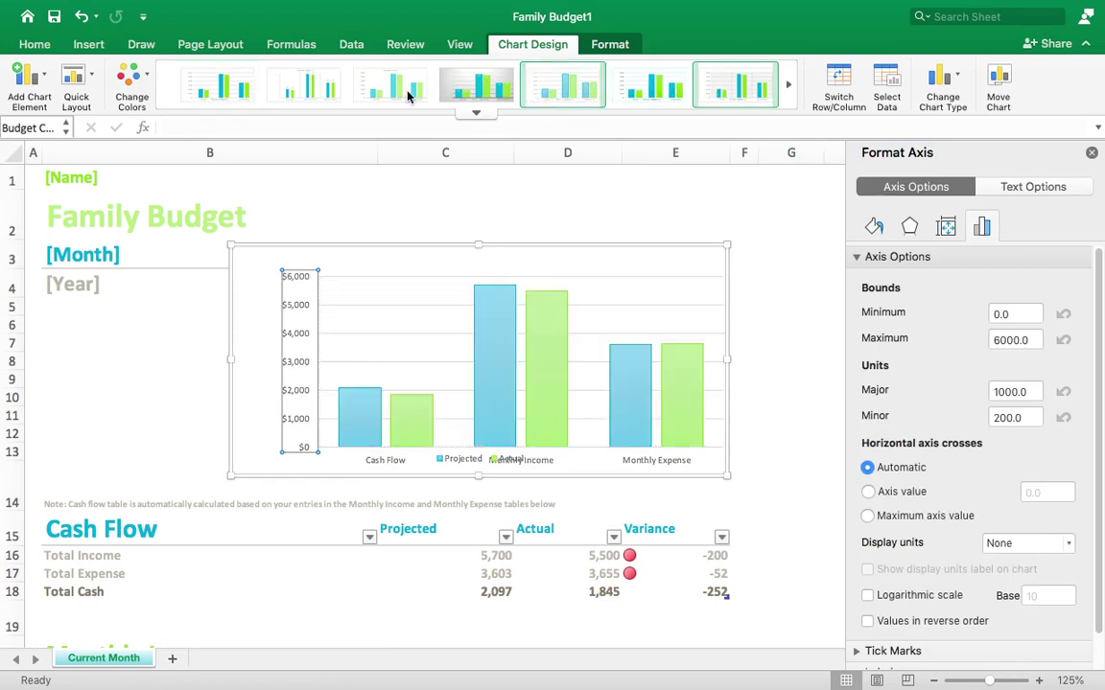
left_click(367, 89)
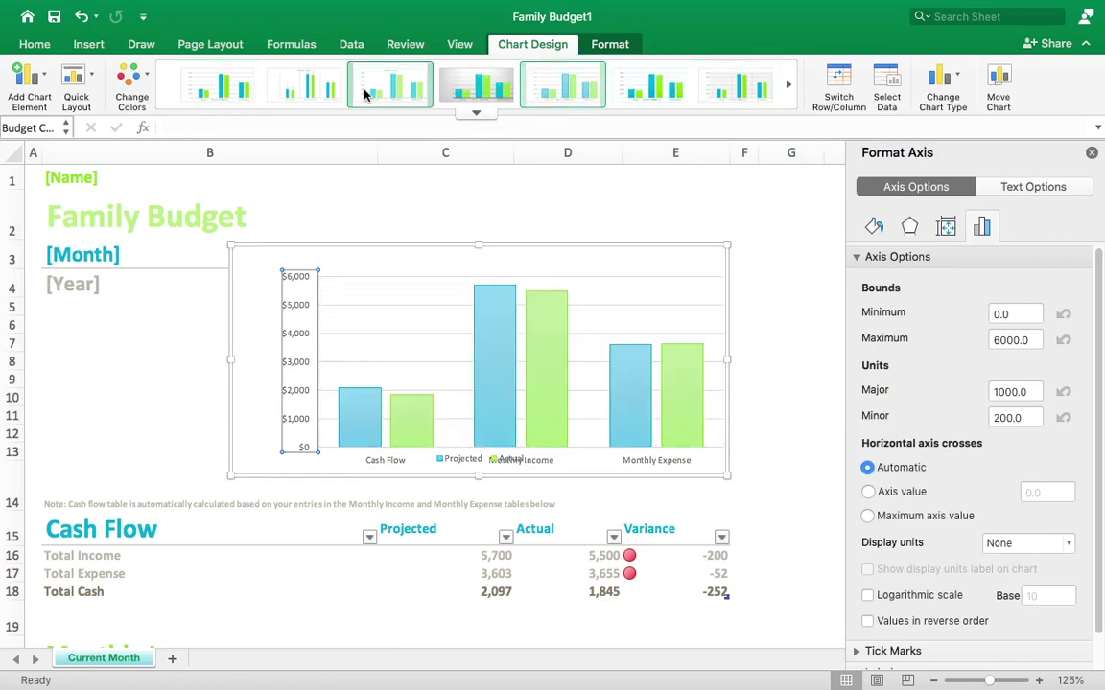
left_click(309, 86)
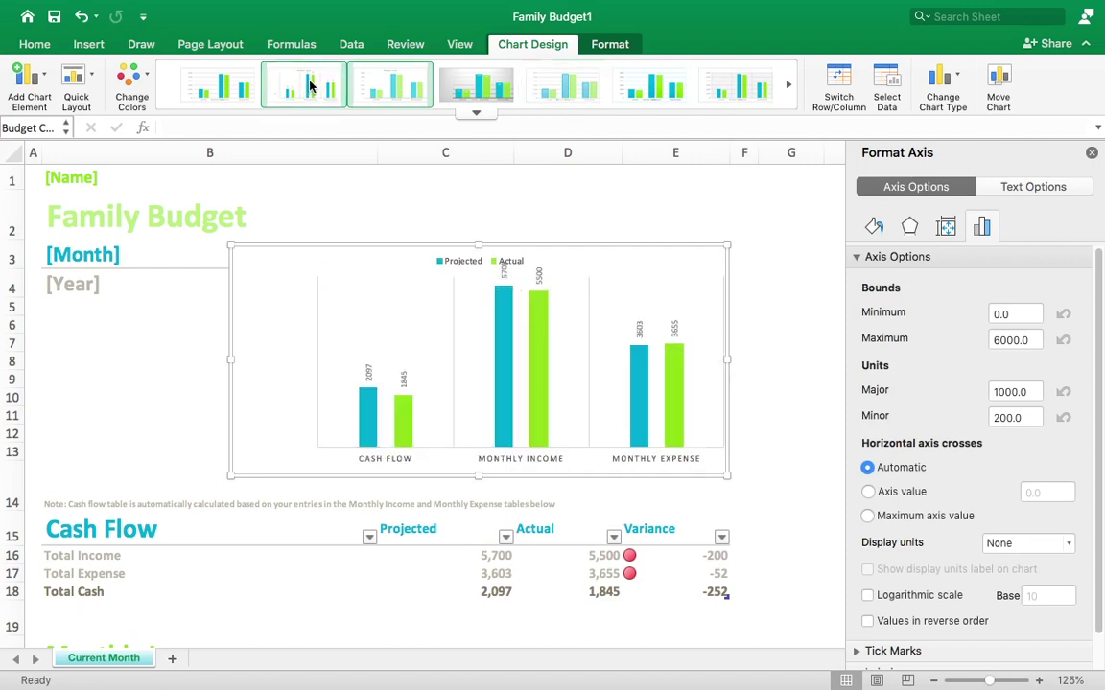
left_click(230, 80)
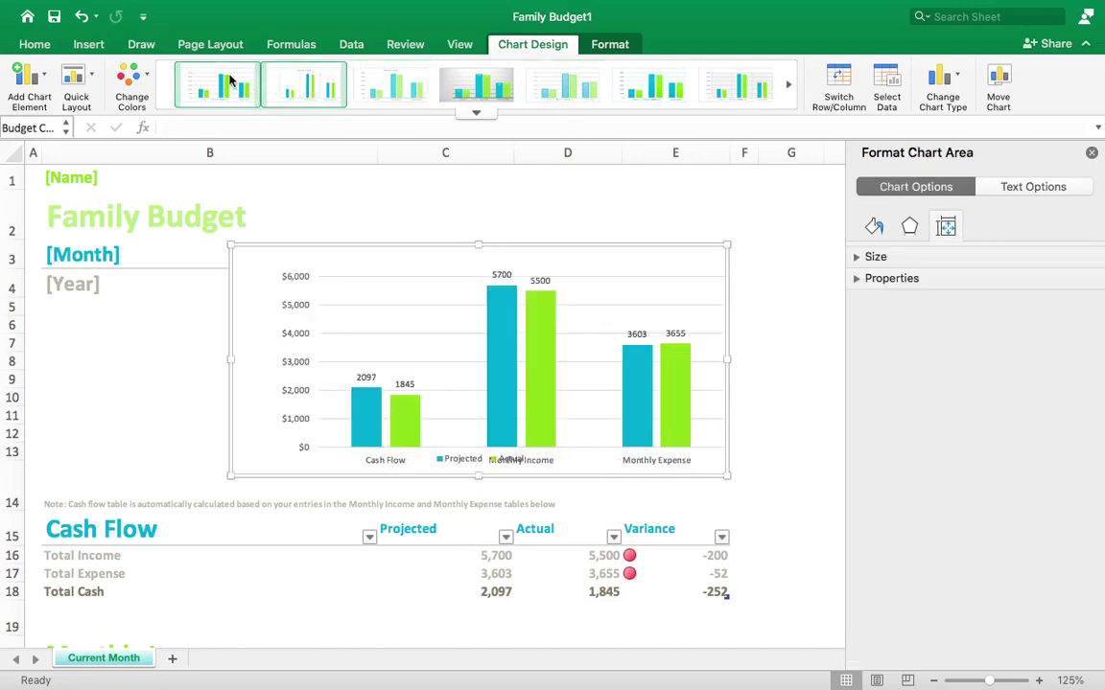
left_click(380, 85)
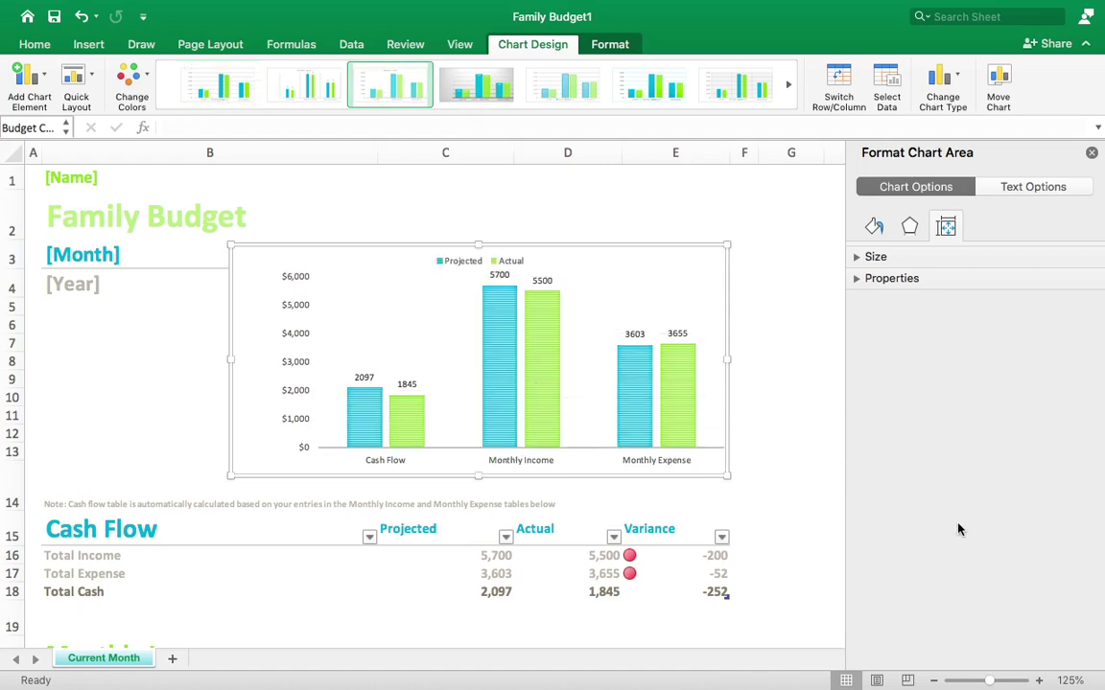
left_click(1090, 154)
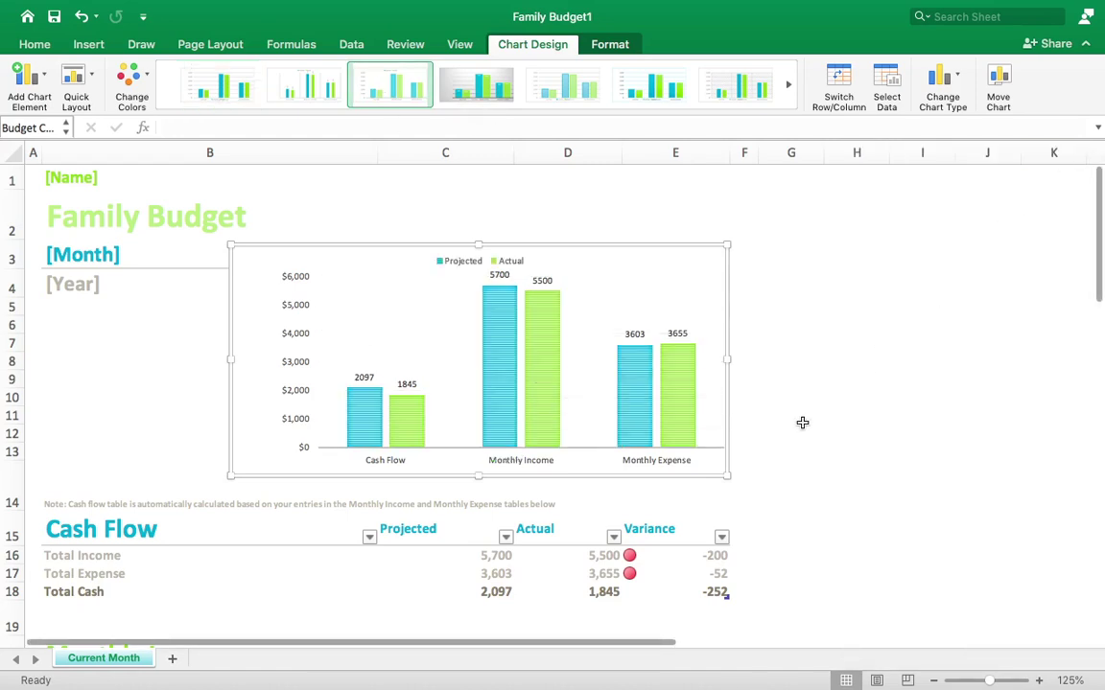
Step: Examine the Total Income label and its Projected formula in the Cash Flow table
scroll(624, 458, "down", 1)
scroll(615, 457, "down", 1)
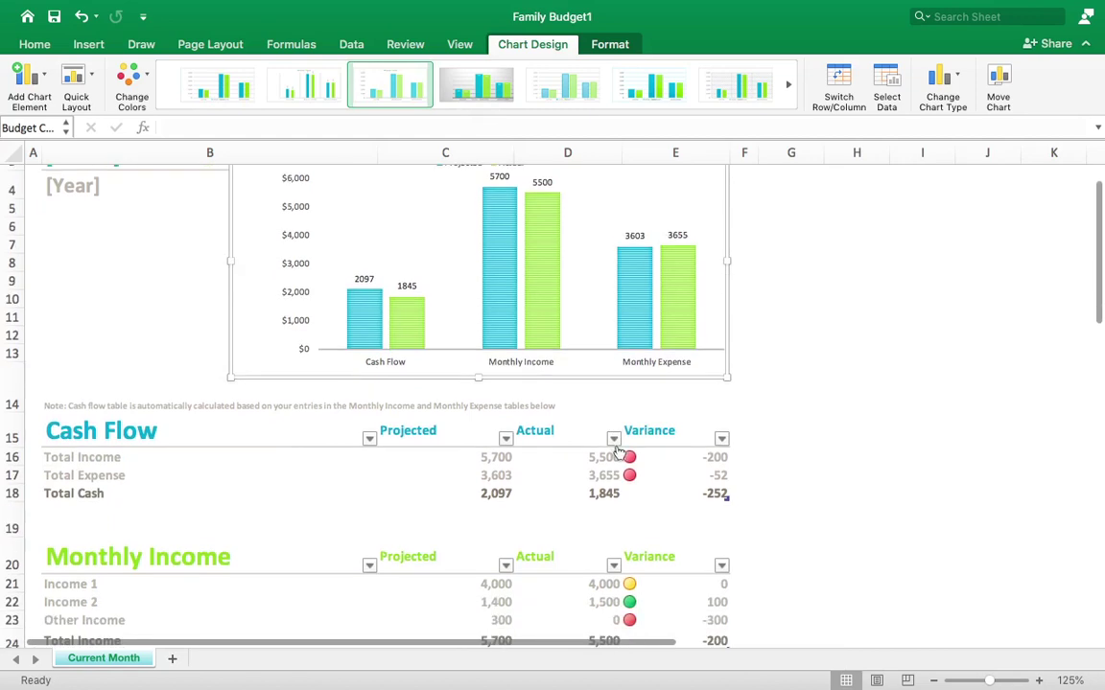
scroll(113, 431, "down", 1)
left_click(113, 431)
double_click(218, 428)
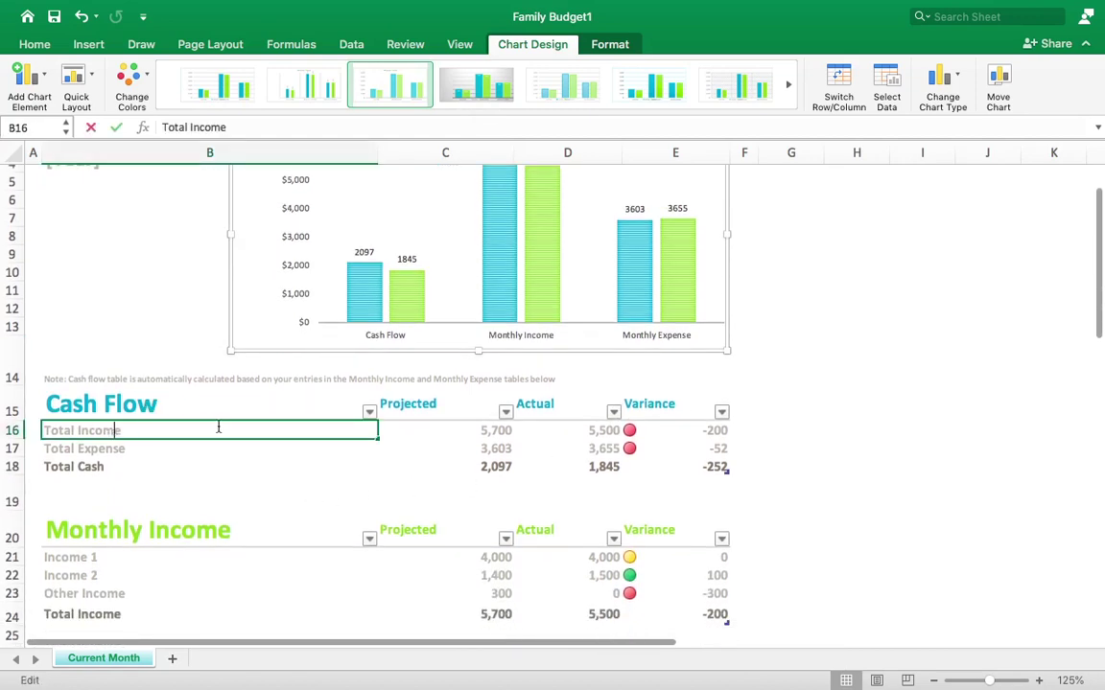
double_click(484, 431)
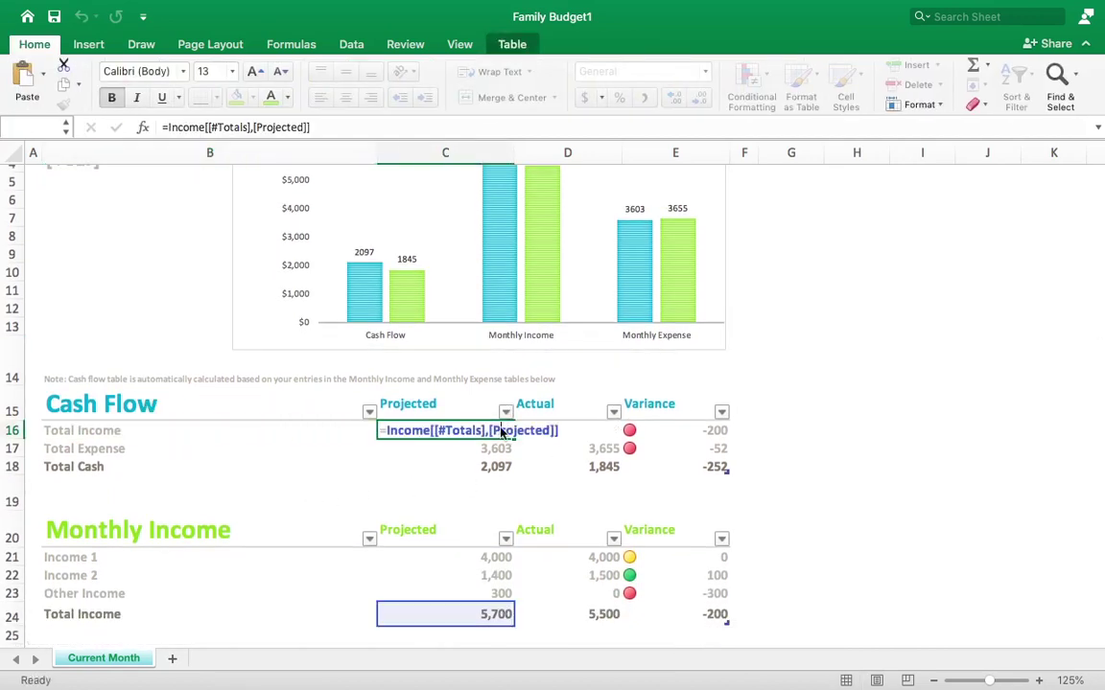
key("Escape")
double_click(493, 431)
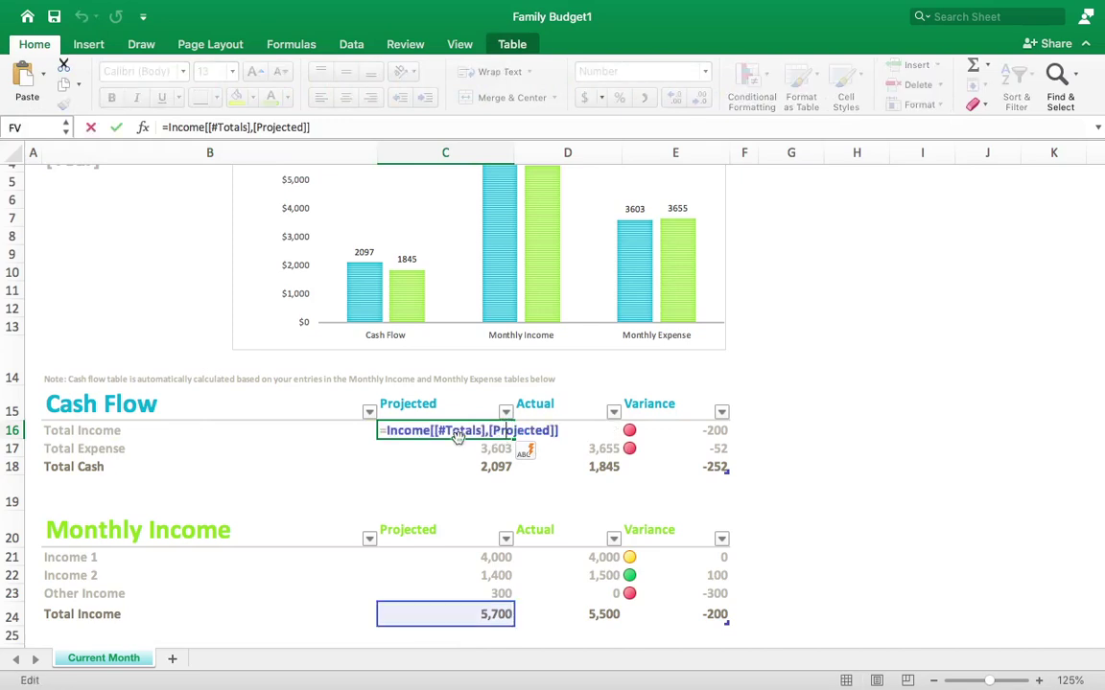
left_click(814, 415)
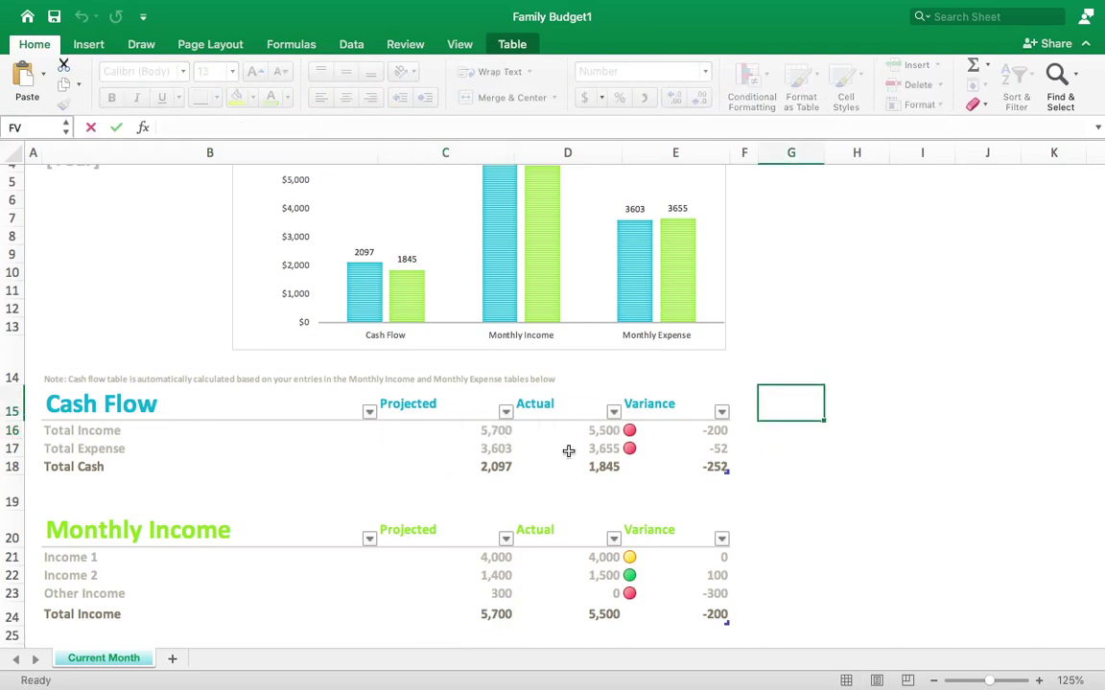
Step: Try to change the Actual Total Expense formula in cell D17 to =C1Expense[[#Totals],[Actual]]
double_click(523, 446)
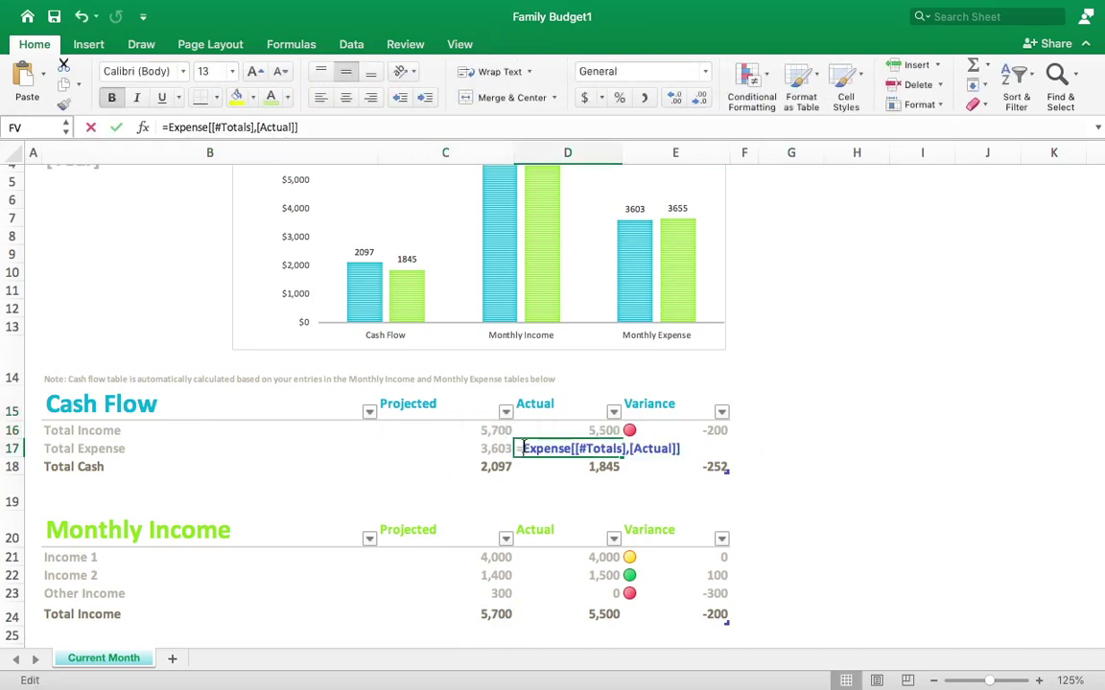
left_click(489, 449)
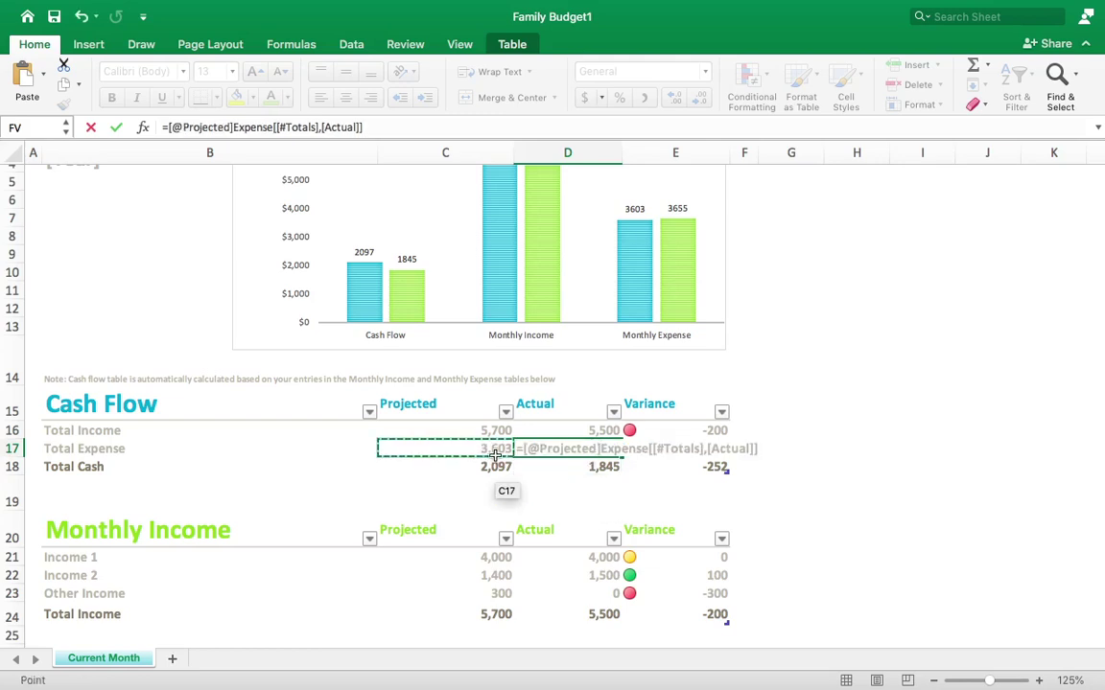
left_click(503, 427)
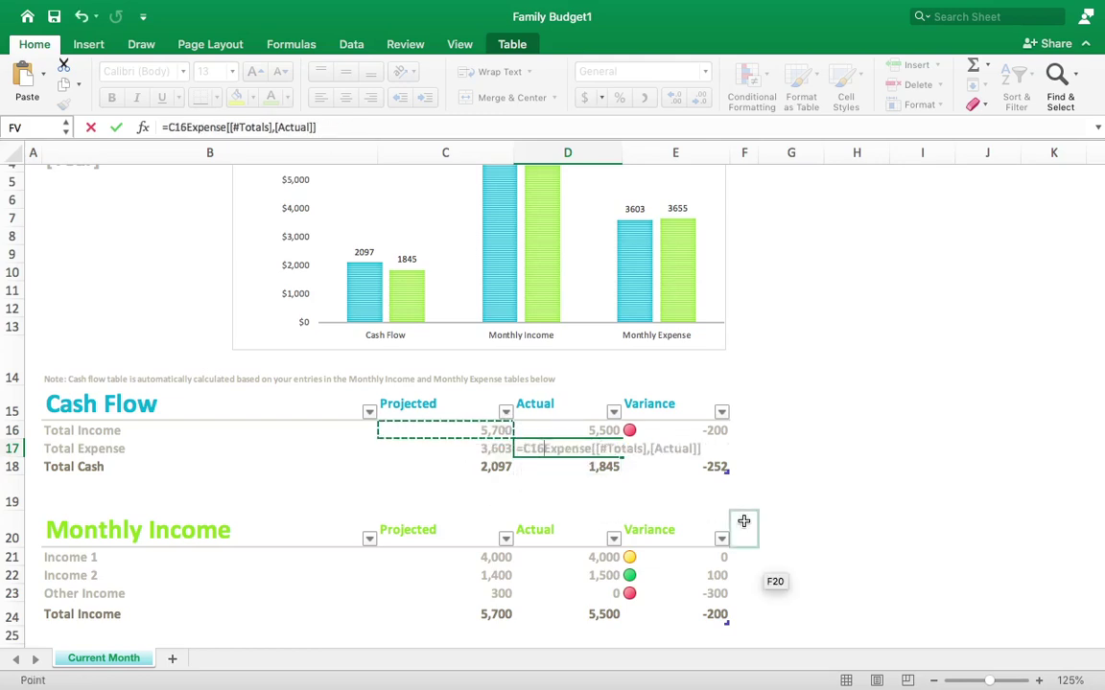
key("BackSpace")
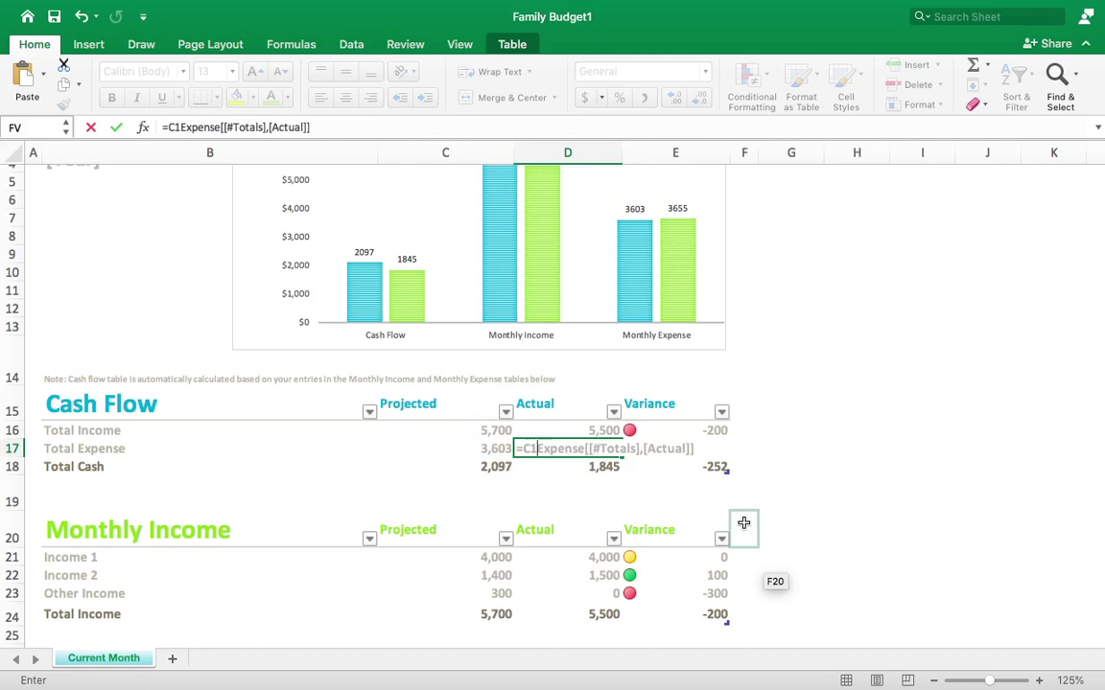
key("Return")
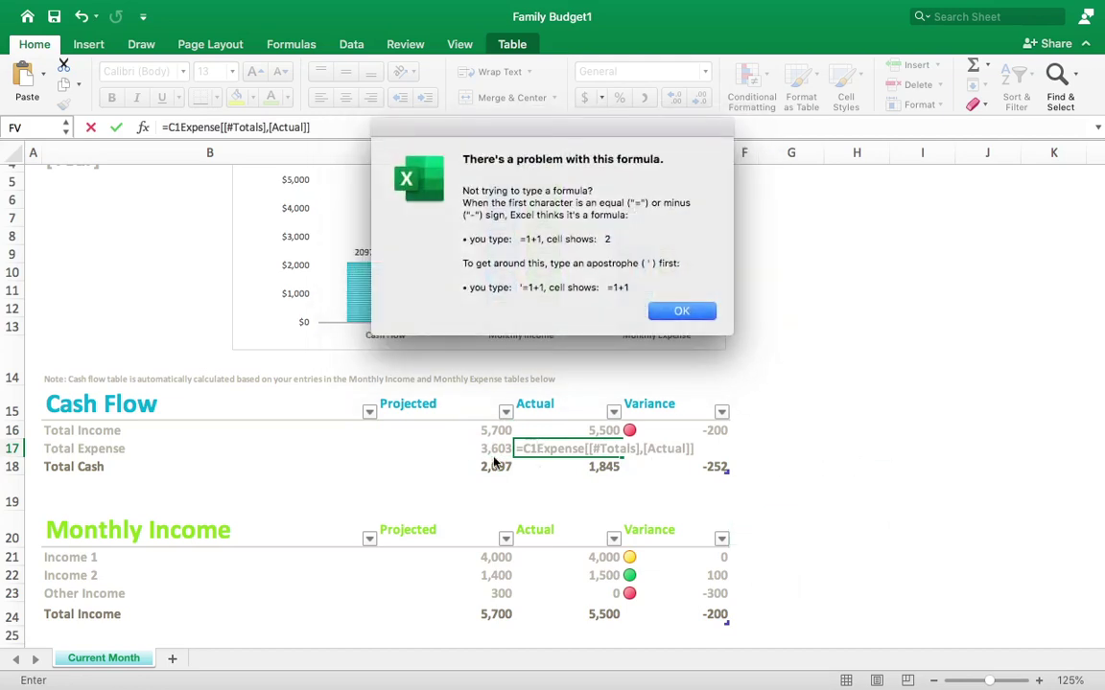
key("Return")
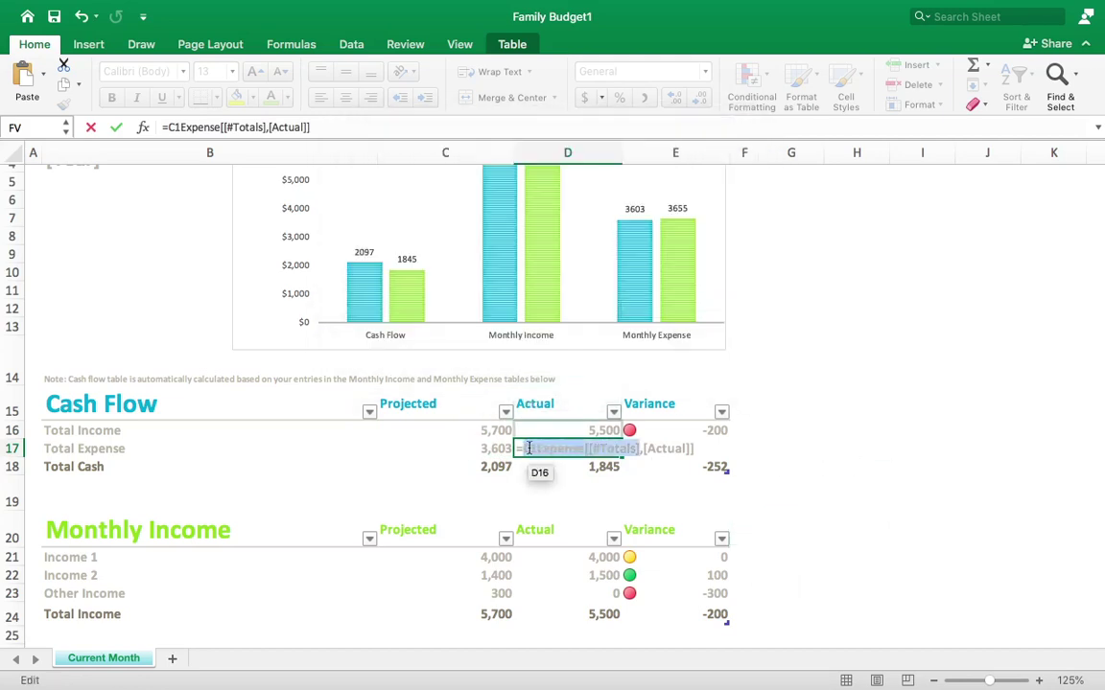
Step: Try to replace the Expense totals reference in the D17 formula with C16, and with H17
left_click(486, 448)
left_click(481, 430)
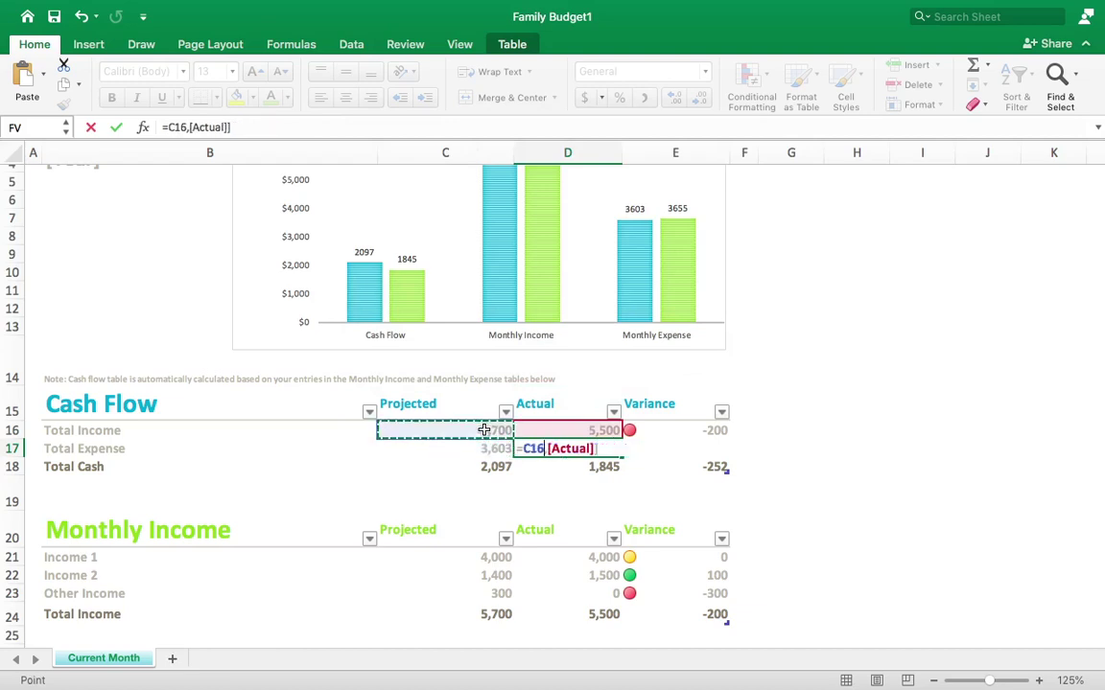
left_click_drag(547, 449, 590, 451)
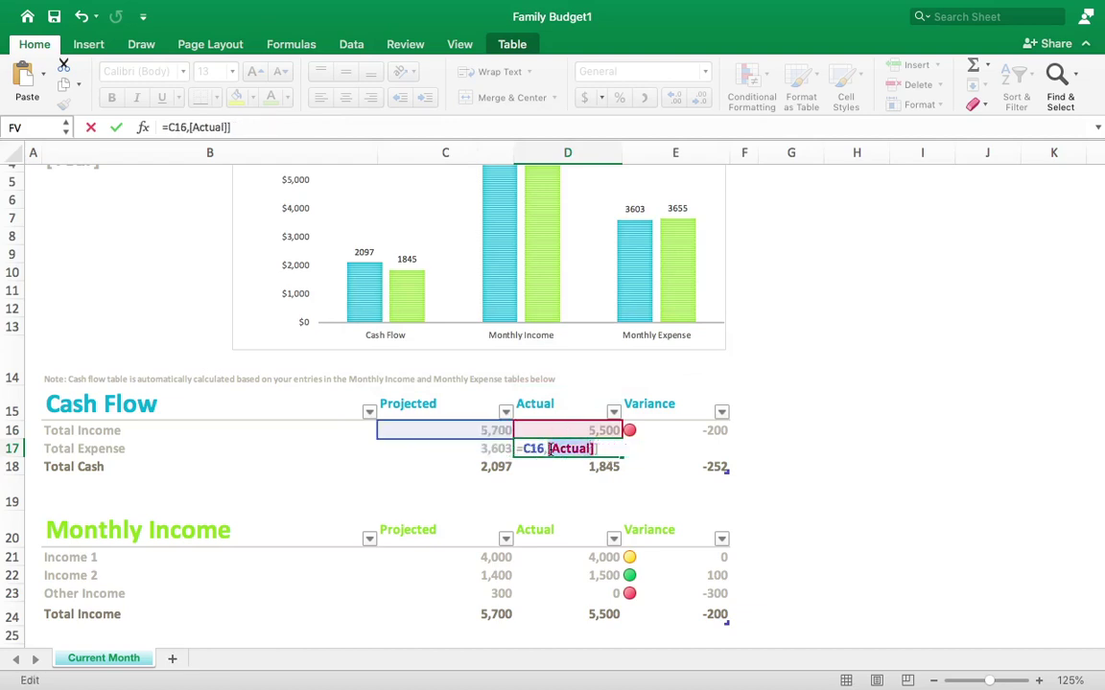
key("ctrl+z")
left_click(882, 446)
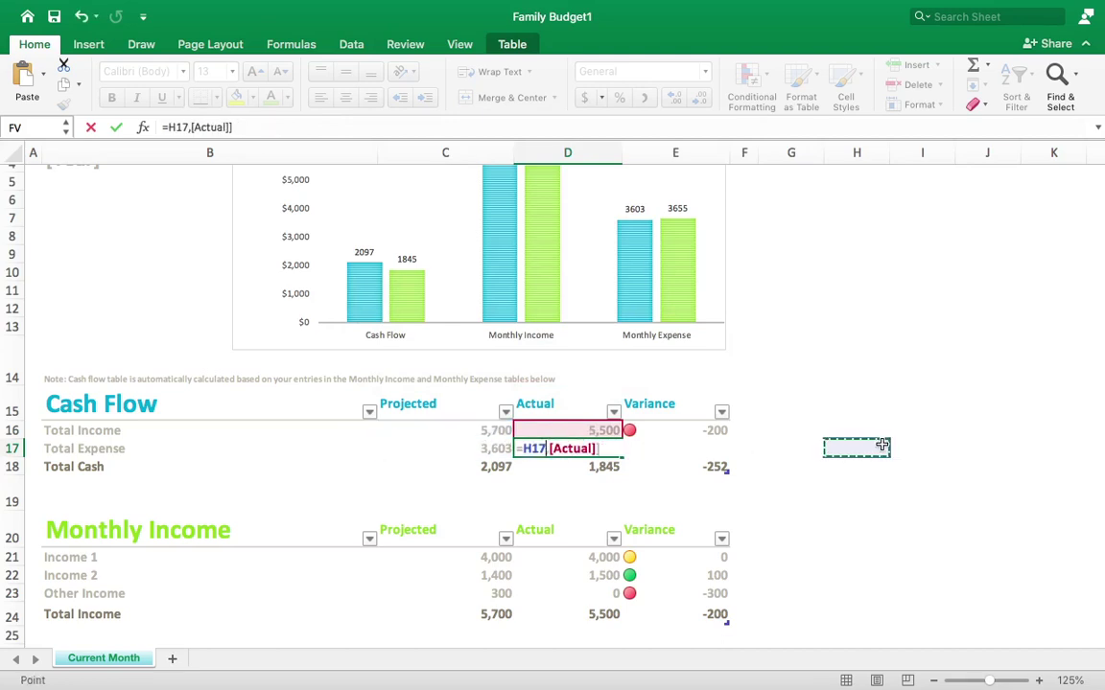
Step: Point the first reference in the open D17 formula to C21, the Projected amount of Income 1
left_click(954, 414)
scroll(883, 424, "down", 2)
left_click(504, 431)
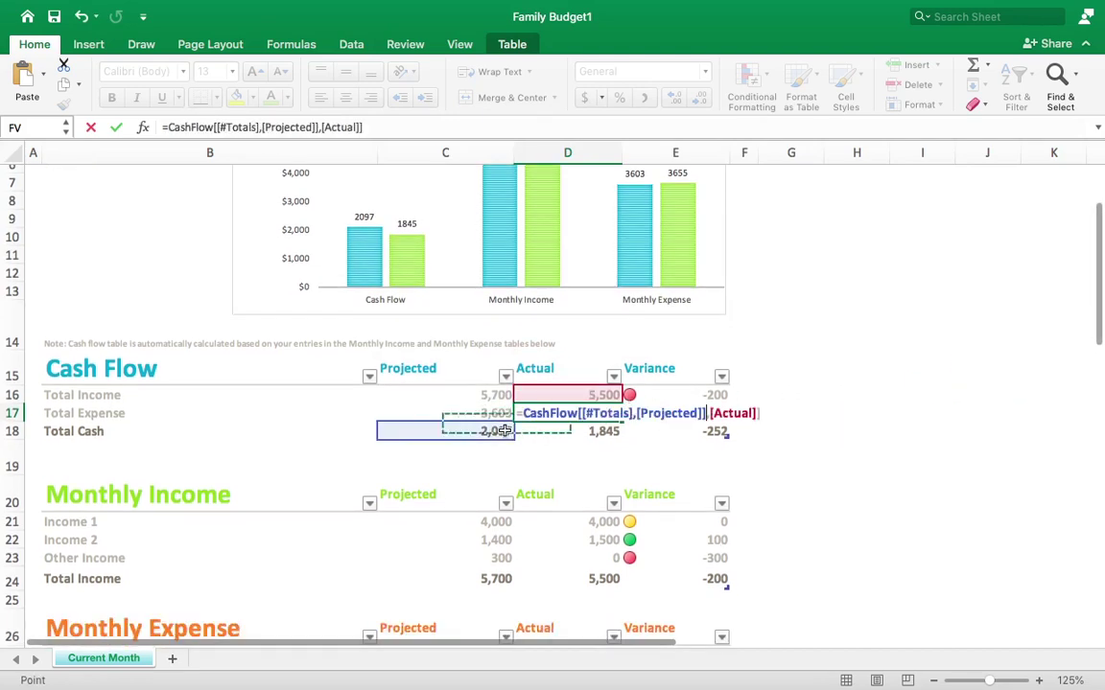
scroll(485, 439, "down", 3)
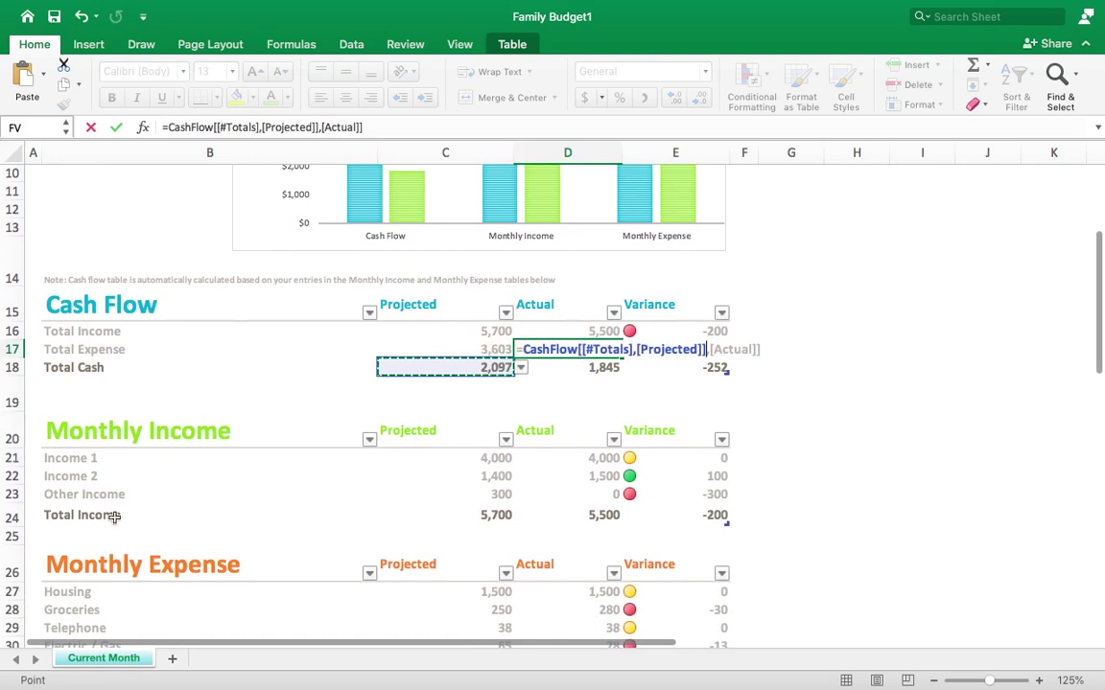
left_click(81, 459)
scroll(414, 423, "down", 4)
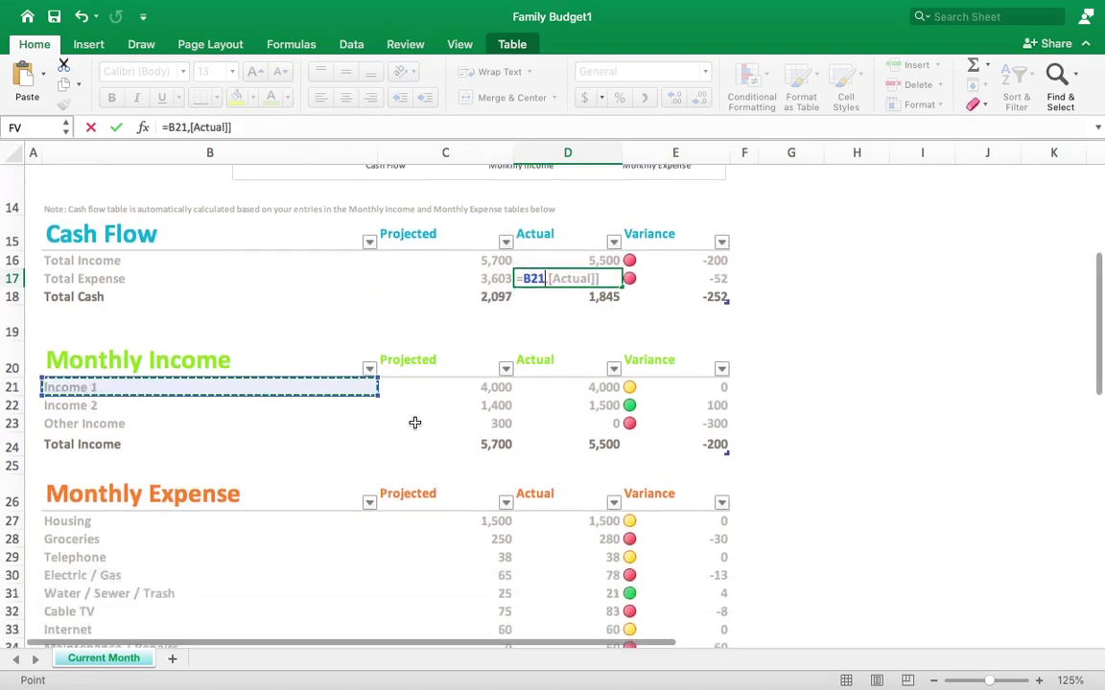
left_click(501, 387)
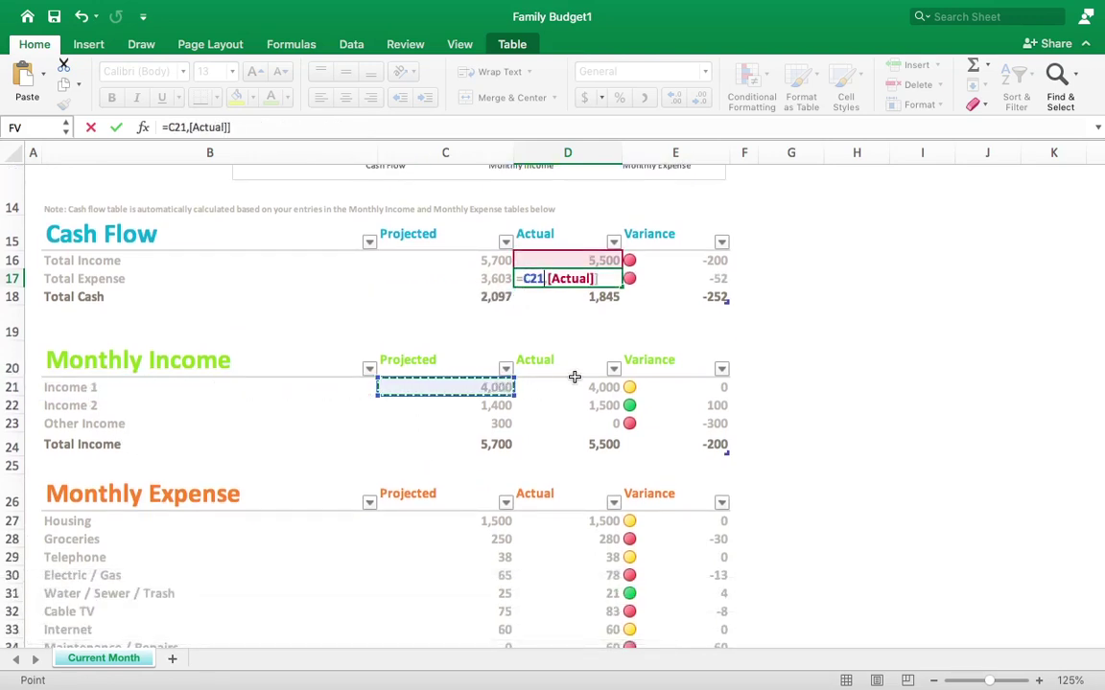
Step: Capture the visible budget tables with Lightshot and outline the Cash Flow heading with red rectangles
mouse_move(620, 4)
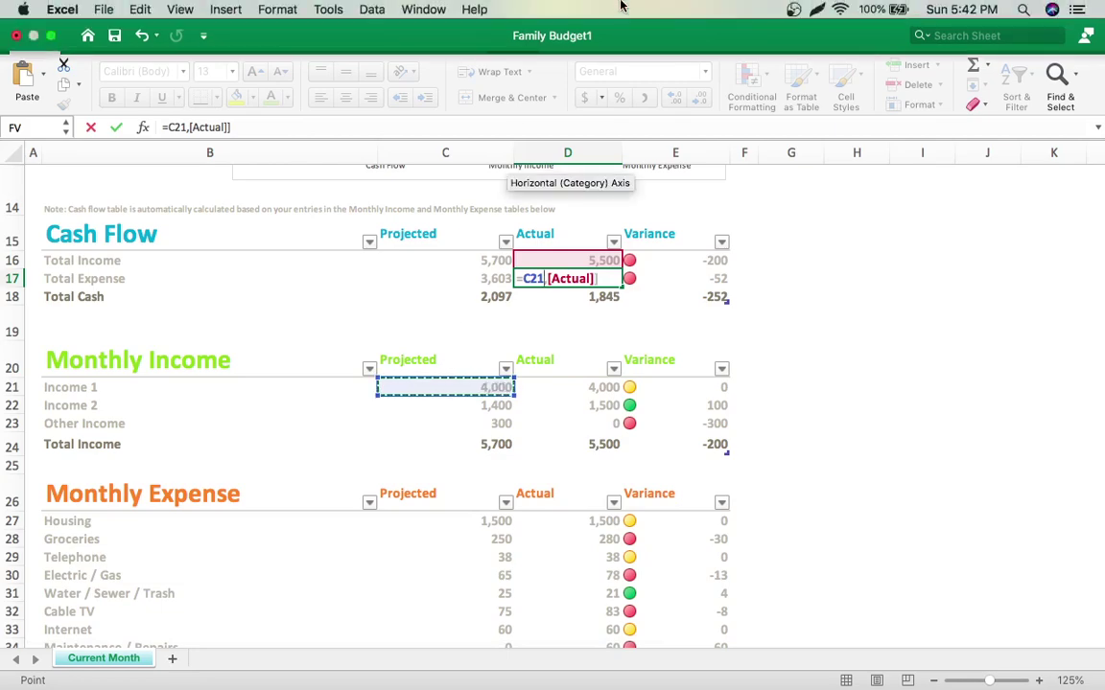
left_click(730, 9)
left_click(767, 30)
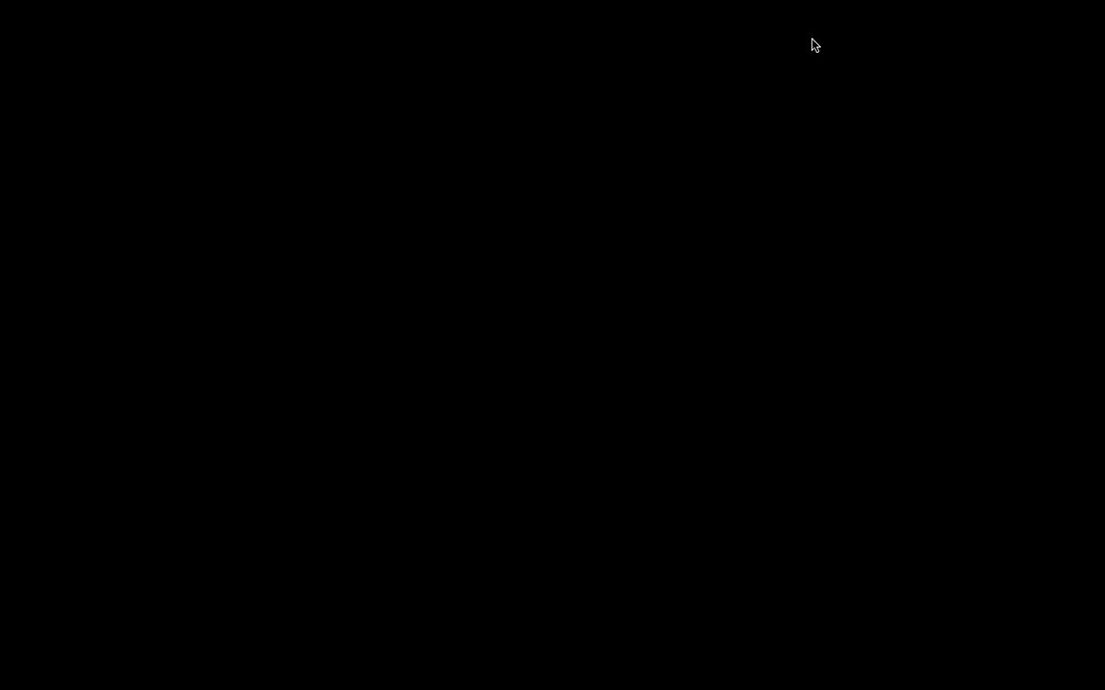
left_click_drag(0, 142, 1104, 683)
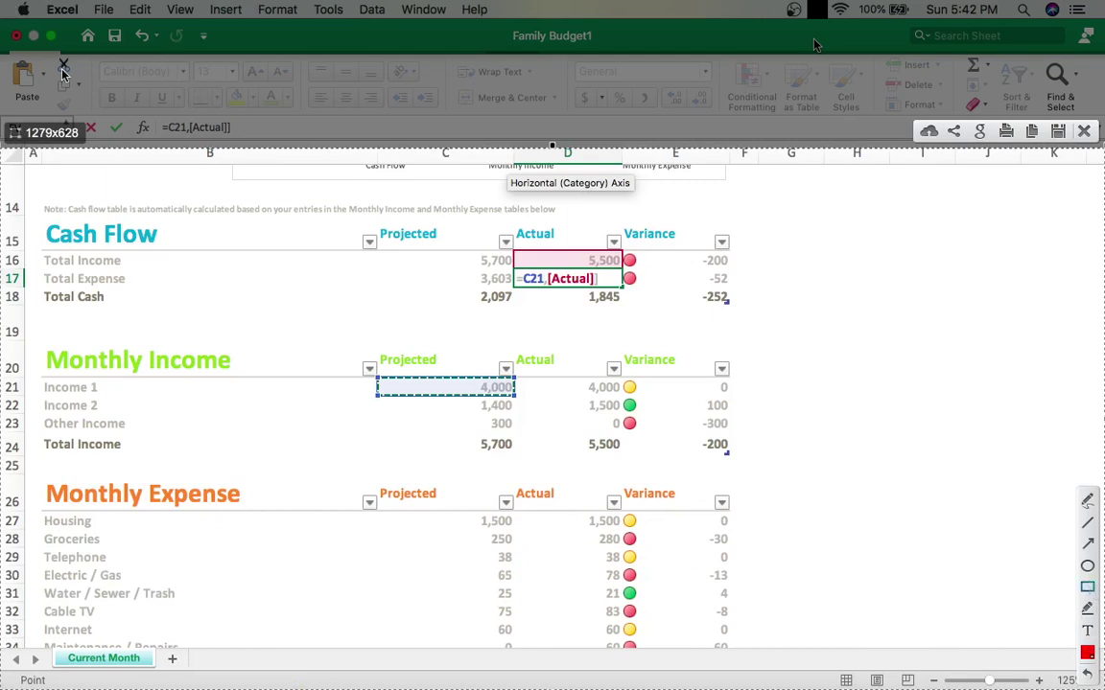
left_click_drag(42, 227, 152, 249)
left_click_drag(28, 219, 171, 263)
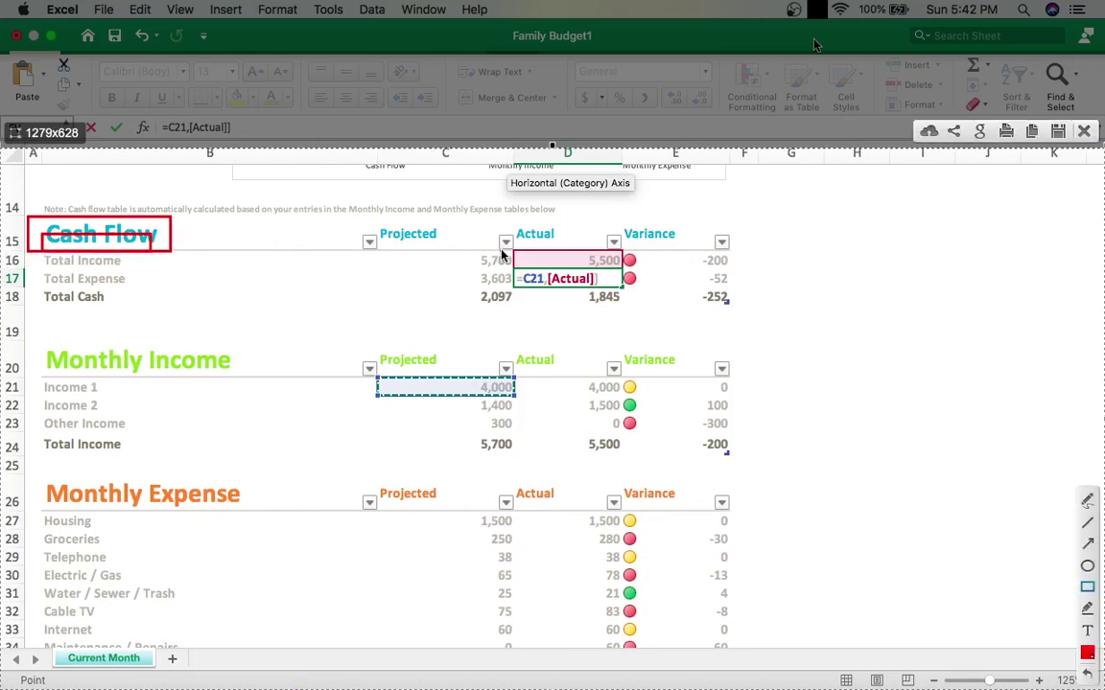
Step: Outline the projected Total Income amount, the Total Expense and Total Cash labels, and the Total Cash variance with red rectangles
mouse_move(464, 252)
left_mouse_down()
mouse_move(493, 251)
mouse_move(512, 269)
left_mouse_up()
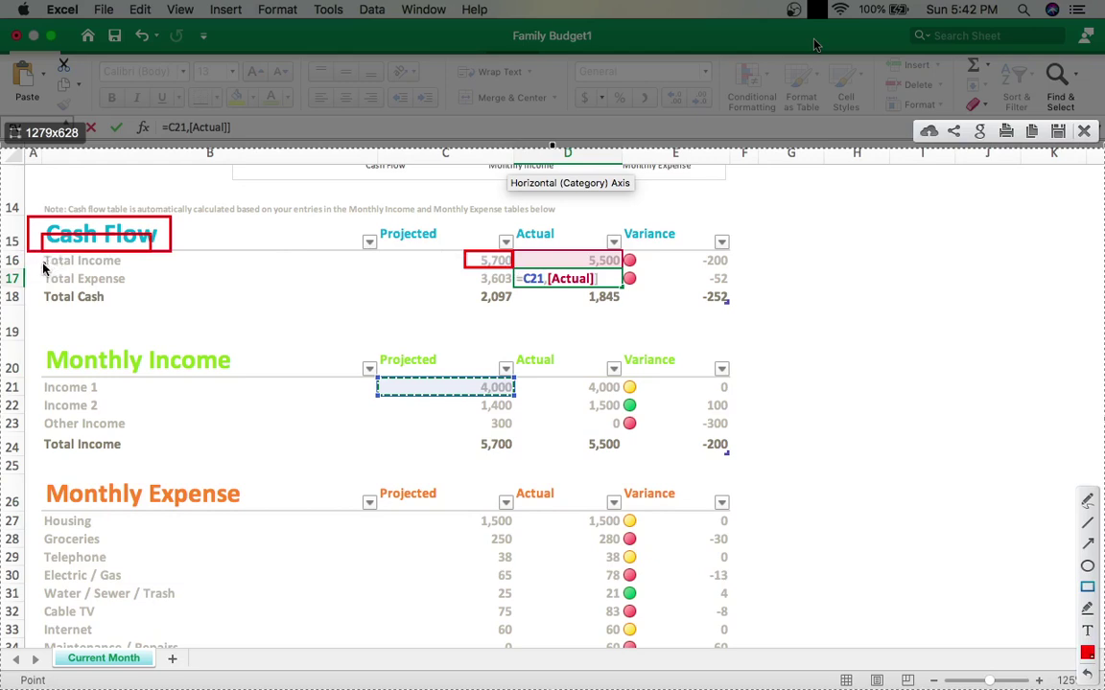
left_click_drag(43, 268, 131, 286)
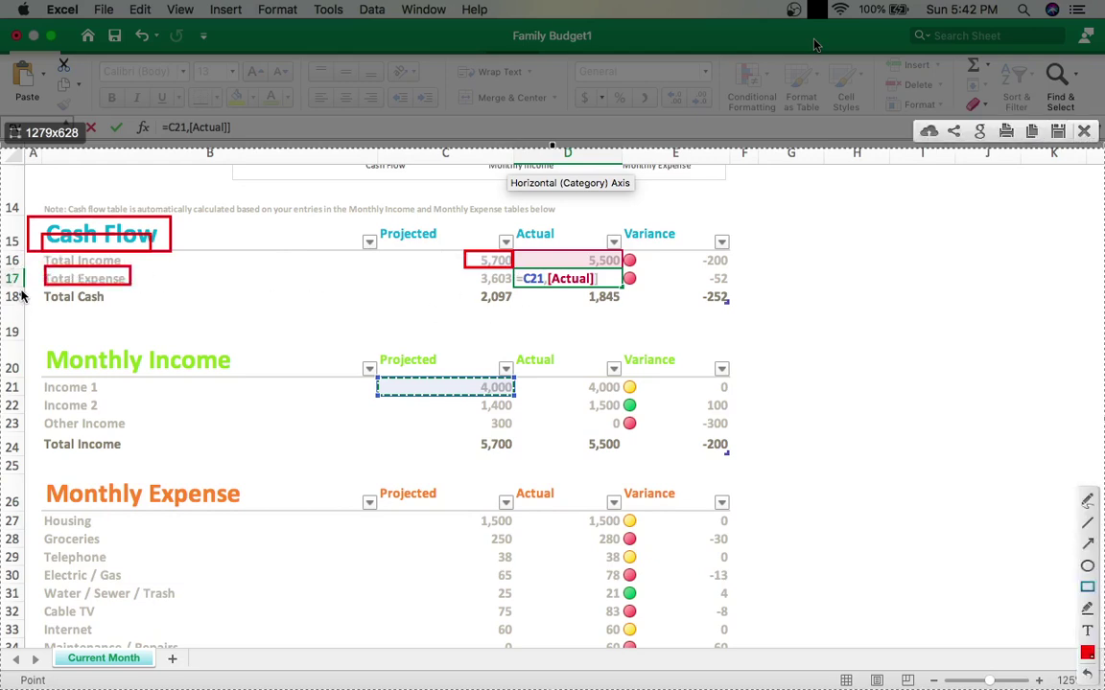
left_click_drag(29, 286, 105, 308)
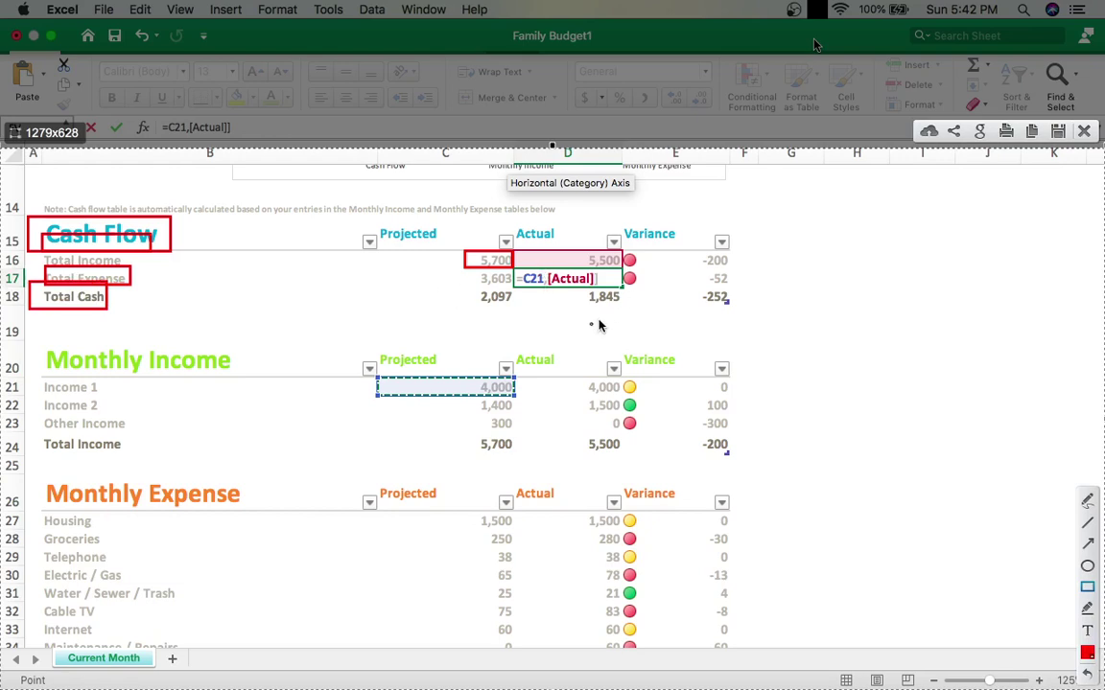
left_click_drag(687, 286, 742, 307)
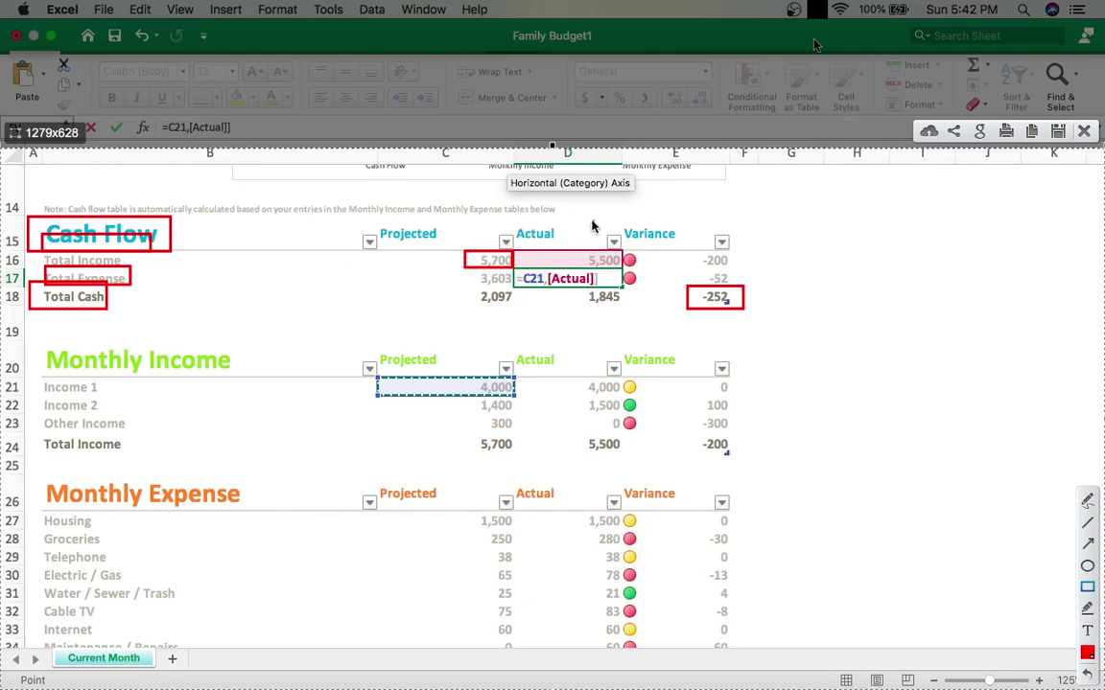
Step: Outline the Monthly Income heading and the Income 1 label with its Projected and Actual amounts using red rectangles on the capture
left_click_drag(31, 331, 257, 376)
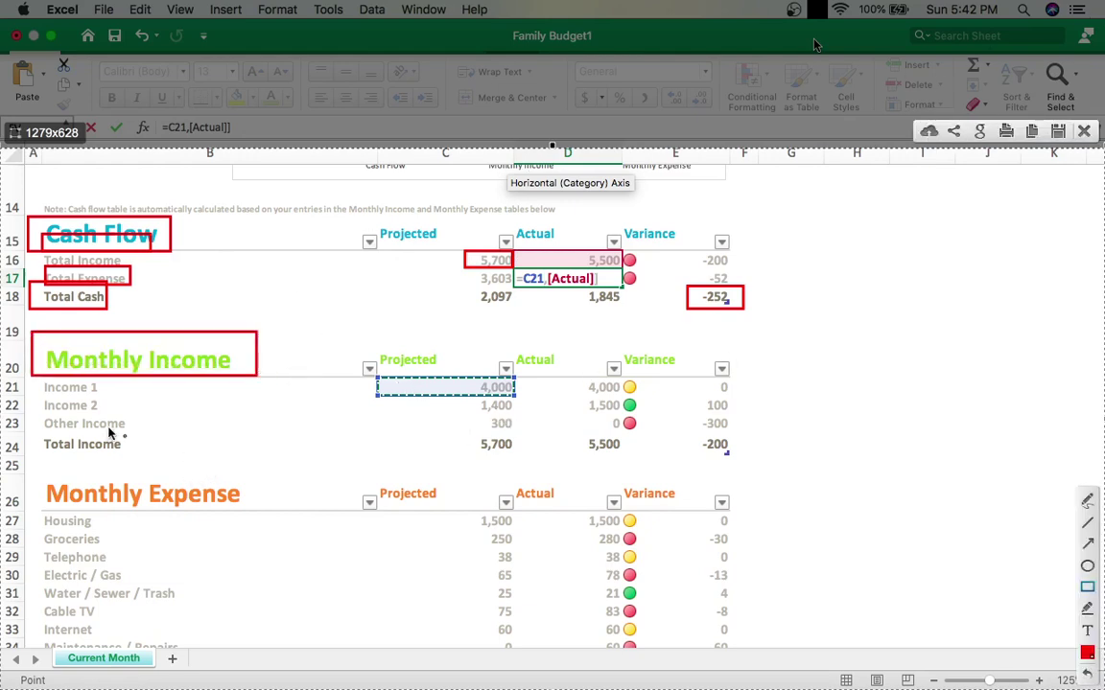
left_click_drag(45, 378, 122, 395)
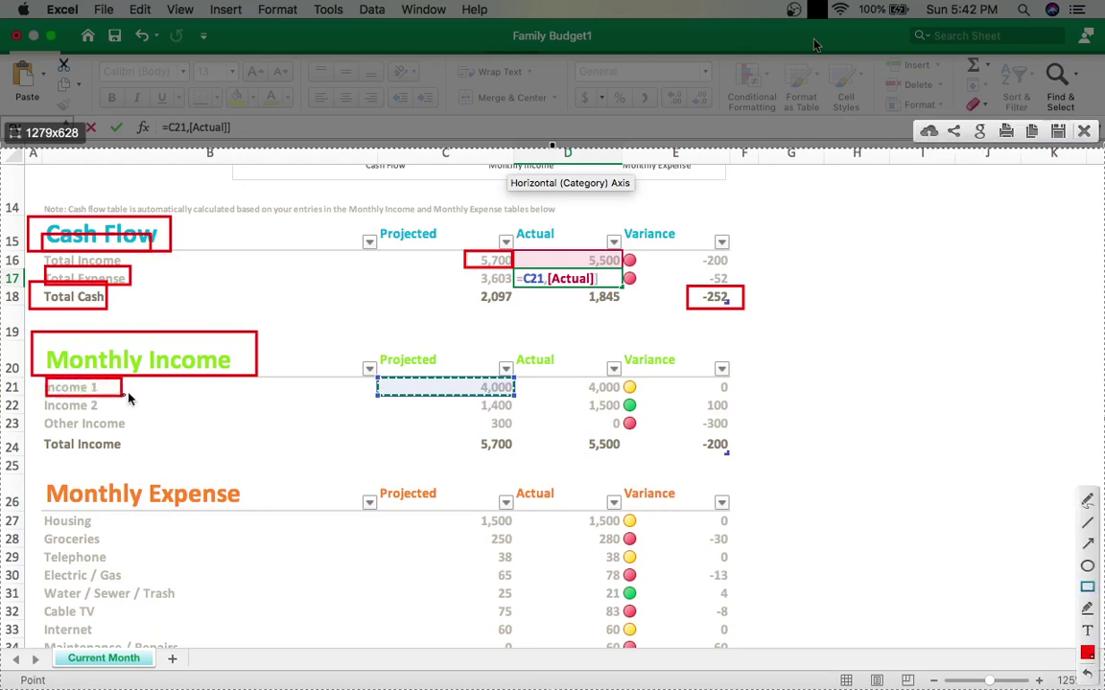
left_click_drag(471, 380, 519, 396)
left_click_drag(584, 378, 632, 396)
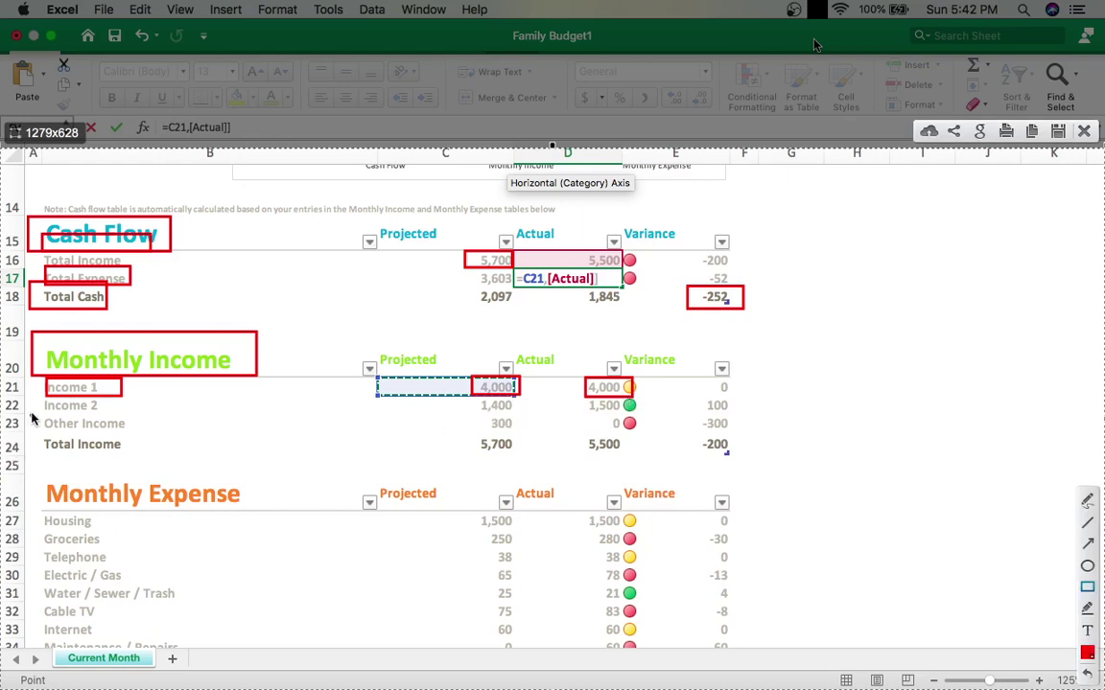
Step: Outline the Income 2 and Other Income labels and their Projected, Actual and Variance amounts with red rectangles
left_click_drag(38, 399, 113, 413)
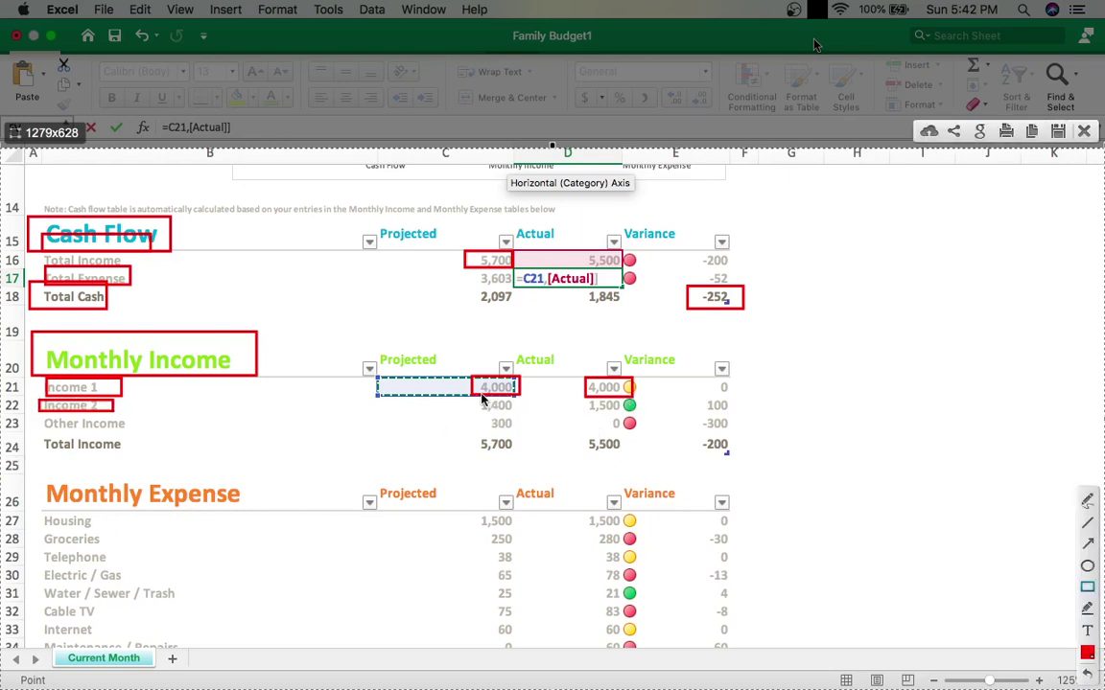
left_click_drag(481, 394, 517, 419)
mouse_move(581, 407)
left_mouse_down()
mouse_move(721, 402)
mouse_move(736, 418)
left_mouse_up()
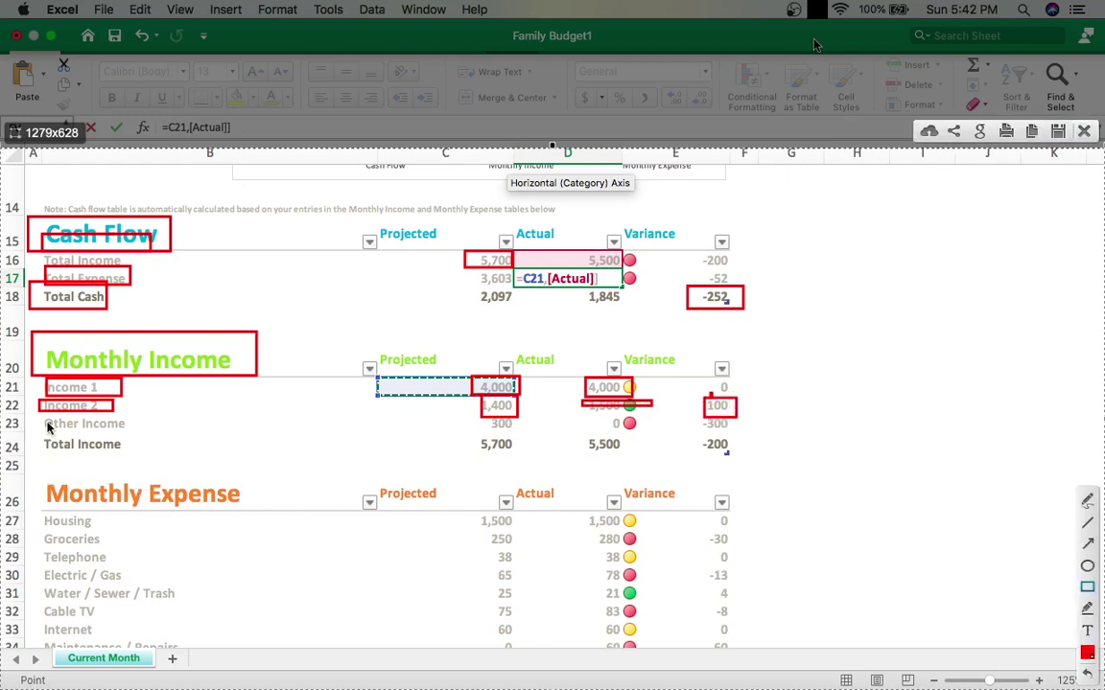
left_click_drag(39, 414, 153, 433)
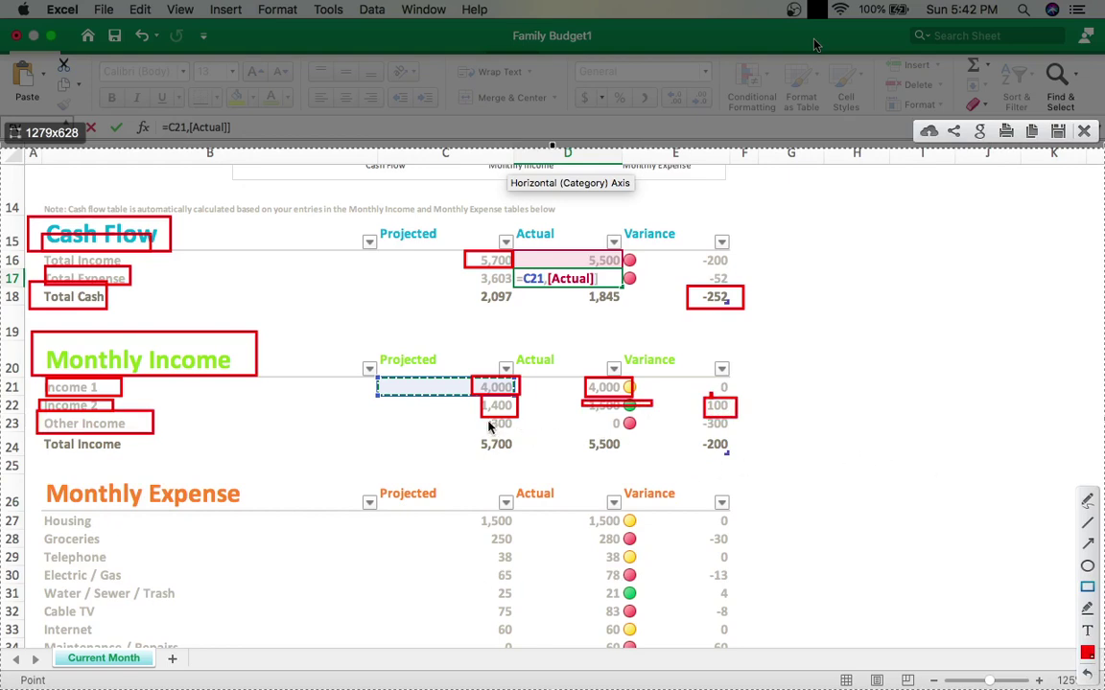
mouse_move(485, 416)
left_mouse_down()
mouse_move(544, 427)
mouse_move(529, 432)
left_mouse_up()
left_click_drag(597, 414, 650, 433)
left_click_drag(710, 411, 750, 437)
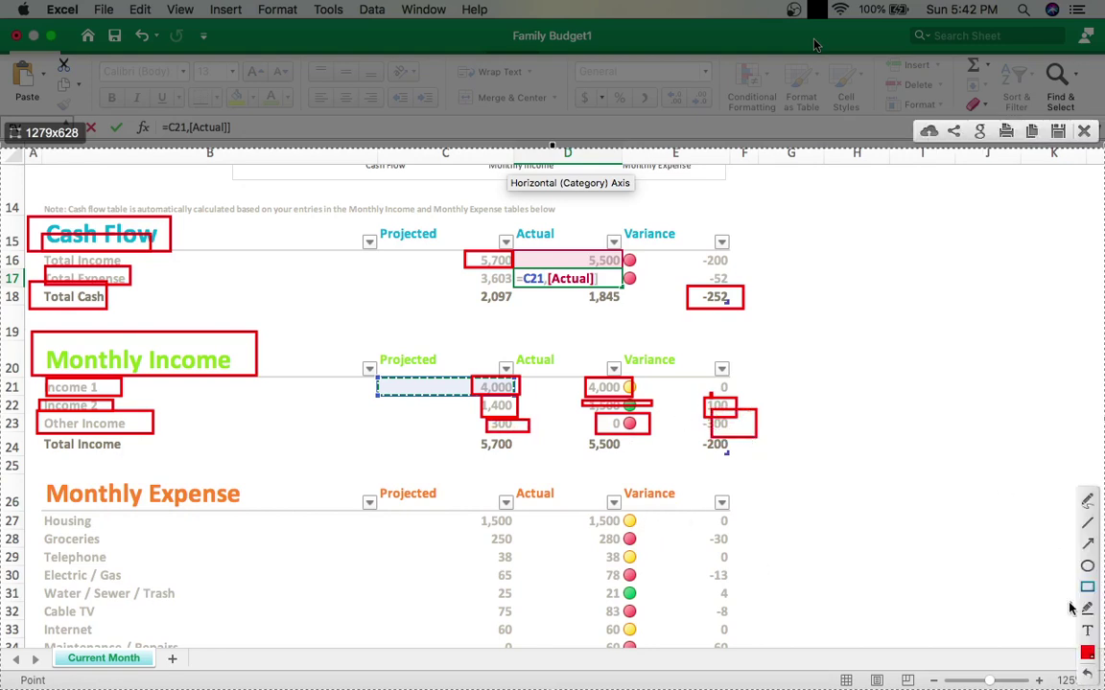
Step: Undo all the red rectangles on the capture and outline only the Monthly Expense heading
left_click(1088, 675)
left_click(1087, 675)
left_click(1088, 675)
left_click(1088, 675)
left_click(1088, 676)
left_click(1089, 676)
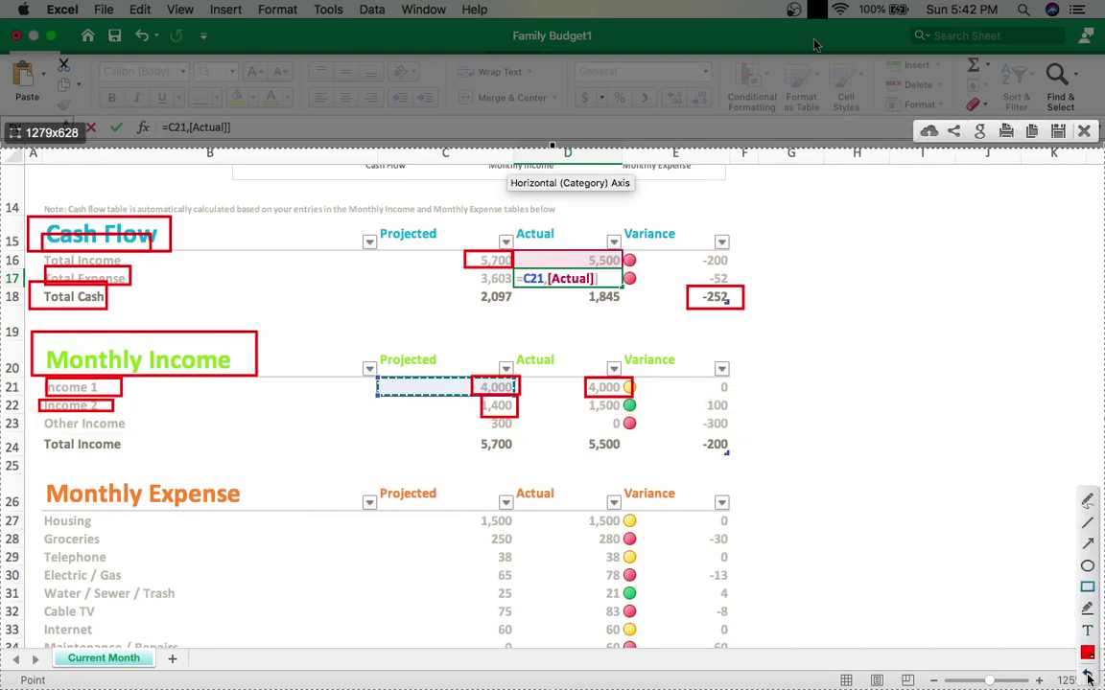
left_click(1090, 677)
left_click(1089, 677)
left_click(1089, 676)
left_click(1088, 676)
left_click(1088, 676)
left_click(1089, 675)
left_click(1088, 676)
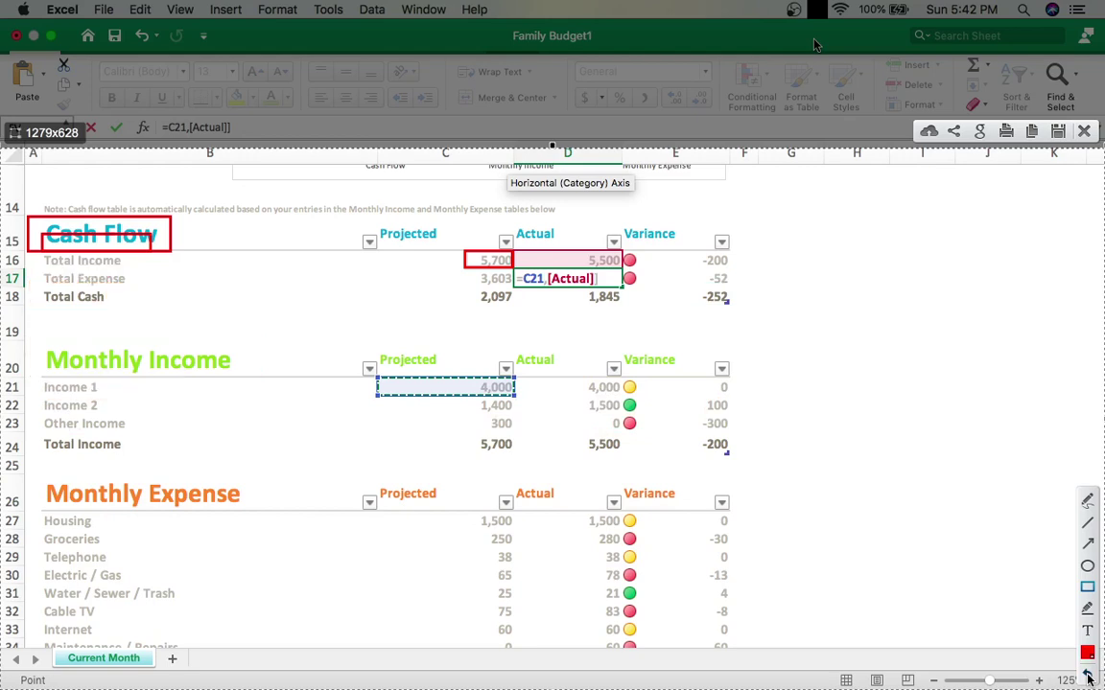
left_click(1088, 676)
left_click(1088, 676)
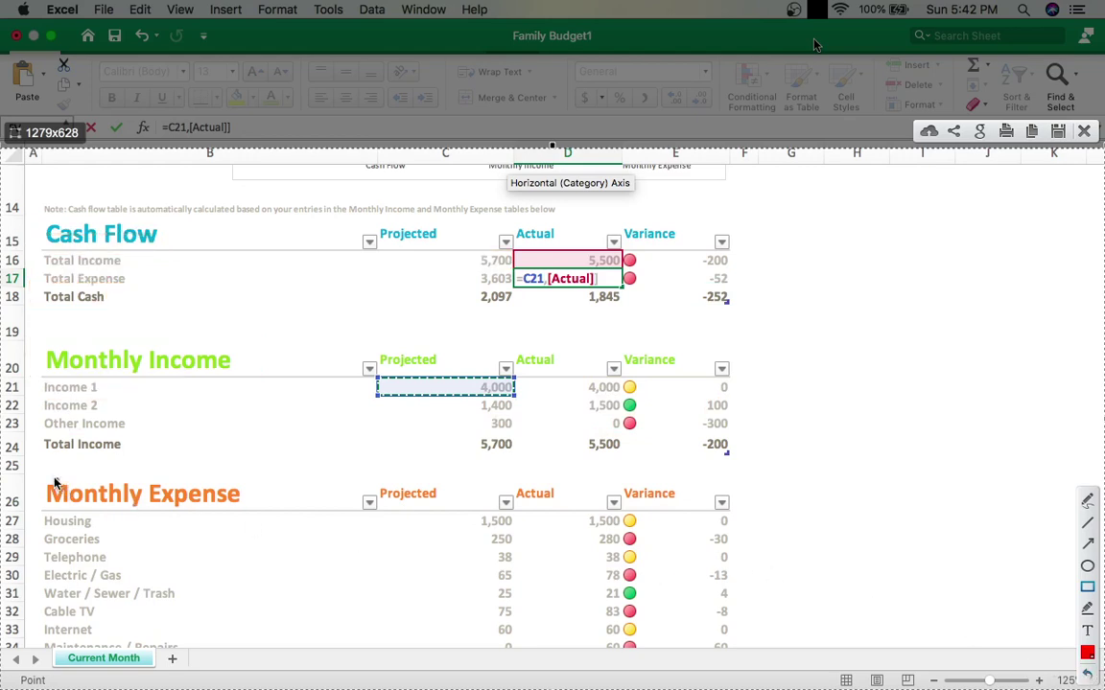
mouse_move(45, 474)
left_mouse_down()
mouse_move(113, 508)
mouse_move(255, 518)
left_mouse_up()
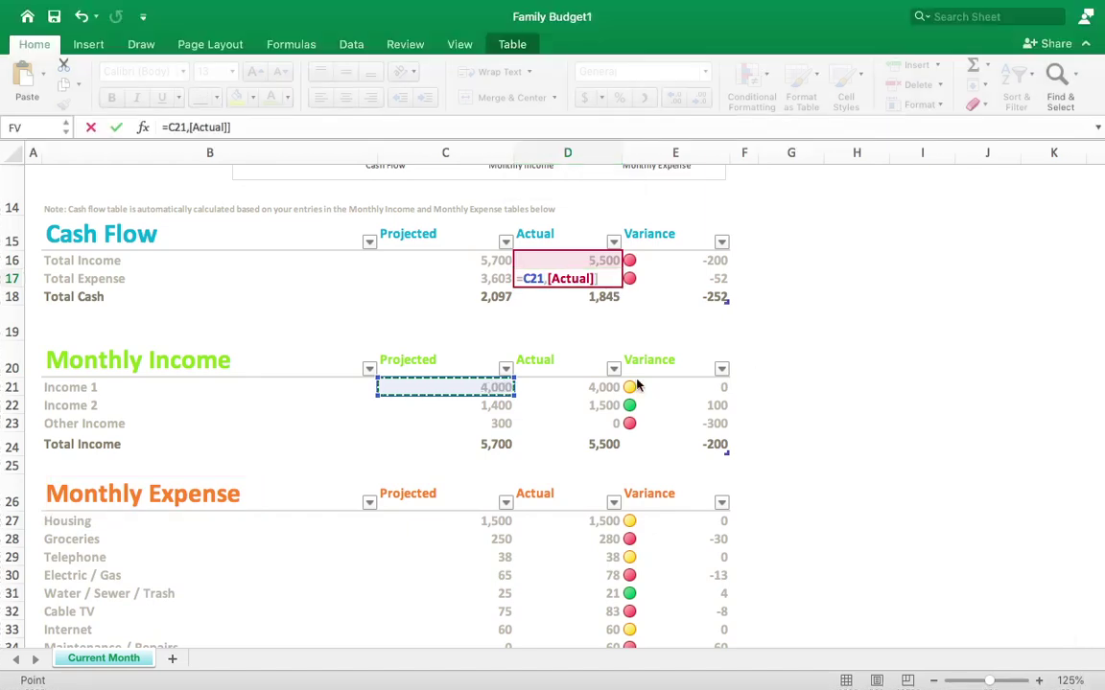
Step: Try to replace the first reference in the open D17 formula with the Monthly Expense header cell
scroll(416, 368, "down", 3)
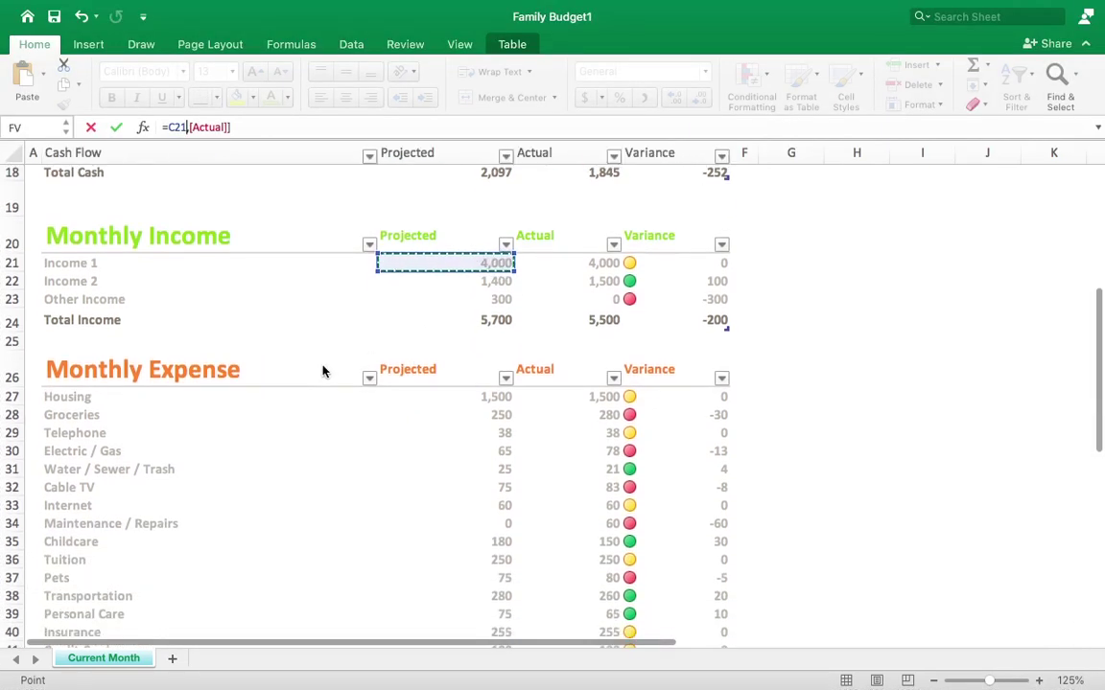
left_click(257, 364)
scroll(314, 402, "down", 3)
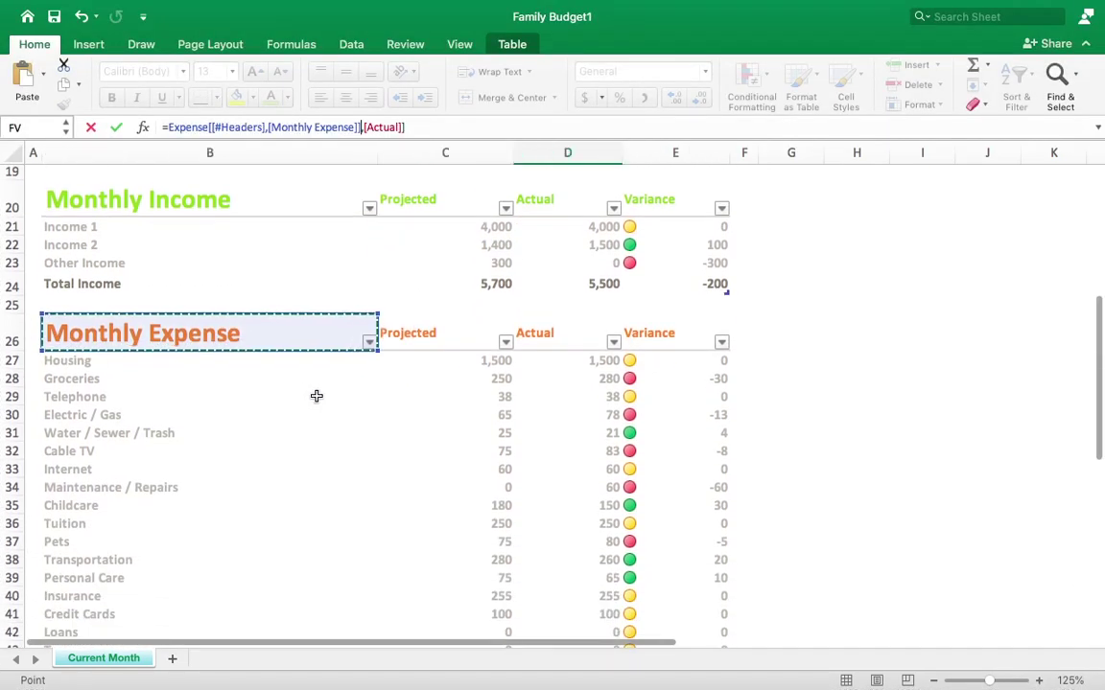
key("ctrl+Left")
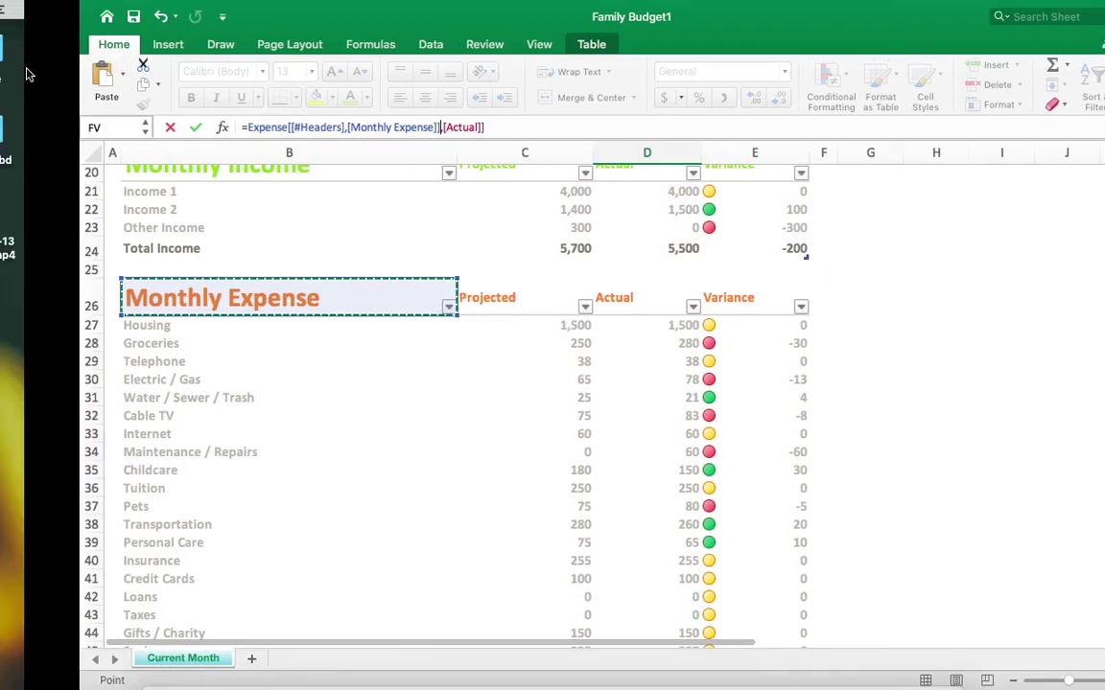
key("ctrl+Right")
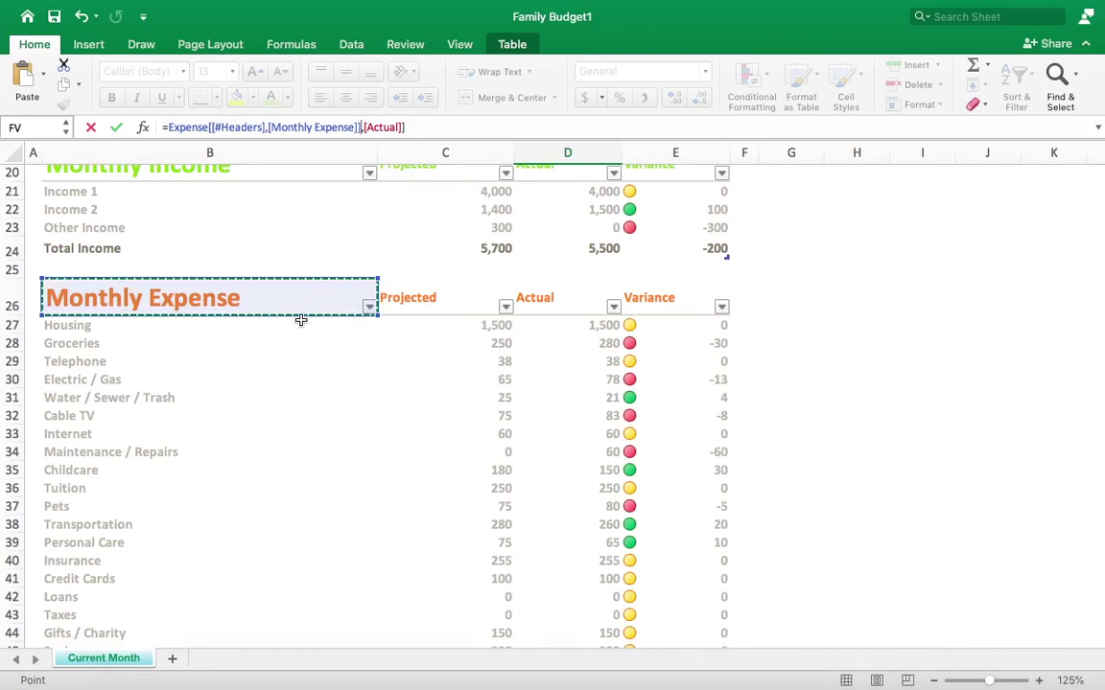
Step: Point the first reference in the open D17 formula to the Housing, Groceries and Telephone labels in turn, ending on B30, Electric / Gas
left_click(79, 324)
left_click(82, 347)
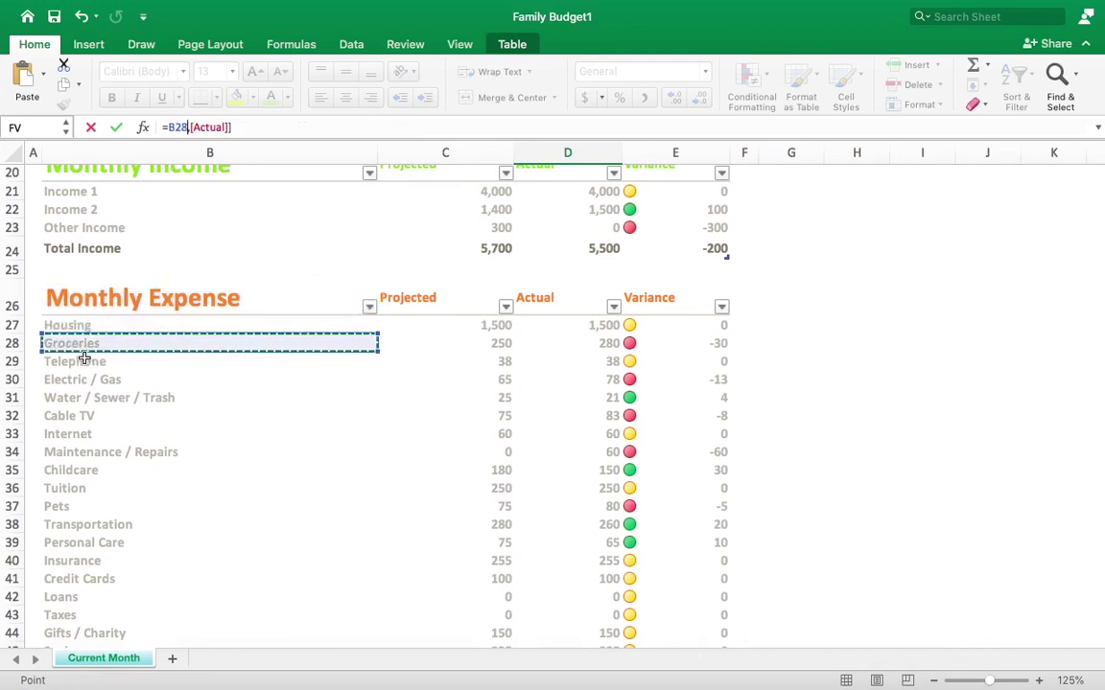
left_click(89, 360)
left_click(73, 373)
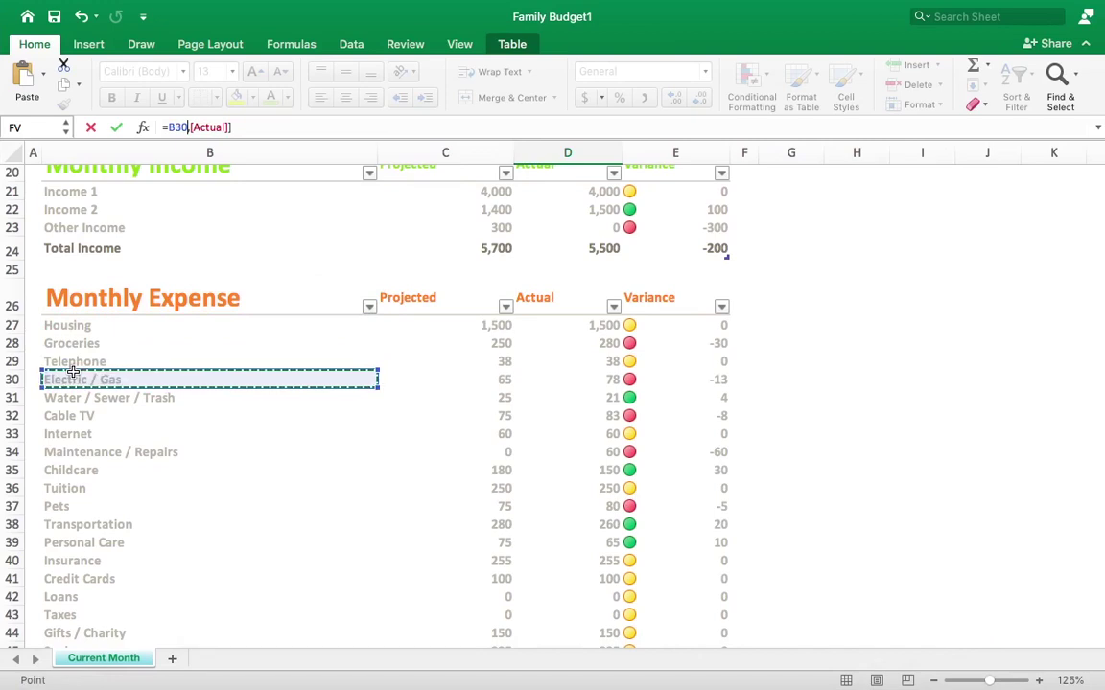
Step: Capture the full screen with Lightshot and outline the Water / Sewer / Trash, Cable TV and Internet labels with red rectangles
left_click(839, 9)
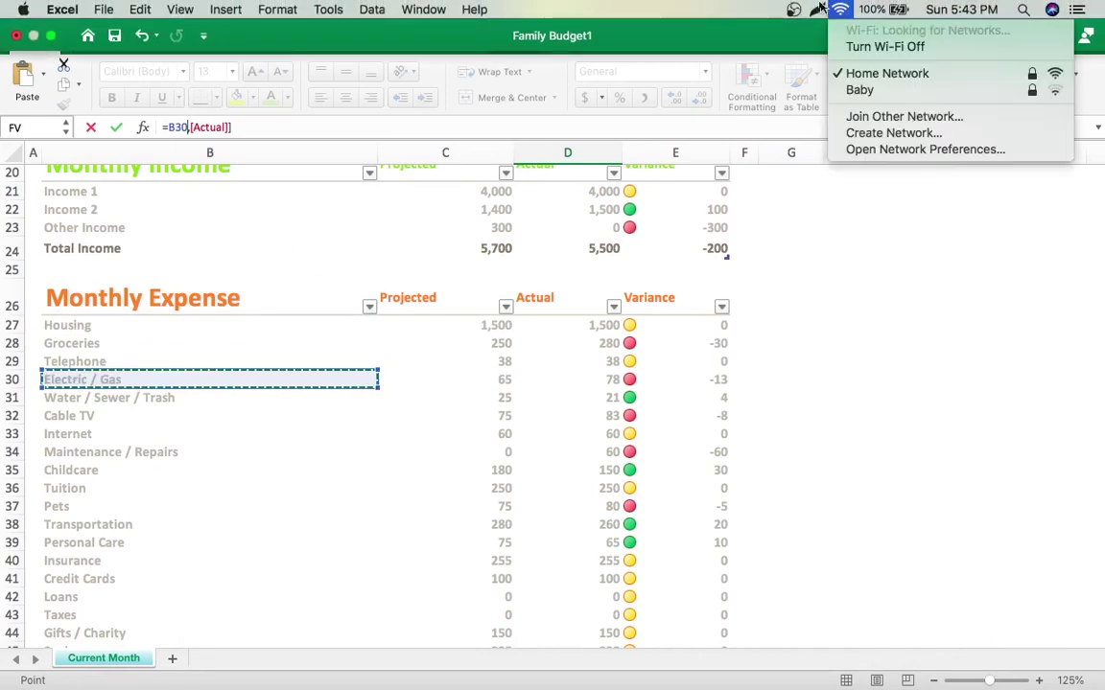
left_click(816, 8)
left_click(868, 30)
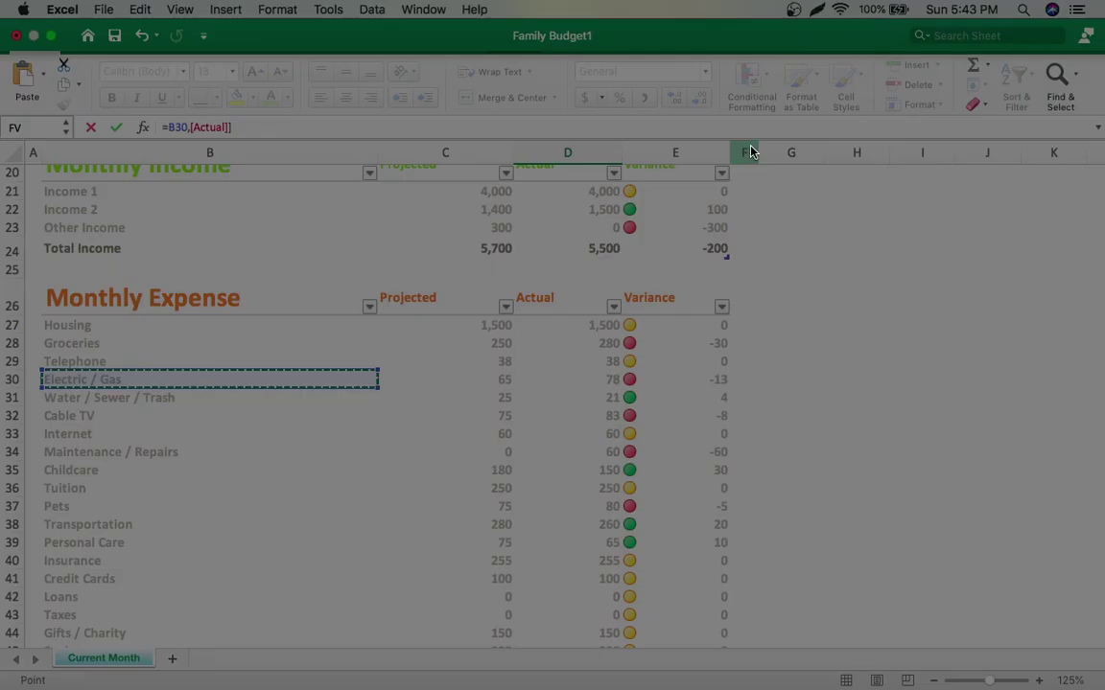
mouse_move(0, 0)
left_mouse_down()
mouse_move(132, 196)
mouse_move(1104, 689)
left_mouse_up()
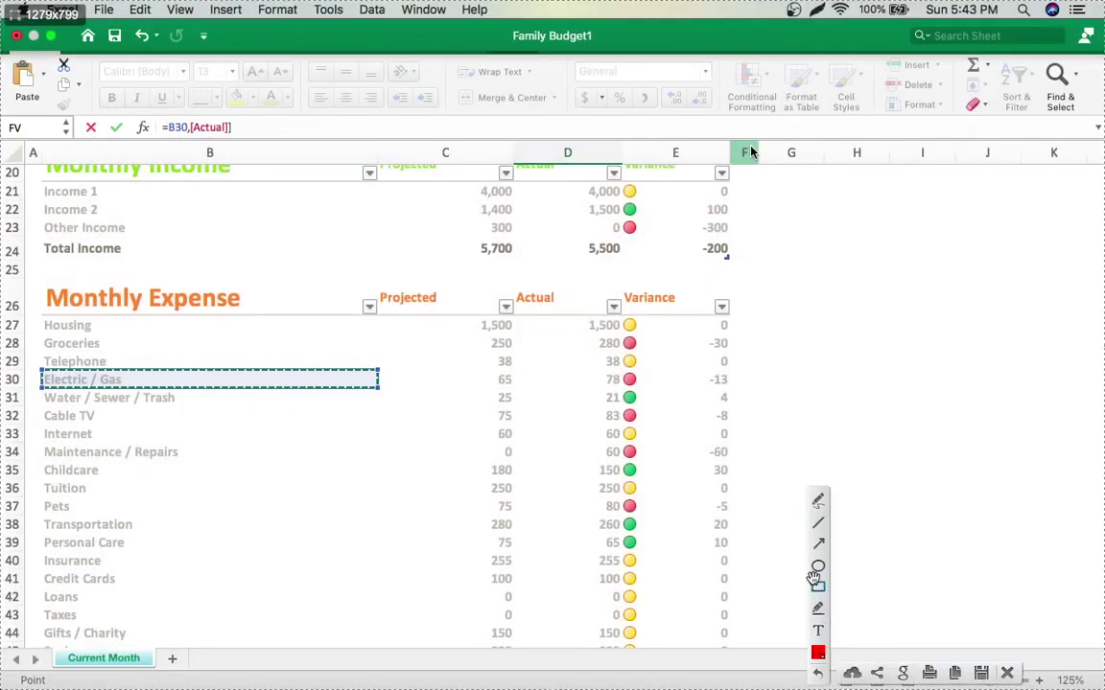
left_click(817, 585)
left_click_drag(39, 389, 183, 405)
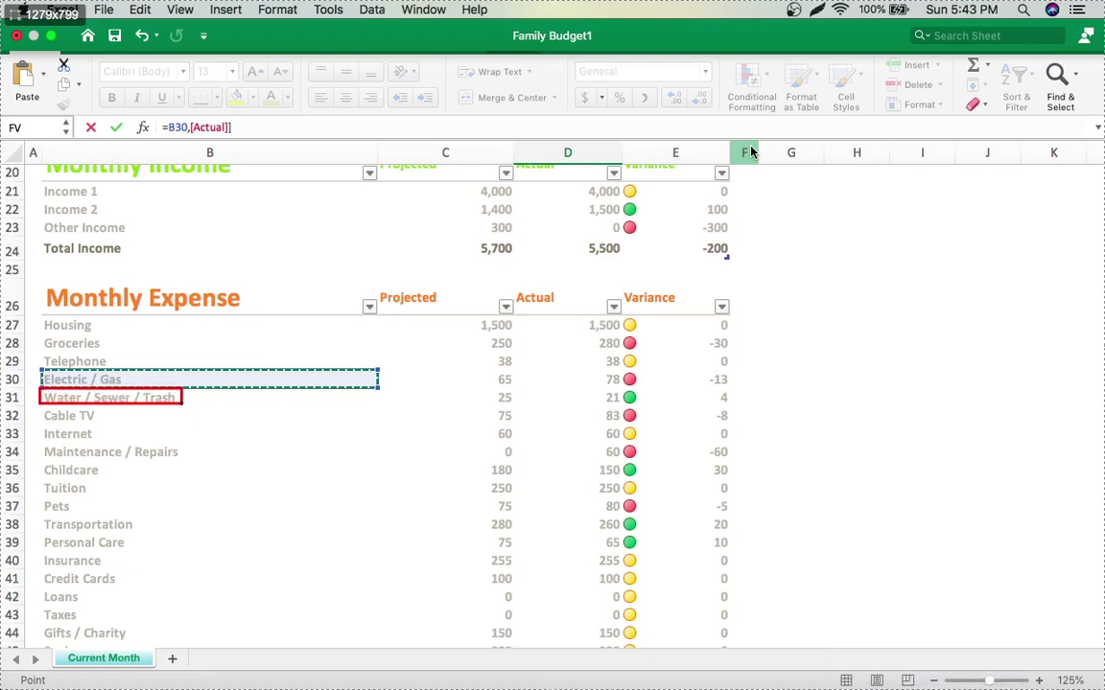
mouse_move(32, 407)
left_mouse_down()
mouse_move(106, 424)
mouse_move(69, 434)
mouse_move(94, 438)
left_mouse_up()
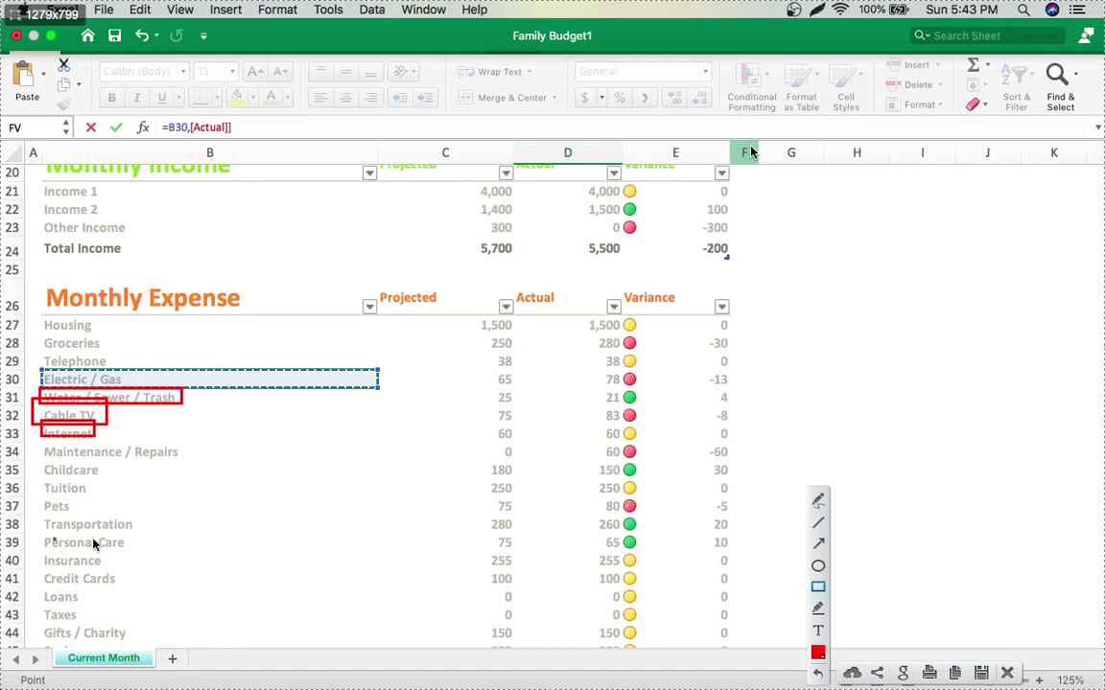
Step: Outline the Personal Care, Insurance and Loans labels in the Monthly Expense table with red rectangles
left_click_drag(44, 534, 138, 550)
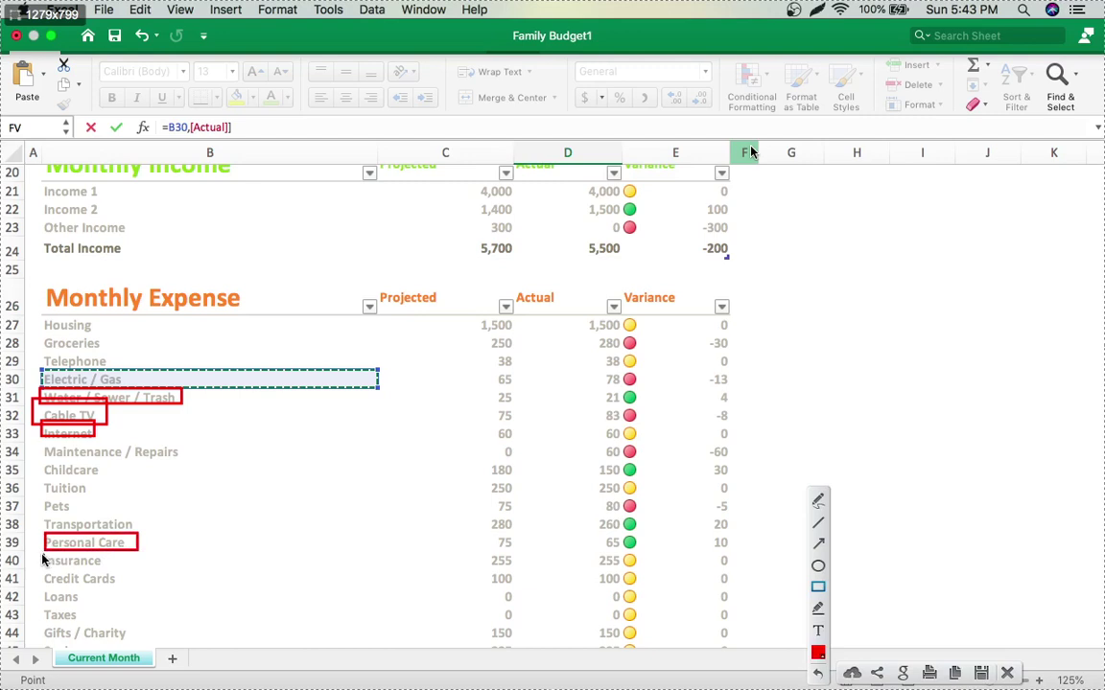
left_click_drag(44, 554, 106, 571)
left_click_drag(40, 590, 84, 602)
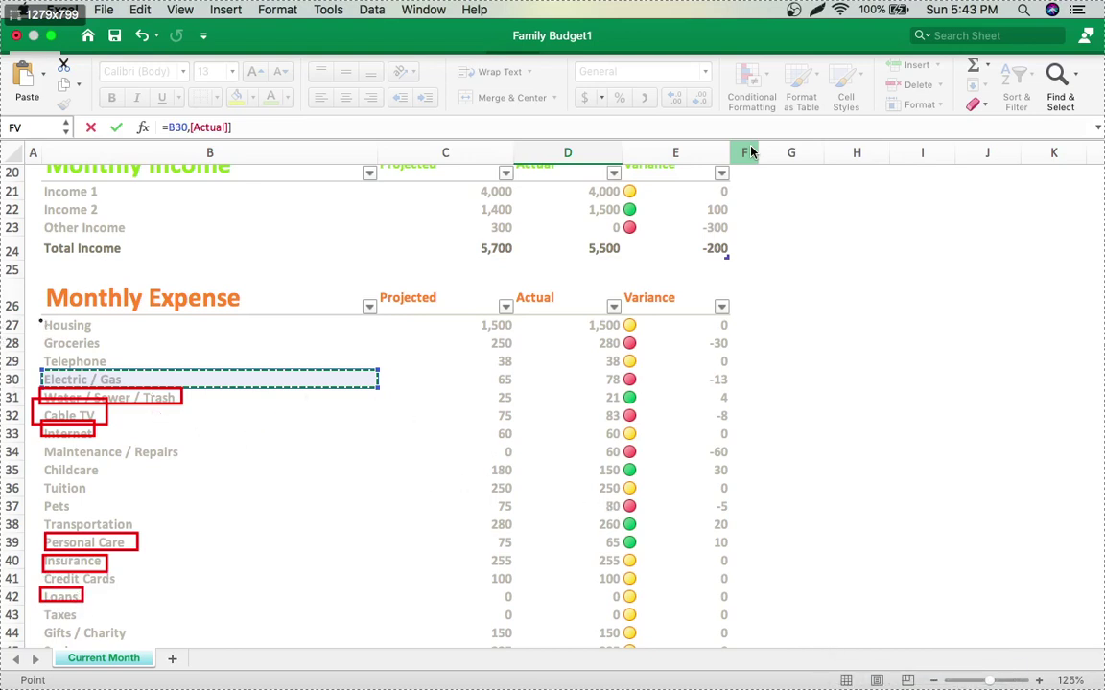
Step: Outline the Housing label with its Projected and Actual amounts, and the Groceries label with its Projected, Actual and Variance amounts
left_click_drag(43, 321, 102, 333)
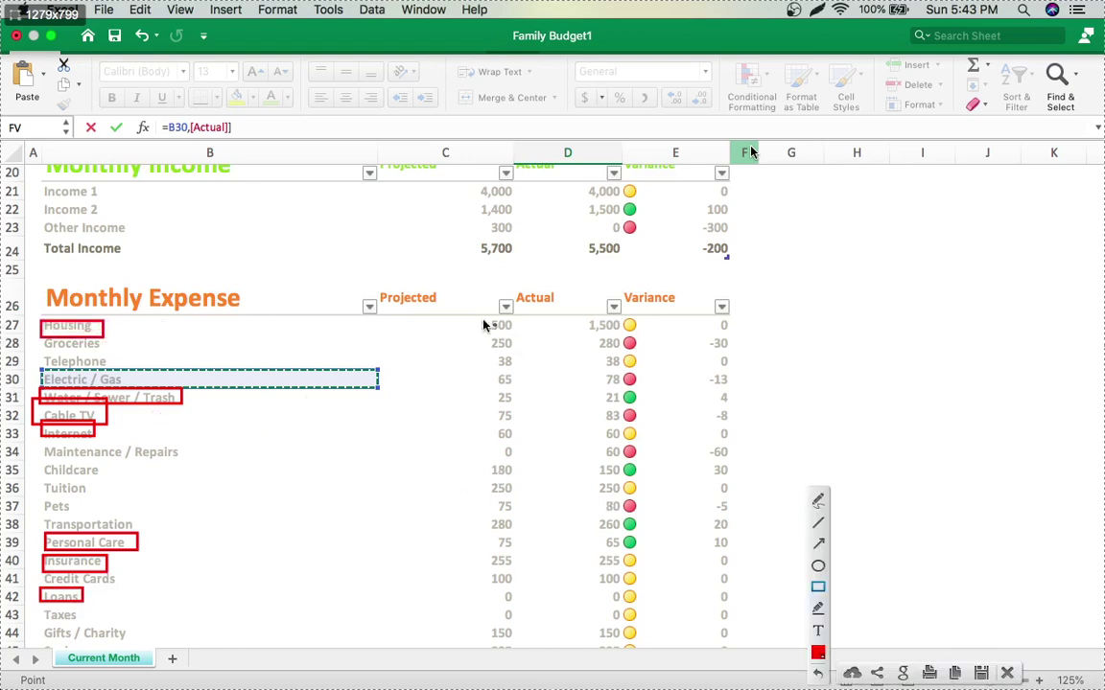
mouse_move(461, 315)
left_mouse_down()
mouse_move(525, 334)
mouse_move(592, 325)
mouse_move(638, 336)
left_mouse_up()
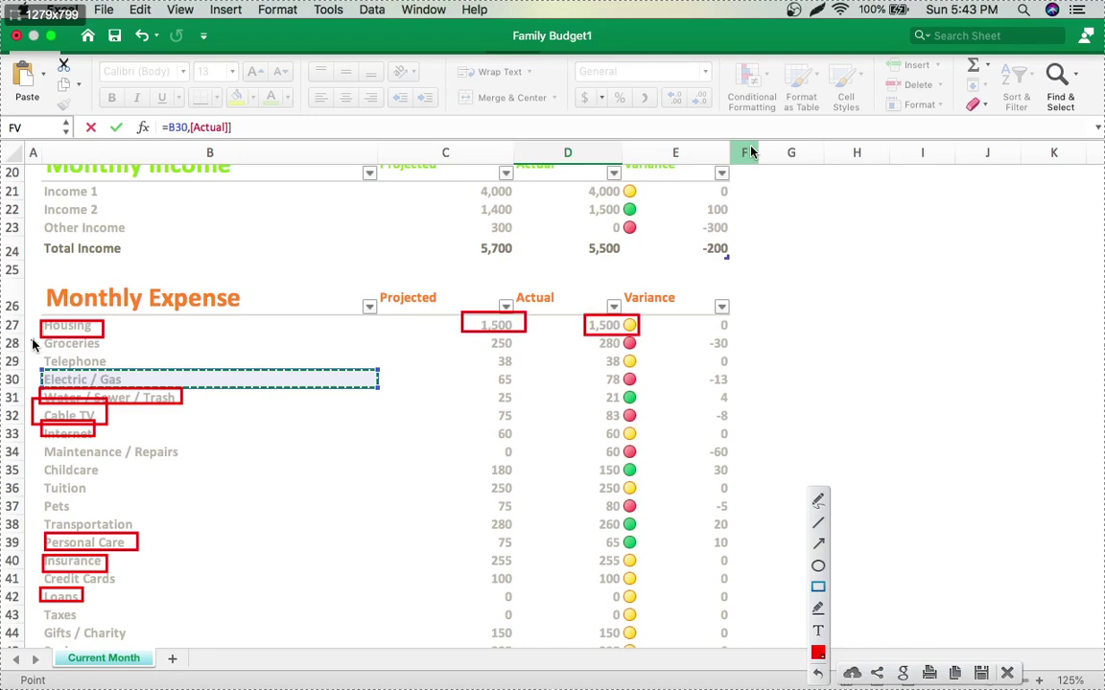
left_click_drag(40, 334, 119, 352)
left_click_drag(483, 337, 513, 350)
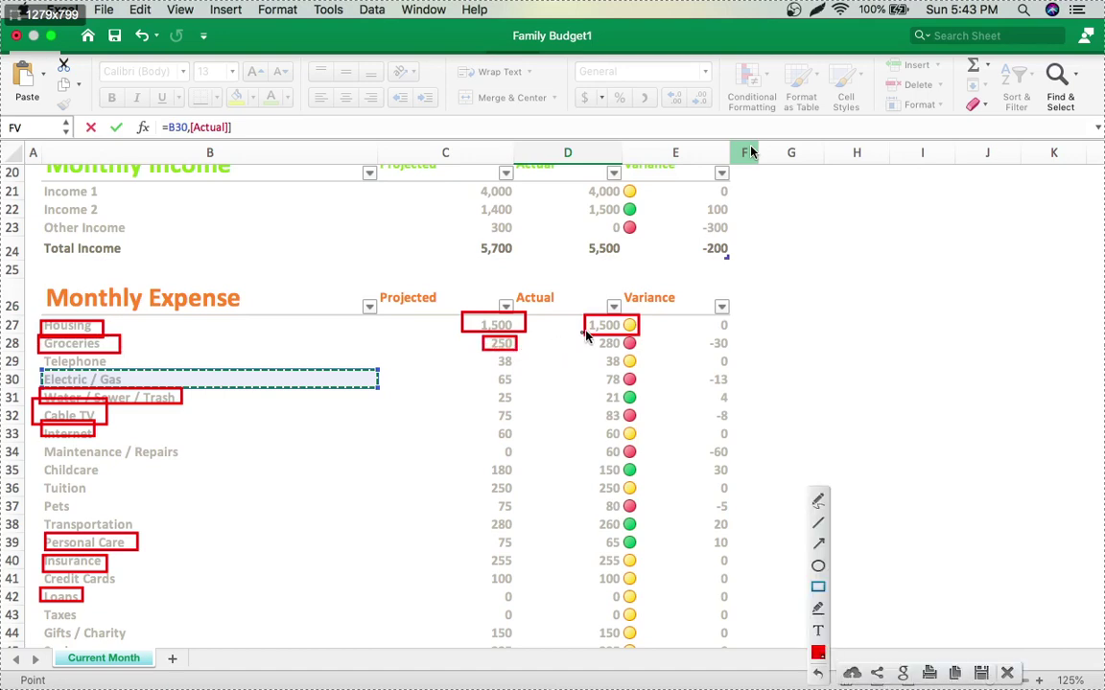
left_click_drag(587, 333, 636, 352)
left_click_drag(692, 335, 770, 352)
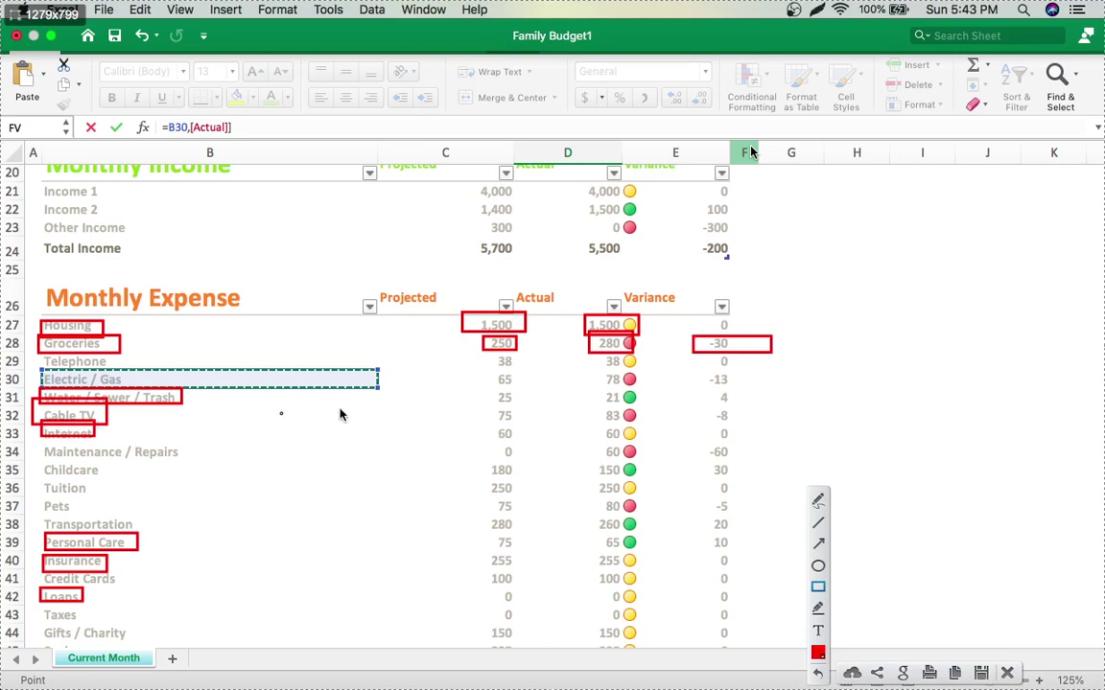
Step: Outline the projected Cable TV amount and the Electric / Gas label with its three amounts in red, and close the capture
left_click_drag(487, 407, 526, 425)
left_click_drag(34, 372, 122, 388)
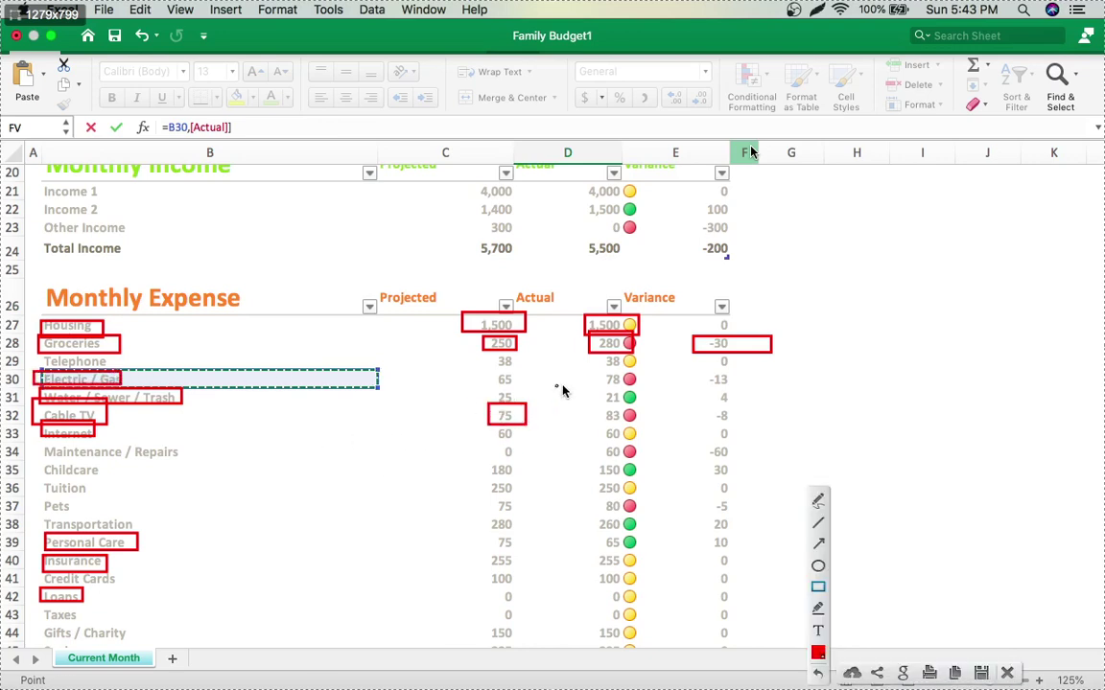
left_click_drag(495, 371, 517, 386)
left_click_drag(594, 371, 615, 387)
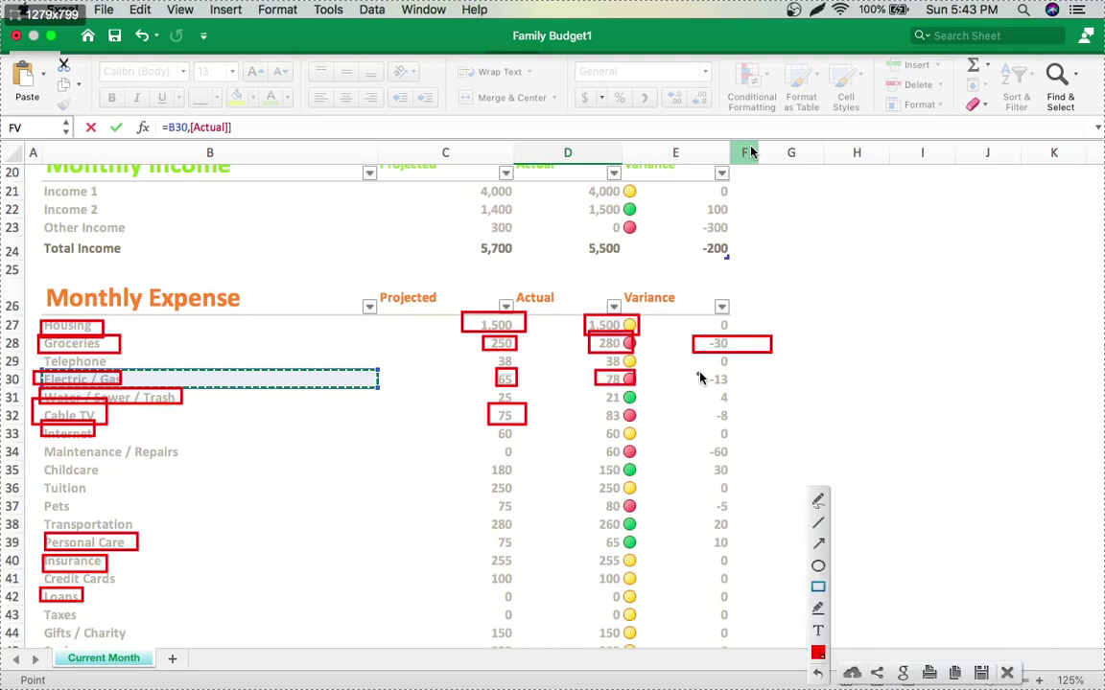
left_click_drag(701, 372, 739, 388)
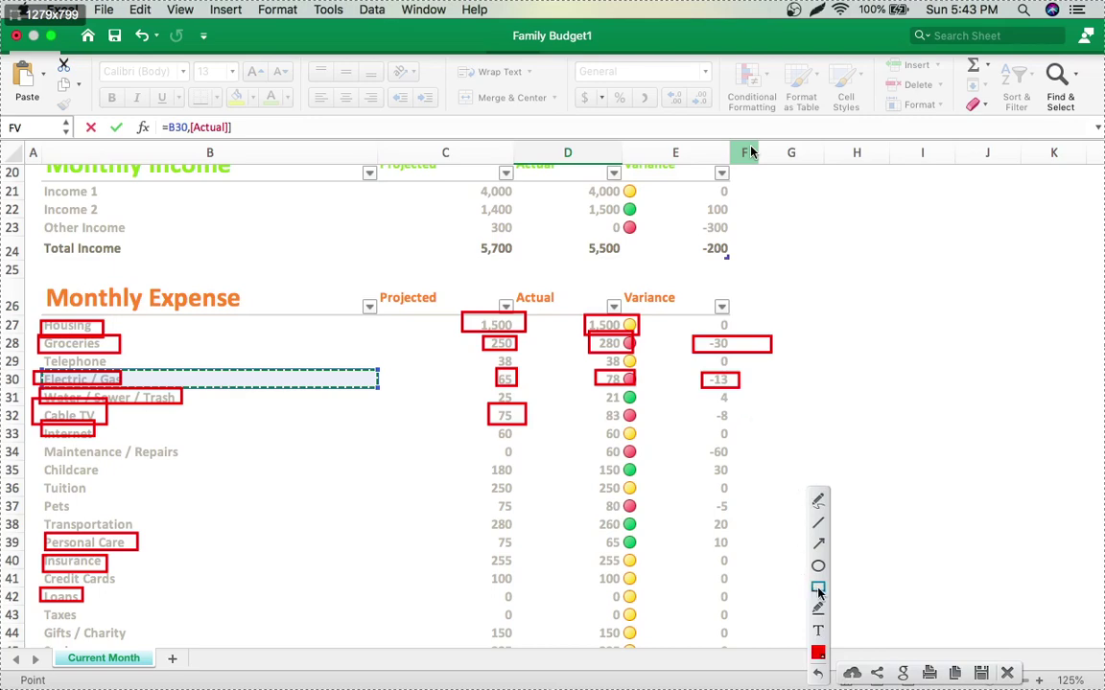
left_click(1009, 674)
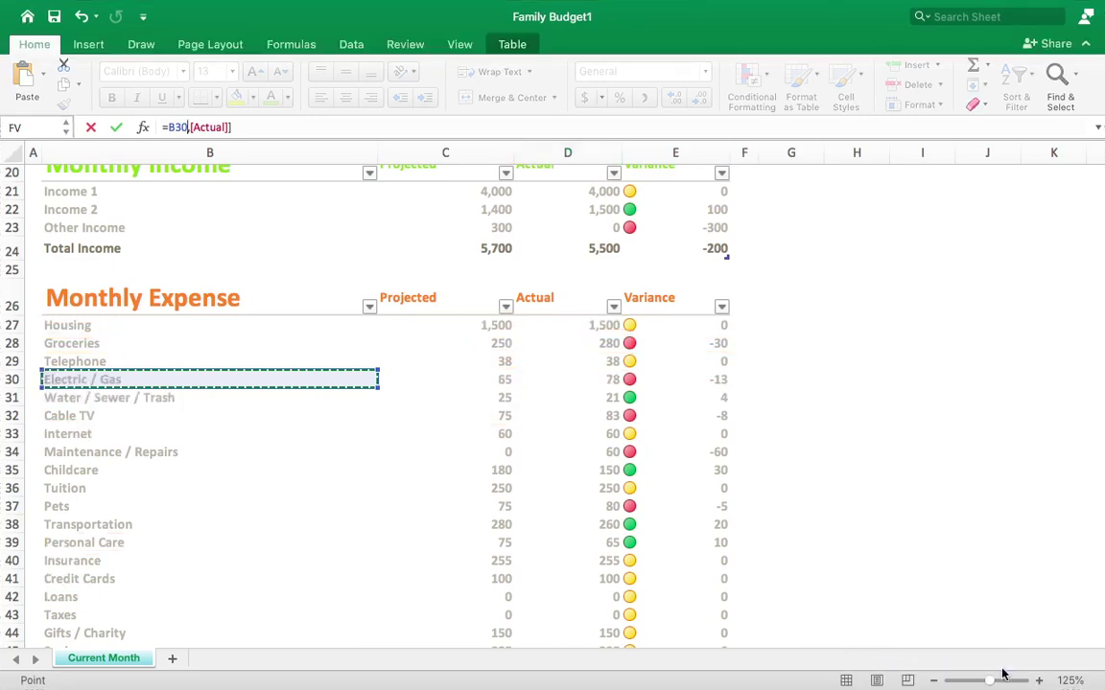
key("super+Tab")
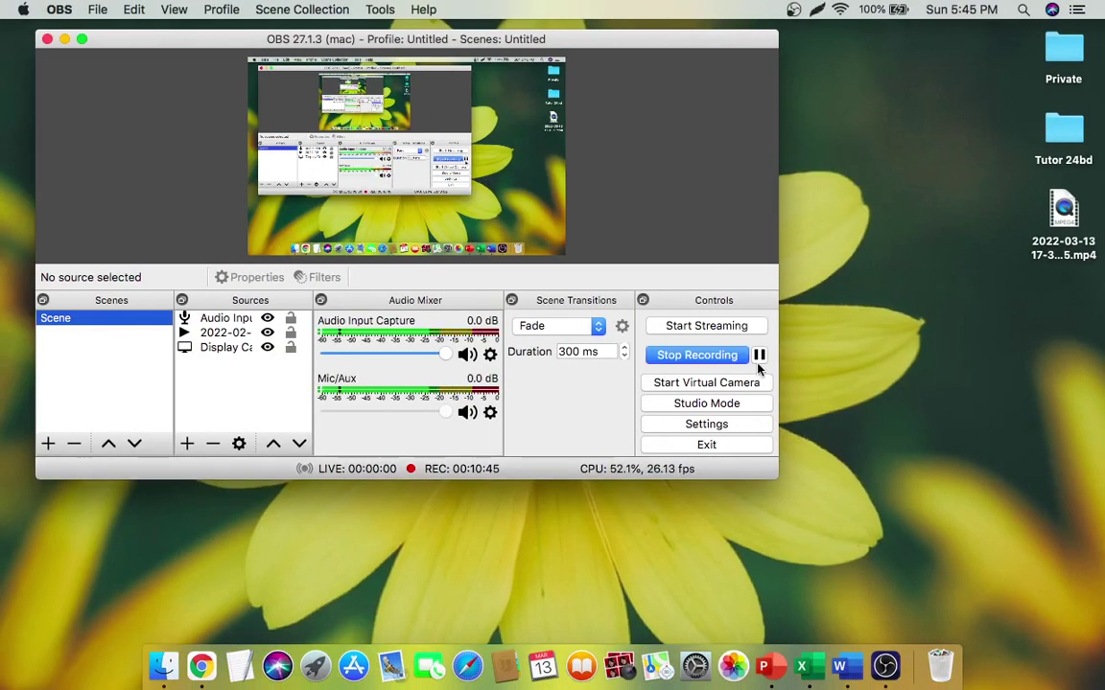
left_click(760, 355)
key("ctrl+Right")
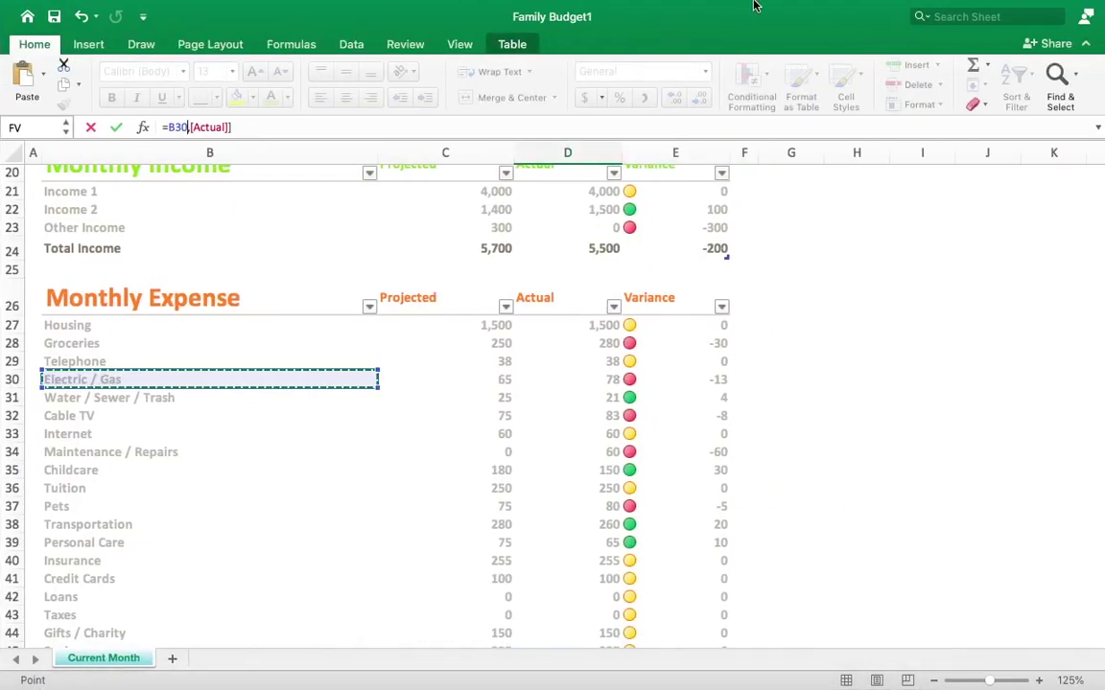
Step: Capture a sheet area of about 1279x685 with Lightshot and outline the Housing and Groceries labels with red rectangles
left_click(816, 10)
left_click(830, 32)
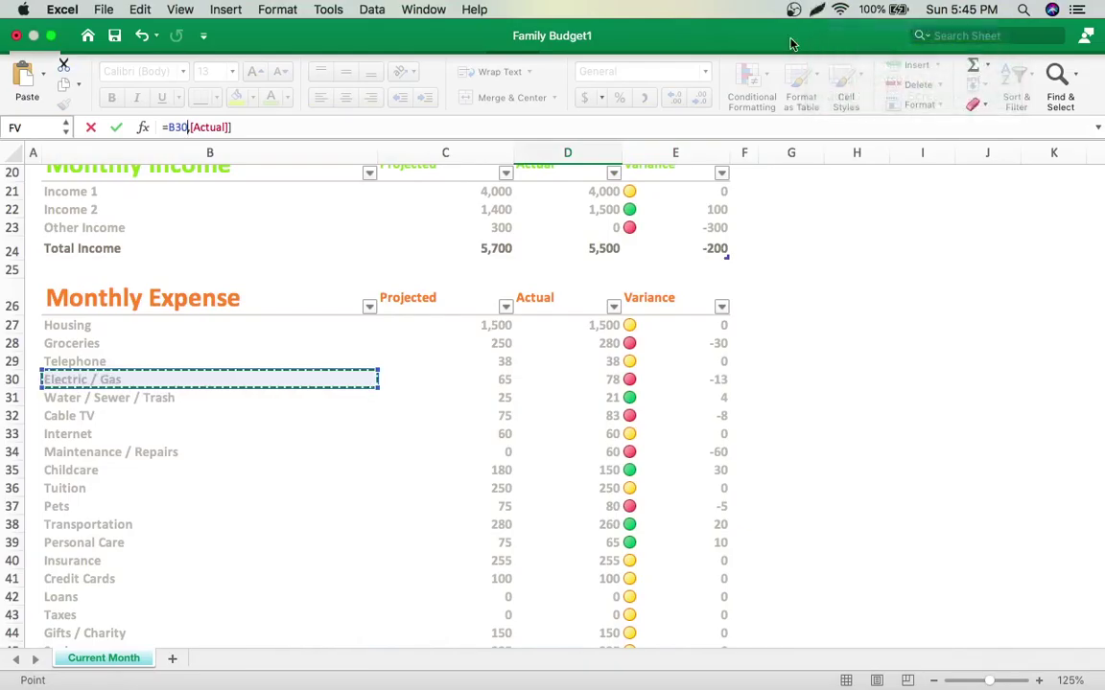
mouse_move(57, 128)
left_mouse_down()
mouse_move(553, 594)
mouse_move(790, 669)
mouse_move(1103, 684)
left_mouse_up()
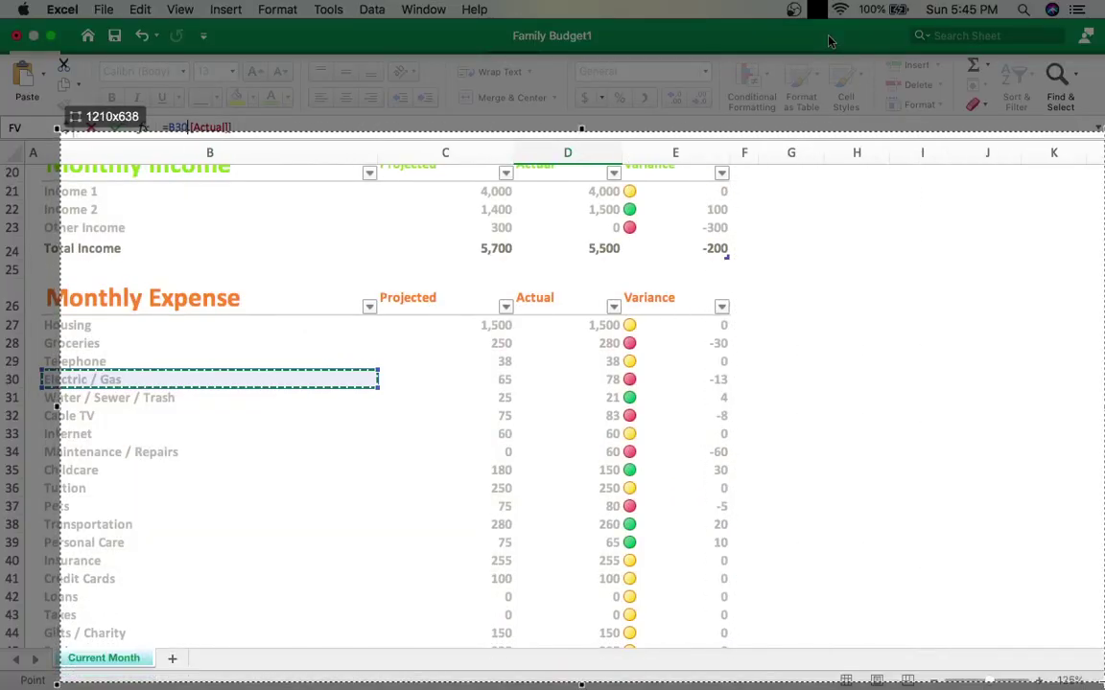
left_click_drag(58, 414, 18, 401)
mouse_move(2, 99)
left_mouse_down()
mouse_move(69, 249)
mouse_move(1102, 689)
left_mouse_up()
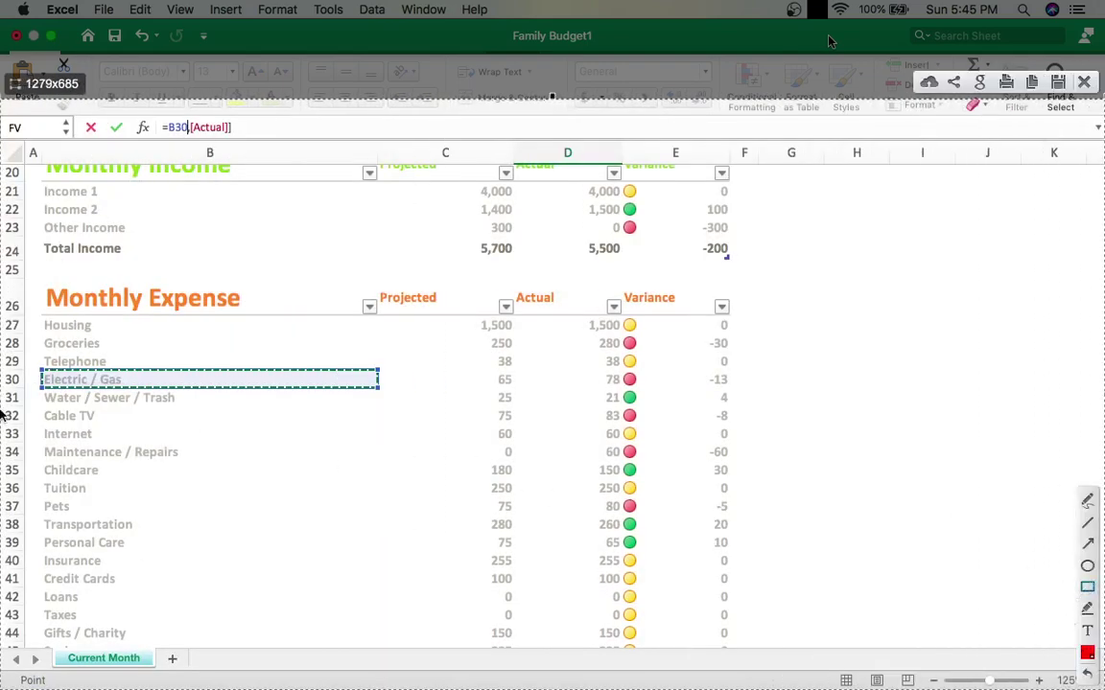
mouse_move(37, 319)
left_mouse_down()
mouse_move(86, 325)
mouse_move(118, 351)
left_mouse_up()
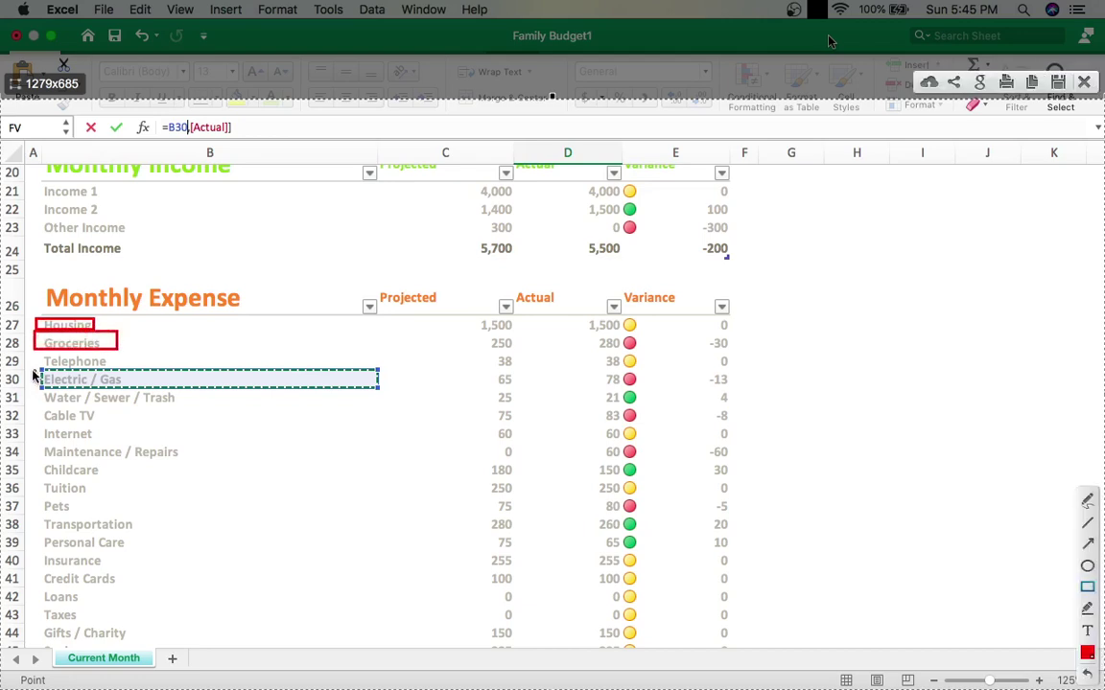
Step: Outline the Telephone label with its Projected, Actual and Variance amounts, and the Electric / Gas label, in red
left_click_drag(31, 355, 110, 371)
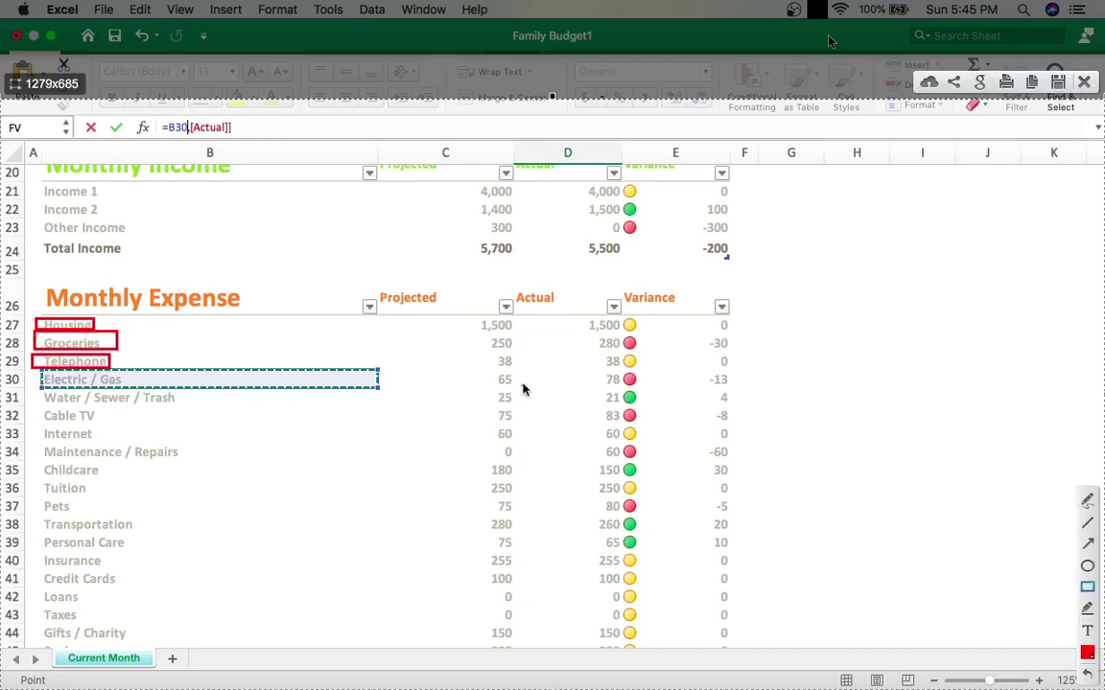
left_click_drag(491, 351, 522, 371)
left_click_drag(601, 352, 635, 372)
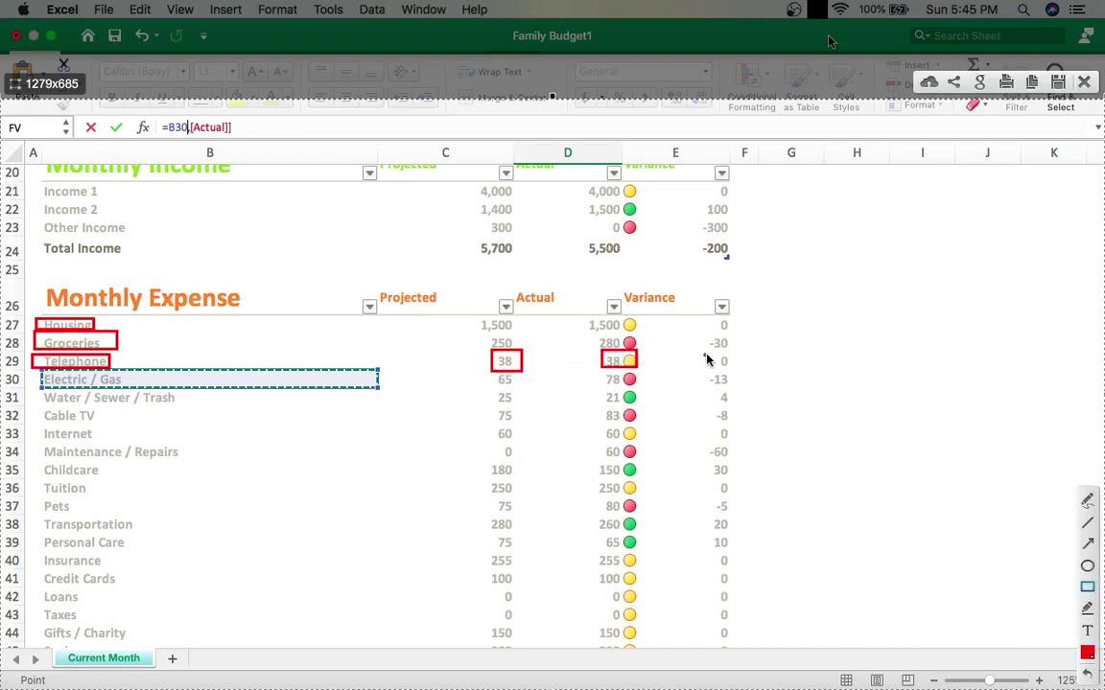
left_click_drag(709, 354, 735, 370)
left_click_drag(42, 372, 151, 385)
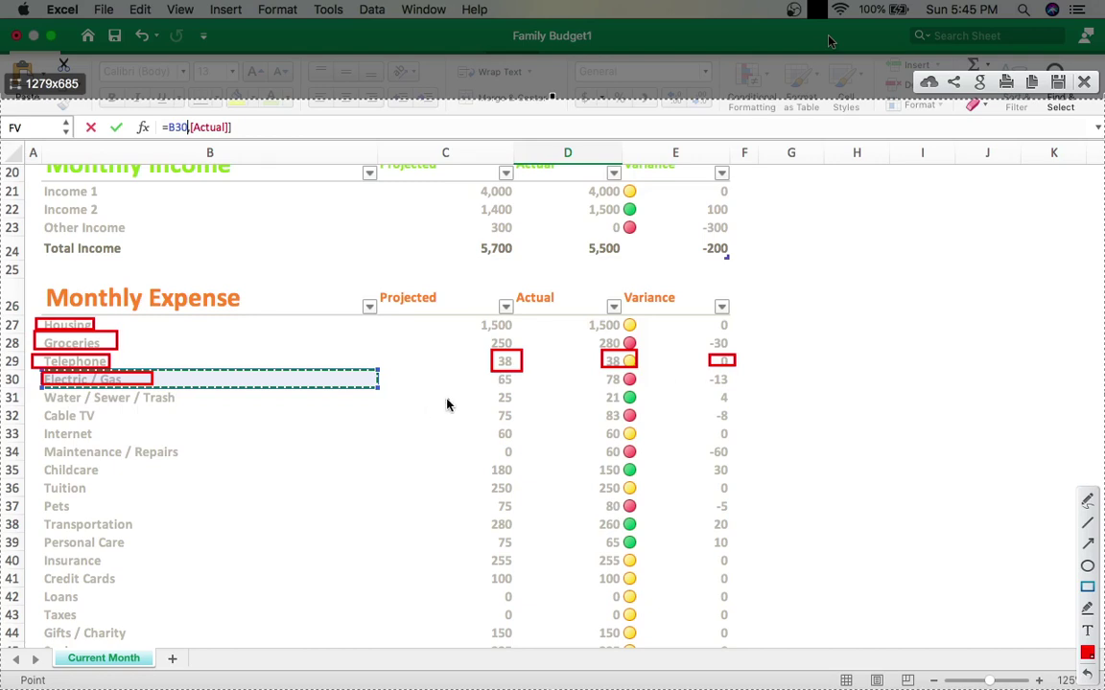
Step: Outline the Water / Sewer / Trash and Cable TV labels, each with its Projected, Actual and Variance amounts, in red
mouse_move(484, 389)
left_mouse_down()
mouse_move(543, 394)
mouse_move(543, 403)
mouse_move(630, 389)
mouse_move(654, 404)
mouse_move(736, 403)
left_mouse_up()
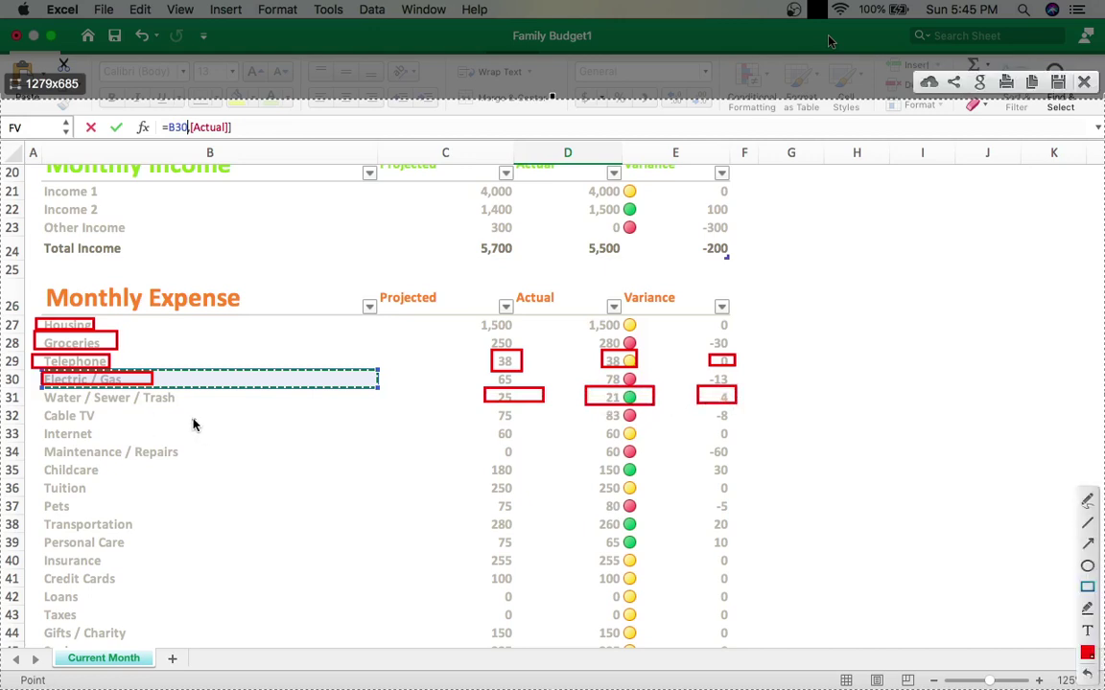
mouse_move(43, 388)
left_mouse_down()
mouse_move(165, 413)
mouse_move(181, 405)
left_mouse_up()
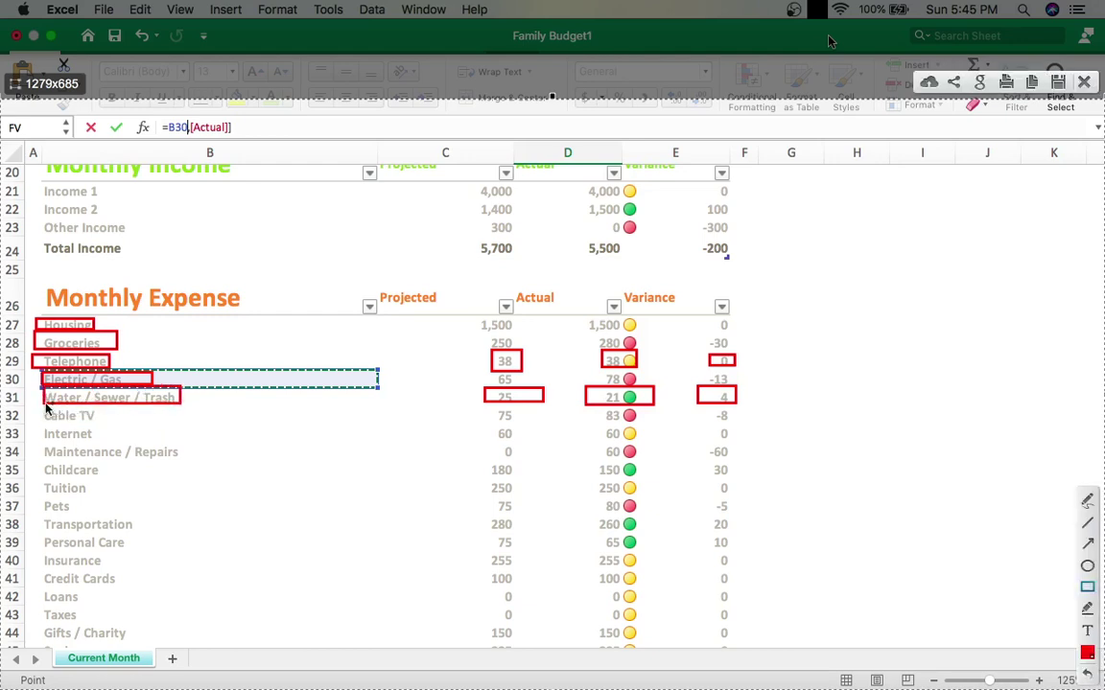
left_click_drag(34, 407, 115, 425)
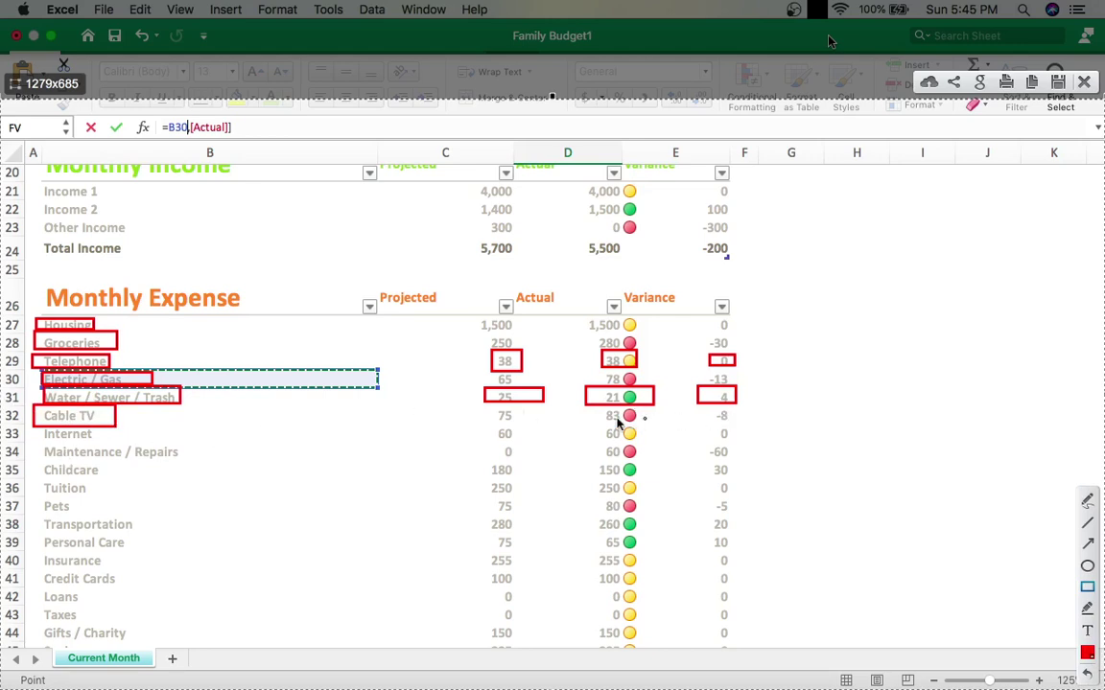
left_click_drag(491, 407, 530, 425)
left_click_drag(595, 410, 735, 422)
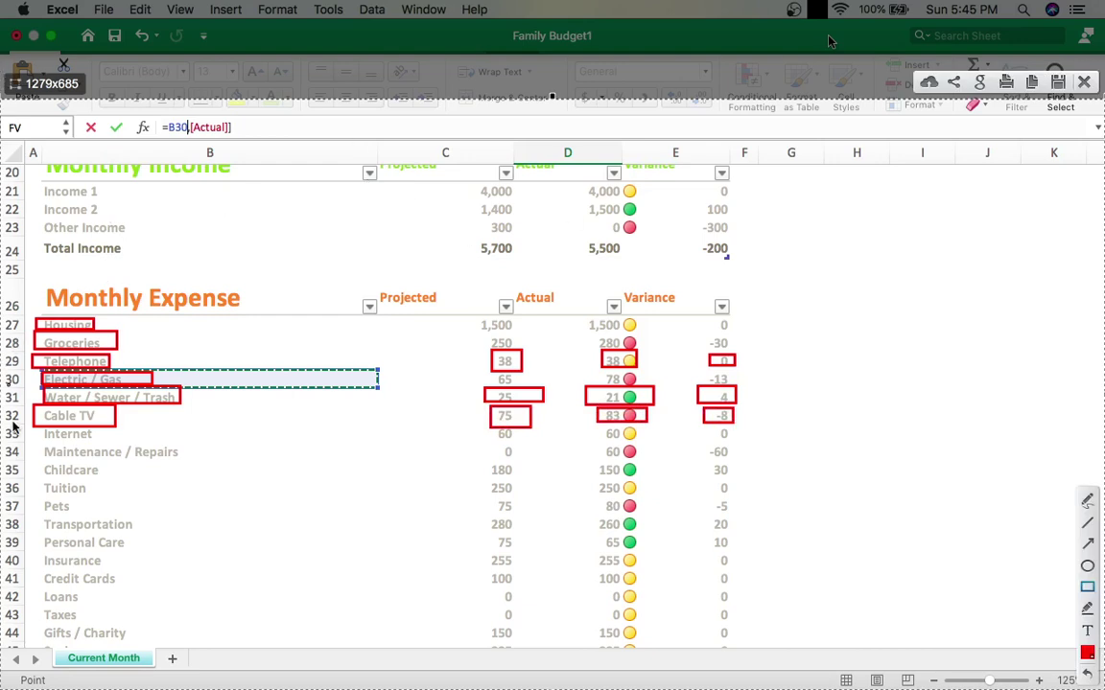
Step: Outline the Internet and Maintenance / Repairs labels, each with its Projected, Actual and Variance amounts, in red
left_click_drag(40, 427, 101, 442)
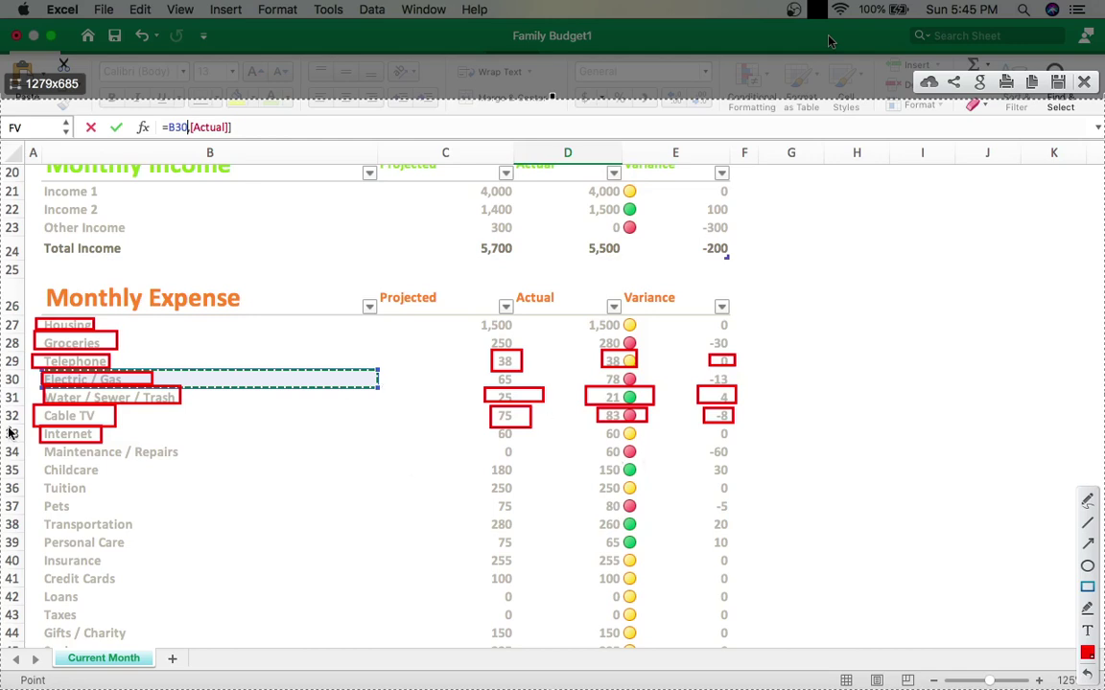
left_click_drag(492, 426, 523, 442)
left_click_drag(605, 424, 620, 442)
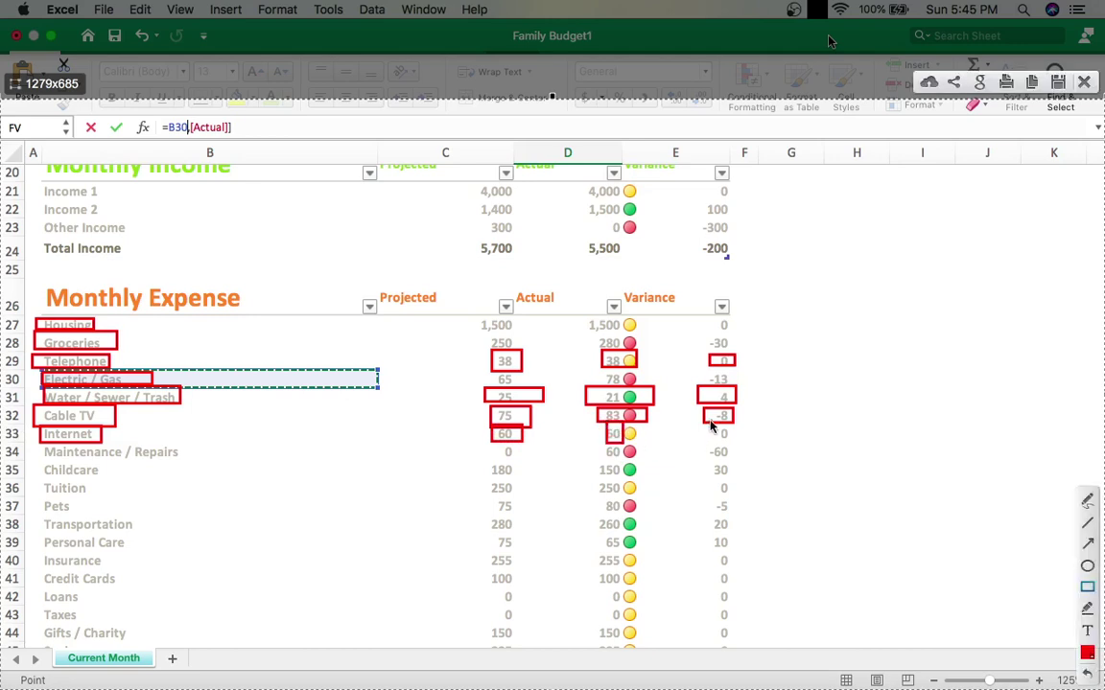
left_click_drag(710, 425, 736, 441)
mouse_move(31, 443)
left_mouse_down()
mouse_move(181, 475)
mouse_move(188, 464)
left_mouse_up()
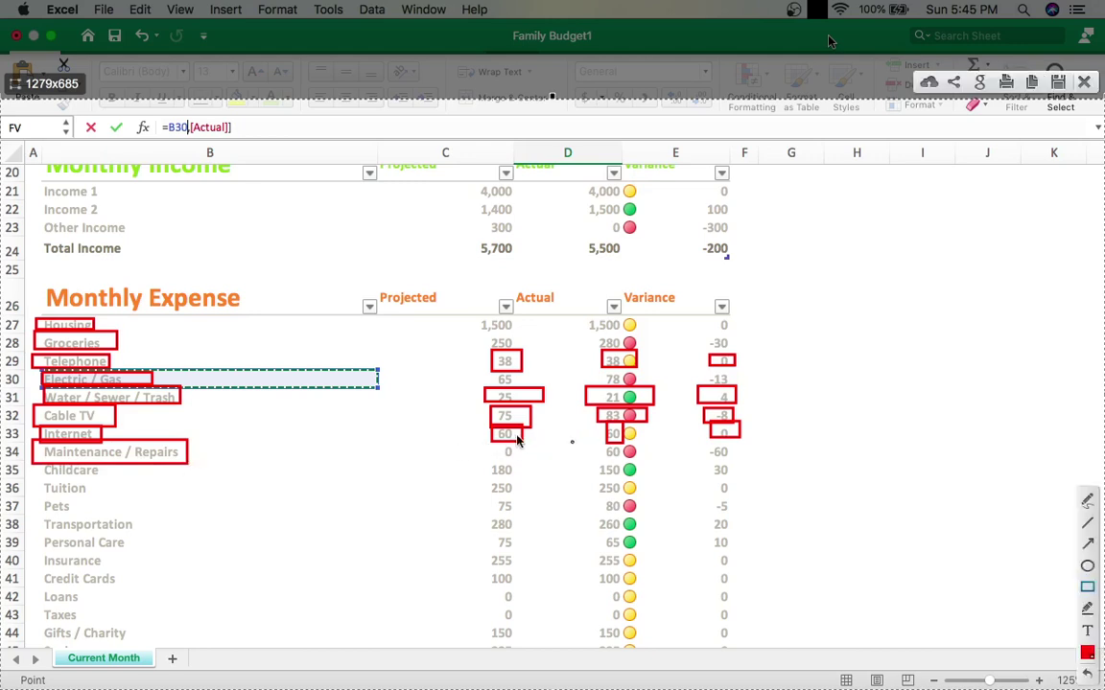
left_click_drag(496, 436, 518, 455)
mouse_move(592, 443)
left_mouse_down()
mouse_move(650, 460)
mouse_move(759, 464)
left_mouse_up()
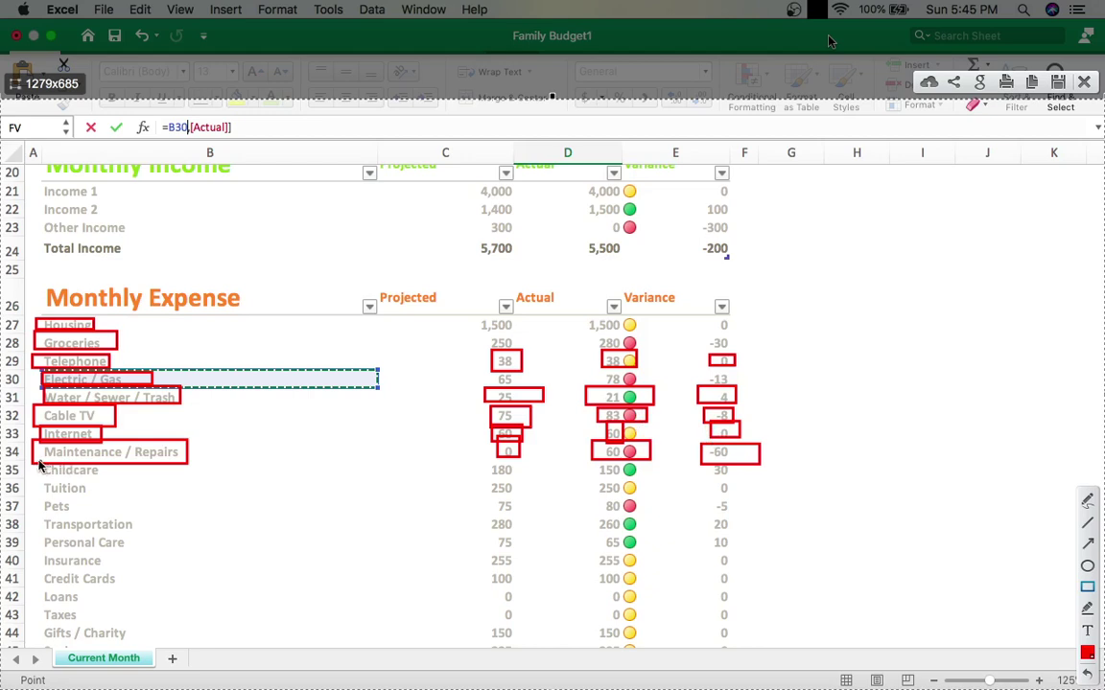
Step: Outline the Childcare label with its Projected, Actual and Variance amounts, and the Tuition label, in red
left_click_drag(40, 462, 100, 478)
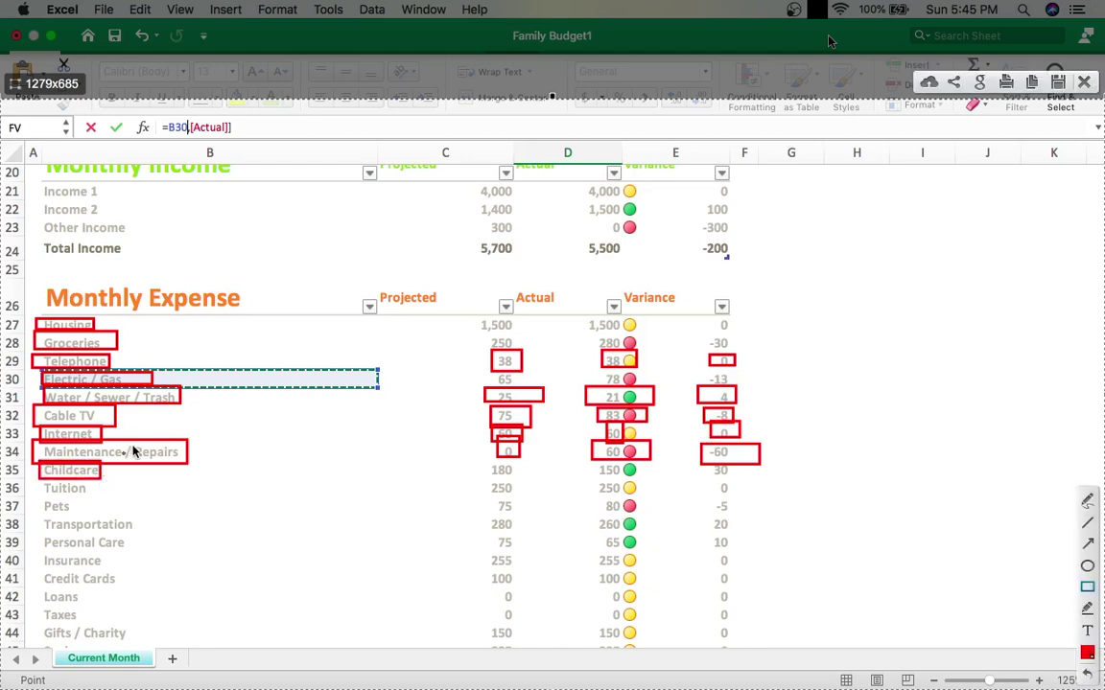
left_click_drag(486, 462, 519, 477)
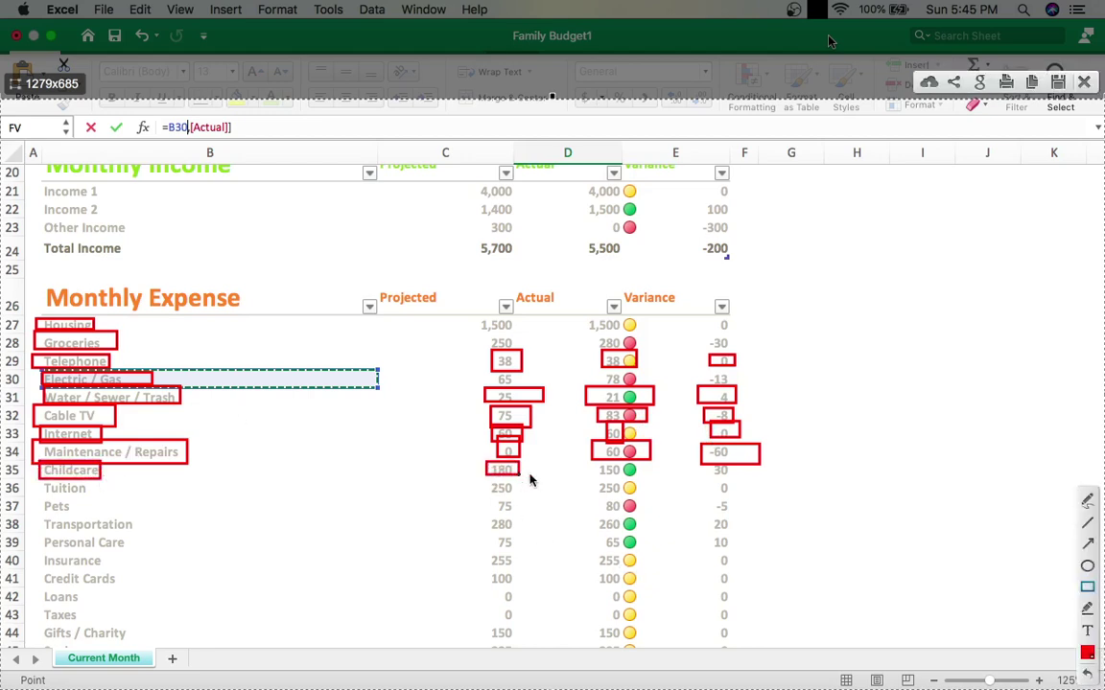
mouse_move(585, 461)
left_mouse_down()
mouse_move(643, 478)
mouse_move(719, 472)
mouse_move(736, 485)
left_mouse_up()
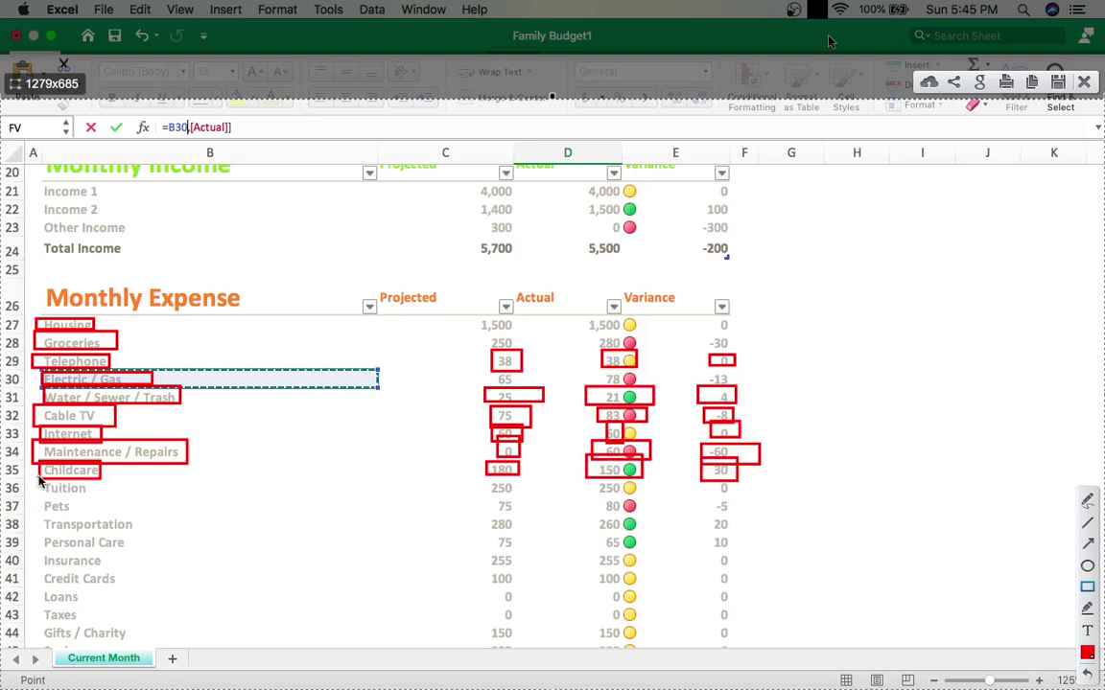
left_click_drag(38, 479, 88, 496)
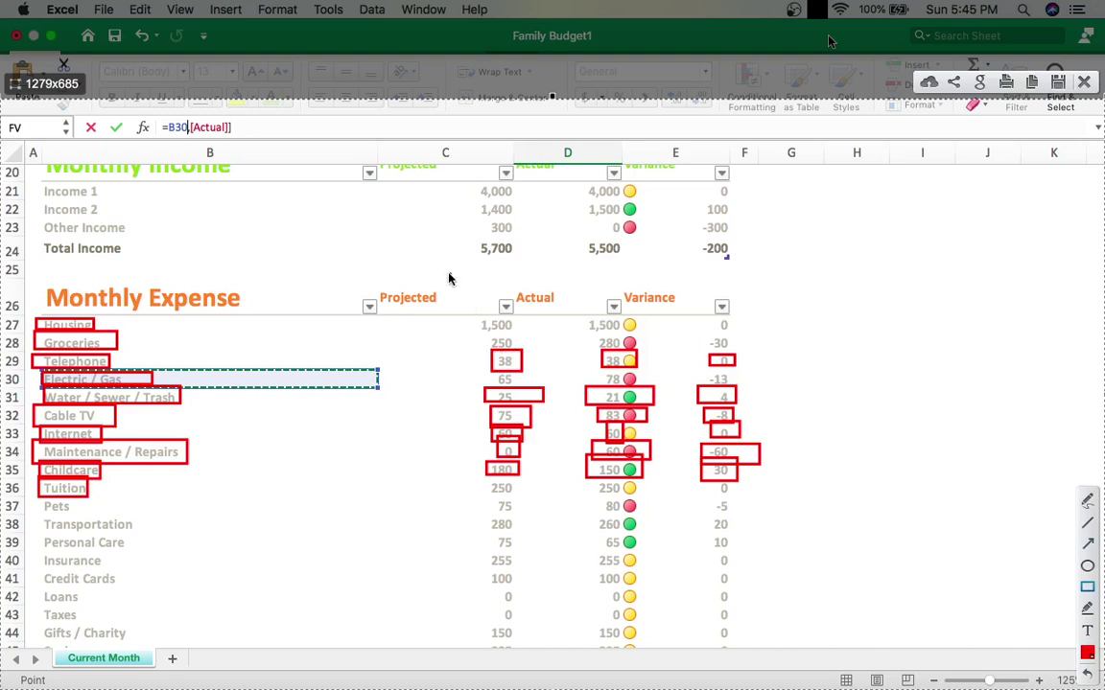
Step: Frame the Monthly Expense amount columns and the expense names with two large red rectangles, and outline the three Tuition amounts
mouse_move(448, 278)
left_mouse_down()
mouse_move(730, 651)
mouse_move(765, 659)
left_mouse_up()
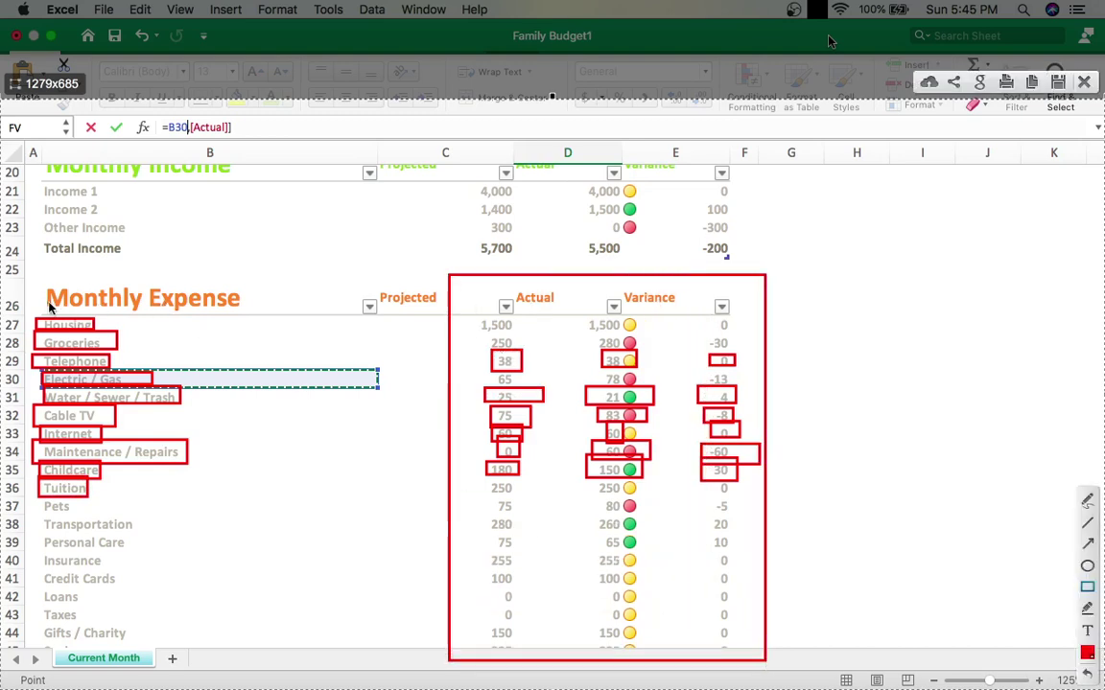
mouse_move(30, 304)
left_mouse_down()
mouse_move(69, 422)
mouse_move(163, 563)
mouse_move(200, 654)
left_mouse_up()
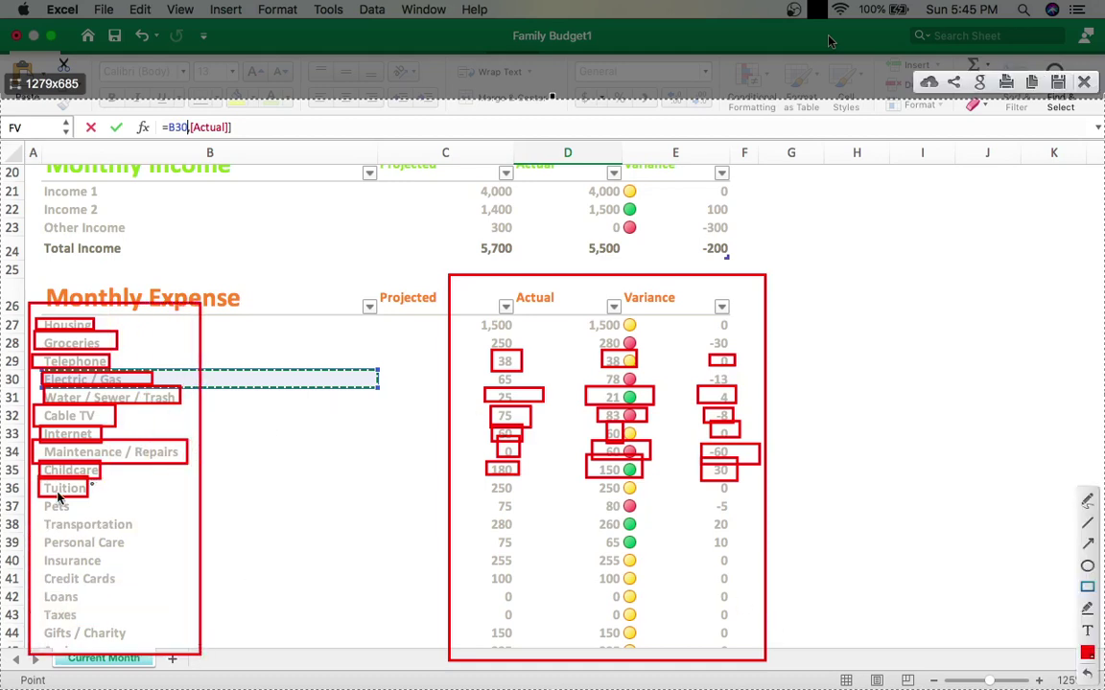
left_click_drag(478, 481, 518, 497)
left_click_drag(593, 471, 634, 499)
left_click_drag(715, 474, 729, 499)
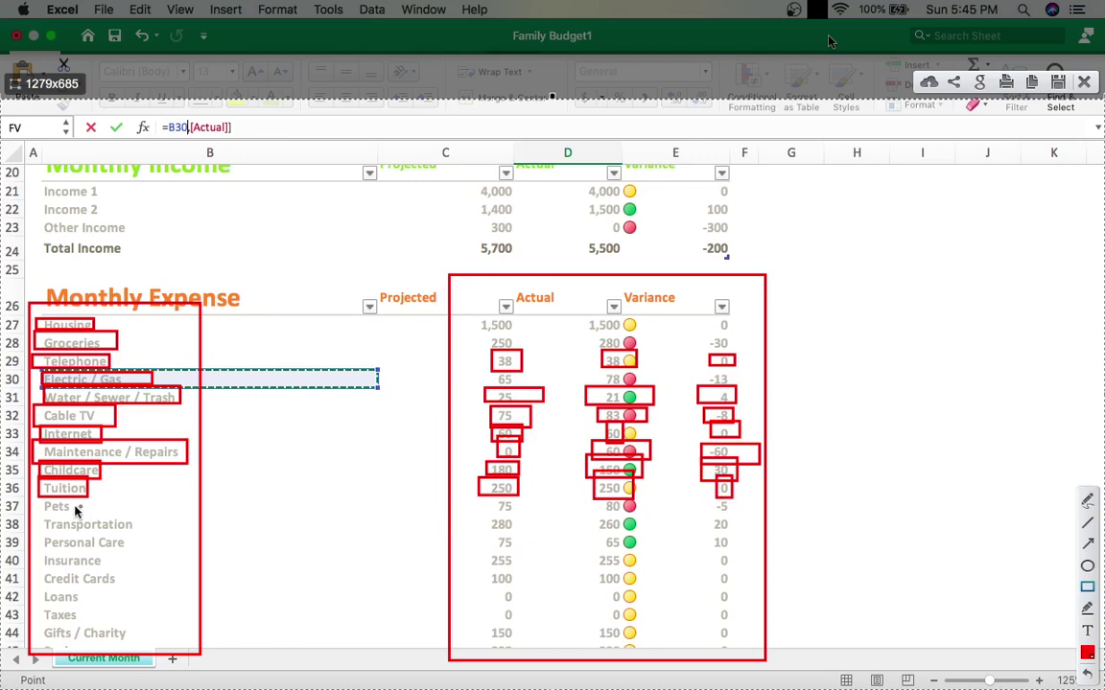
Step: Outline the Pets and Transportation labels, each with its Projected, Actual and Variance amounts, in red
left_click_drag(42, 498, 97, 514)
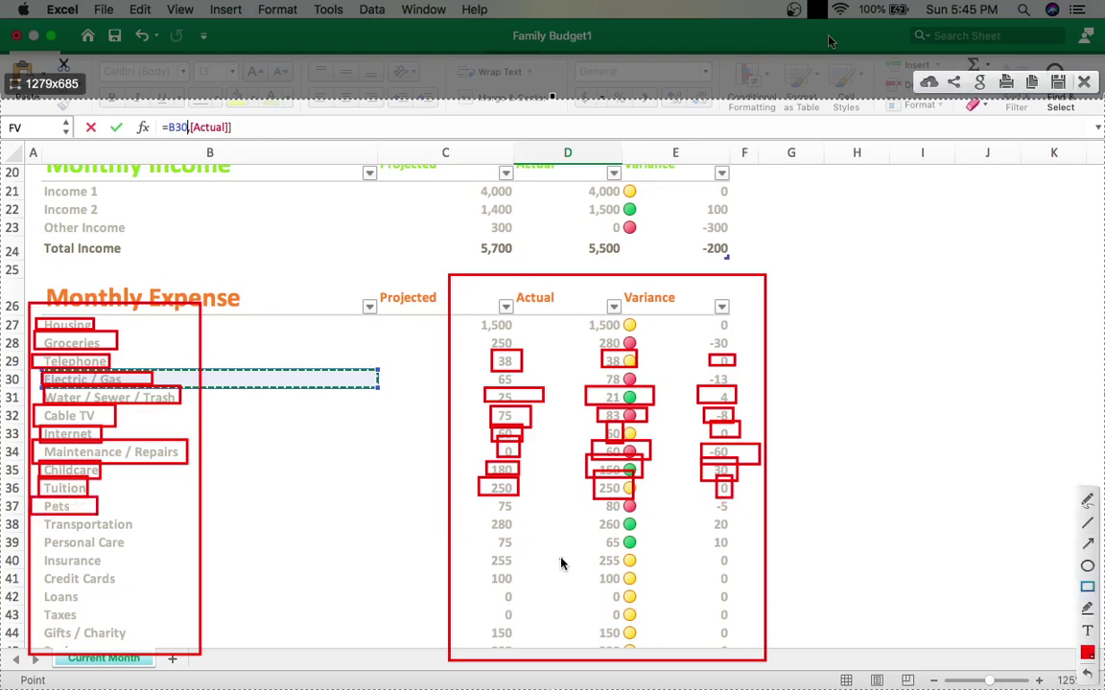
left_click_drag(476, 485, 517, 511)
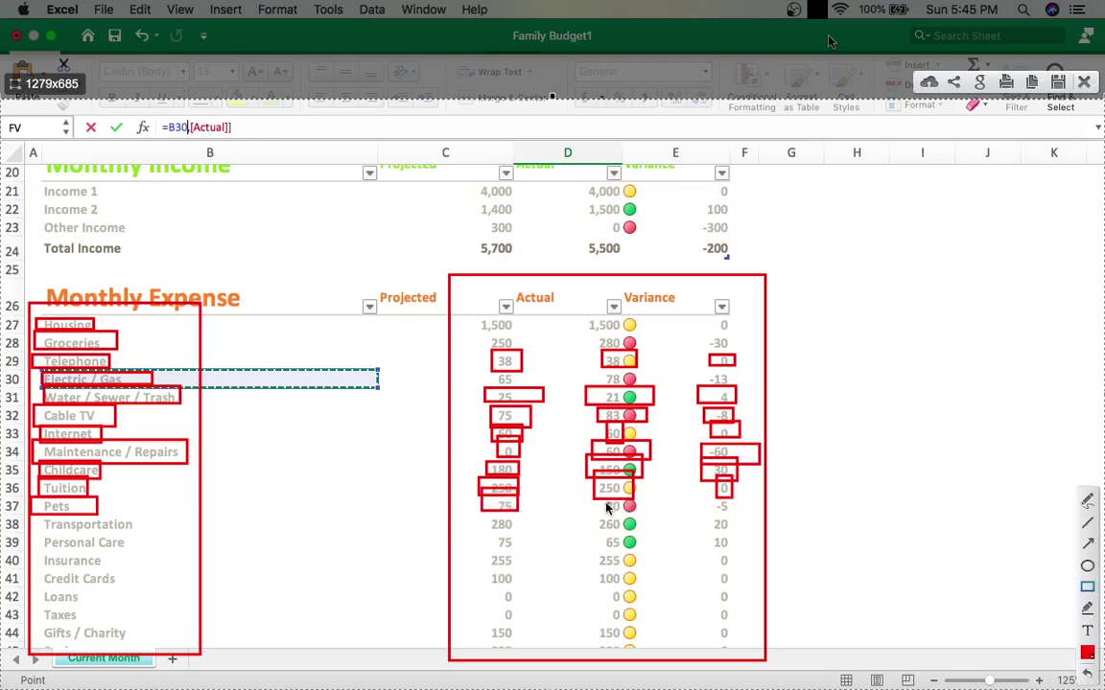
left_click_drag(601, 499, 633, 514)
left_click_drag(706, 499, 742, 511)
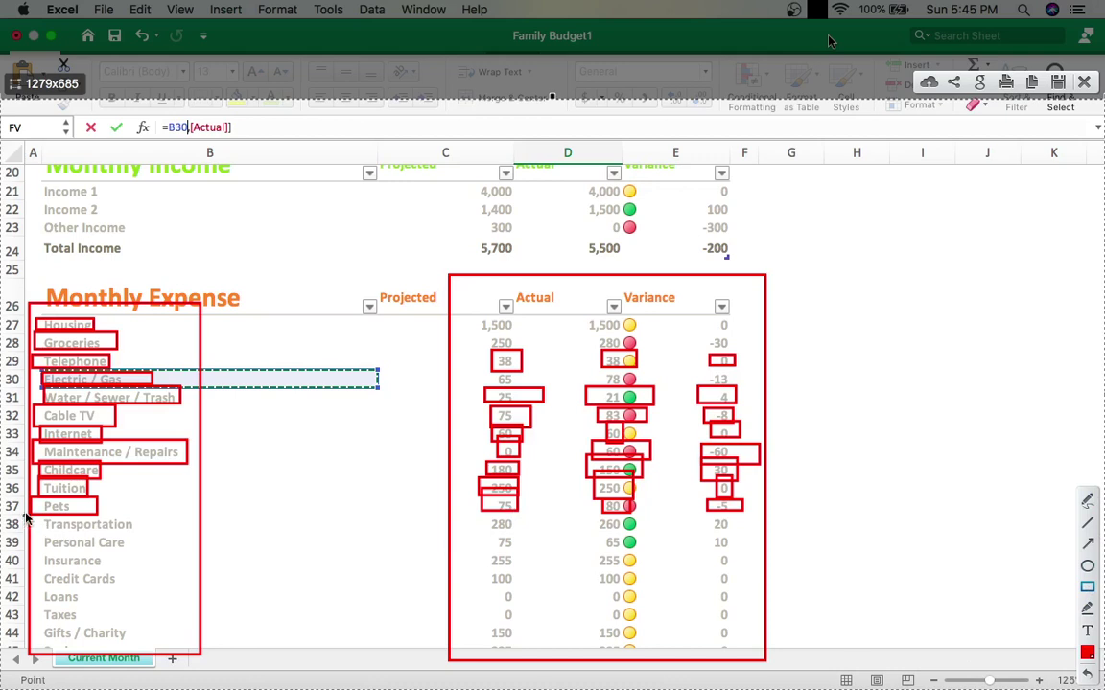
left_click_drag(42, 517, 140, 535)
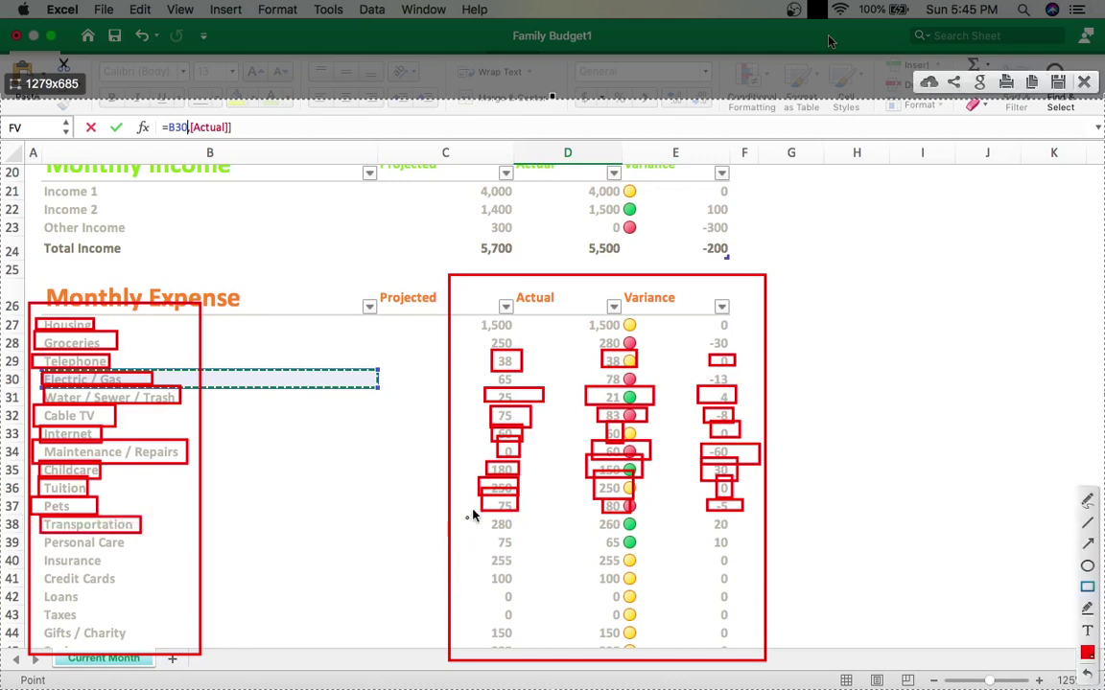
mouse_move(474, 510)
left_mouse_down()
mouse_move(529, 536)
mouse_move(731, 529)
left_mouse_up()
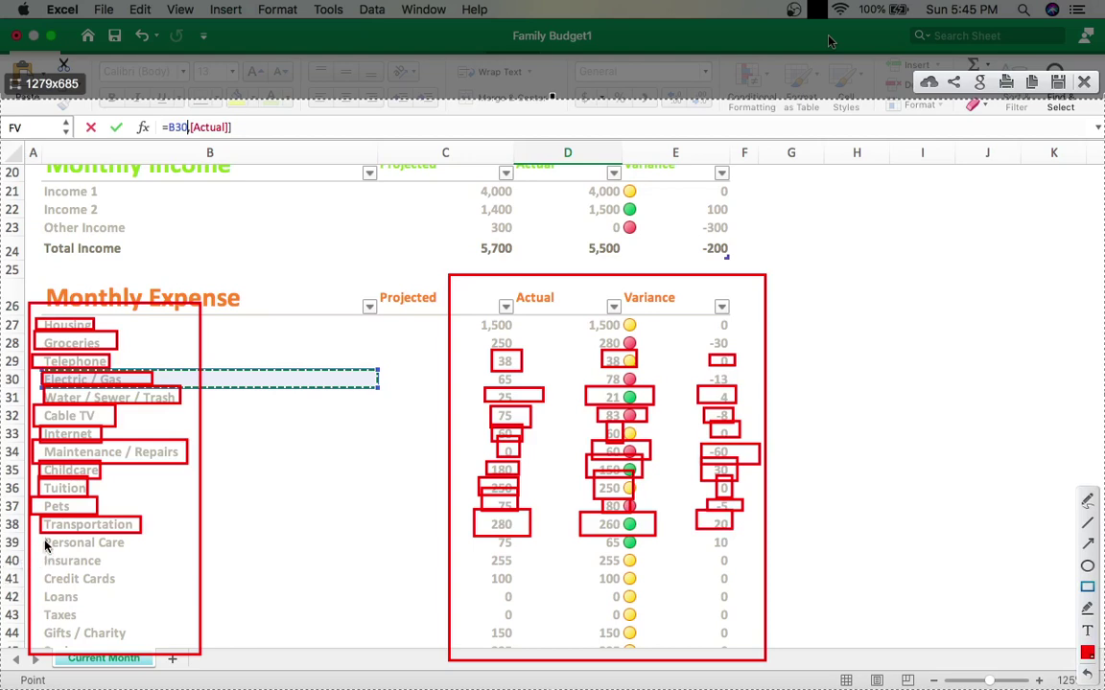
Step: Outline the Personal Care and Insurance labels, each with its Projected, Actual and Variance amounts, in red
mouse_move(41, 535)
left_mouse_down()
mouse_move(134, 554)
mouse_move(125, 551)
left_mouse_up()
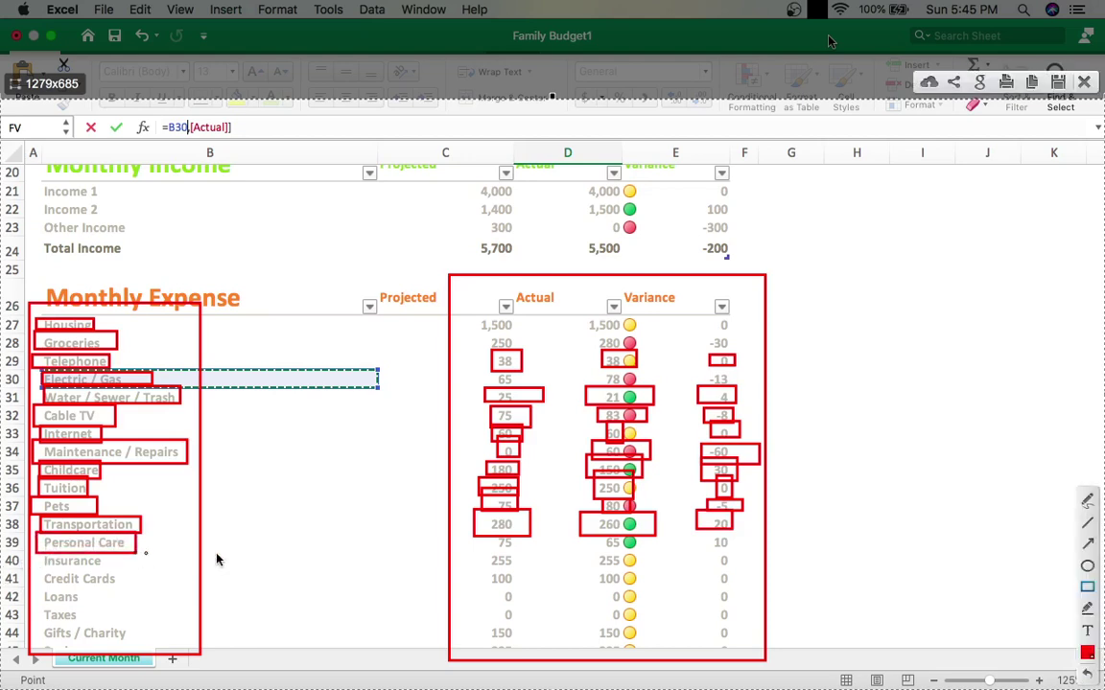
left_click_drag(478, 536, 520, 551)
mouse_move(583, 534)
left_mouse_down()
mouse_move(642, 550)
mouse_move(742, 549)
left_mouse_up()
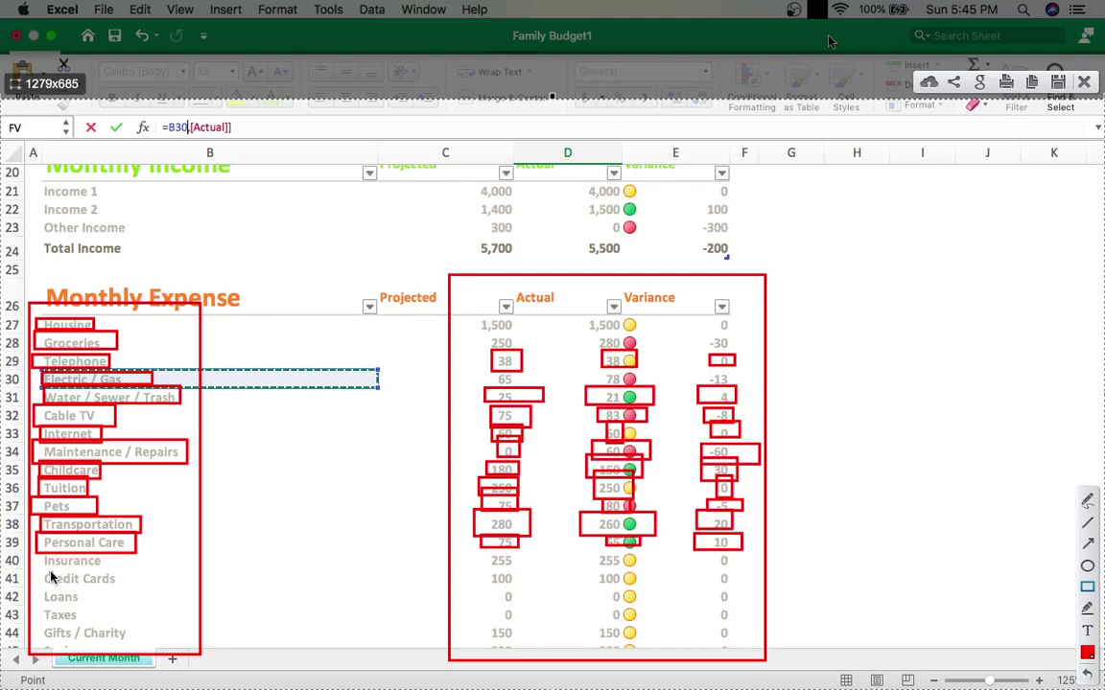
left_click_drag(43, 556, 106, 569)
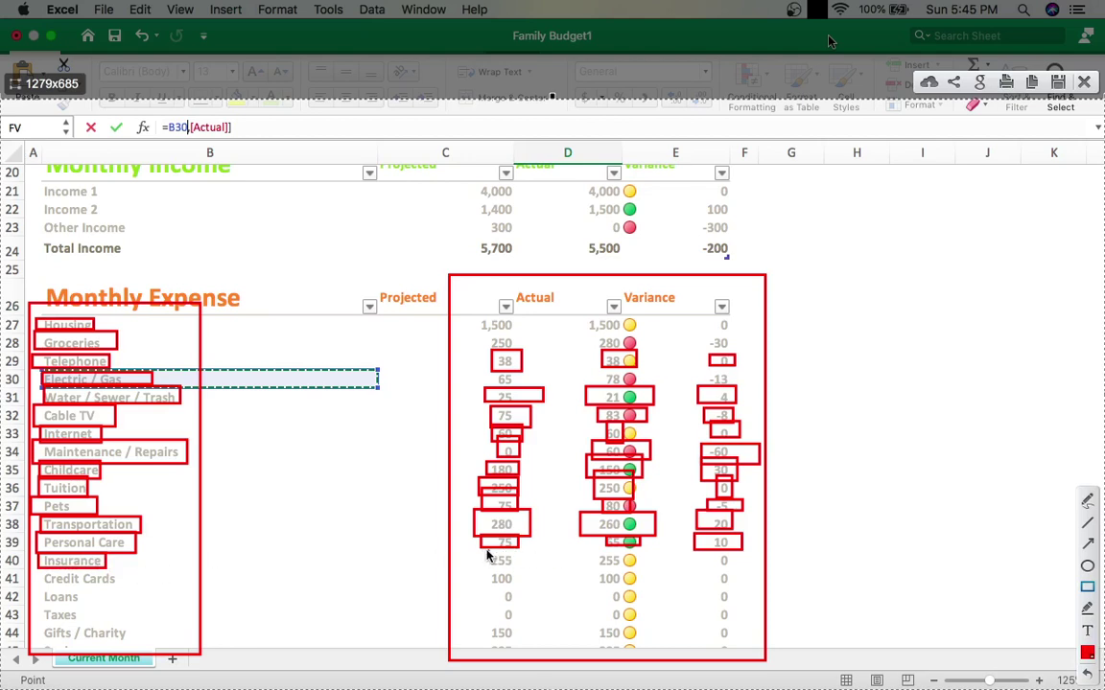
left_click_drag(485, 553, 516, 569)
left_click_drag(584, 555, 635, 566)
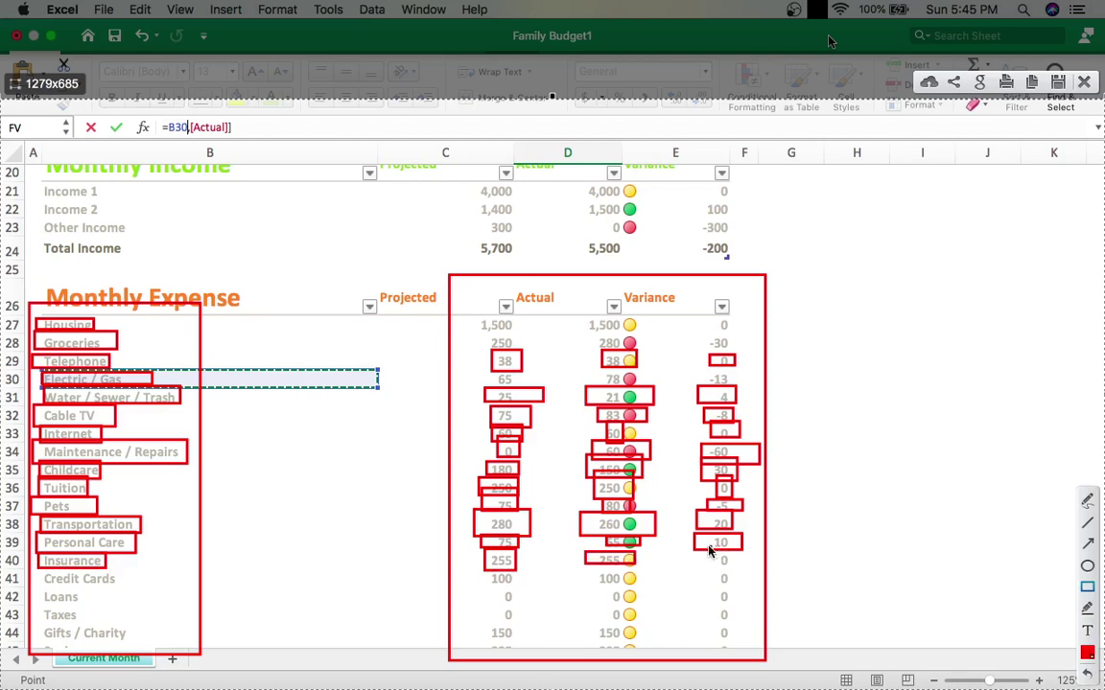
left_click_drag(709, 550, 741, 570)
Step: Outline the Credit Cards and Loans labels with their amounts in red, using one rectangle across the Loans Actual and Variance amounts
left_click_drag(39, 572, 121, 586)
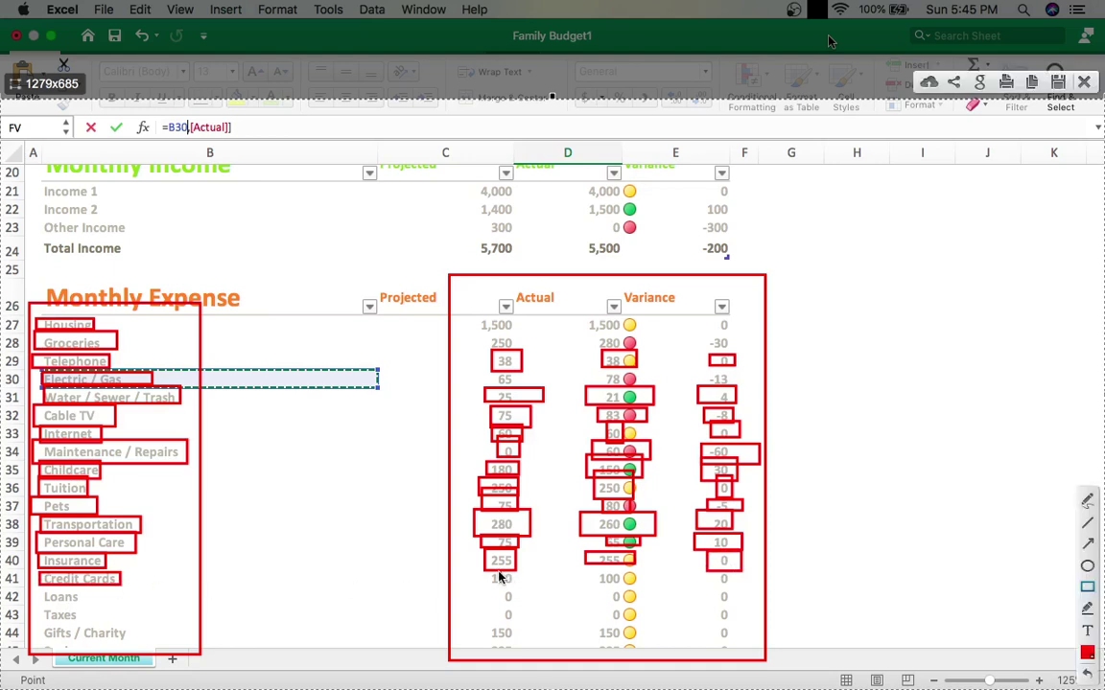
left_click_drag(486, 572, 522, 584)
left_click_drag(598, 572, 641, 586)
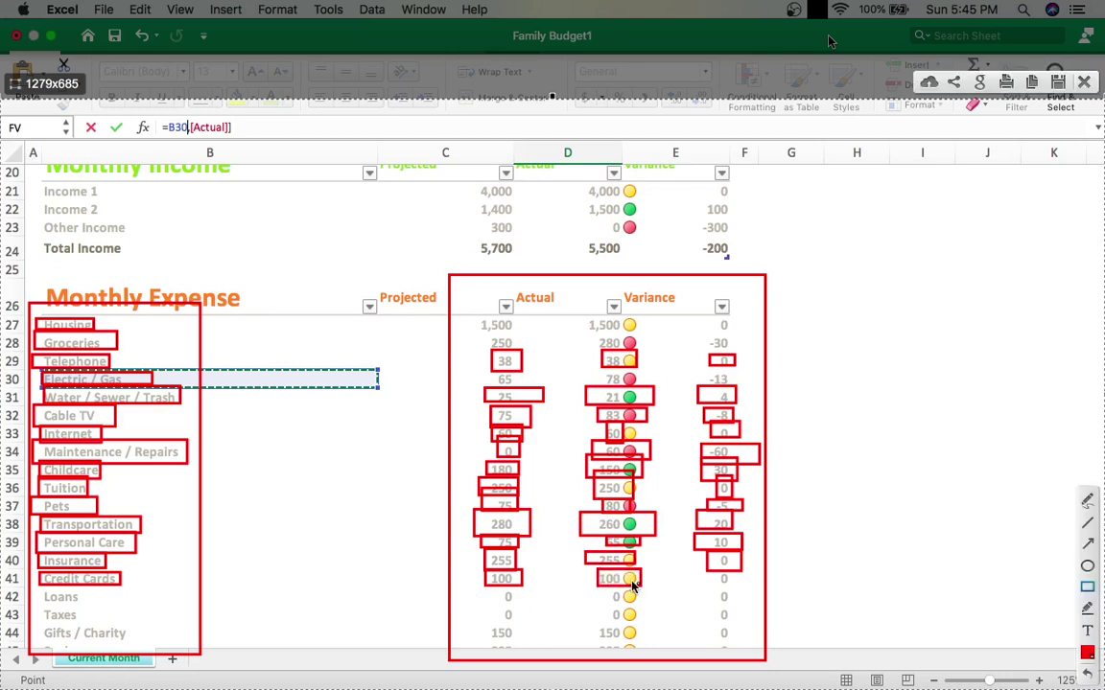
left_click_drag(715, 570, 738, 587)
left_click_drag(41, 589, 93, 605)
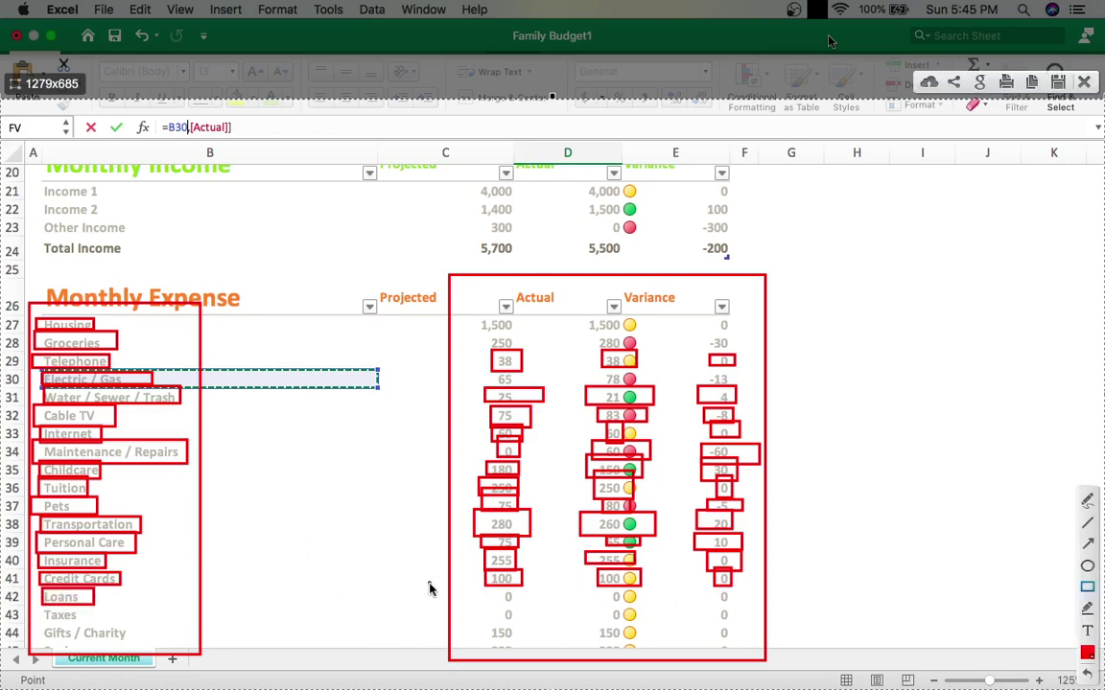
left_click_drag(490, 589, 515, 604)
mouse_move(602, 589)
left_mouse_down()
mouse_move(618, 602)
mouse_move(722, 606)
left_mouse_up()
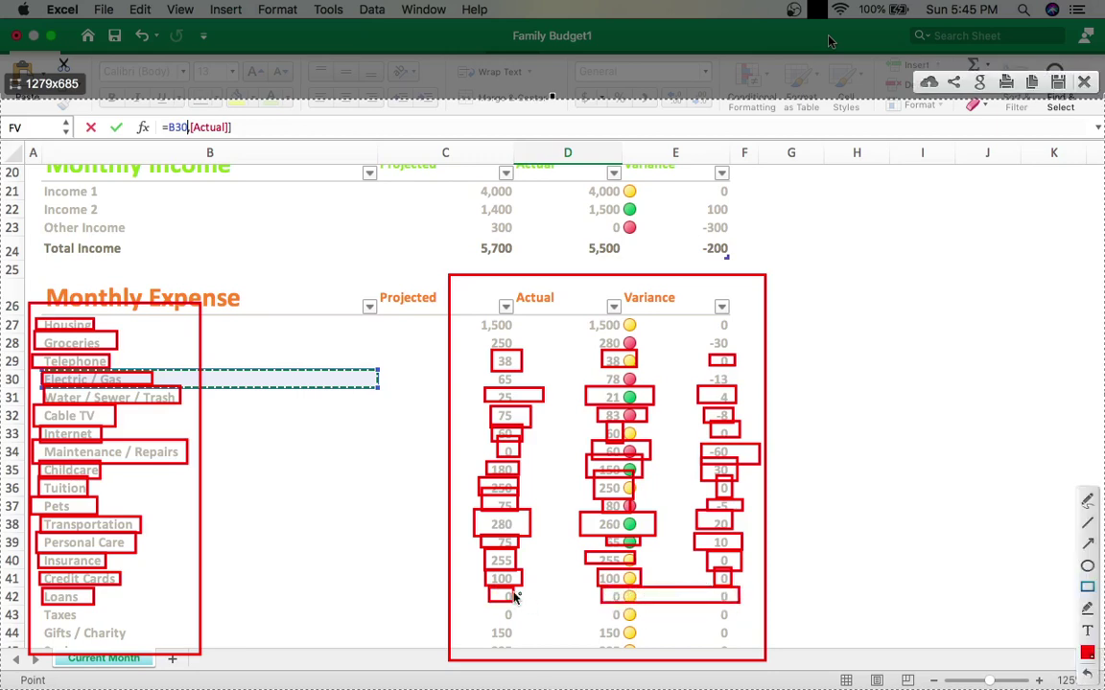
Step: Outline in red the Loans Projected amount, the Taxes label with its amounts, and the Gifts / Charity label with its Projected and Actual amounts
mouse_move(482, 592)
left_mouse_down()
mouse_move(496, 602)
mouse_move(597, 604)
left_mouse_up()
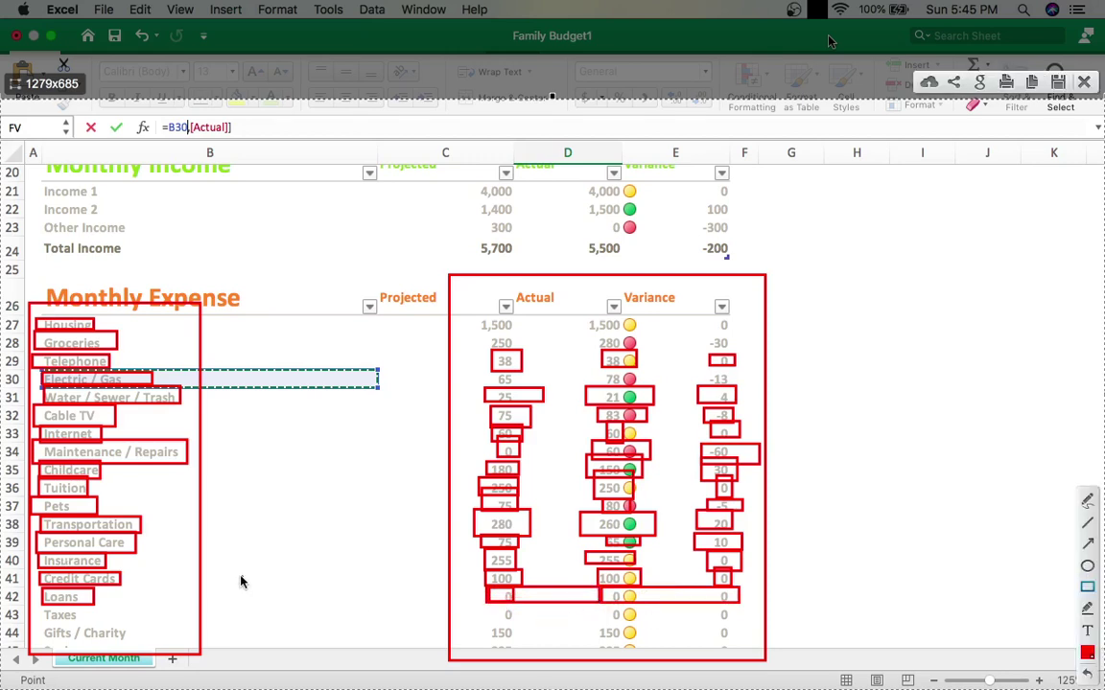
left_click_drag(40, 615, 93, 624)
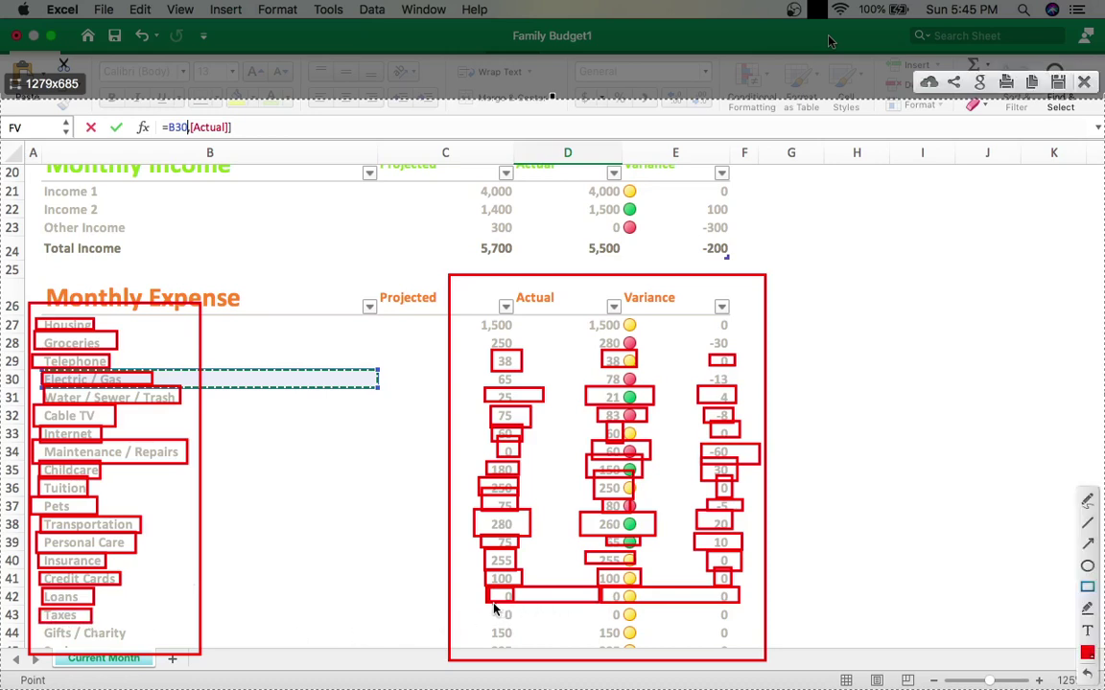
left_click_drag(489, 605, 732, 623)
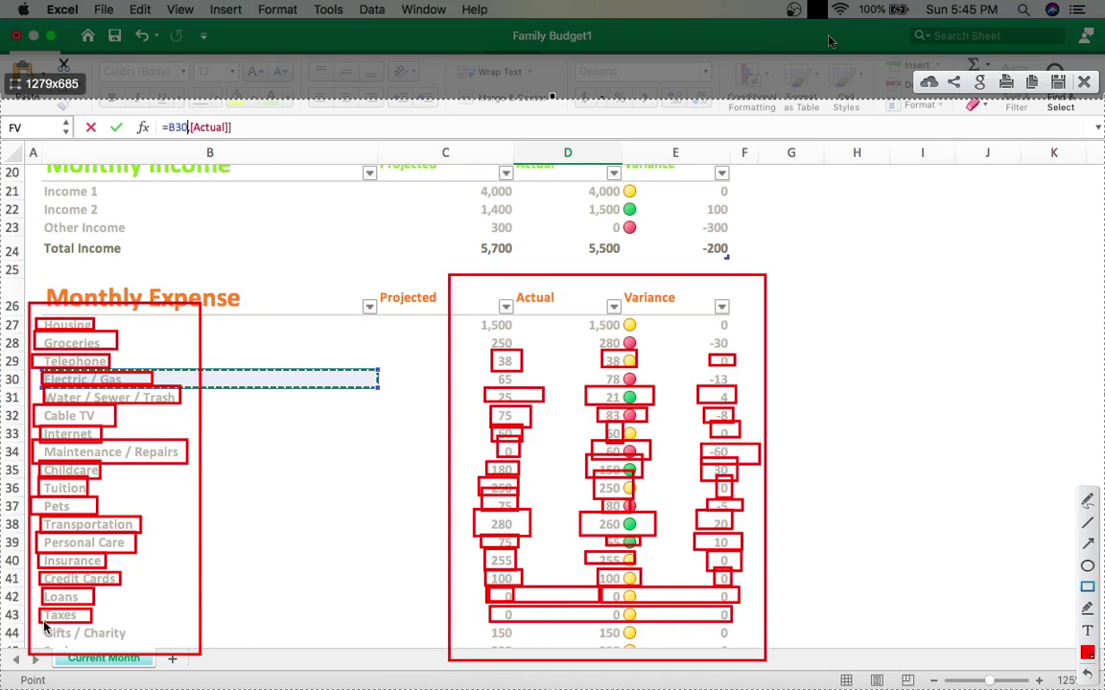
left_click_drag(43, 625, 137, 646)
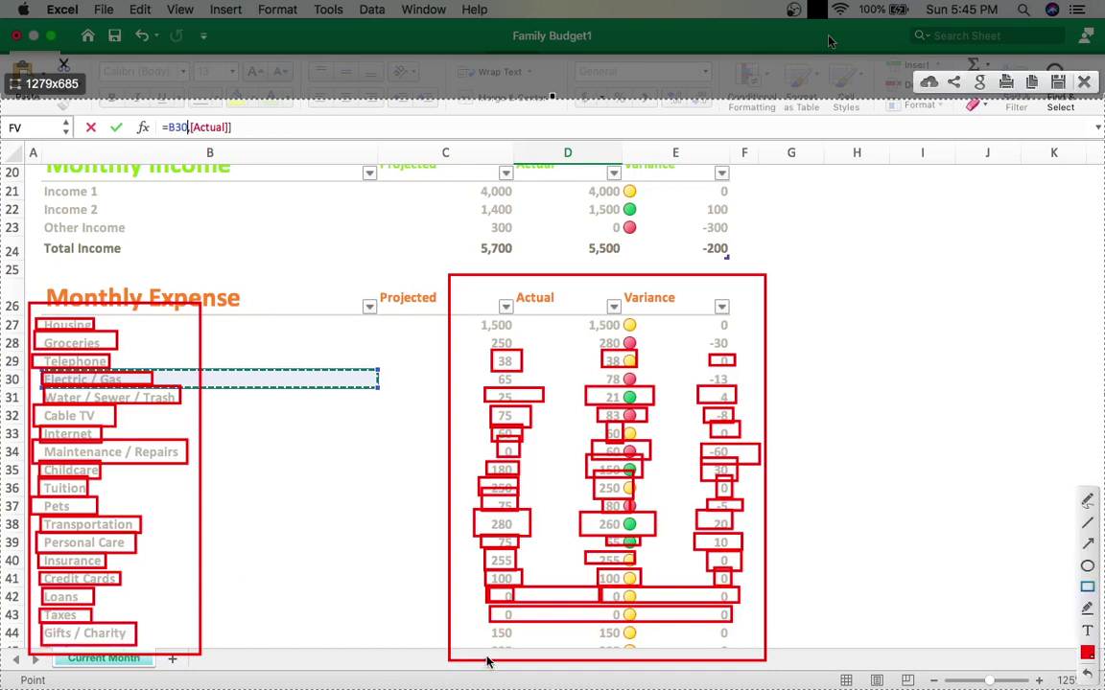
left_click_drag(486, 625, 518, 640)
left_click_drag(586, 623, 681, 643)
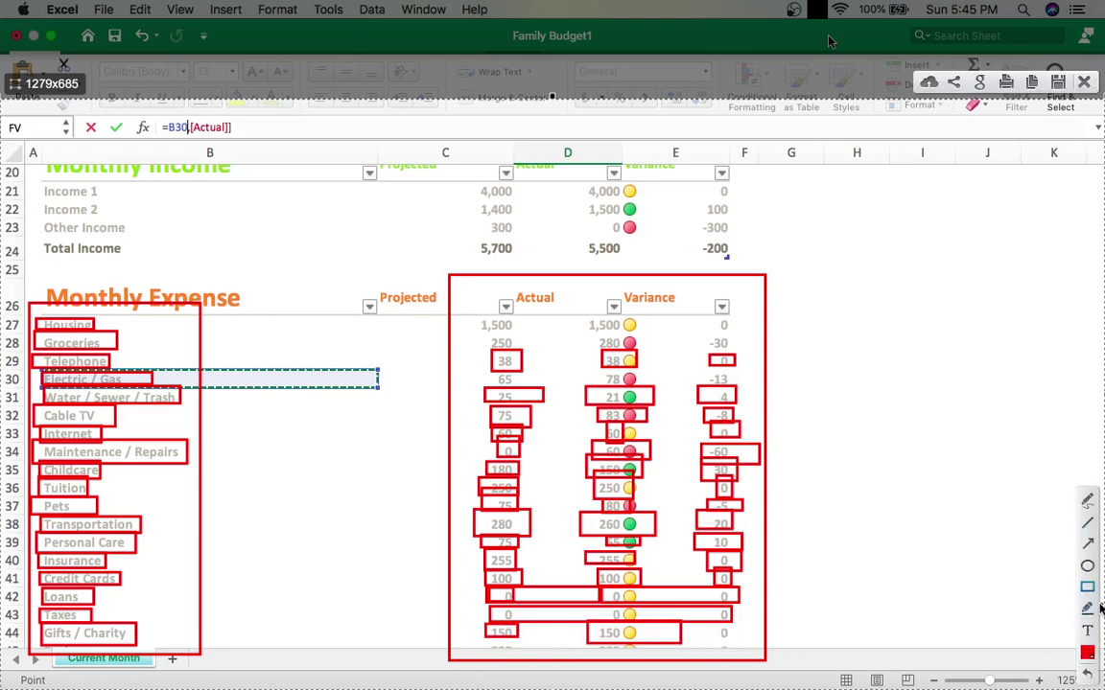
Step: Undo the red rectangles from Gifts / Charity back through the Tuition amounts, including the two large frames, and close the screen capture
left_click(1087, 675)
left_click(1088, 676)
left_click(1088, 676)
left_click(1087, 676)
left_click(1087, 676)
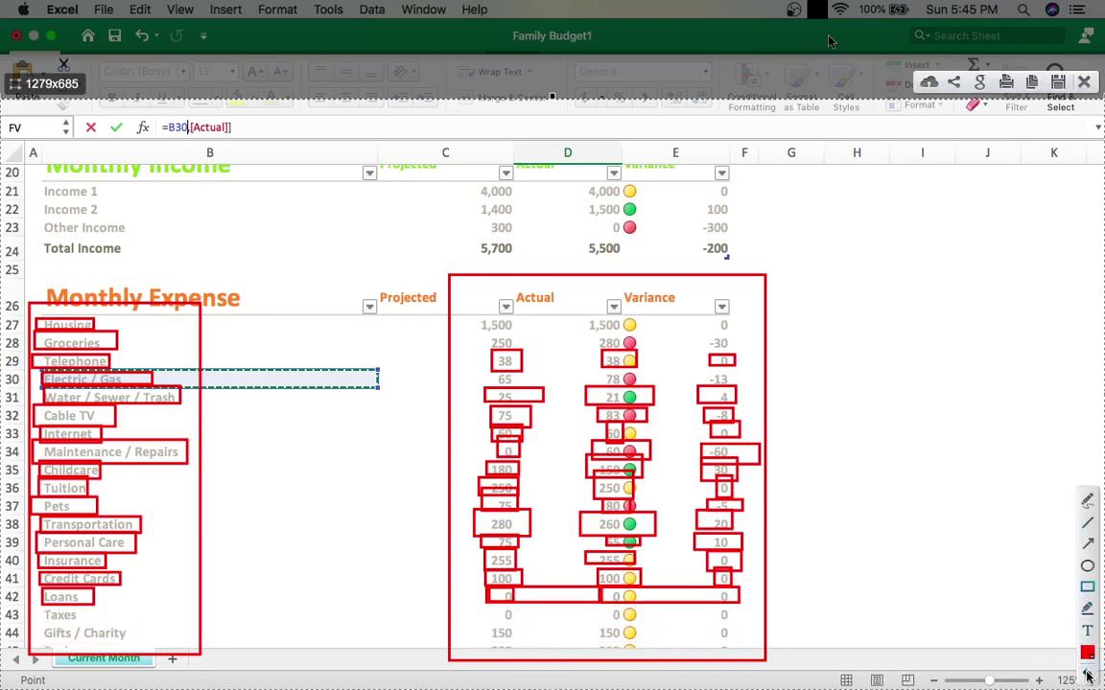
left_click(1087, 676)
left_click(1087, 676)
left_click(1087, 676)
left_click(1087, 676)
left_click(1087, 676)
left_click(1087, 676)
left_click(1087, 676)
left_click(1087, 676)
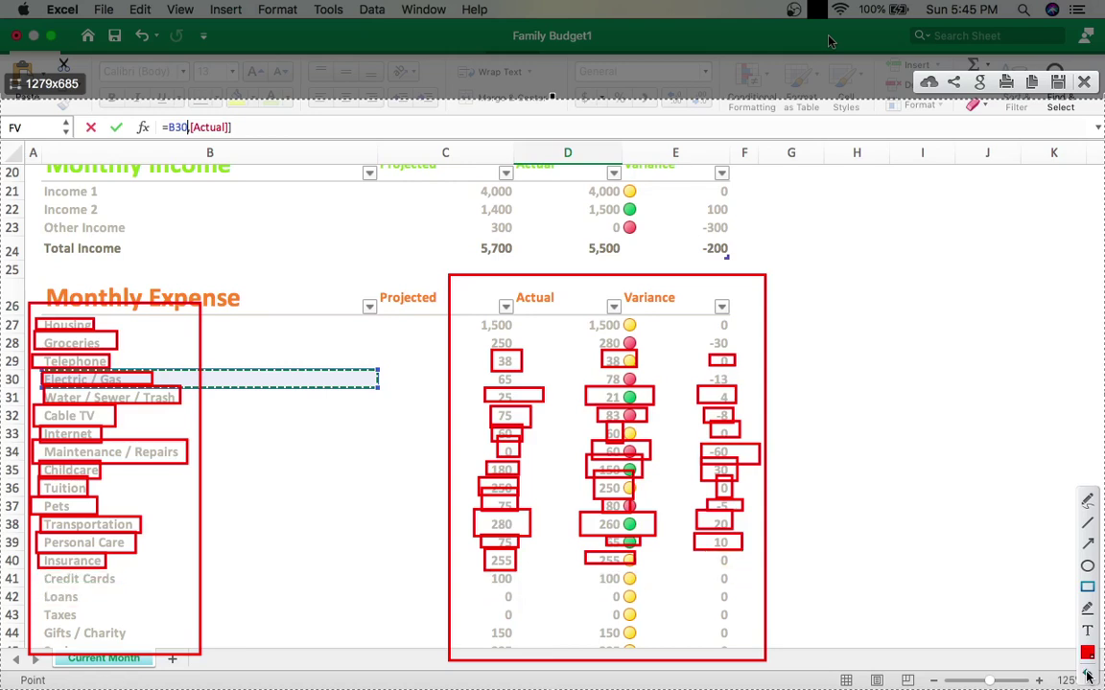
left_click(1088, 676)
left_click(1087, 676)
left_click(1087, 676)
left_click(1087, 676)
left_click(1088, 676)
left_click(1087, 676)
left_click(1087, 676)
left_click(1088, 676)
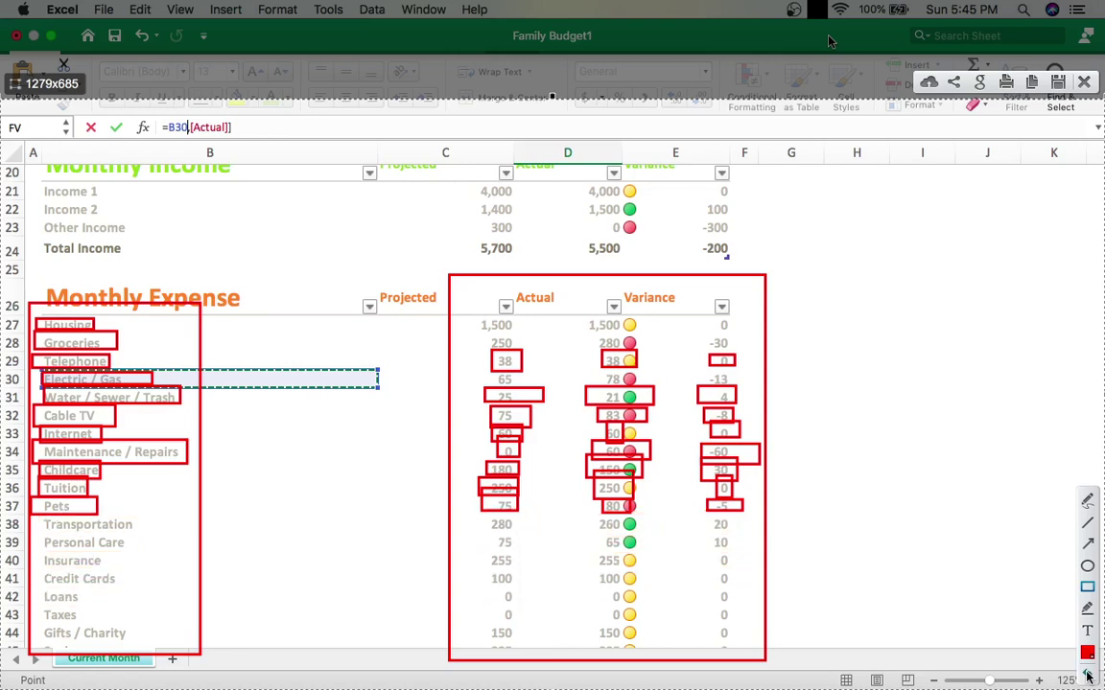
left_click(1087, 676)
left_click(1087, 676)
left_click(1088, 676)
left_click(1087, 676)
left_click(1088, 676)
left_click(1087, 676)
left_click(1087, 676)
left_click(1087, 676)
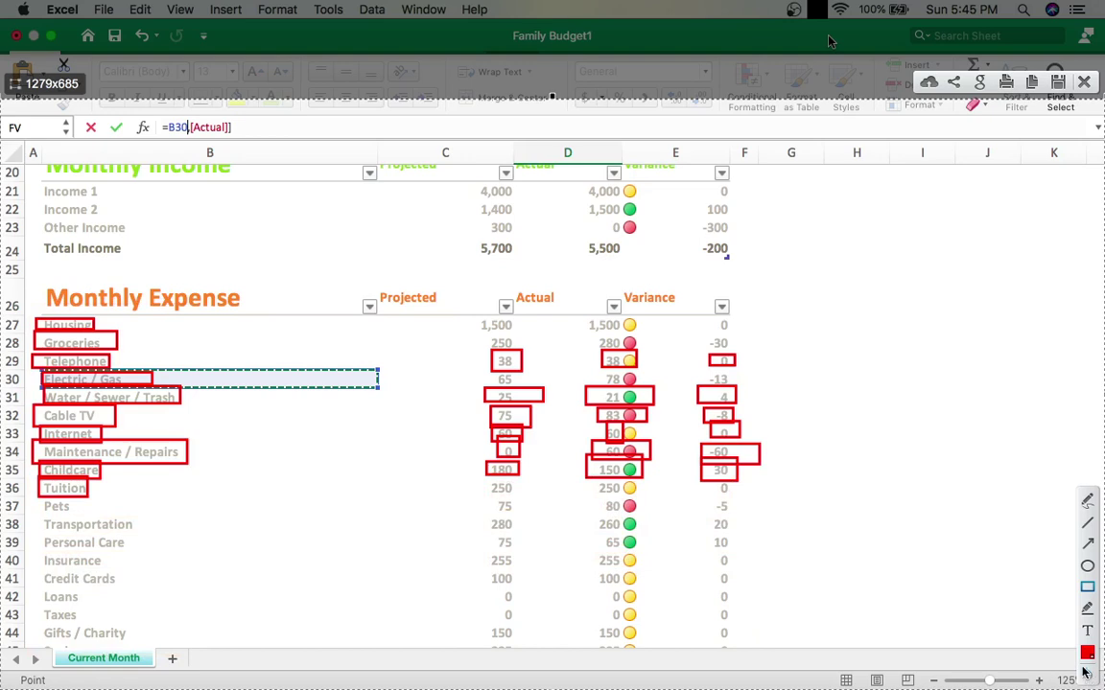
left_click(1082, 82)
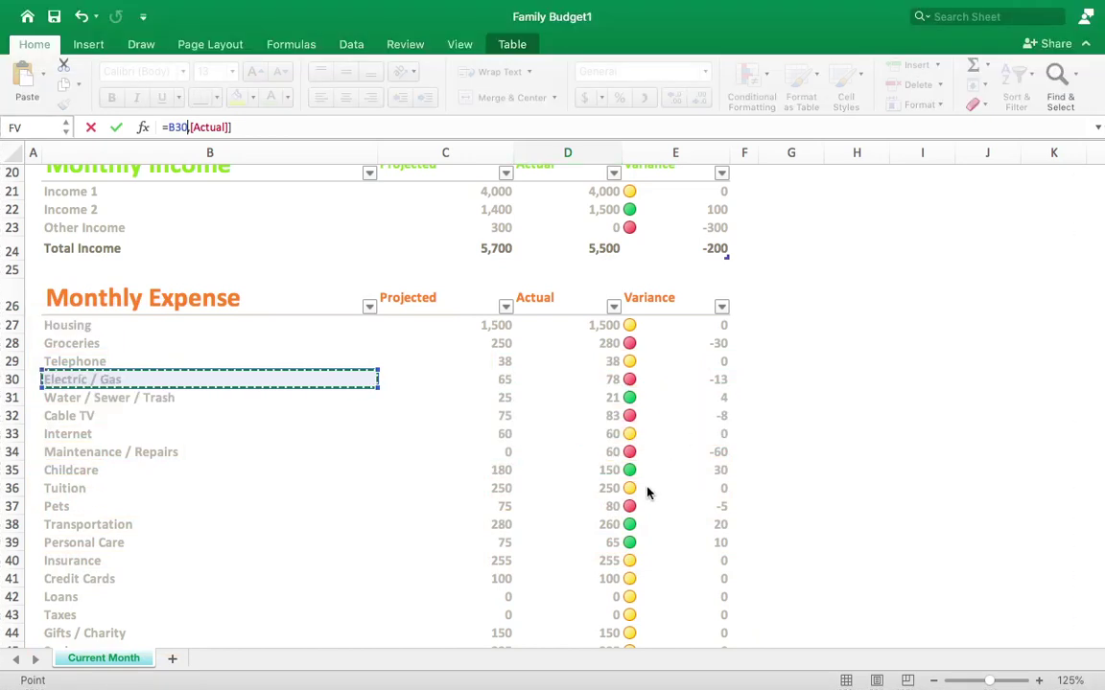
Step: Start a Lightshot capture of the sheet from the Cable TV row down past the Total row, ready for drawing rectangles
scroll(647, 492, "down", 5)
scroll(647, 491, "down", 1)
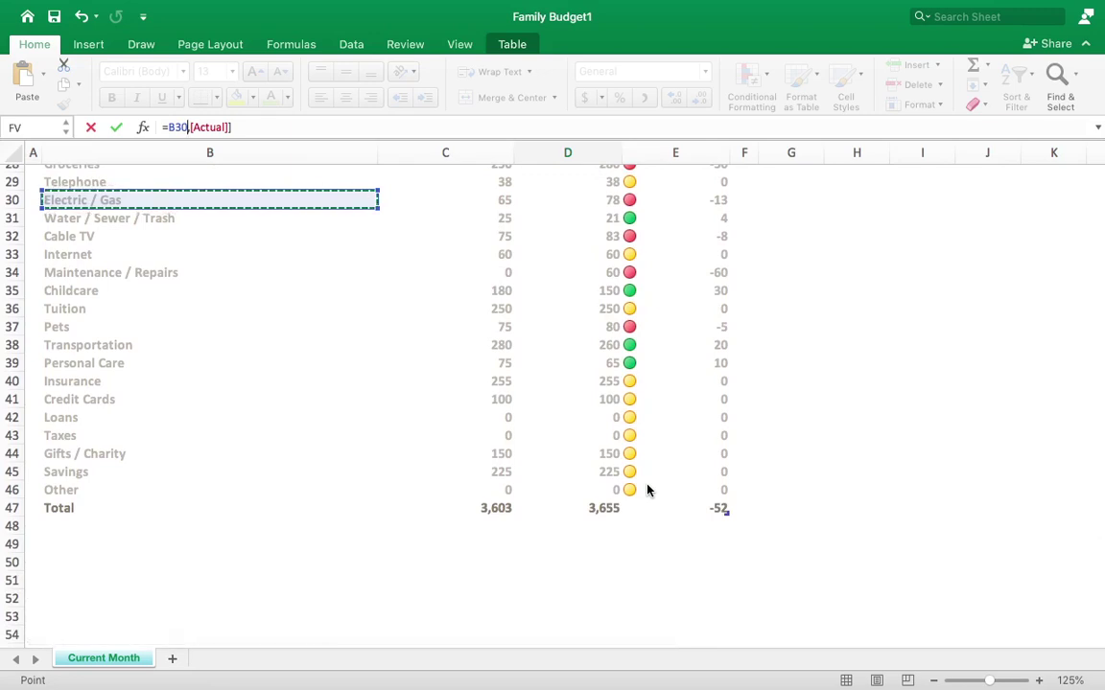
mouse_move(483, 3)
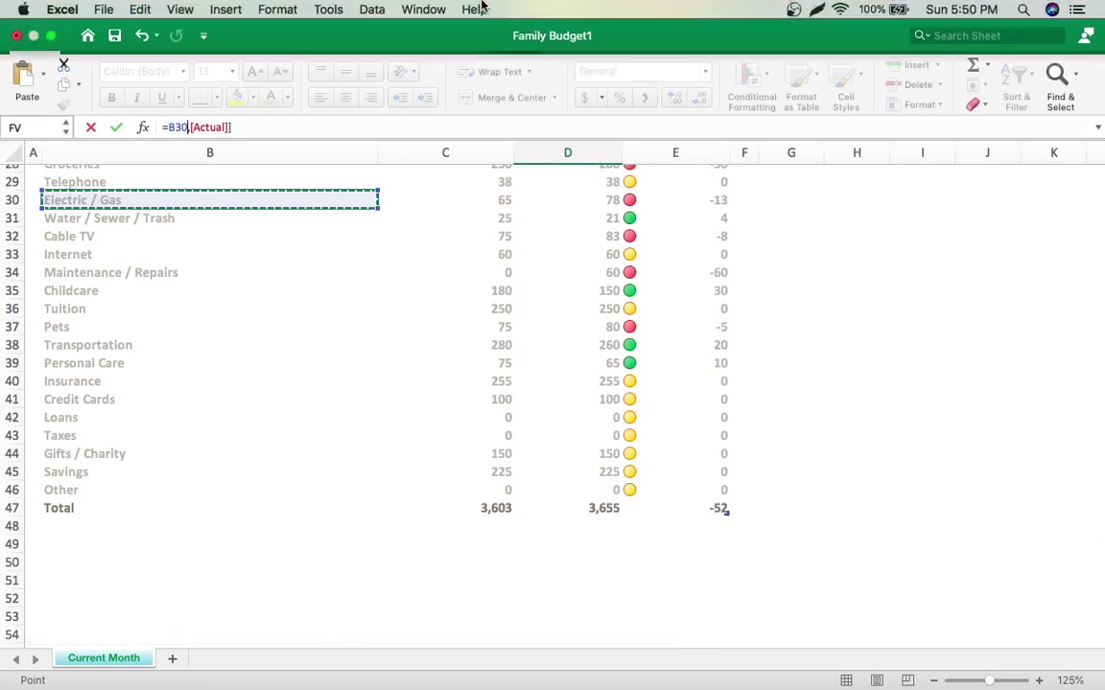
left_click(816, 9)
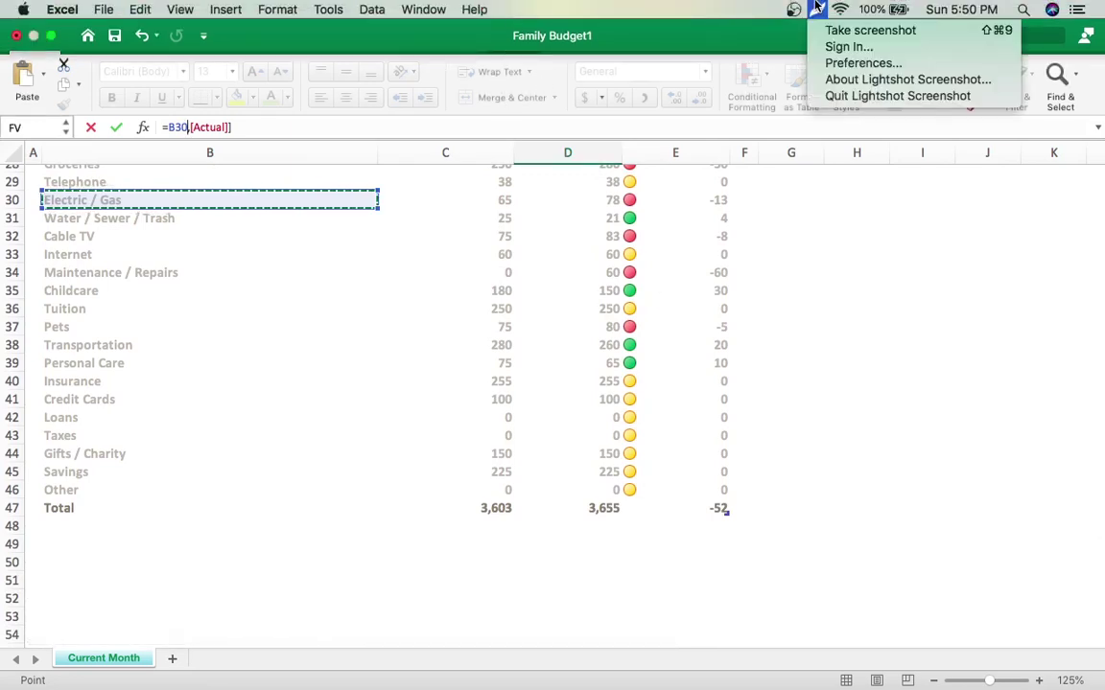
left_click(870, 29)
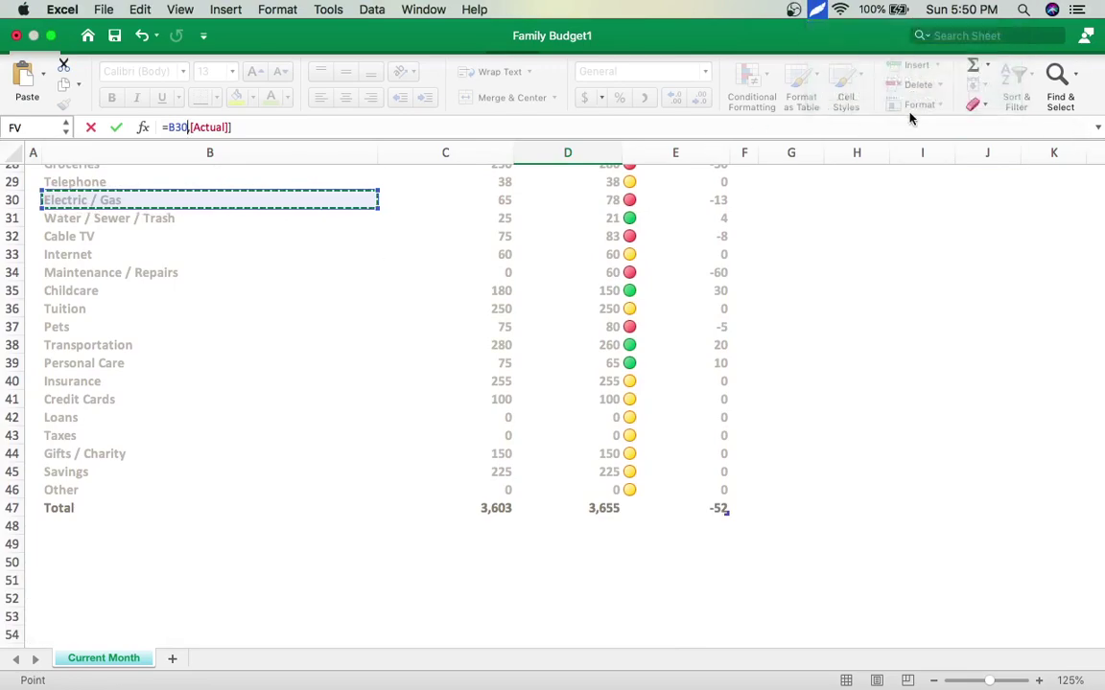
left_click_drag(0, 218, 1103, 674)
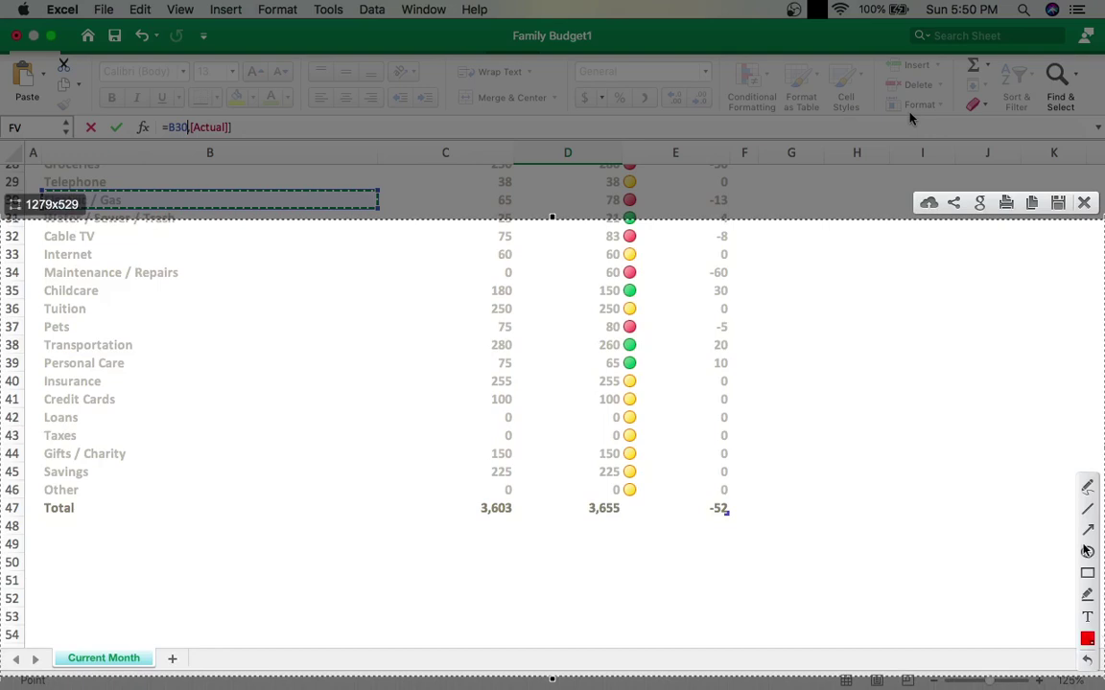
left_click(1087, 574)
left_click(857, 436)
Step: Outline the Savings label and the Gifts / Charity Projected, Actual and Variance amounts with red rectangles
left_click_drag(39, 463, 102, 479)
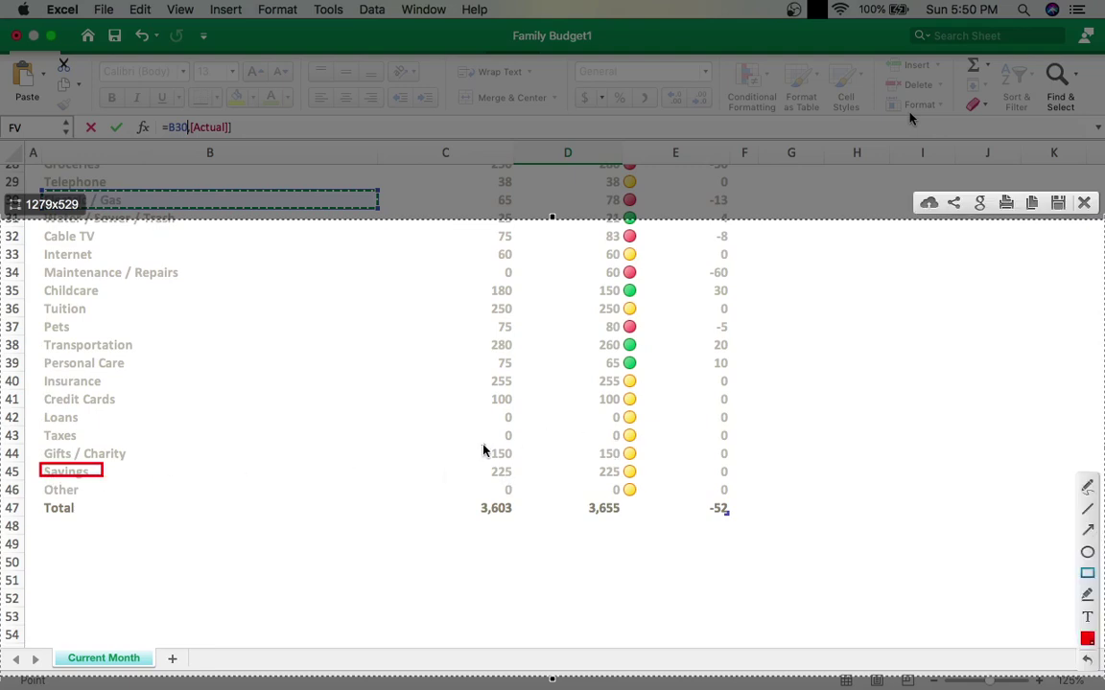
mouse_move(484, 446)
left_mouse_down()
mouse_move(520, 475)
mouse_move(517, 462)
left_mouse_up()
left_click_drag(592, 445, 639, 464)
left_click_drag(713, 447, 733, 460)
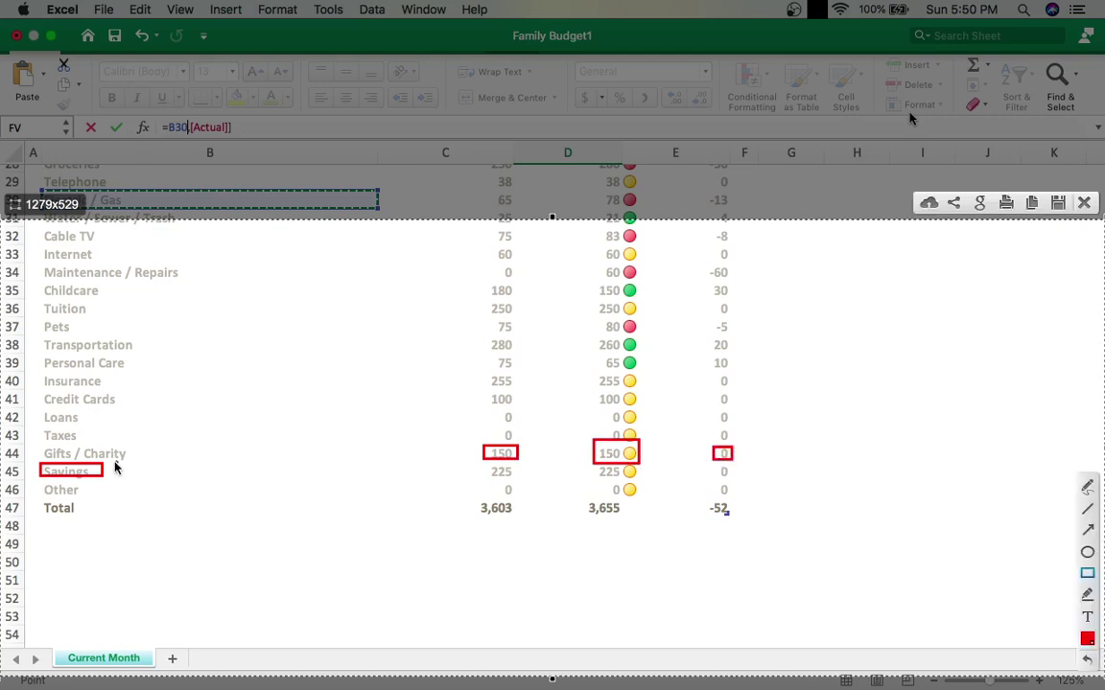
Step: Outline the Other label, its three amounts in one wide rectangle, and the Total label in red
left_click_drag(43, 482, 106, 505)
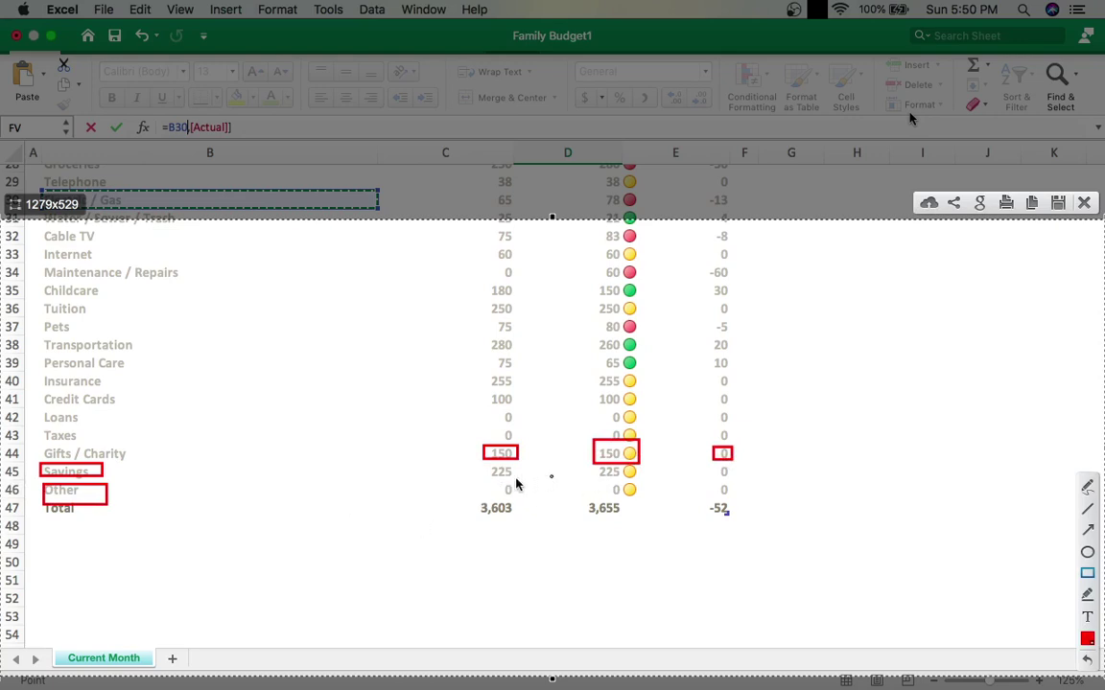
left_click_drag(488, 482, 739, 502)
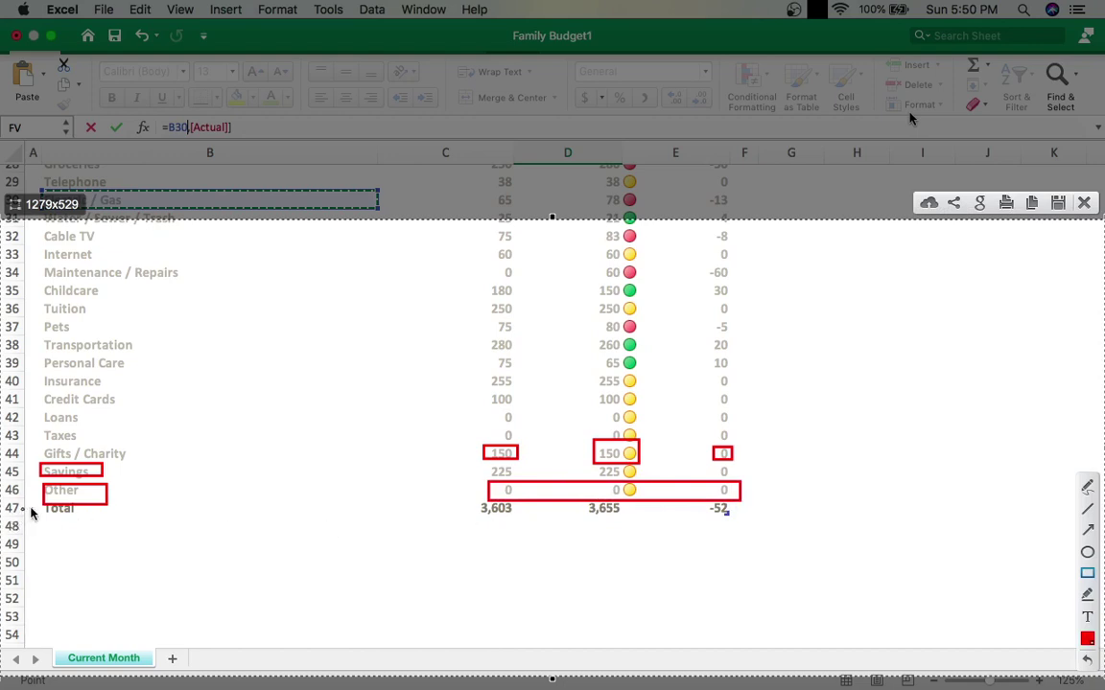
left_click_drag(32, 513, 76, 506)
Step: Frame the Projected, Actual and Variance expense columns with three tall red rectangles
left_click_drag(470, 134, 522, 530)
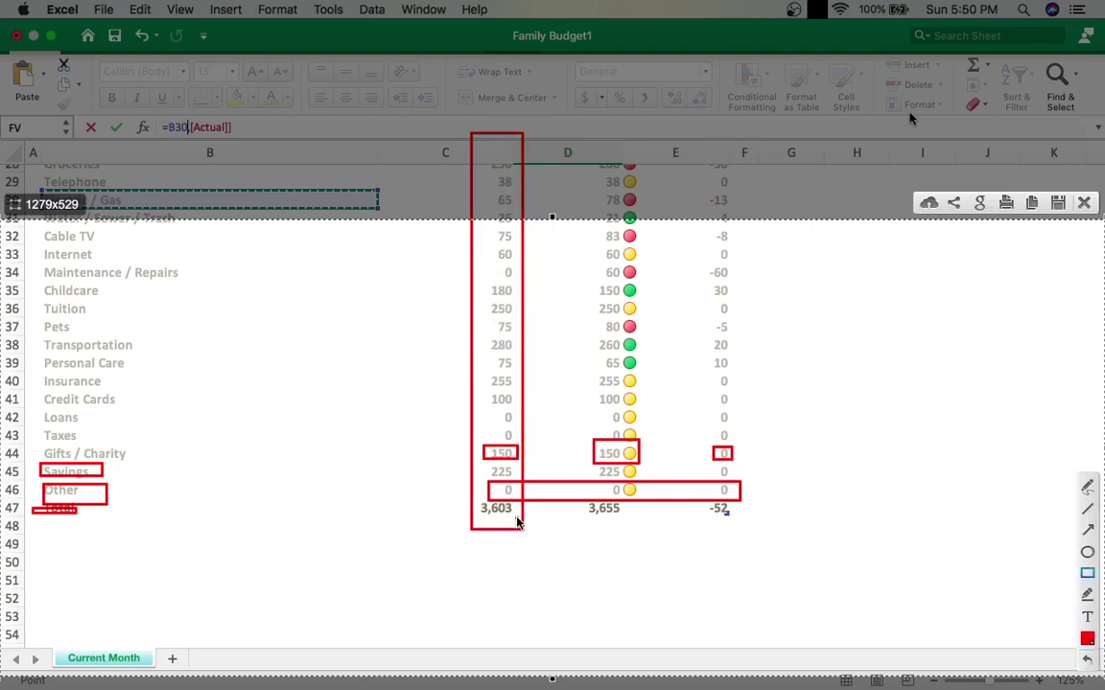
left_click_drag(565, 115, 652, 495)
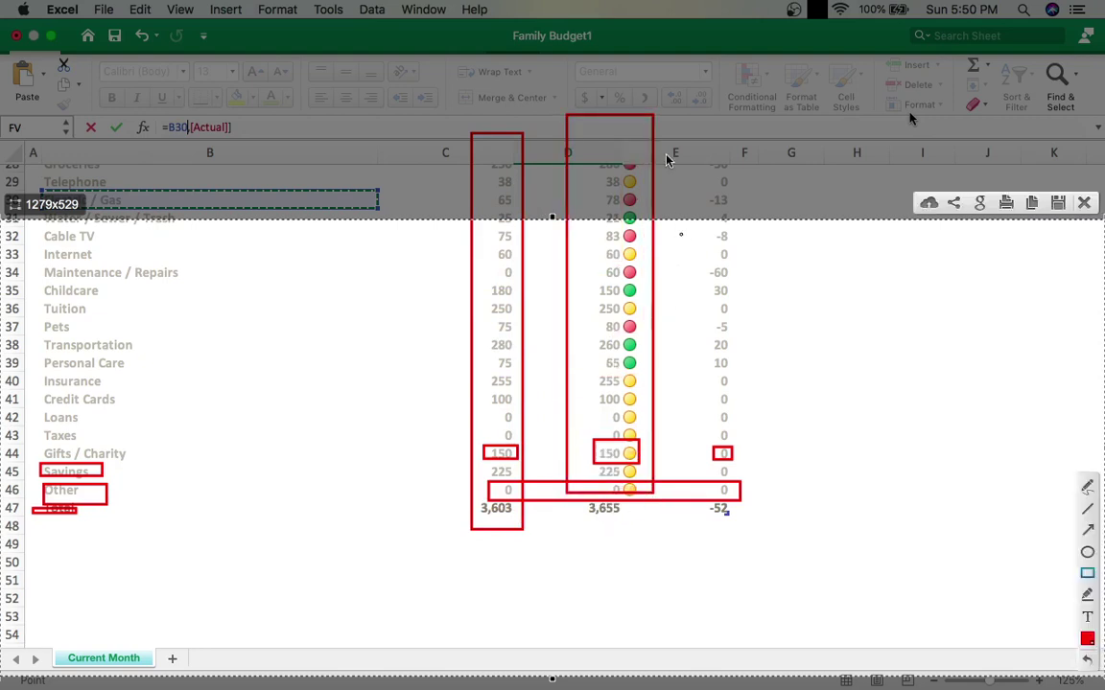
mouse_move(690, 148)
left_mouse_down()
mouse_move(745, 307)
mouse_move(745, 527)
left_mouse_up()
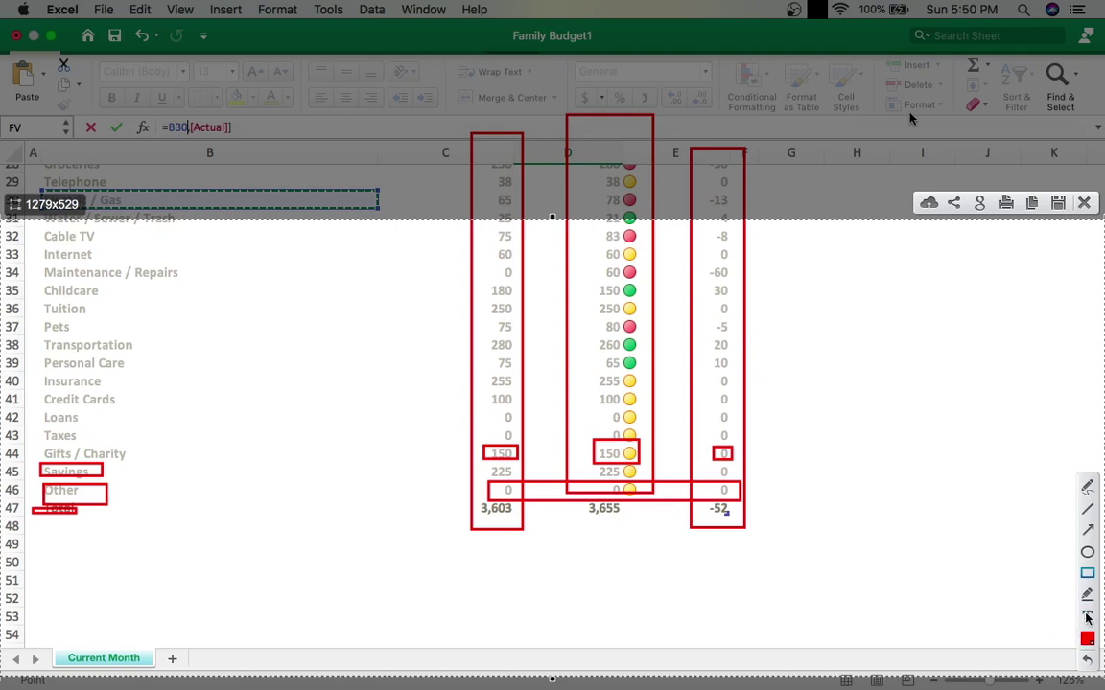
Step: Undo the three tall column frames and close the screen capture
left_click(1087, 659)
left_click(1087, 660)
left_click(1087, 660)
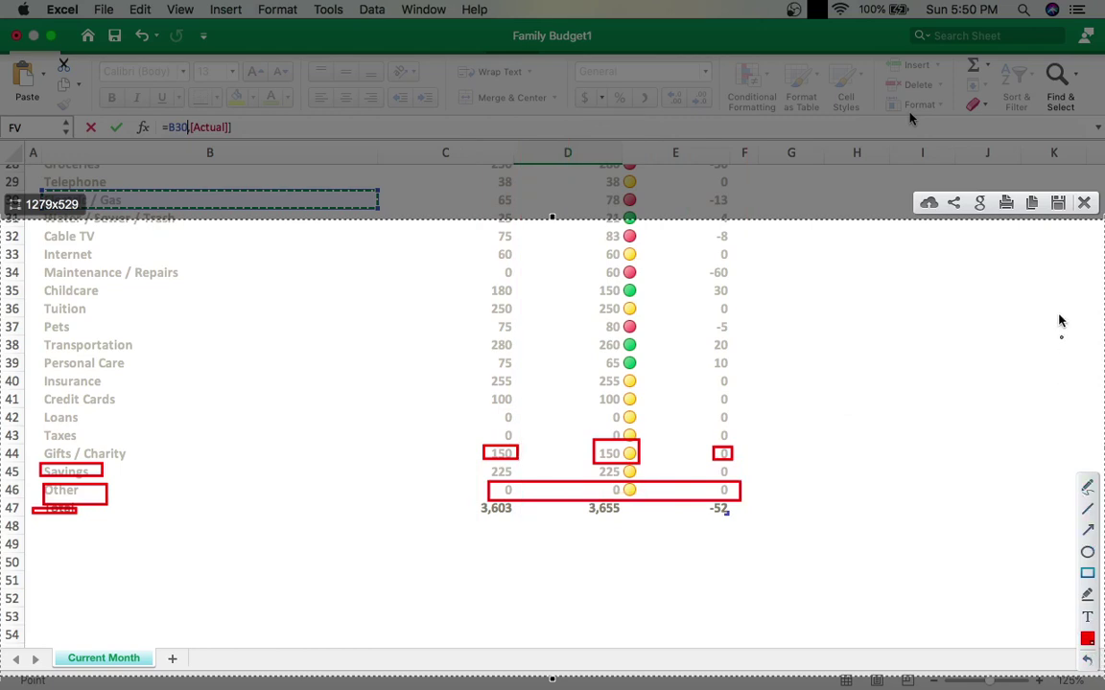
left_click(1083, 204)
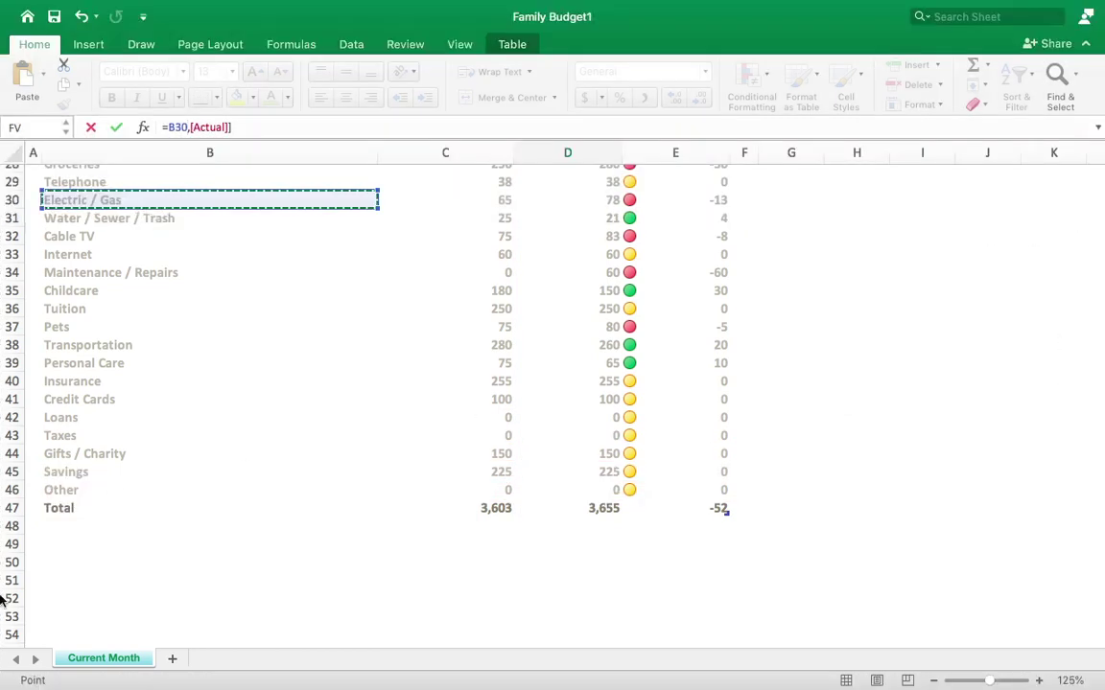
Step: Review the sheet from the end of the expense table back up to the chart, Cash Flow and Monthly Income sections
scroll(209, 520, "down", 3)
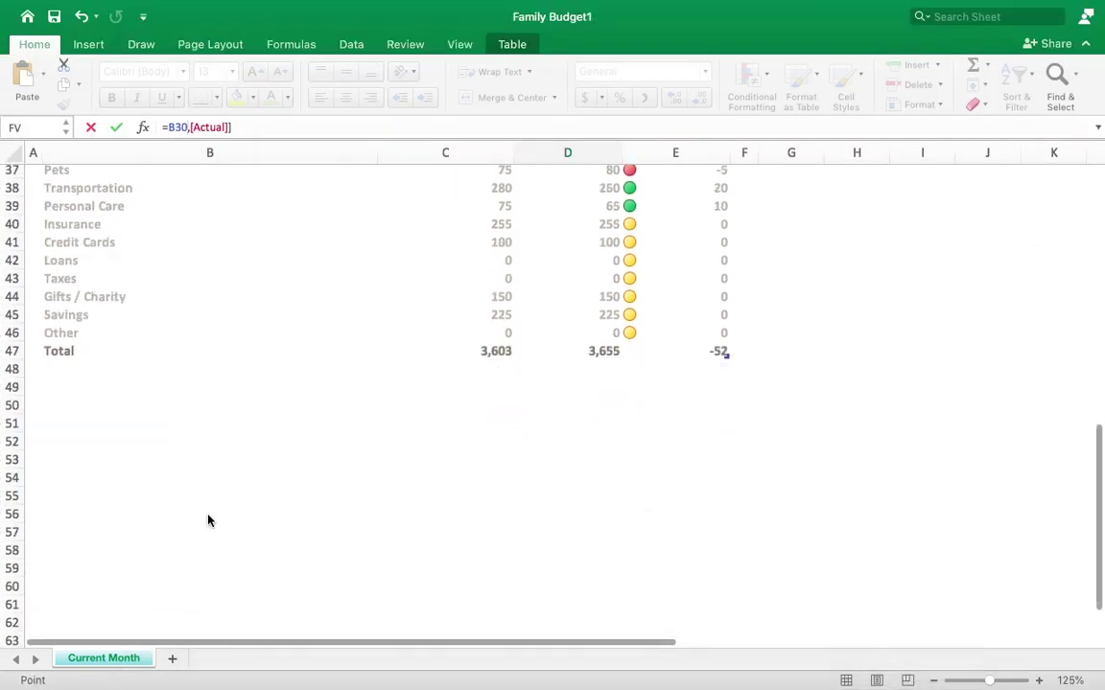
scroll(209, 520, "up", 10)
scroll(209, 520, "up", 3)
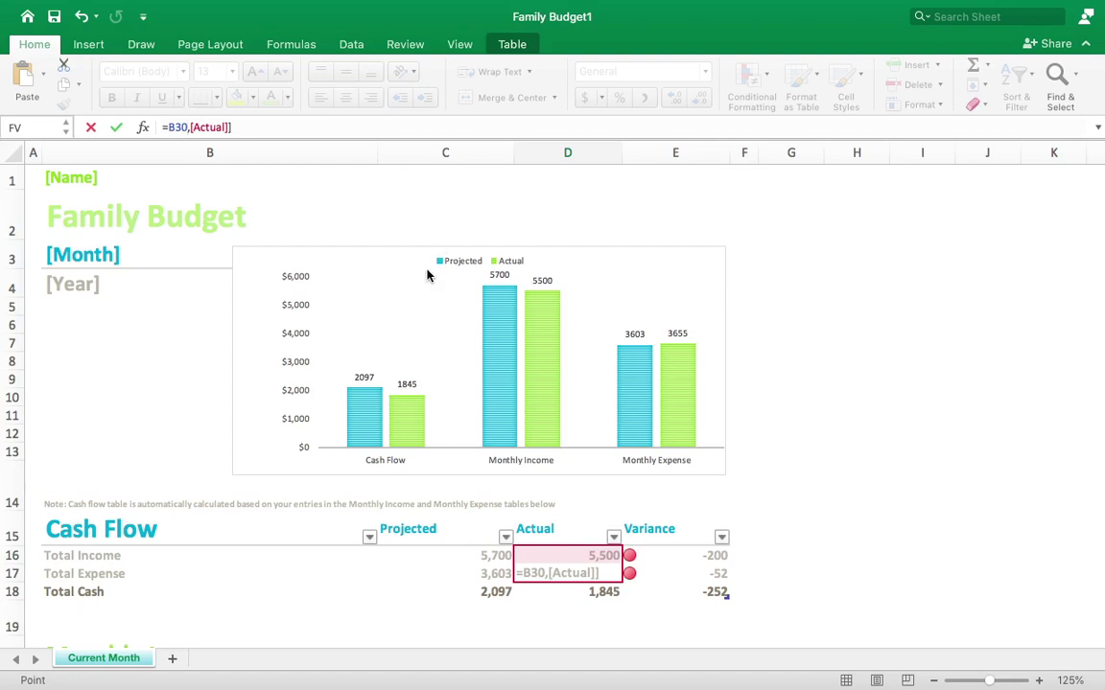
scroll(432, 276, "down", 1)
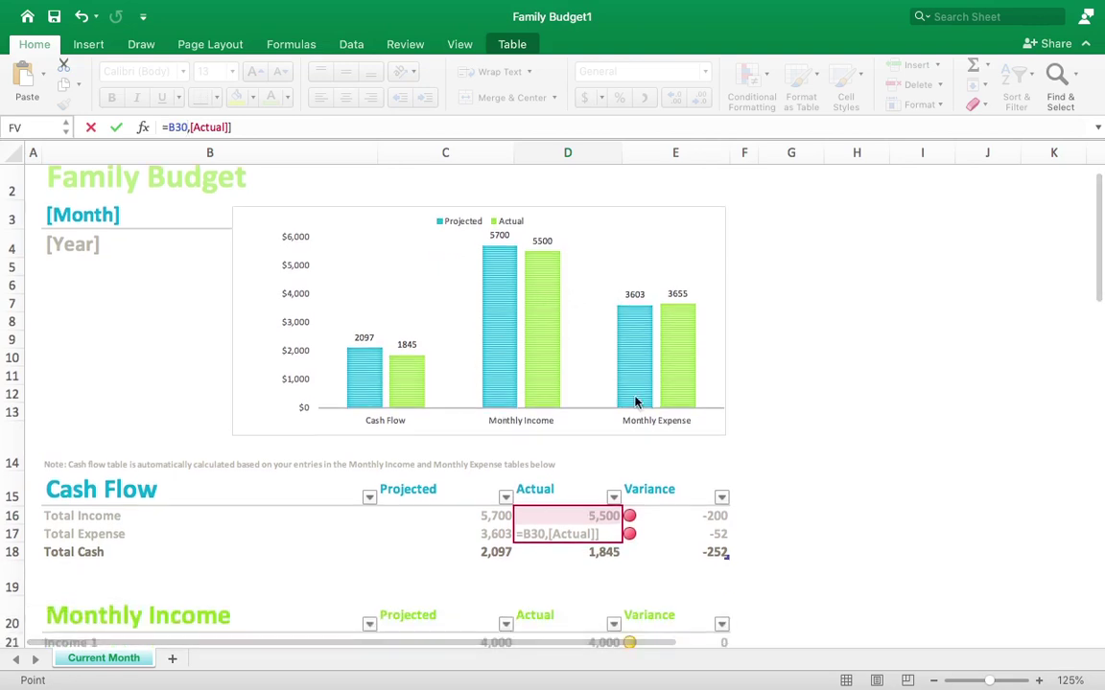
scroll(416, 386, "down", 1)
scroll(415, 387, "down", 1)
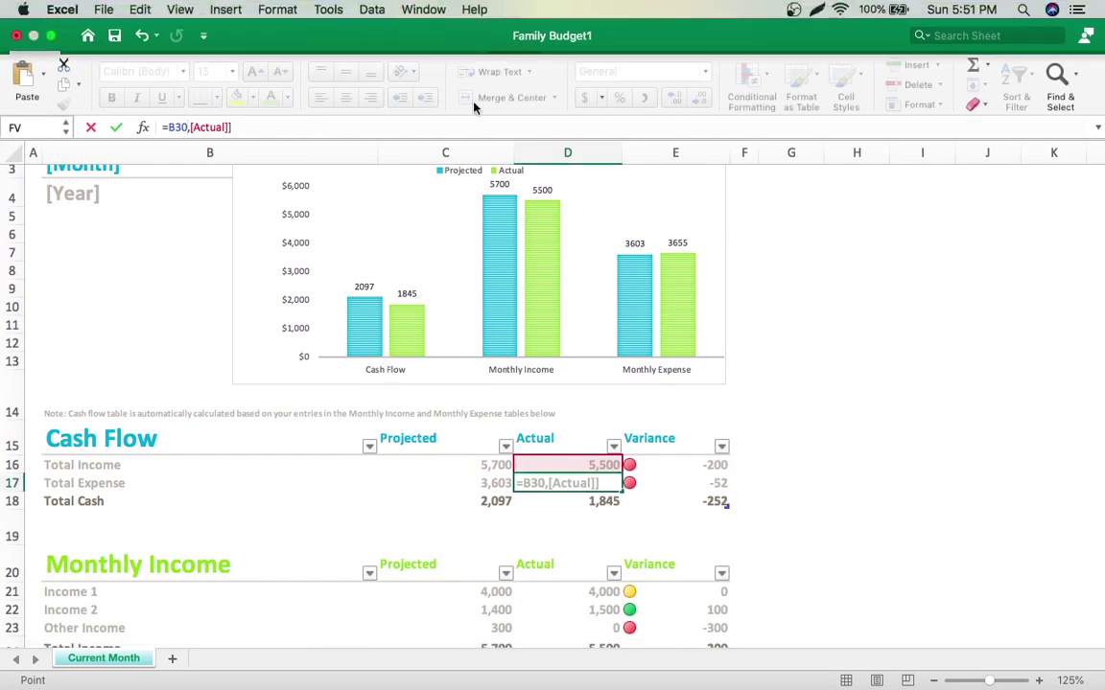
mouse_move(512, 255)
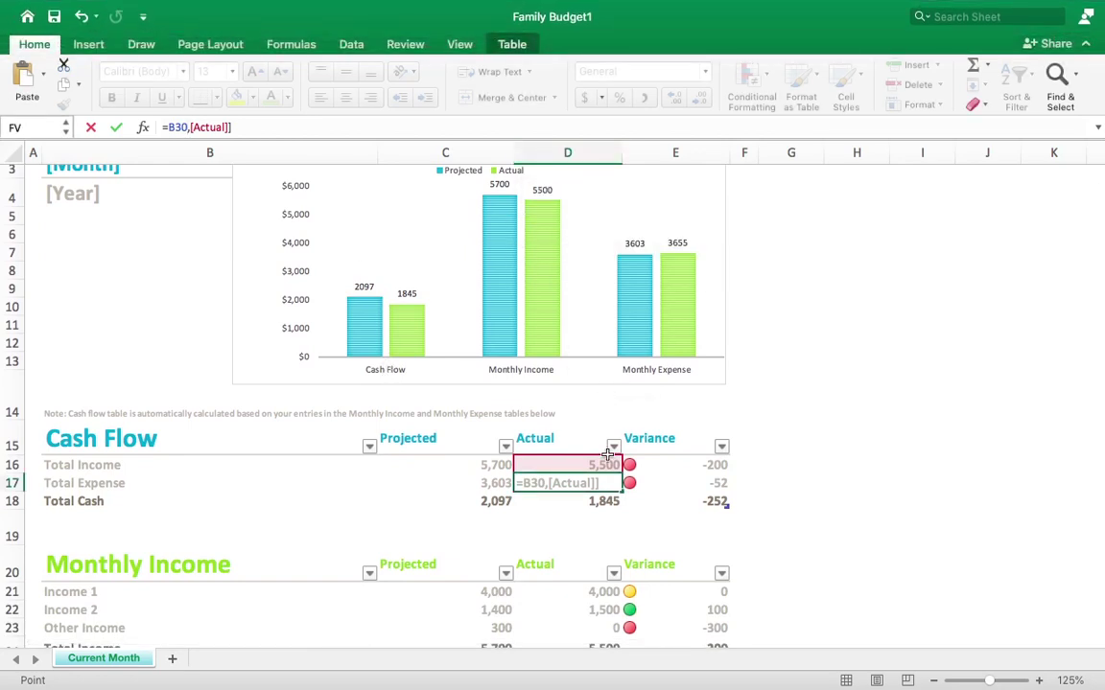
key("ctrl+Left")
key("ctrl+Right")
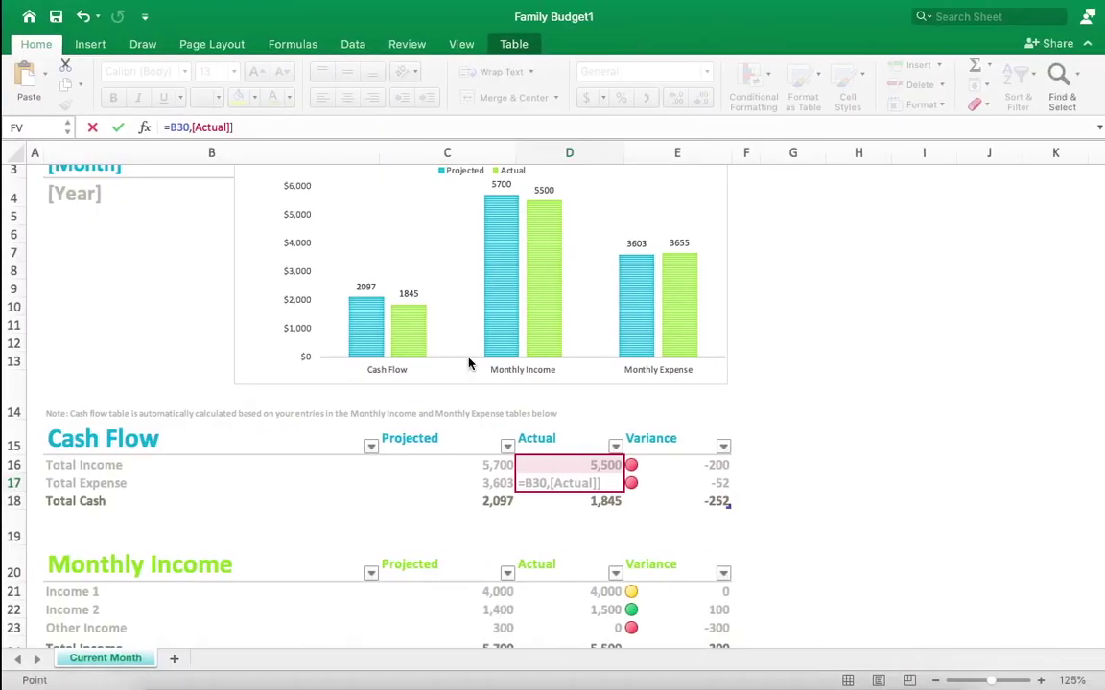
mouse_move(512, 355)
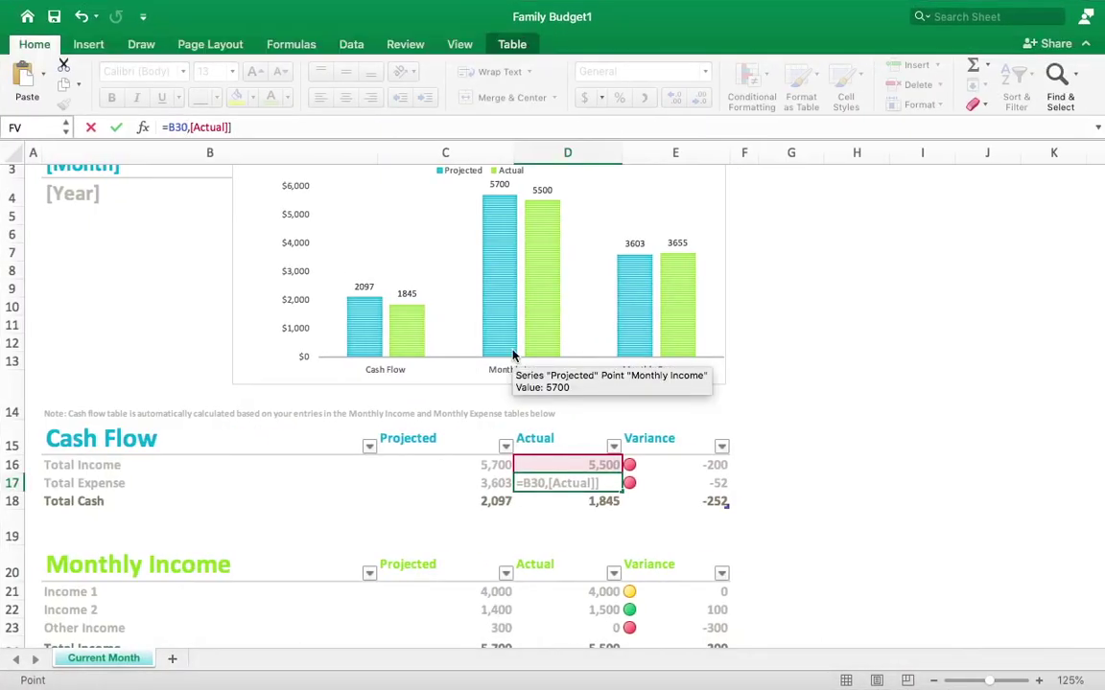
scroll(512, 355, "up", 5)
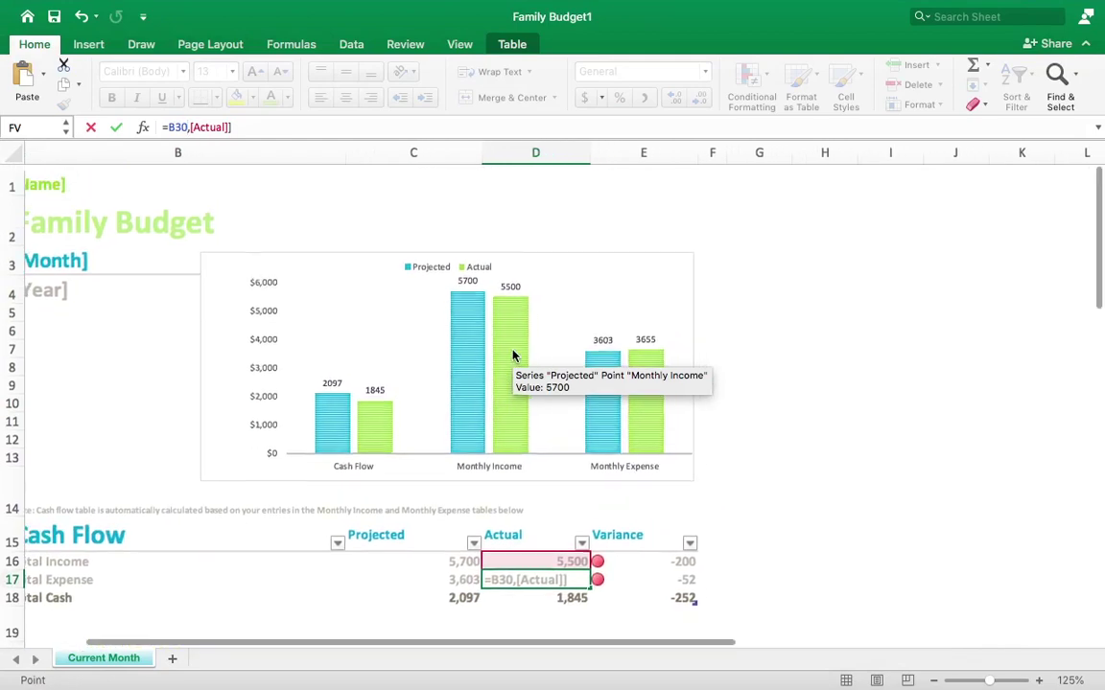
Step: Dismiss the formula error and replace the Total Expense formula in the Cash Flow Actual column with a reference to cell B1
left_click(447, 351)
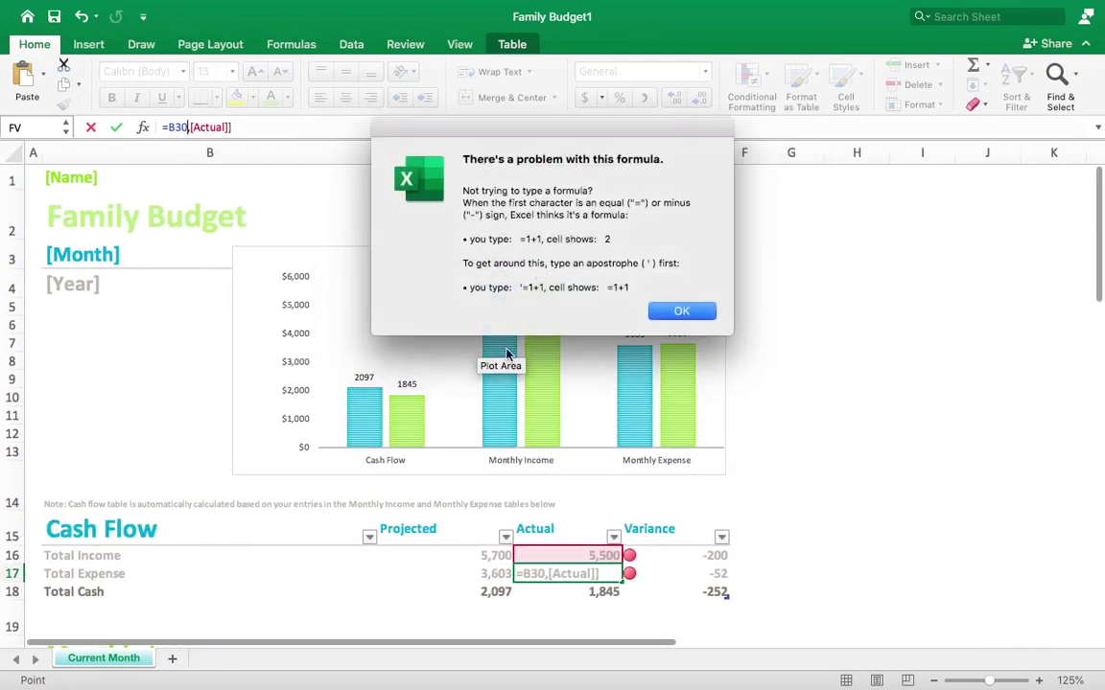
left_click(680, 311)
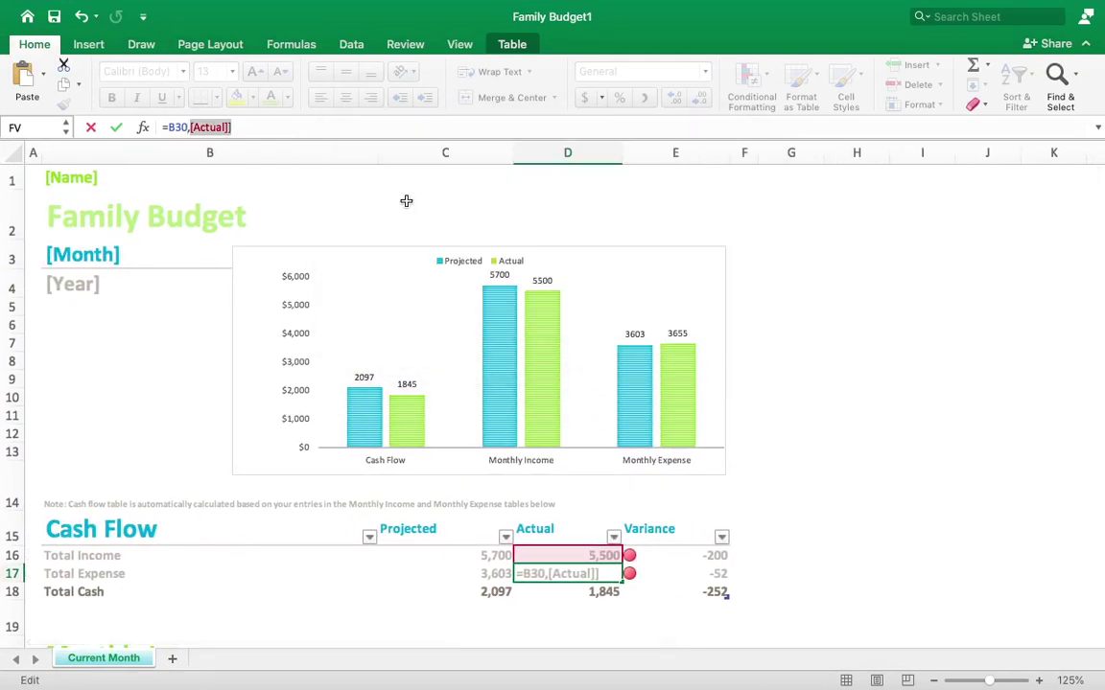
triple_click(197, 127)
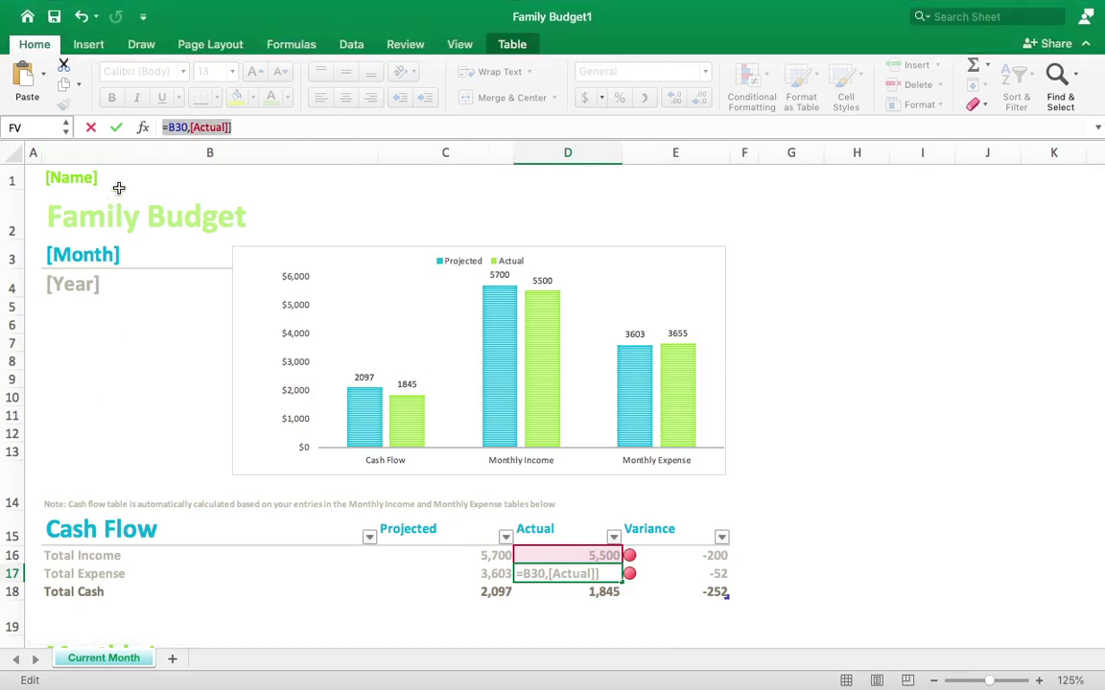
type("=")
left_click(211, 178)
Step: Bring up the formula commands and look through the Date & Time function list
left_click(291, 45)
left_click(299, 81)
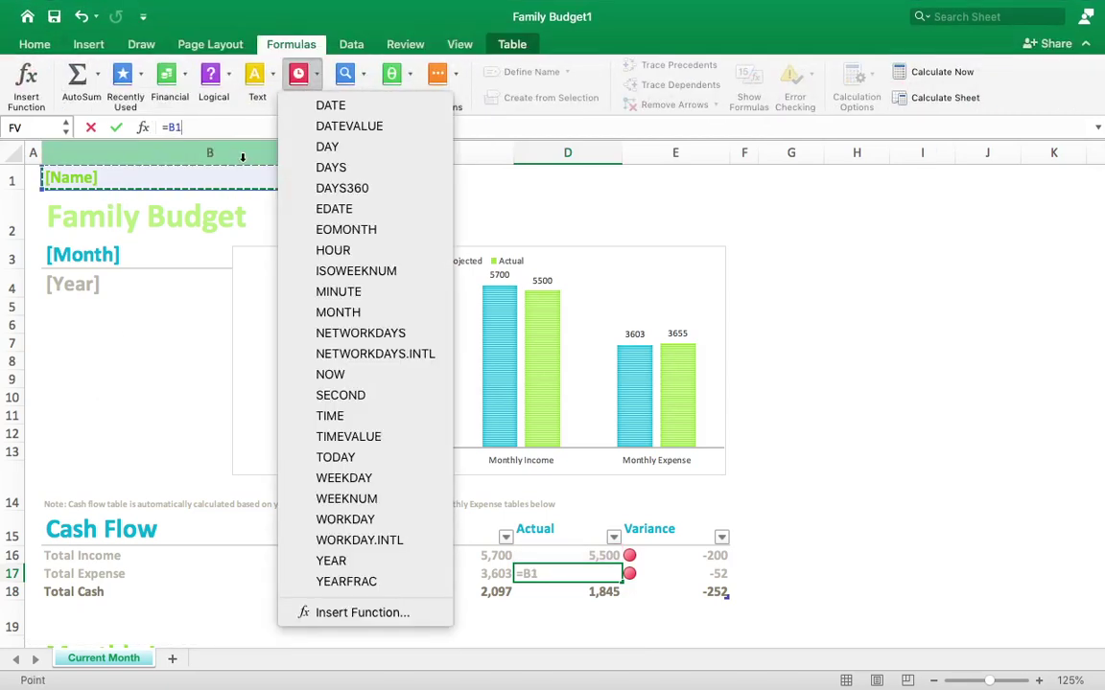
left_click(646, 202)
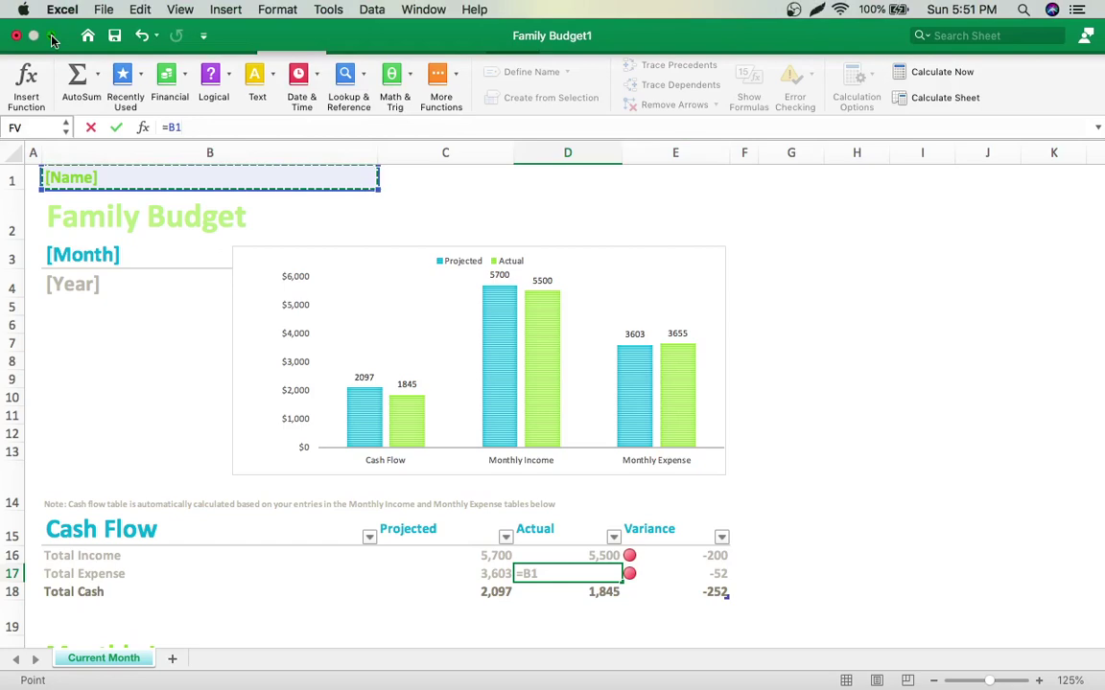
Step: Take the workbook out of full screen with a taller window, and start a screen capture covering the whole Excel window
left_click(52, 36)
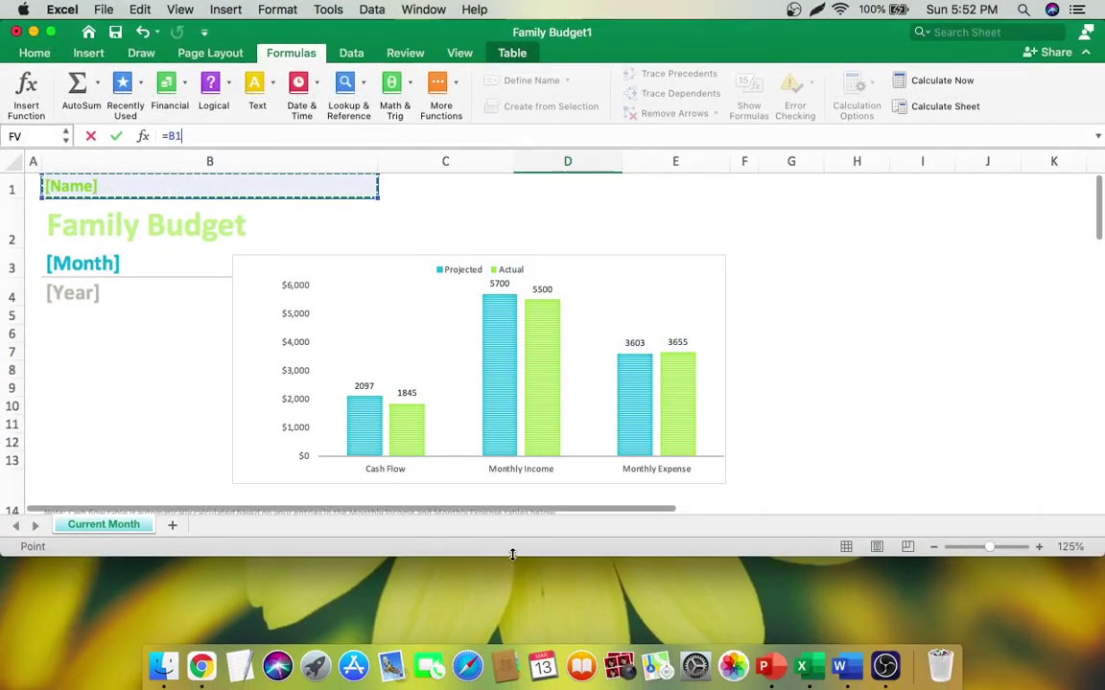
left_click_drag(512, 554, 501, 659)
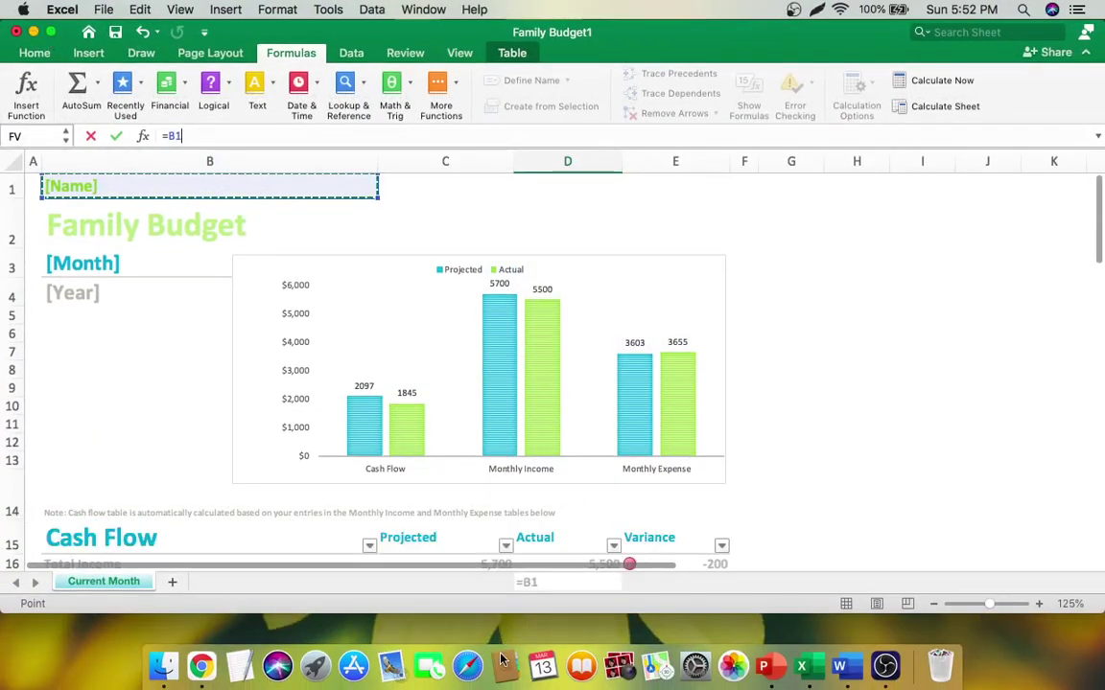
left_click(817, 9)
left_click(830, 28)
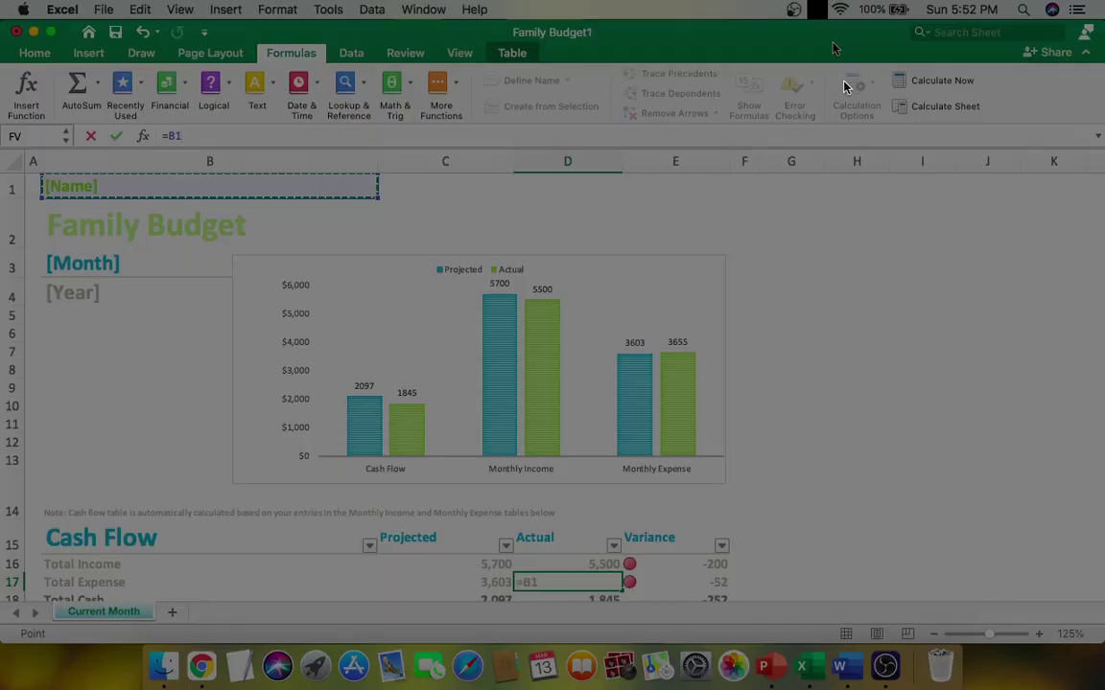
left_click_drag(3, 5, 992, 581)
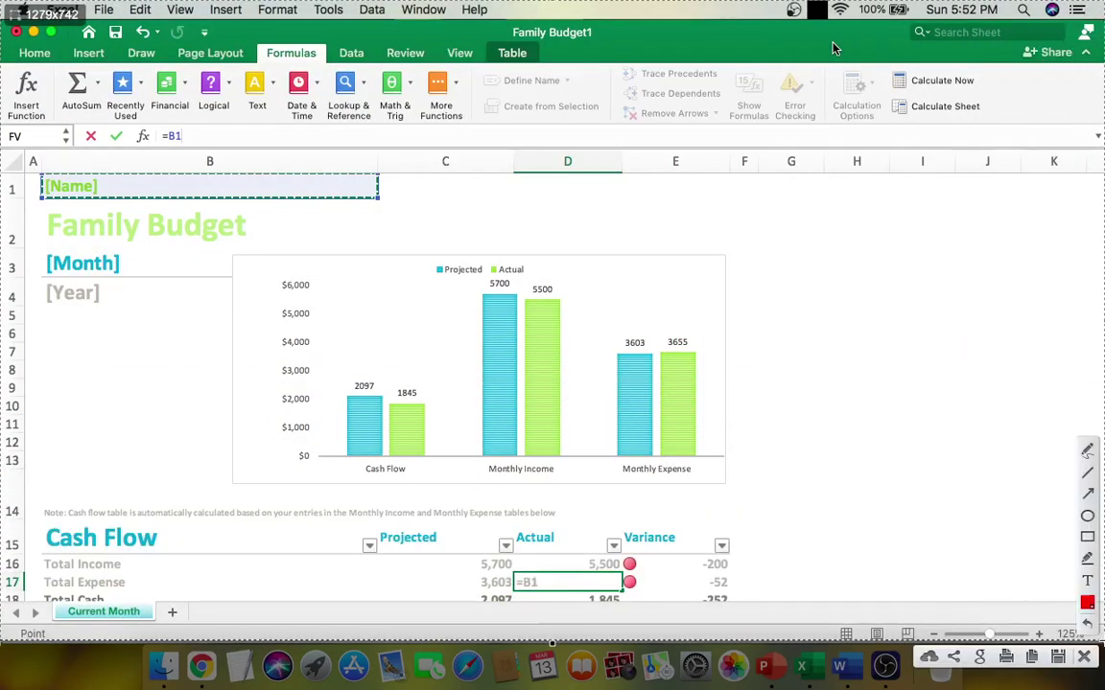
Step: Frame the chart, the Family Budget title and the [Month] and [Year] placeholders with red rectangles
left_click(1087, 538)
left_click_drag(240, 257, 726, 484)
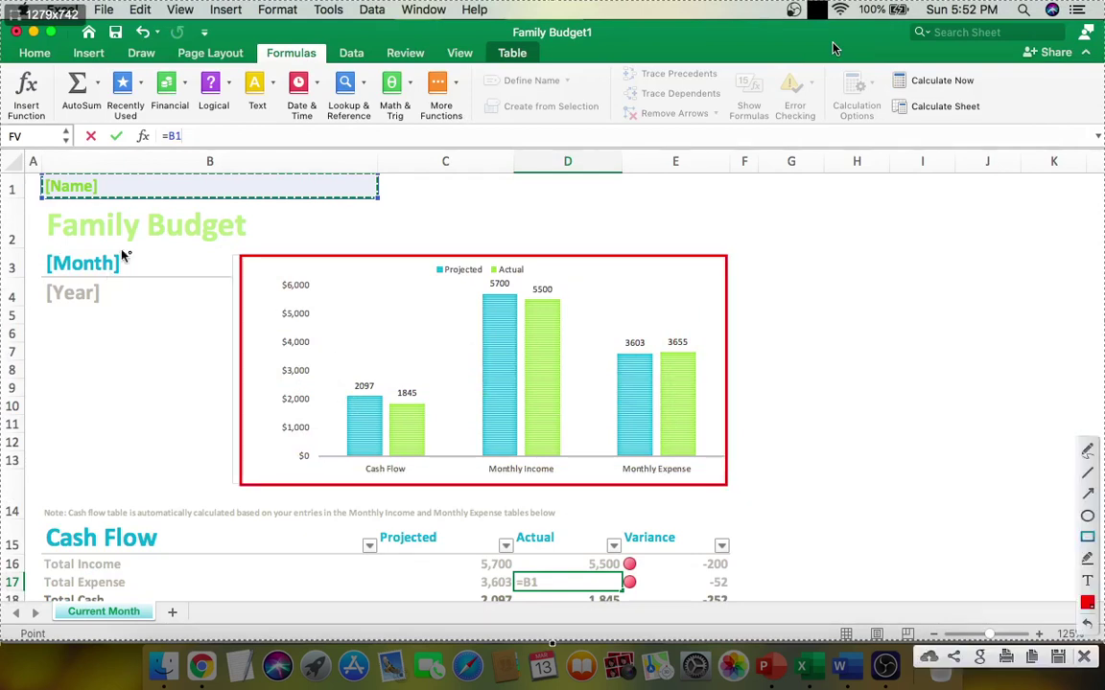
left_click_drag(45, 210, 164, 236)
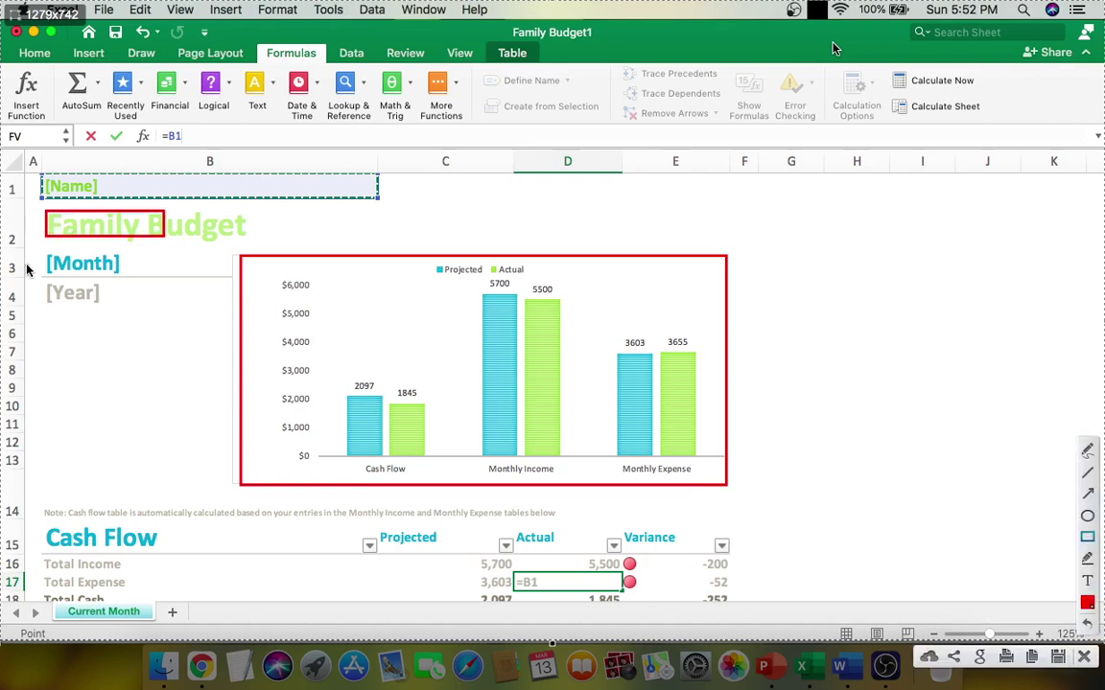
left_click_drag(32, 252, 143, 275)
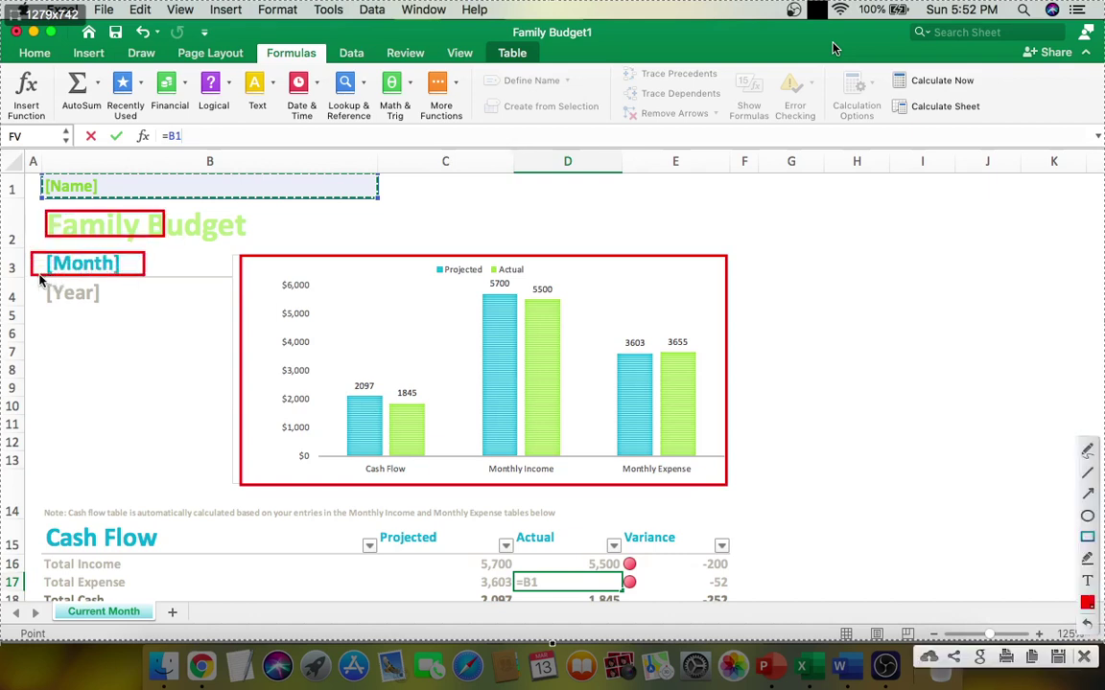
left_click_drag(37, 276, 101, 311)
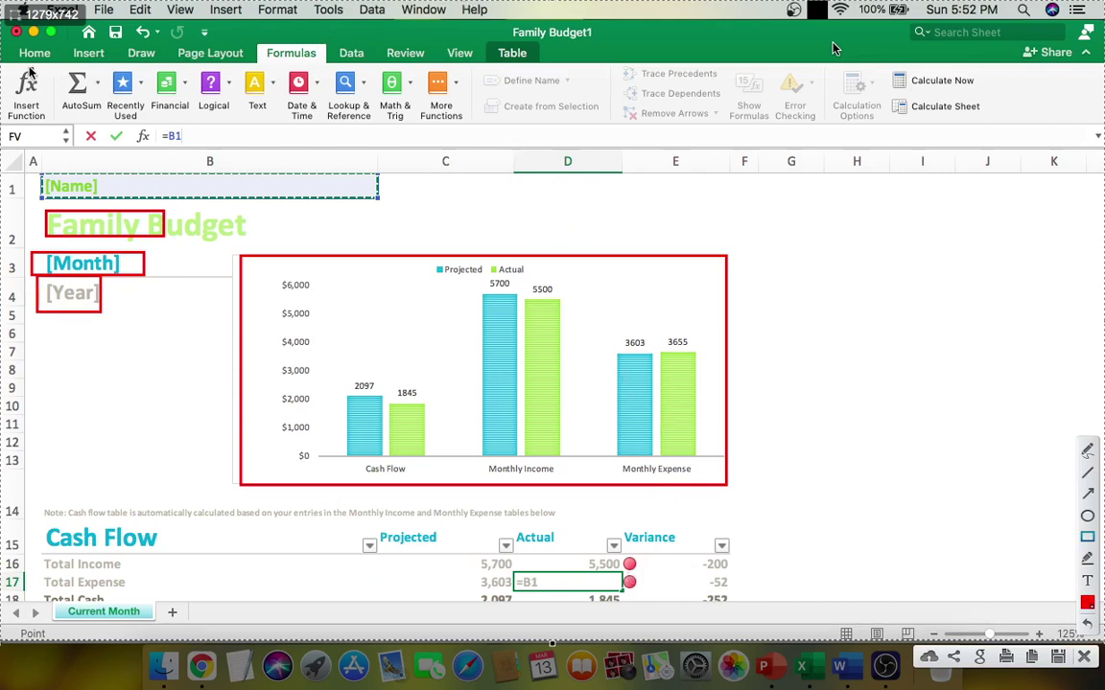
Step: Frame the ribbon headings from Home to Formulas and the function categories from Recently Used to Lookup & Reference in red
mouse_move(13, 42)
left_mouse_down()
mouse_move(54, 62)
mouse_move(91, 52)
mouse_move(161, 64)
mouse_move(188, 45)
mouse_move(239, 64)
left_mouse_up()
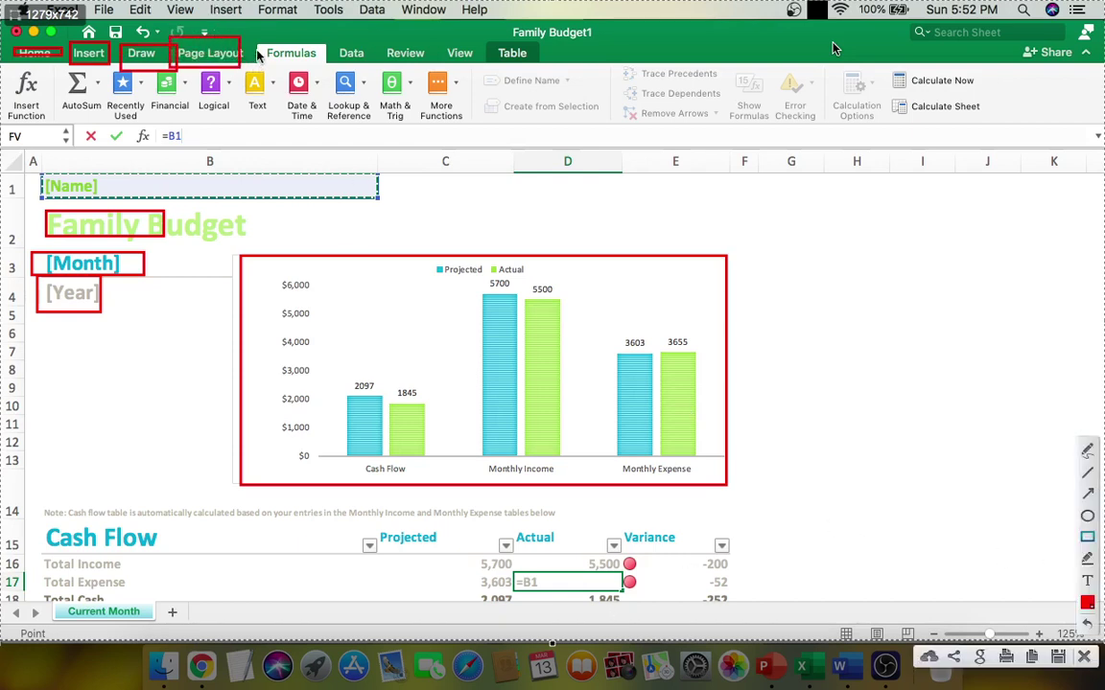
left_click_drag(257, 43, 323, 62)
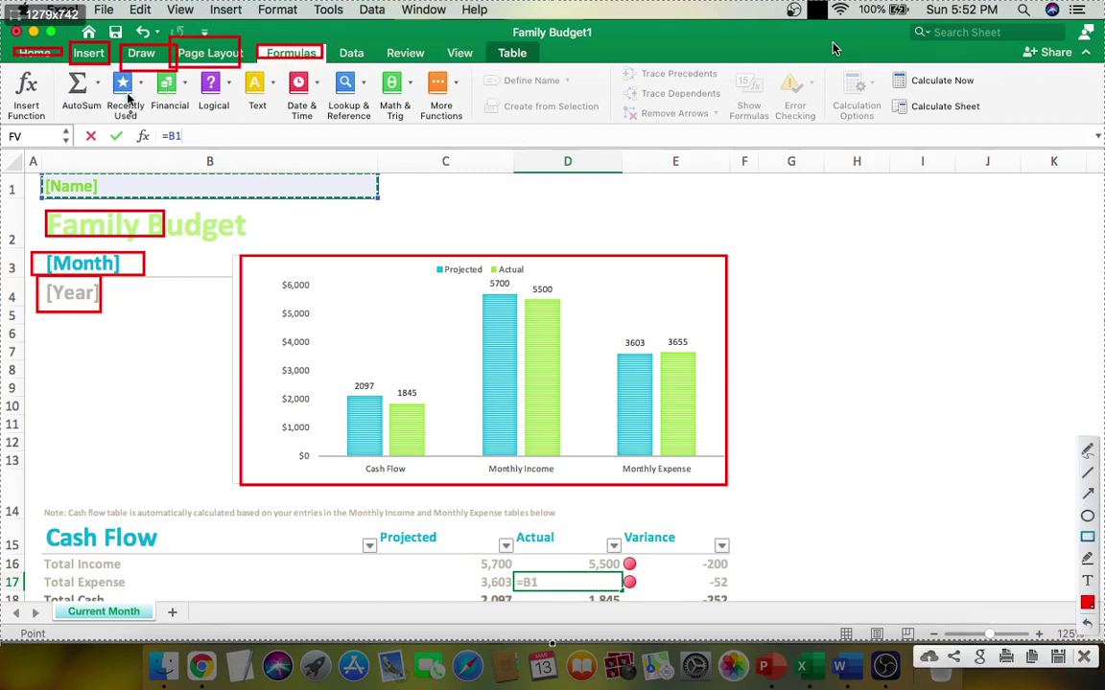
left_click_drag(103, 68, 148, 122)
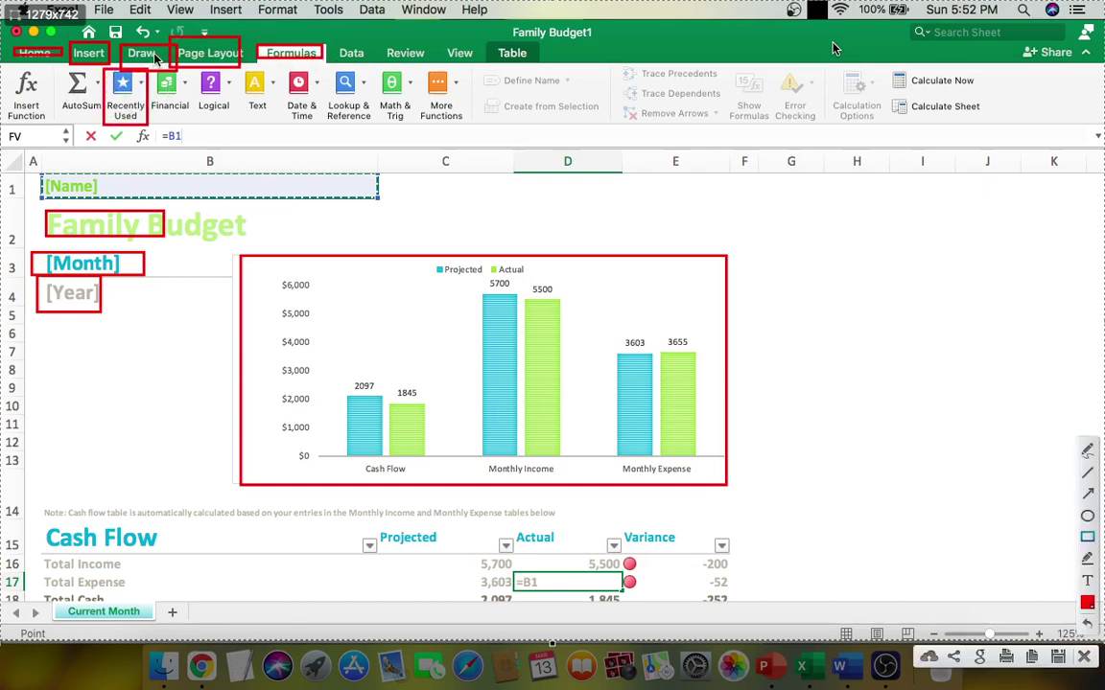
left_click_drag(155, 71, 184, 117)
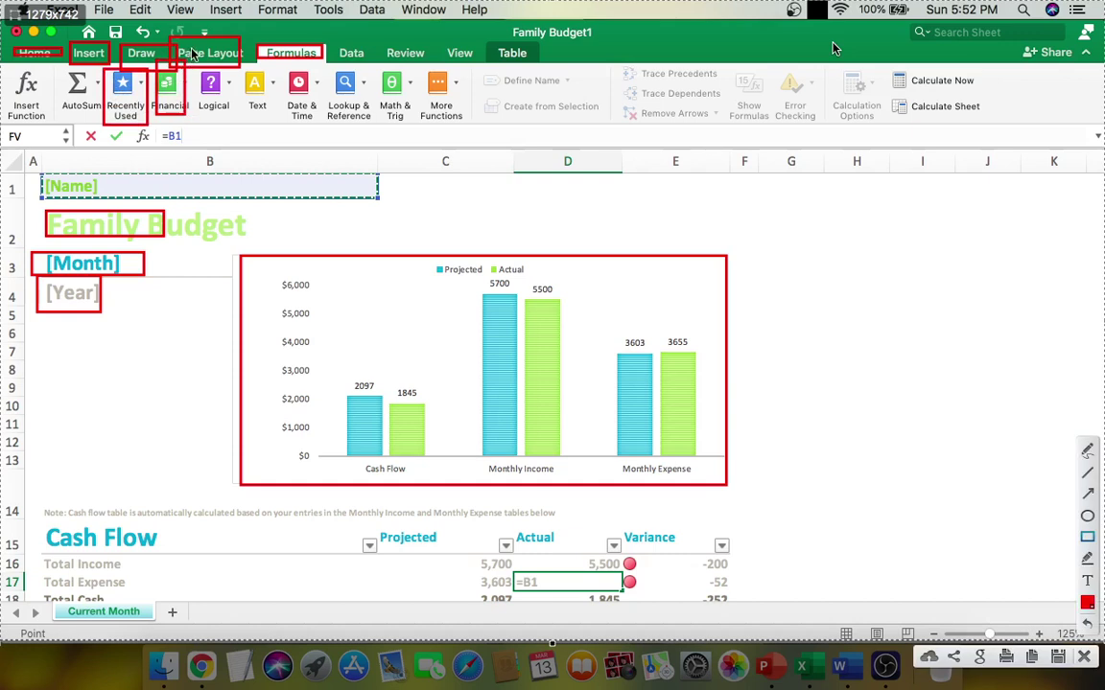
left_click_drag(194, 60, 247, 113)
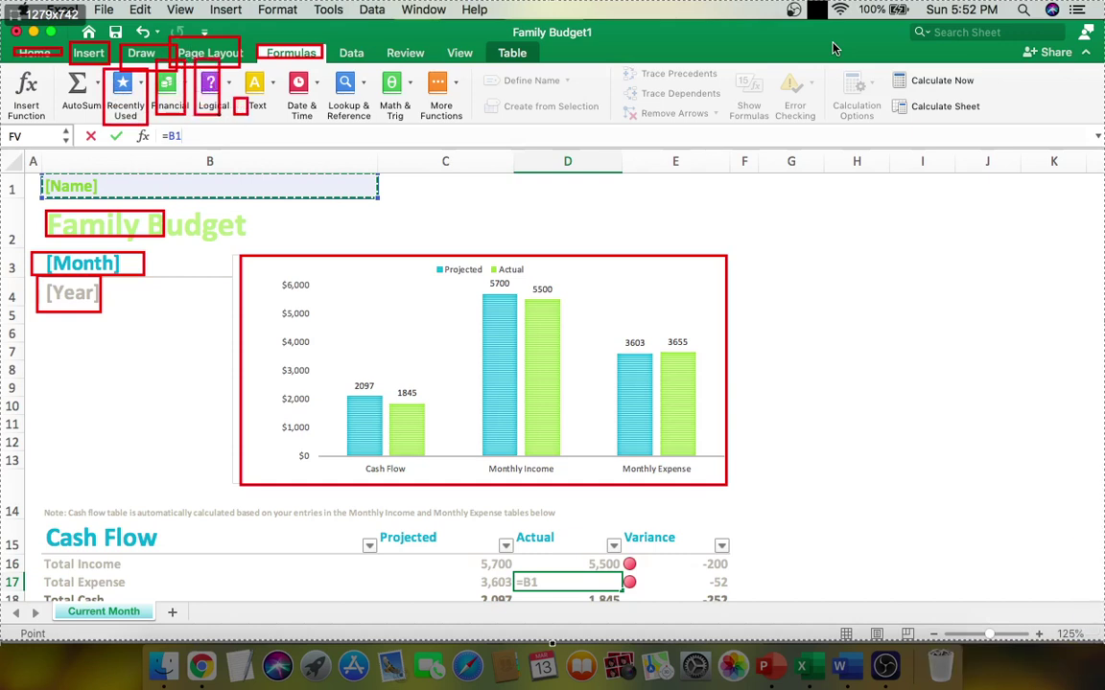
left_click_drag(279, 69, 353, 70)
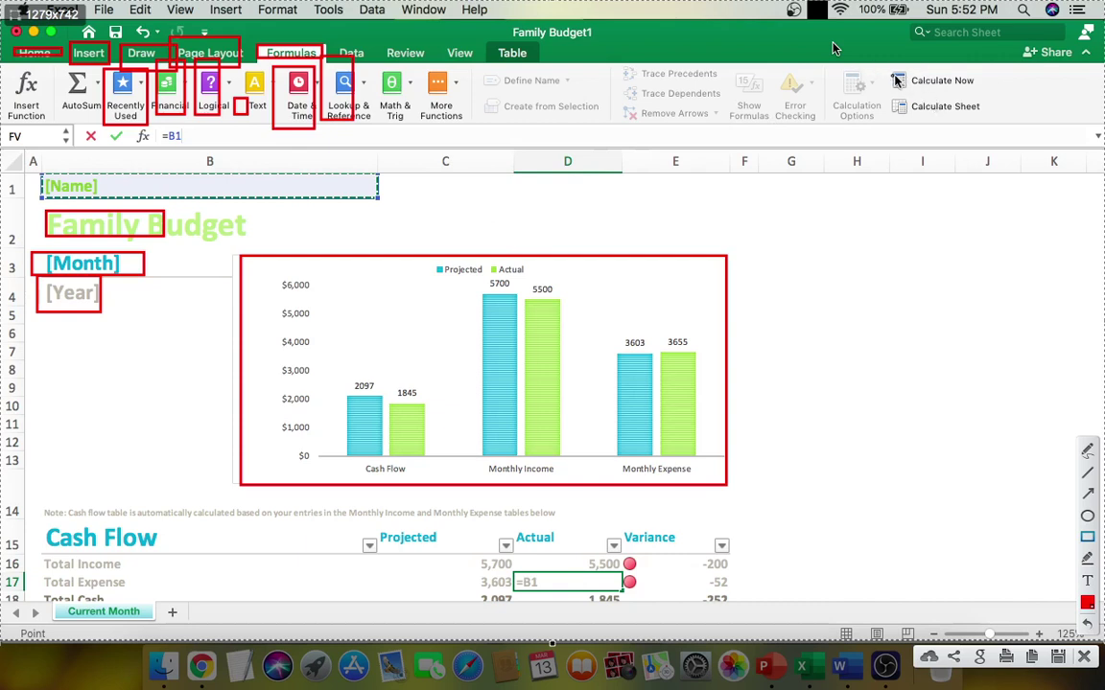
Step: Frame Calculate Now, Calculate Sheet, the trace and remove arrows group, and Error Checking with red rectangles
left_click_drag(878, 72, 982, 91)
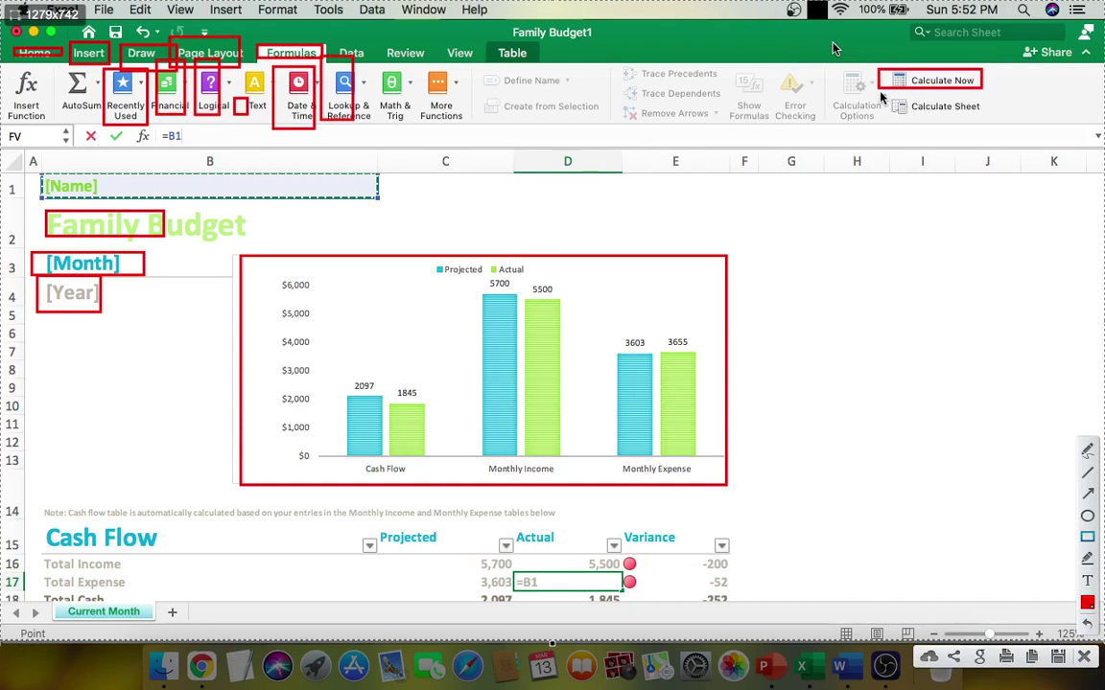
left_click_drag(878, 94, 988, 119)
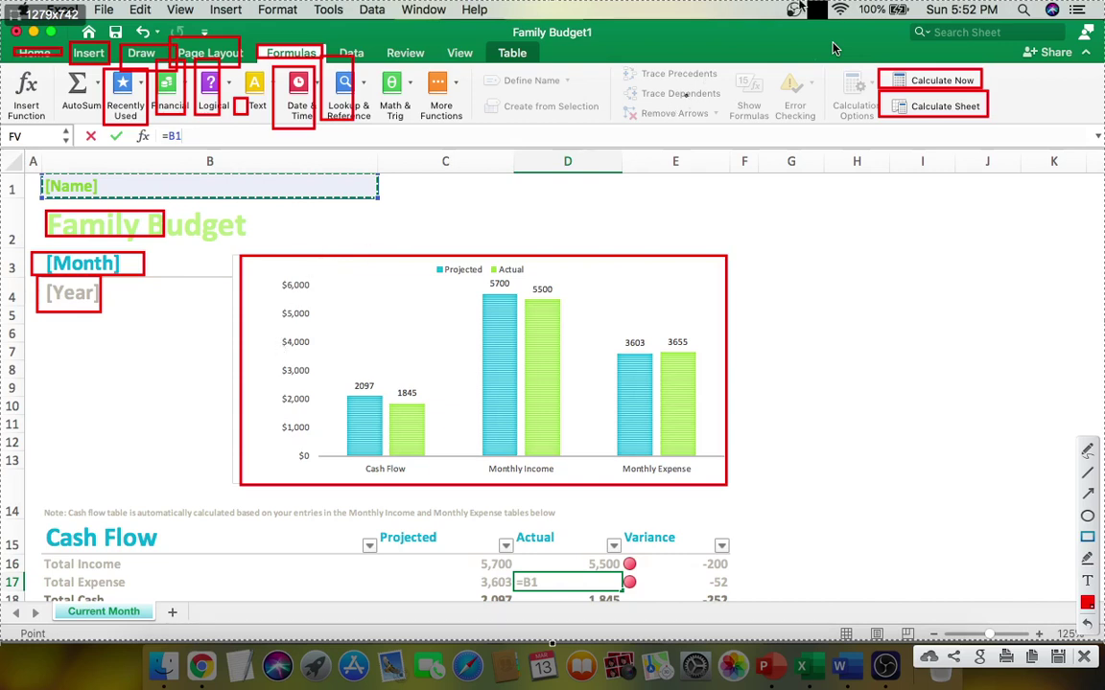
mouse_move(611, 65)
left_mouse_down()
mouse_move(665, 103)
mouse_move(725, 121)
left_mouse_up()
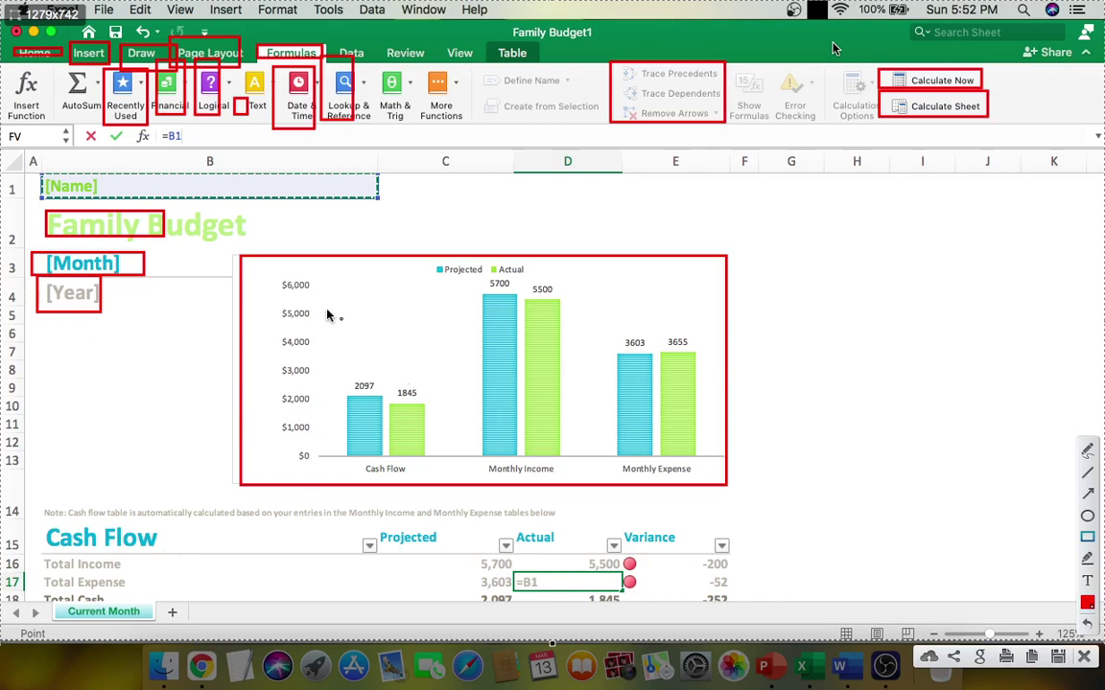
left_click_drag(281, 278, 311, 292)
left_click_drag(759, 65, 818, 135)
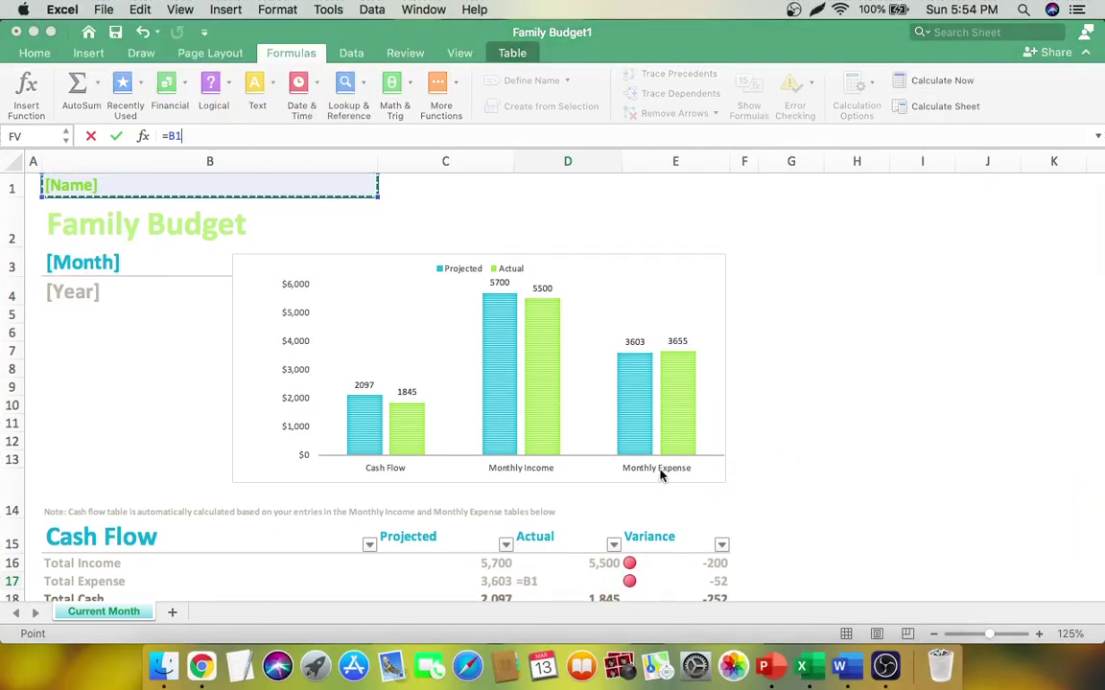
Step: Review the Cash Flow, Monthly Income and Monthly Expense tables below the chart
scroll(659, 469, "down", 5)
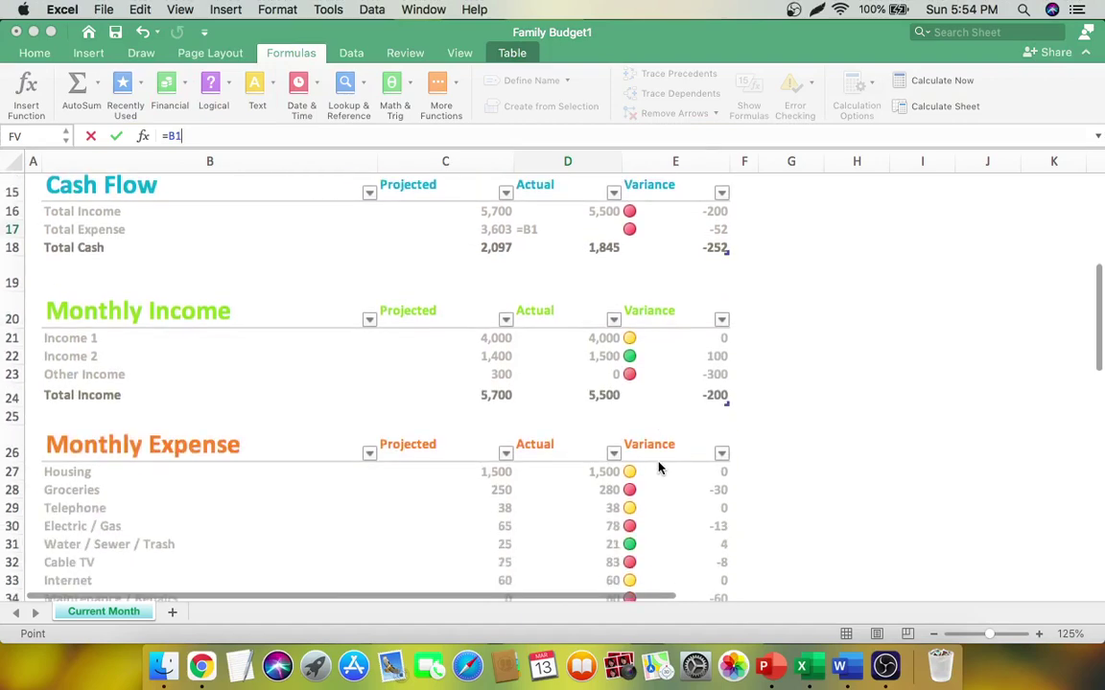
scroll(659, 469, "down", 3)
scroll(646, 469, "up", 8)
scroll(647, 469, "down", 3)
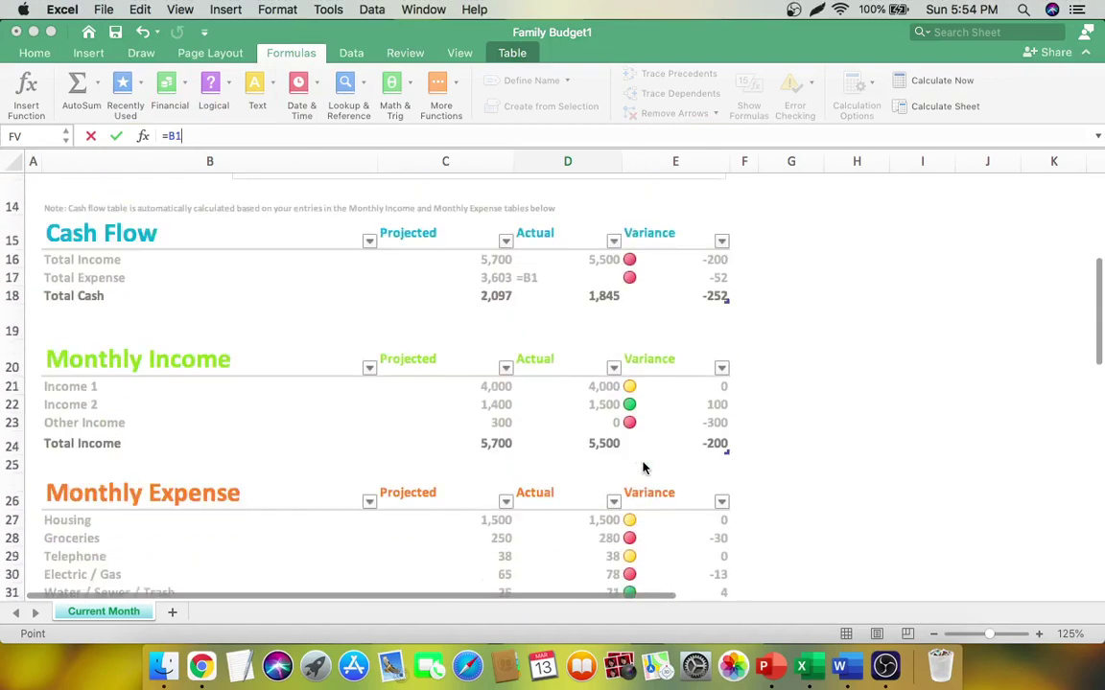
scroll(644, 466, "down", 10)
scroll(644, 460, "up", 9)
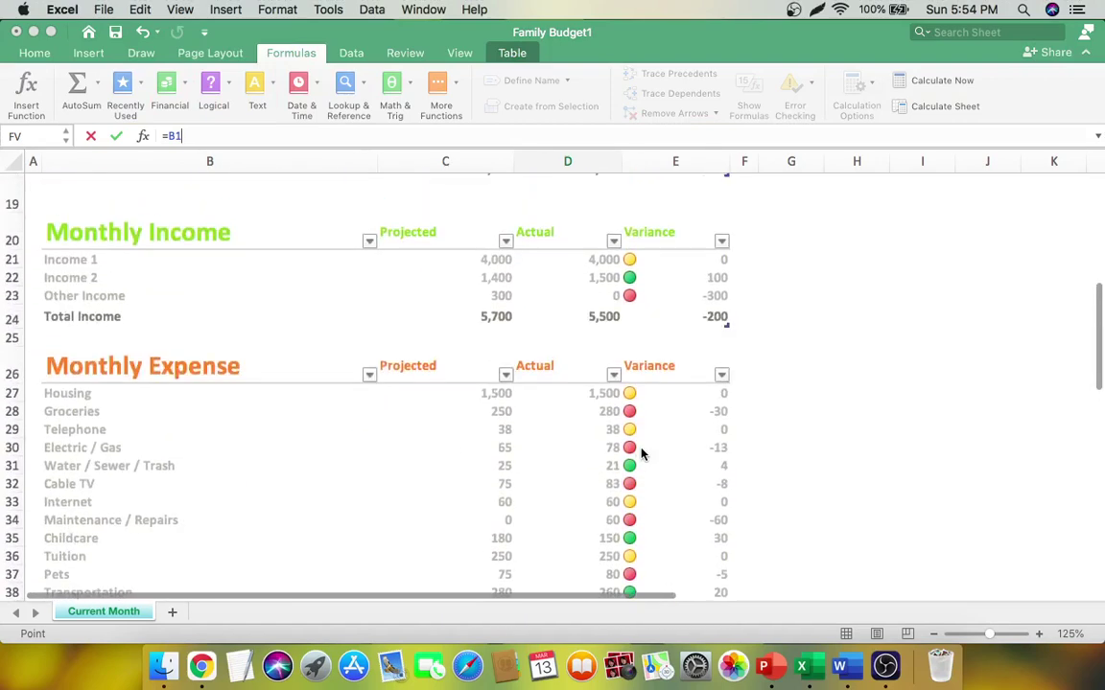
scroll(642, 454, "up", 6)
Step: Set the Actual Total Expense in the Cash Flow table to =C16
left_click(492, 563)
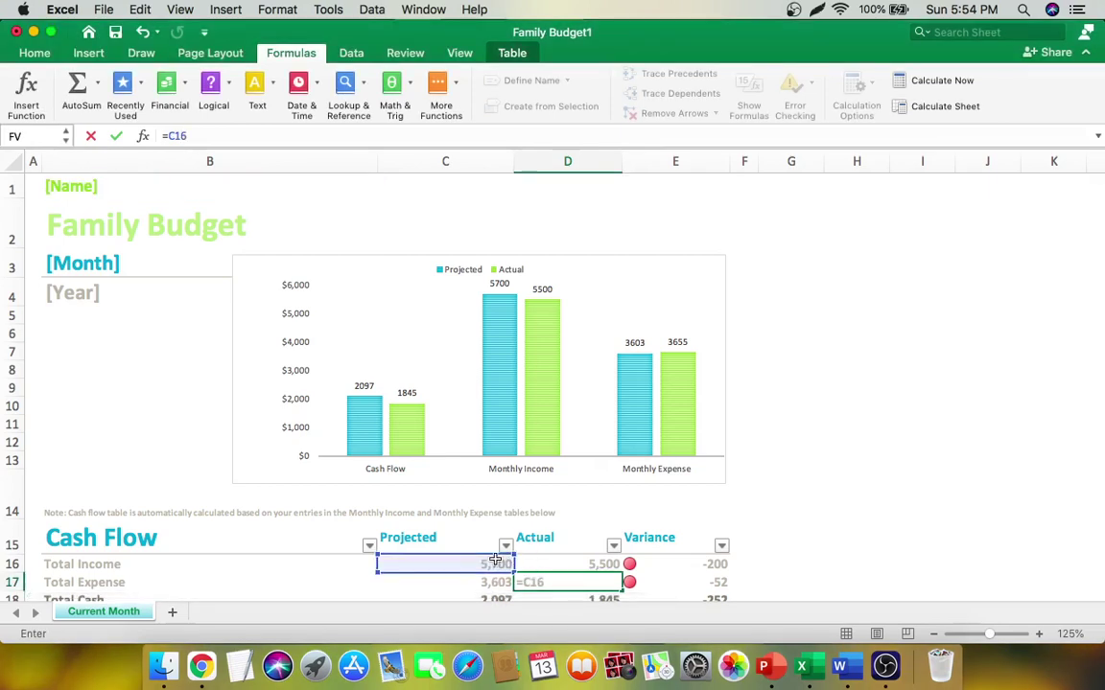
key("Return")
Step: Clear the formula from the Projected Total Income cell of the Cash Flow table
left_click(495, 564)
double_click(495, 563)
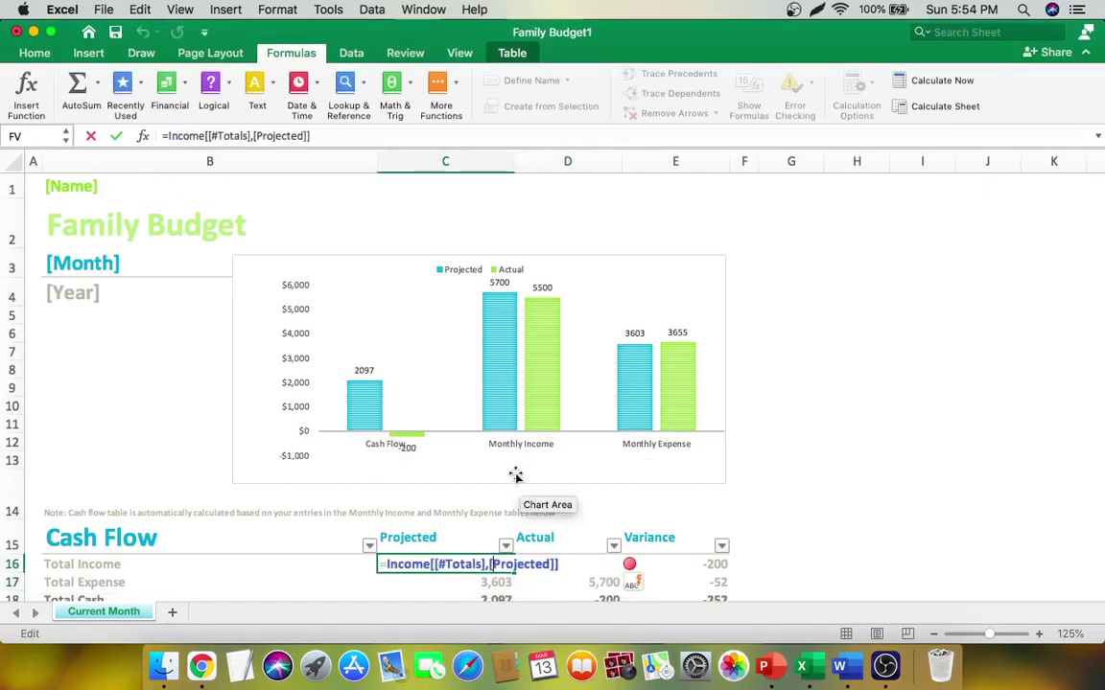
double_click(499, 564)
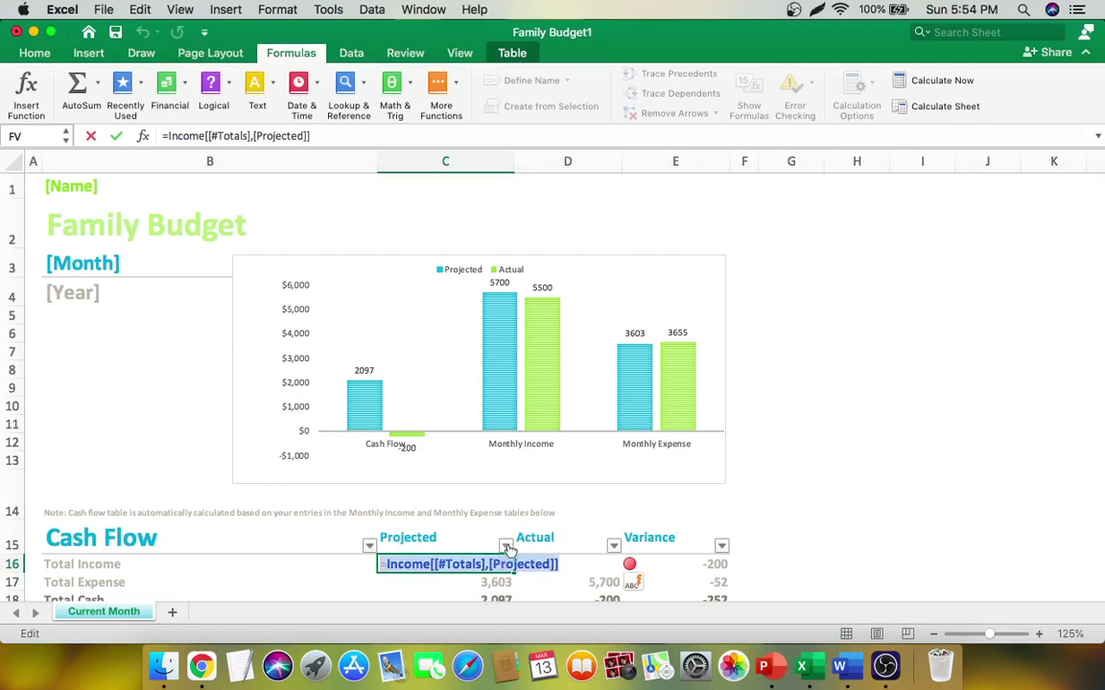
key("BackSpace")
key("BackSpace")
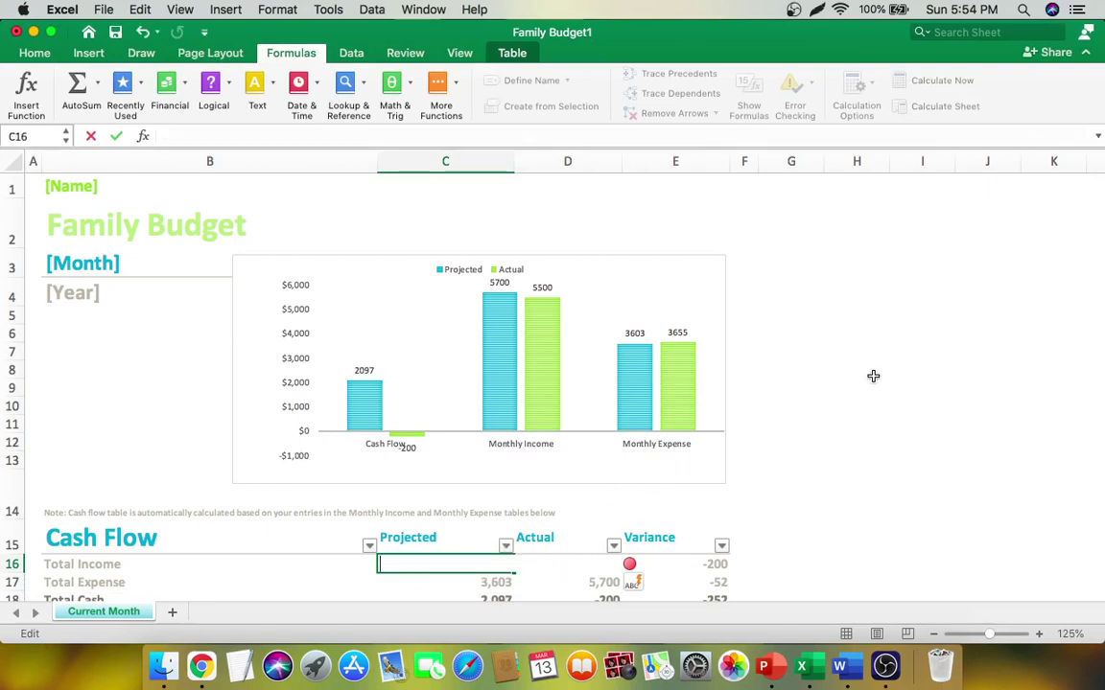
left_click(873, 376)
Step: Set the Projected Total Income in the Cash Flow table to 7000
scroll(840, 448, "down", 2)
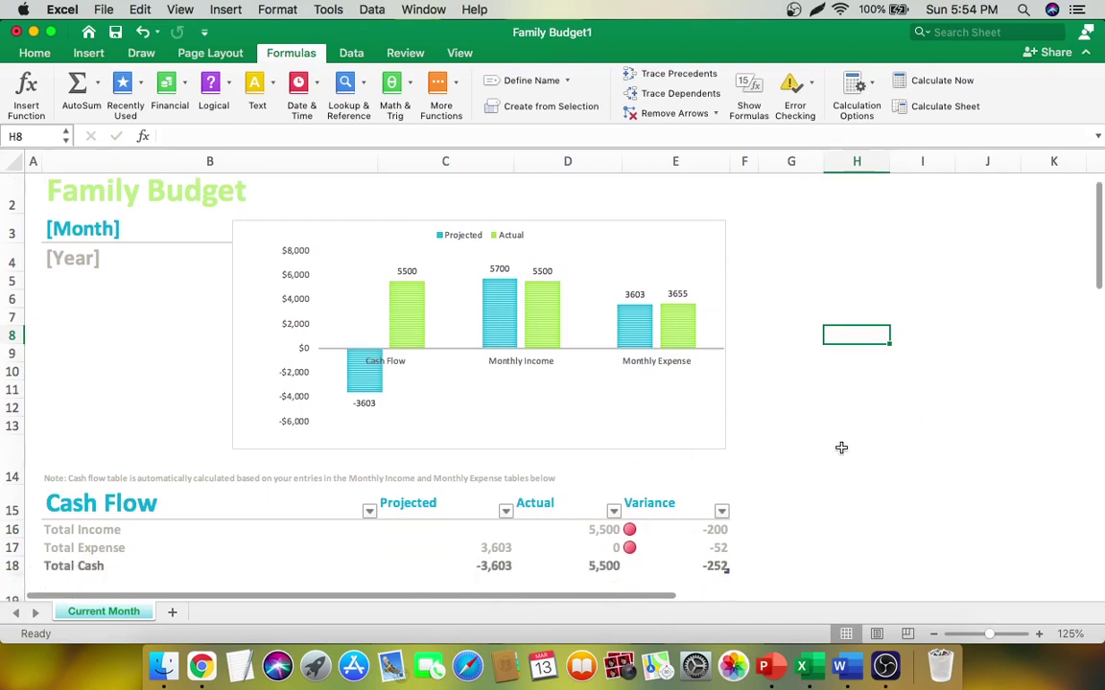
left_click(510, 529)
left_click_drag(513, 528, 515, 533)
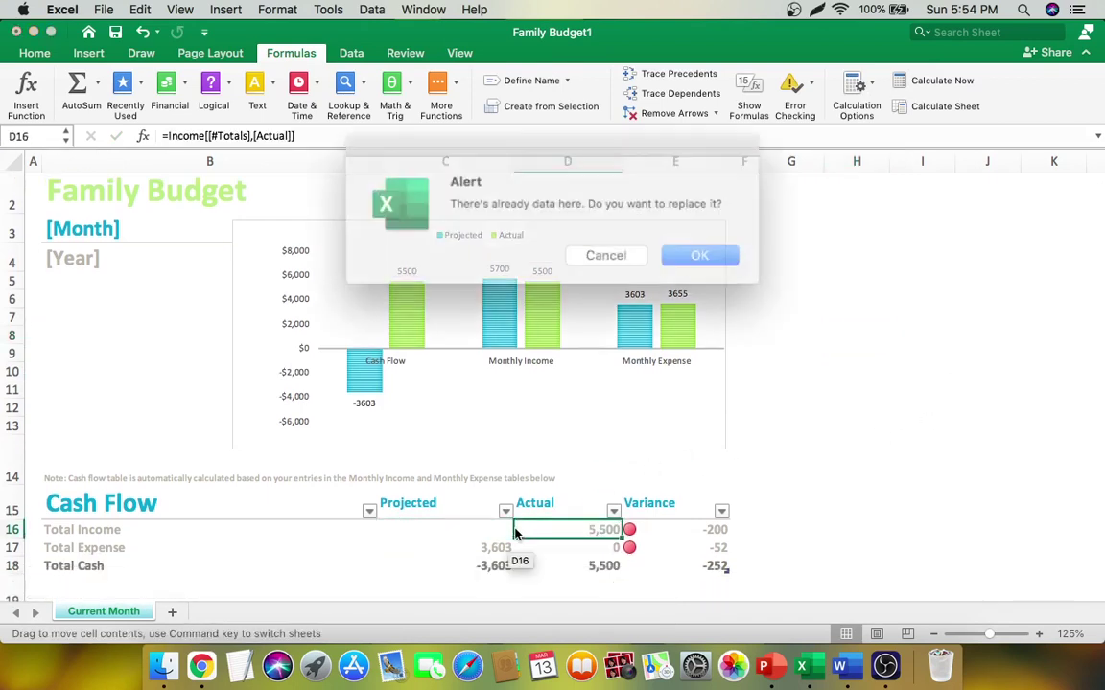
left_click(607, 247)
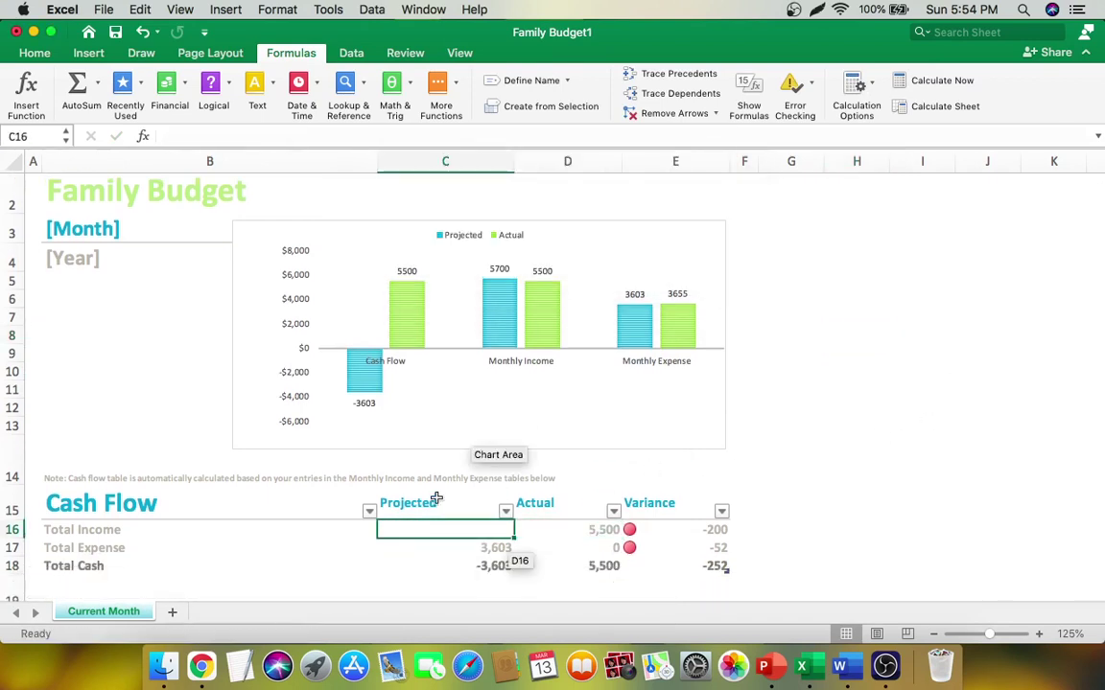
double_click(425, 528)
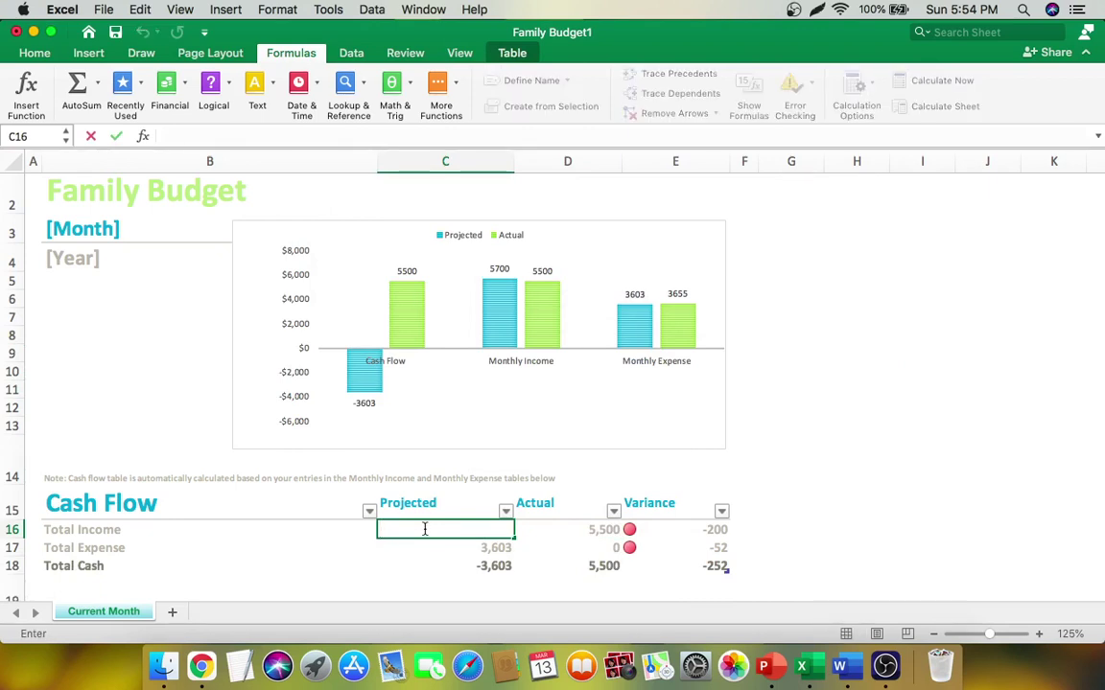
type("7000")
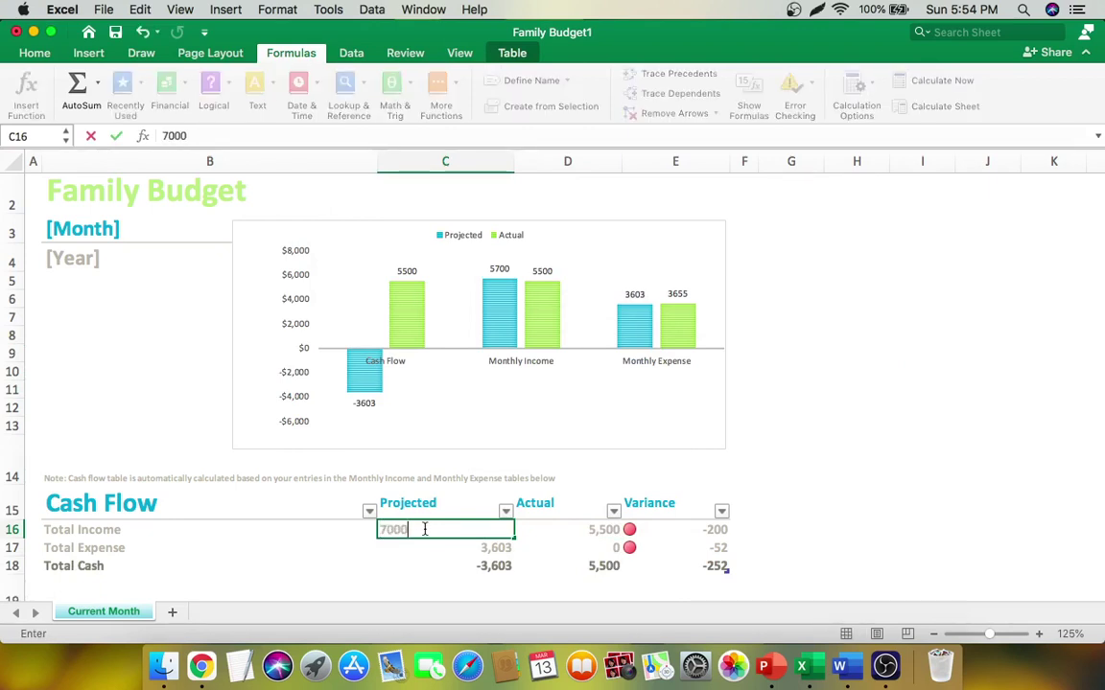
left_click(846, 493)
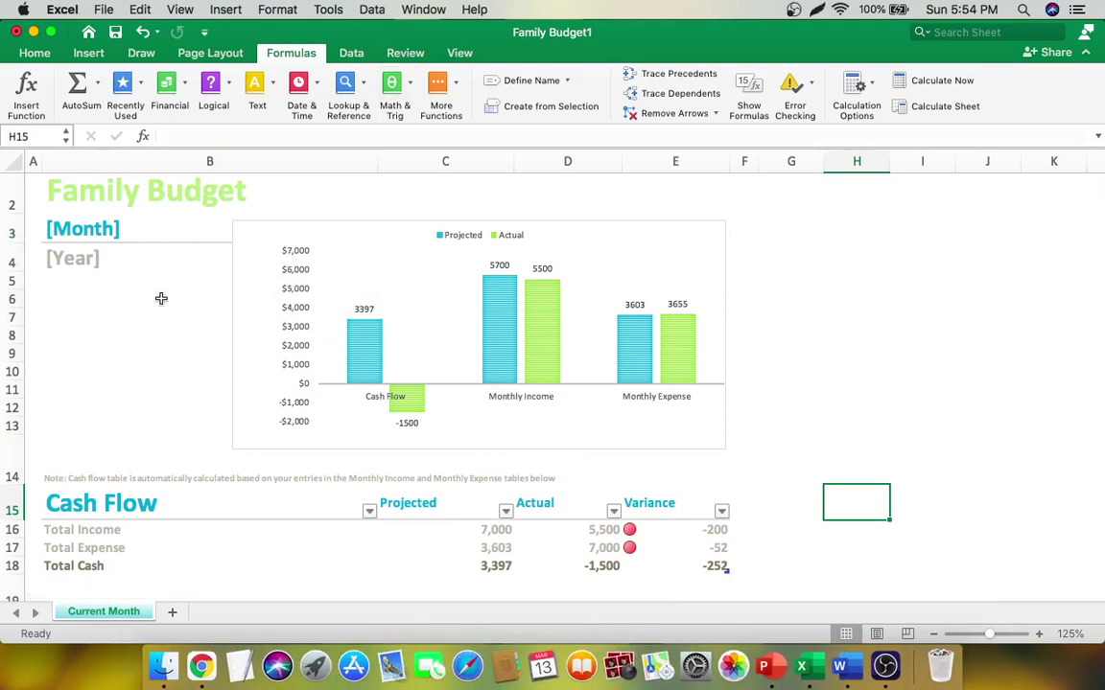
Step: Try Trace Error on the empty cell H15, and run Error Checking on the sheet, dismissing each alert
left_click(811, 84)
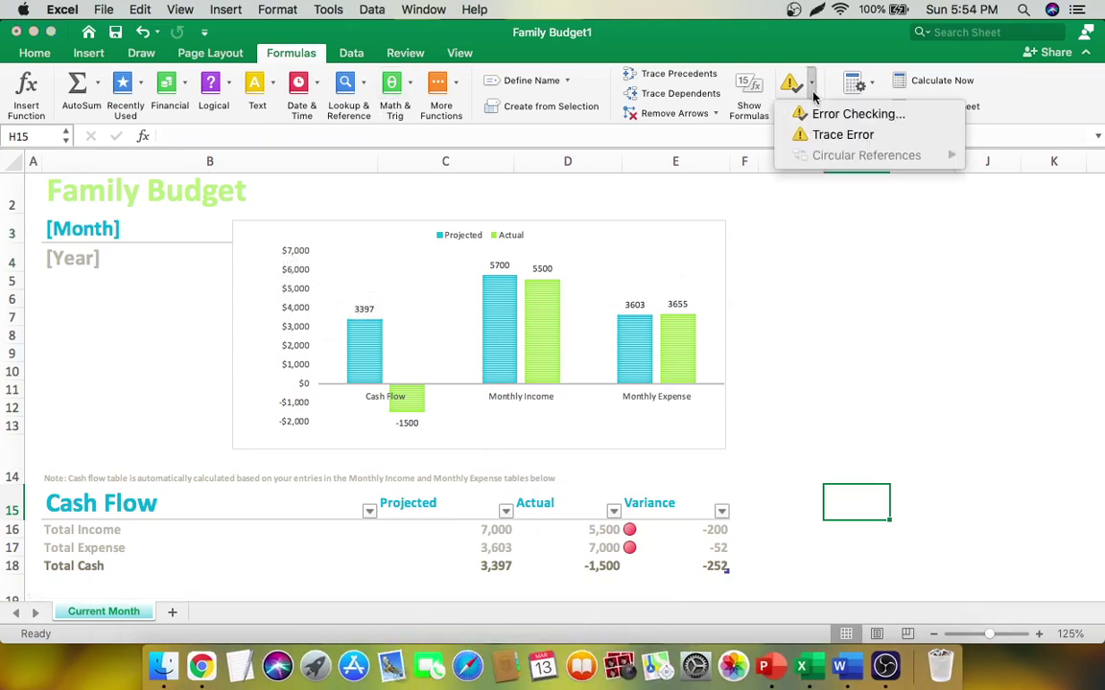
left_click(841, 134)
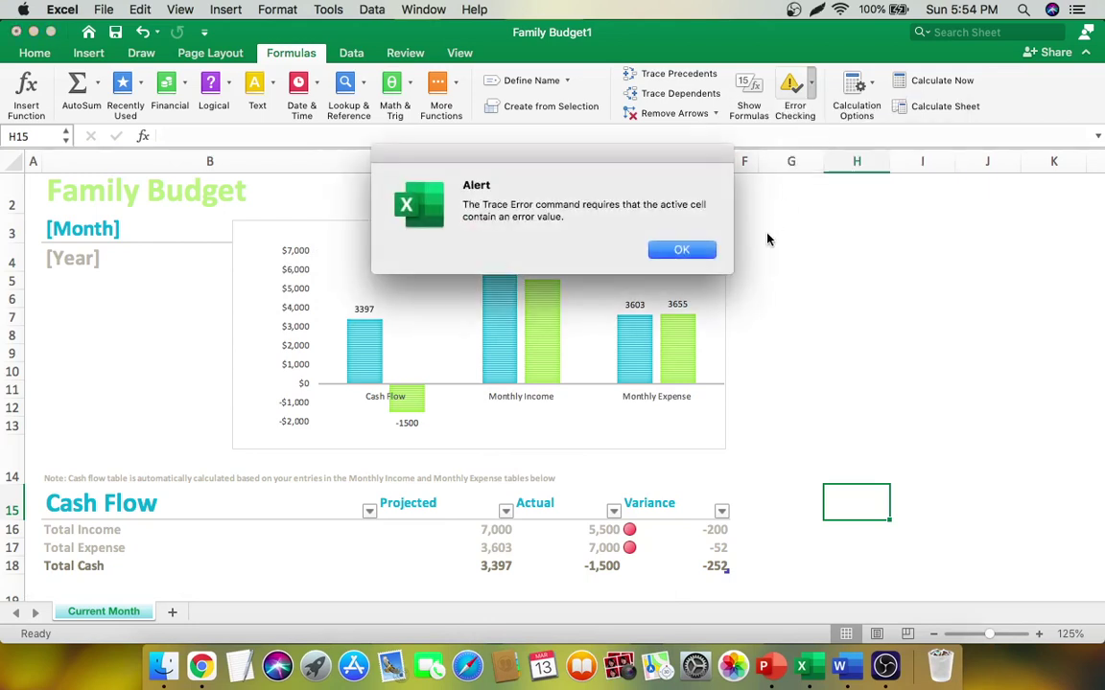
left_click(679, 249)
left_click(792, 91)
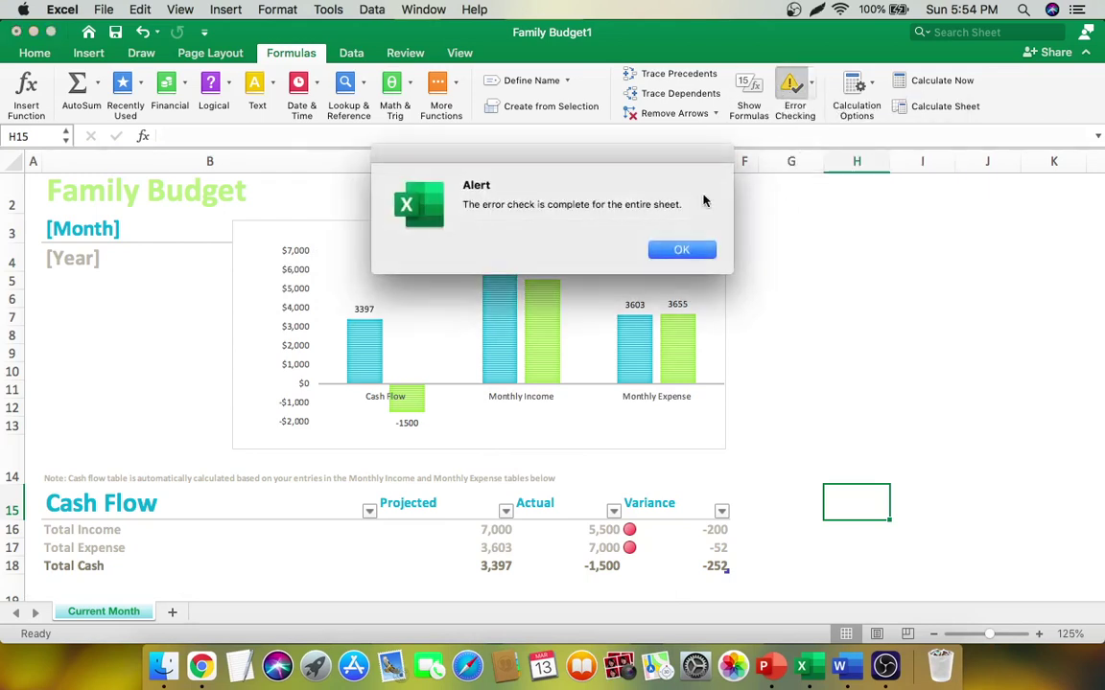
left_click(662, 253)
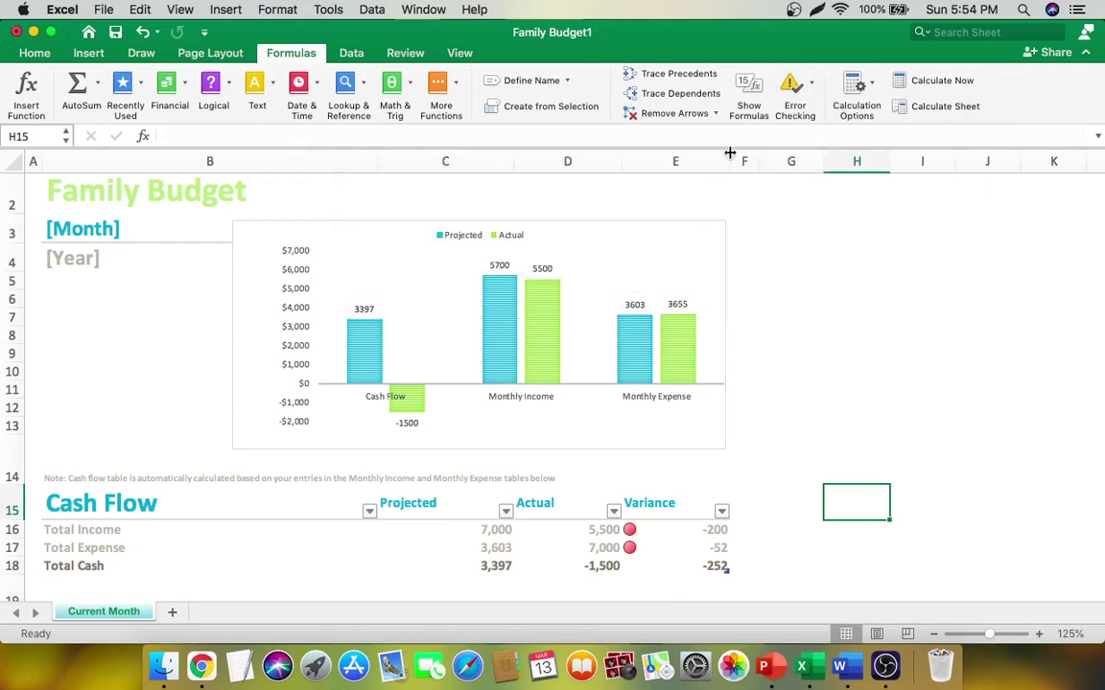
left_click(811, 84)
left_click(824, 113)
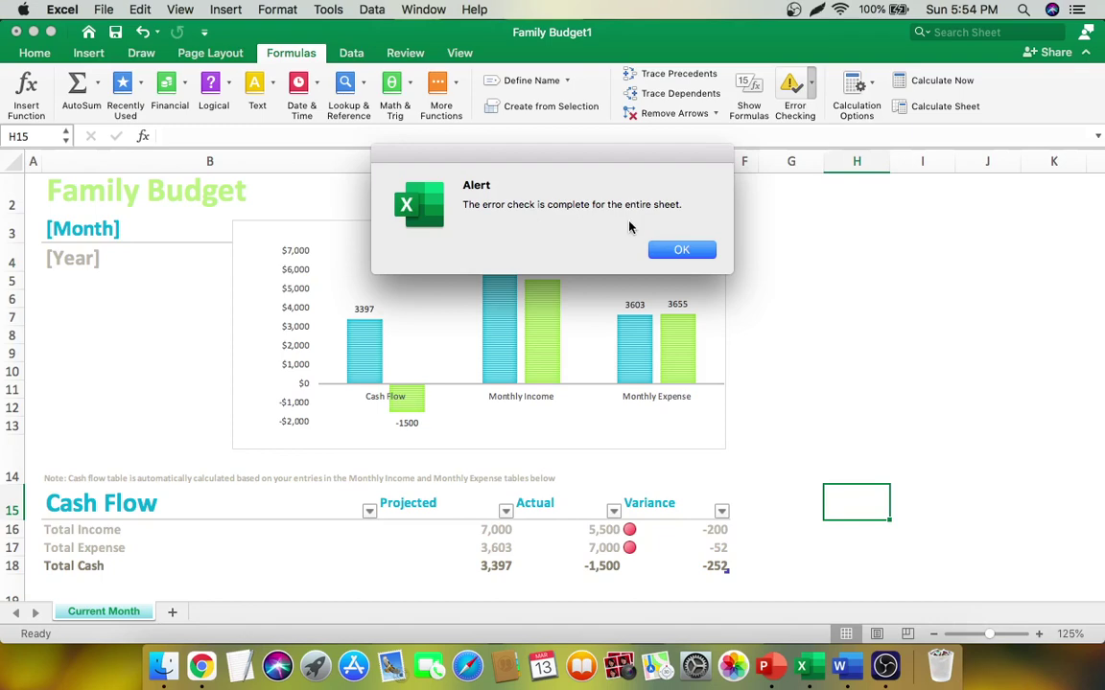
left_click(669, 249)
Step: Replace the formula in the Projected Total Expense cell of the Cash Flow table with 6677
scroll(554, 394, "down", 2)
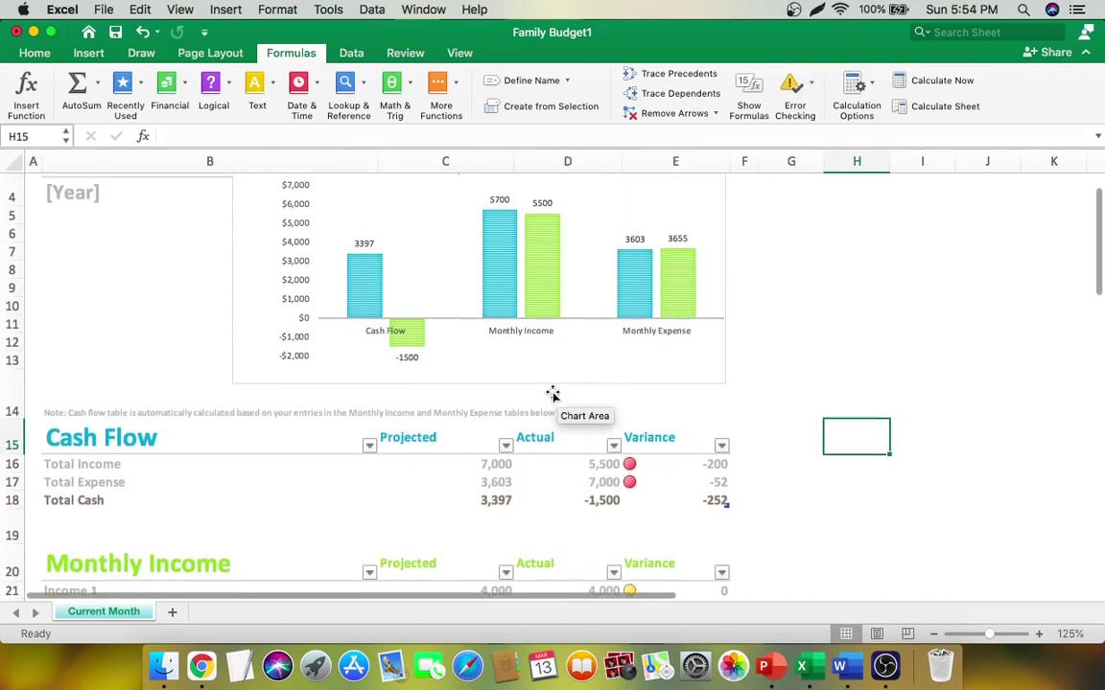
scroll(553, 394, "down", 5)
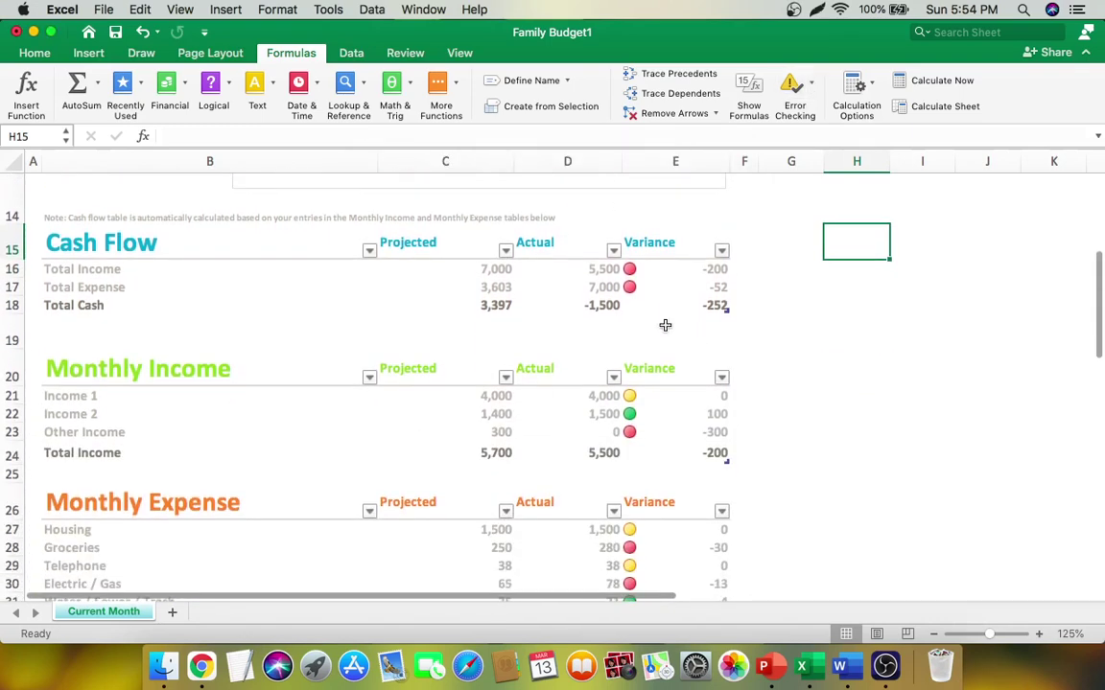
left_click(500, 284)
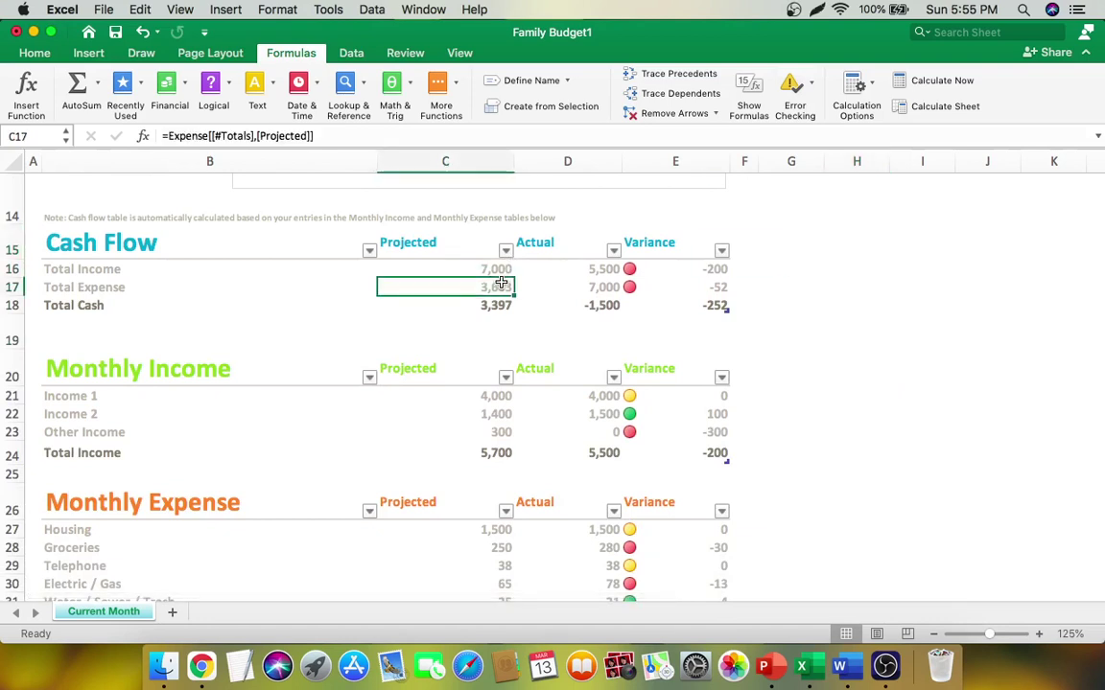
double_click(502, 283)
key("Escape")
double_click(495, 283)
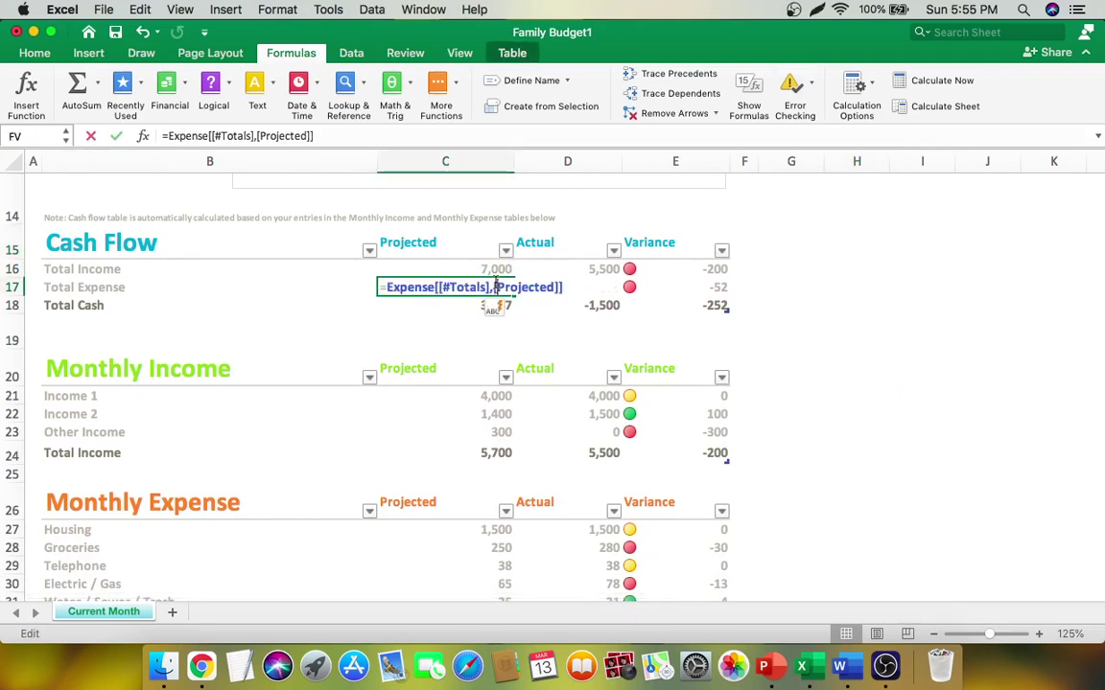
triple_click(458, 281)
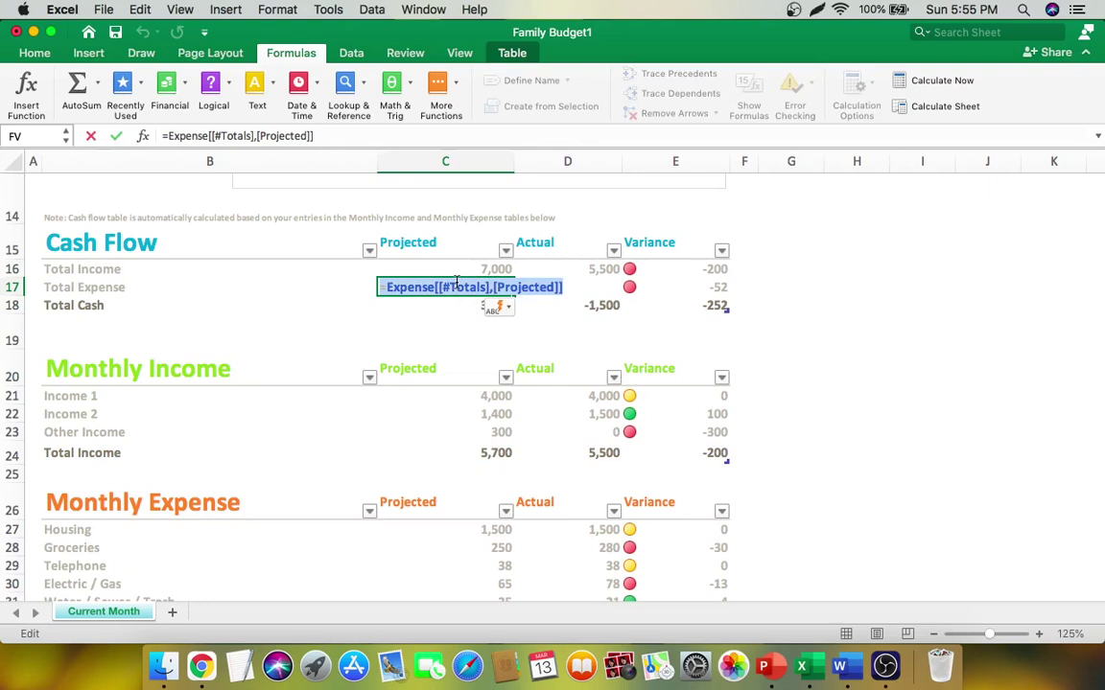
type("6677")
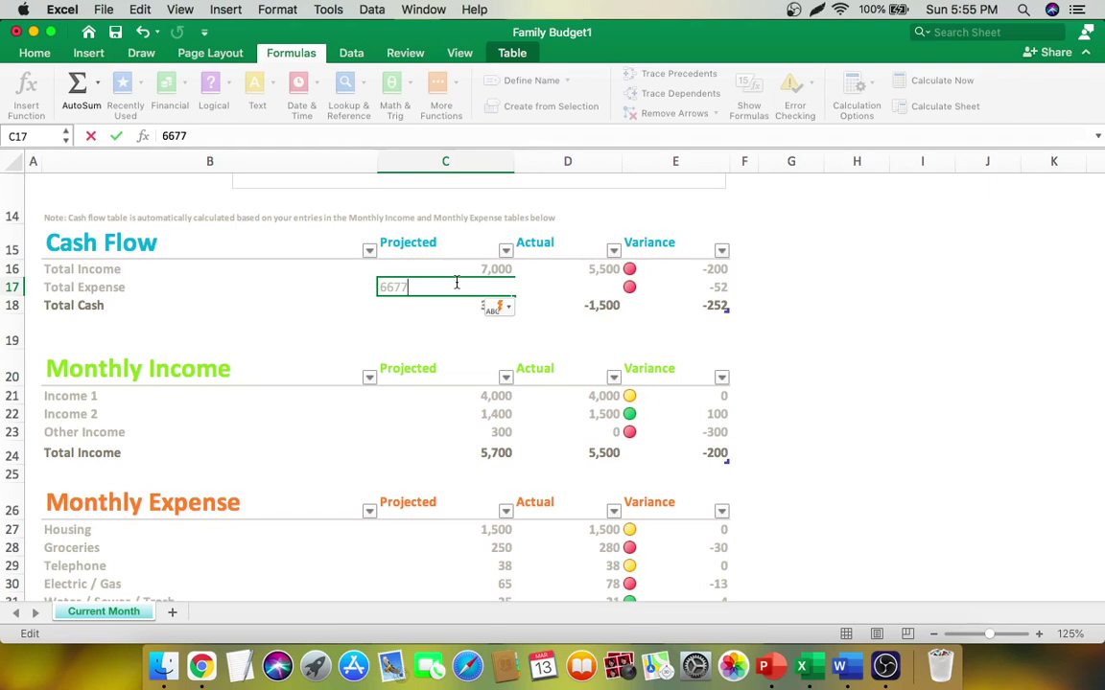
key("Return")
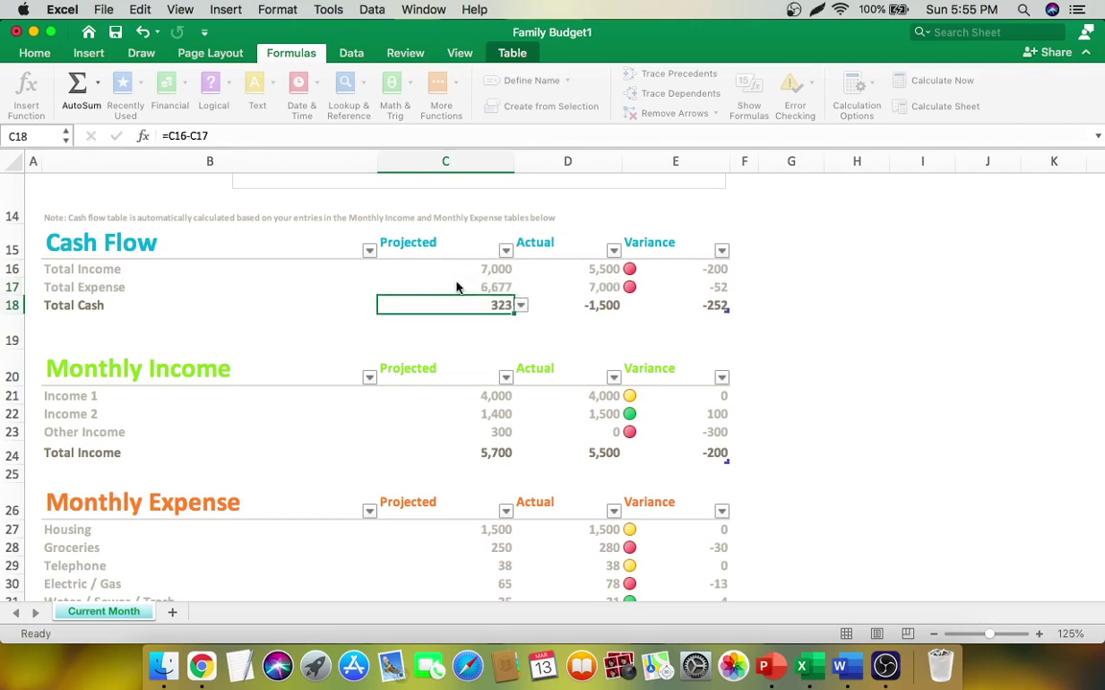
Step: Start a Lightshot capture of the whole sheet and frame the title and chart area and the Cash Flow figures with red rectangles
scroll(474, 329, "up", 6)
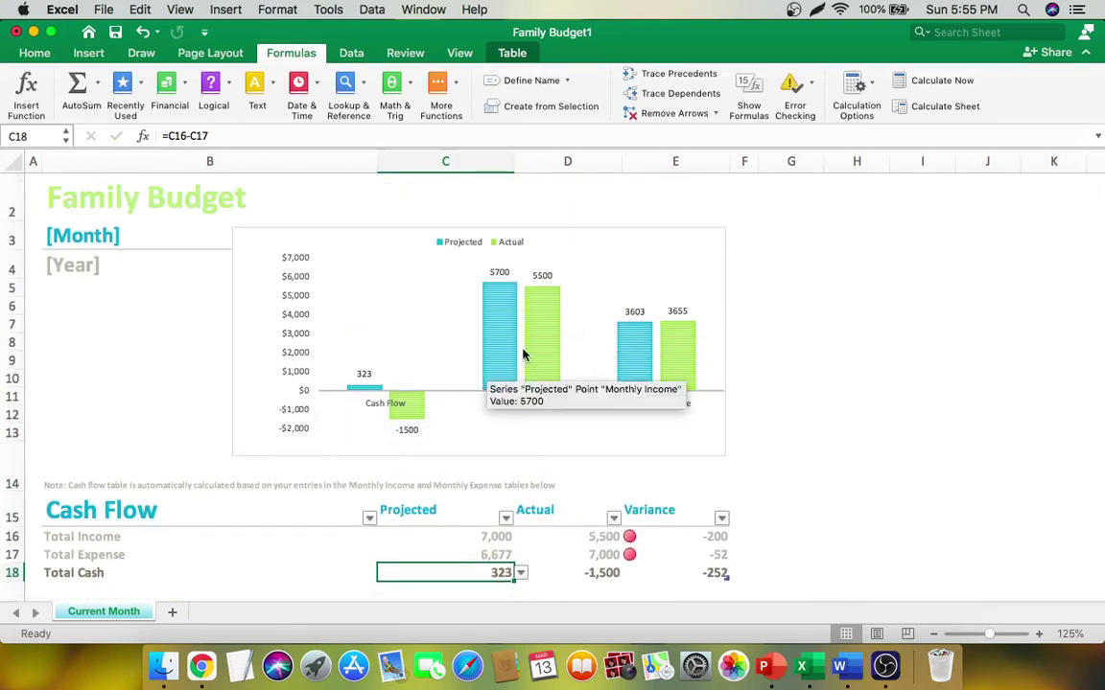
left_click(795, 10)
left_click(815, 10)
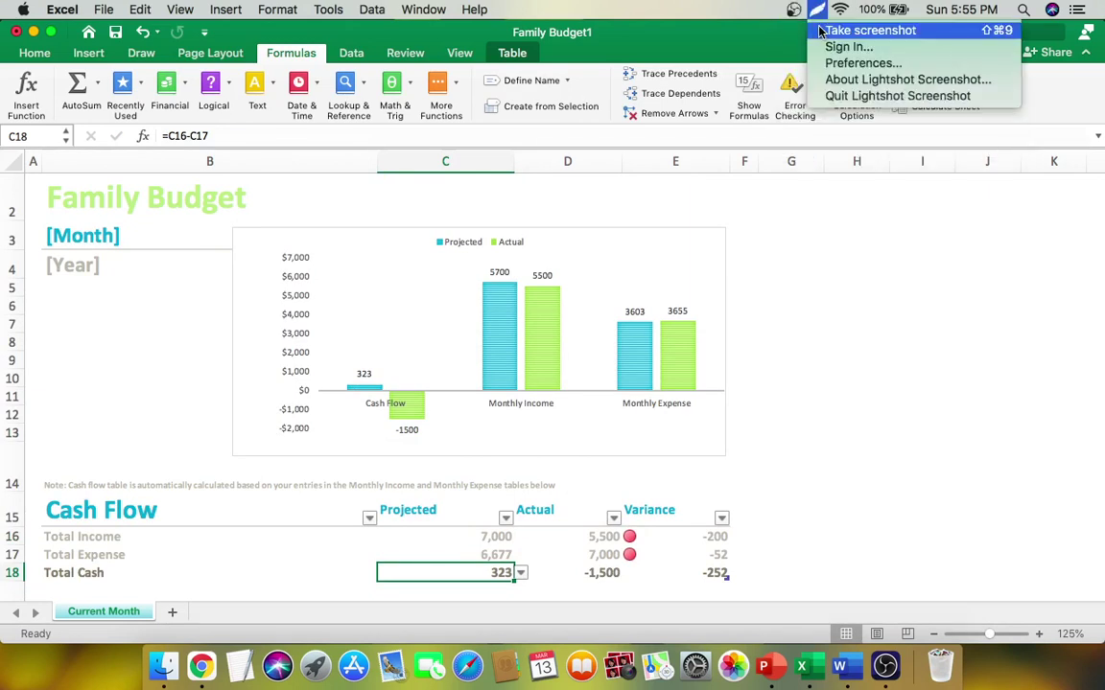
left_click(820, 32)
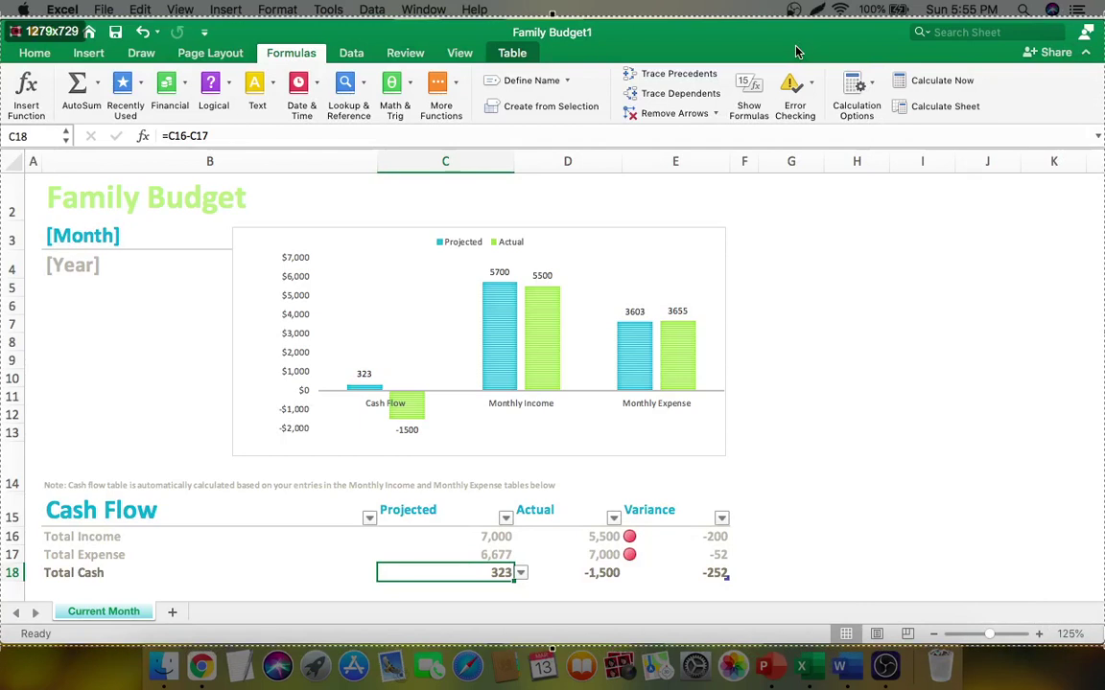
left_click(795, 51)
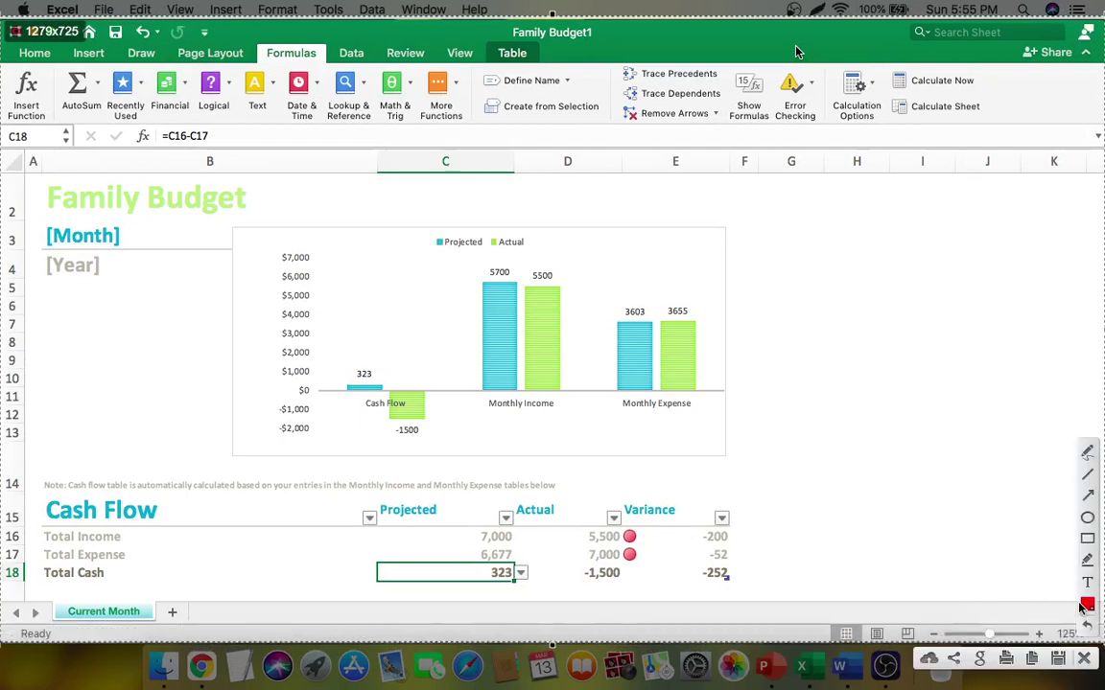
left_click(1087, 538)
mouse_move(40, 179)
left_mouse_down()
mouse_move(427, 399)
mouse_move(629, 488)
mouse_move(767, 486)
left_mouse_up()
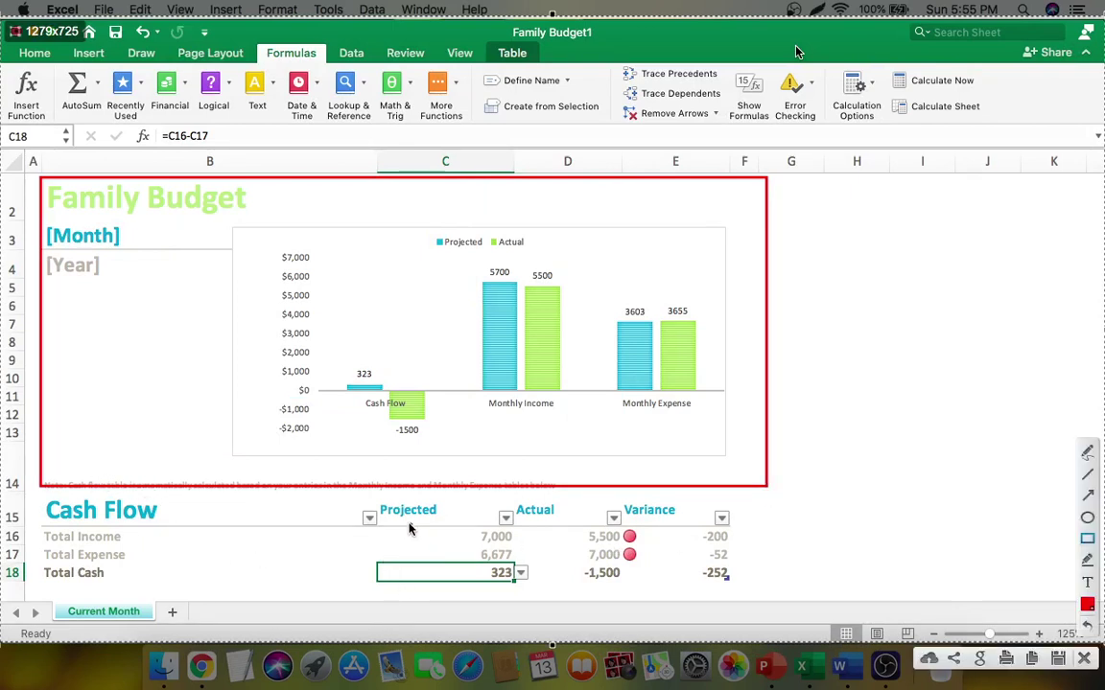
left_click_drag(408, 525, 753, 580)
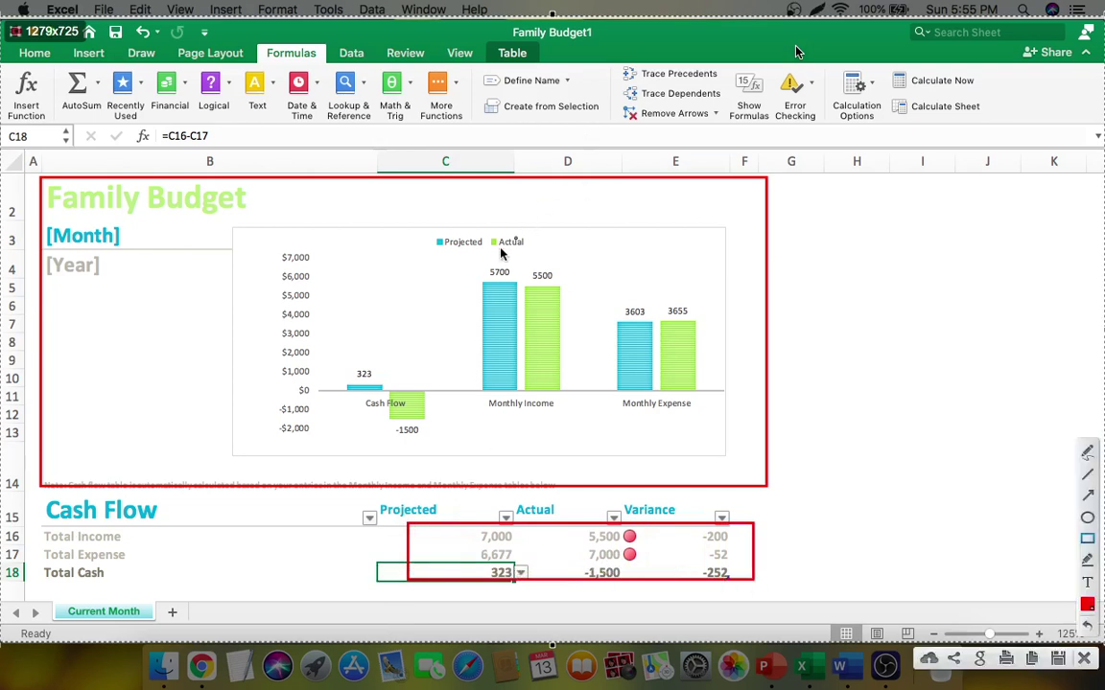
Step: Frame the chart's Monthly Income bars and the Actual Total Income value in red, and close the capture
left_click_drag(459, 257, 571, 413)
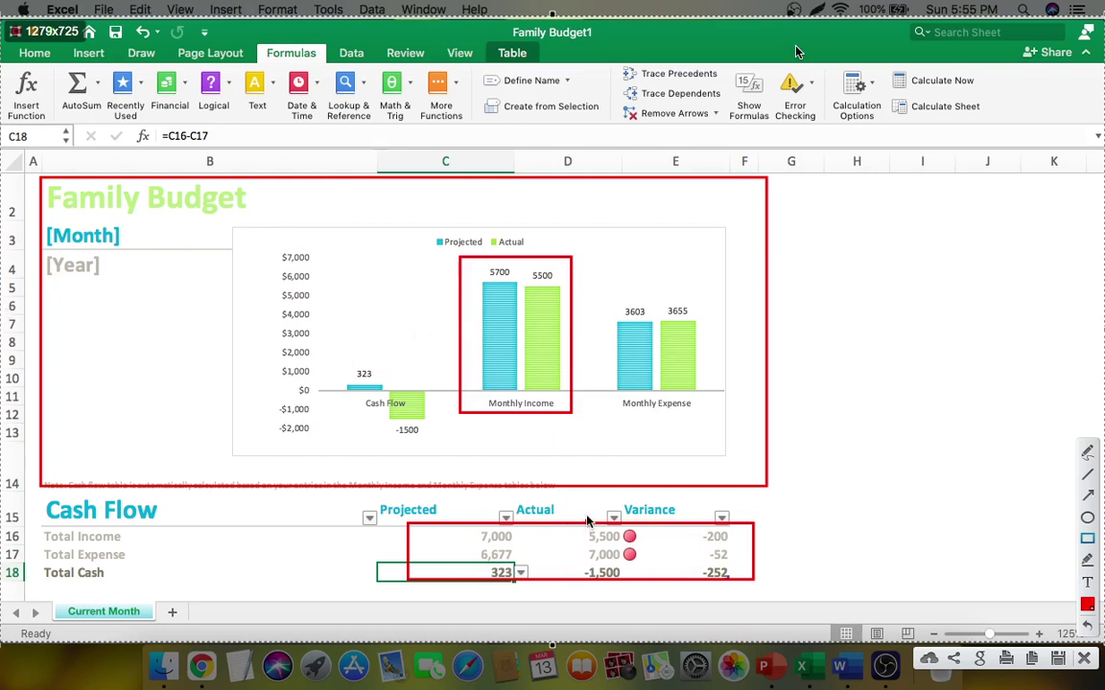
left_click_drag(584, 515, 624, 542)
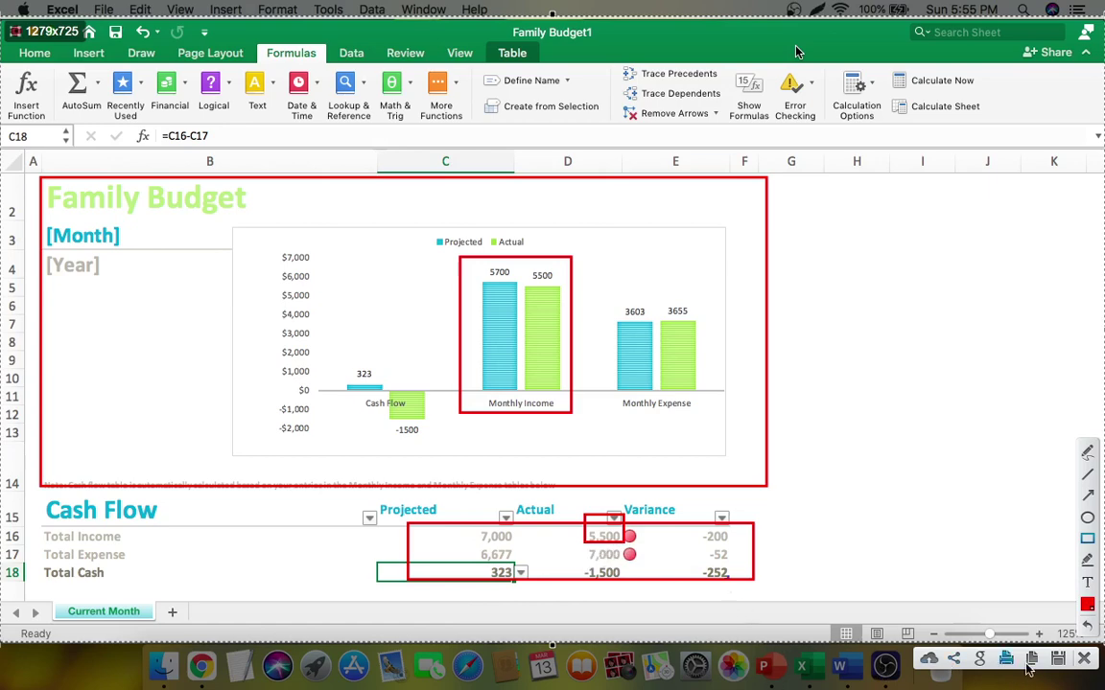
key("Escape")
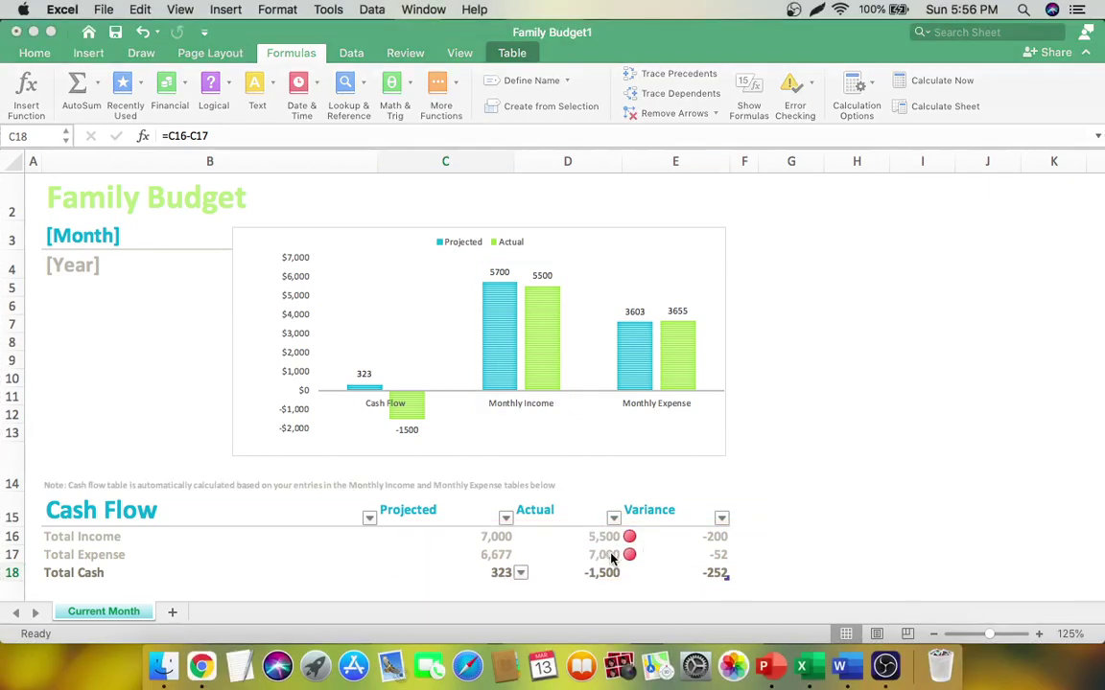
Step: Replace the formula in the Actual Total Expense cell of the Cash Flow table with 4000
left_click(611, 556)
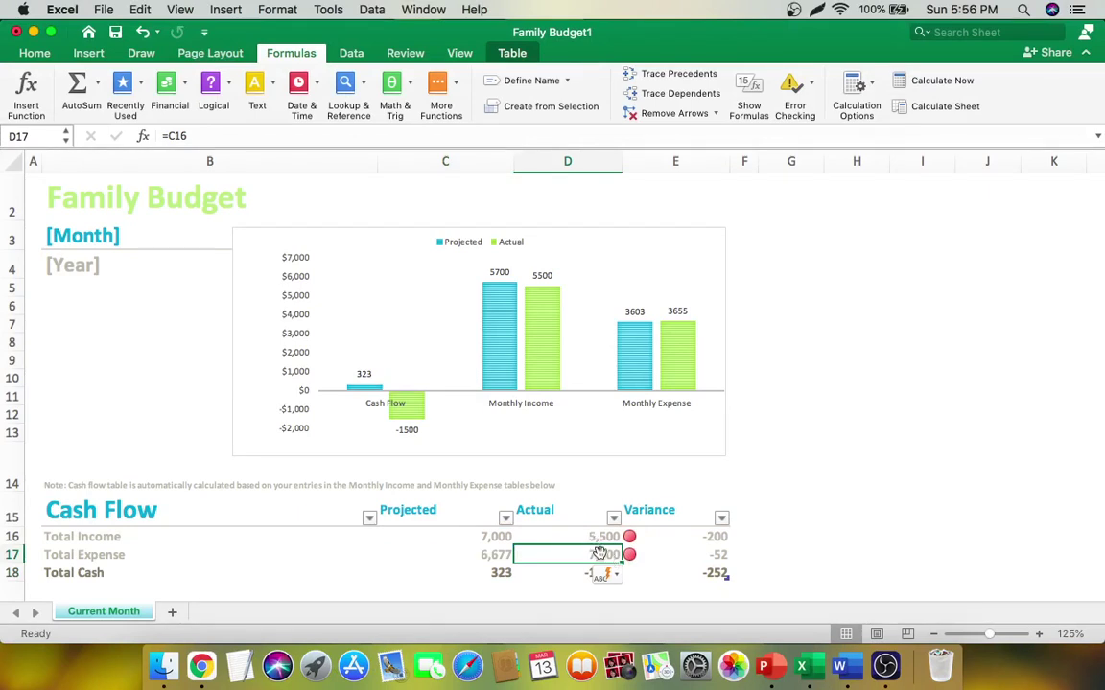
double_click(599, 554)
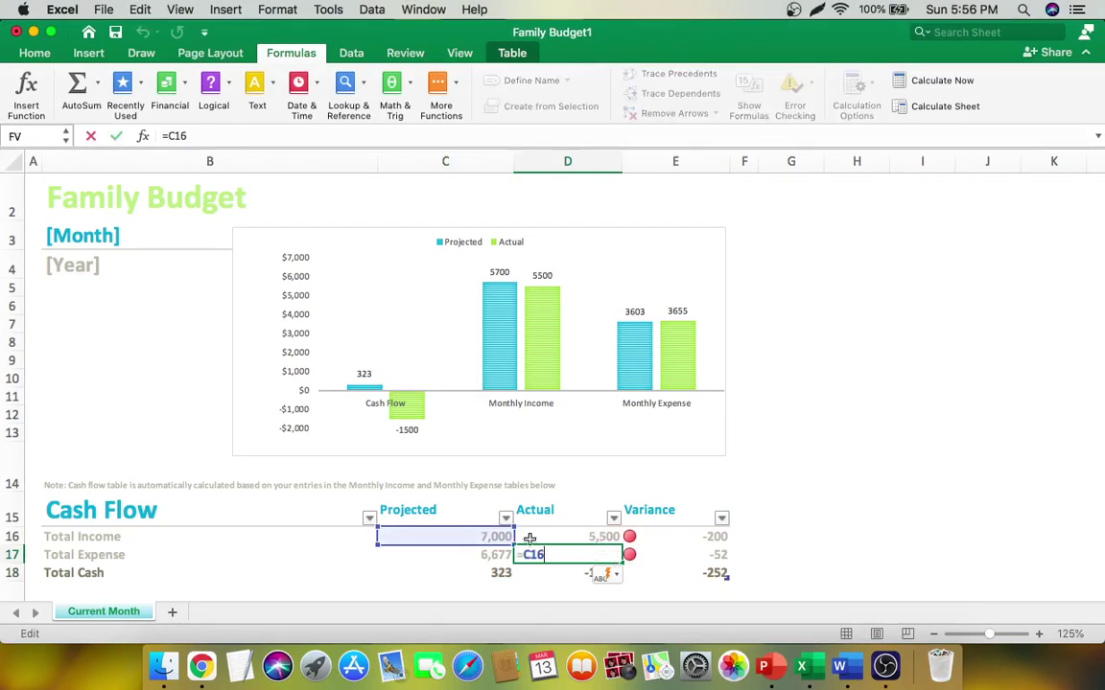
left_click_drag(264, 138, 165, 138)
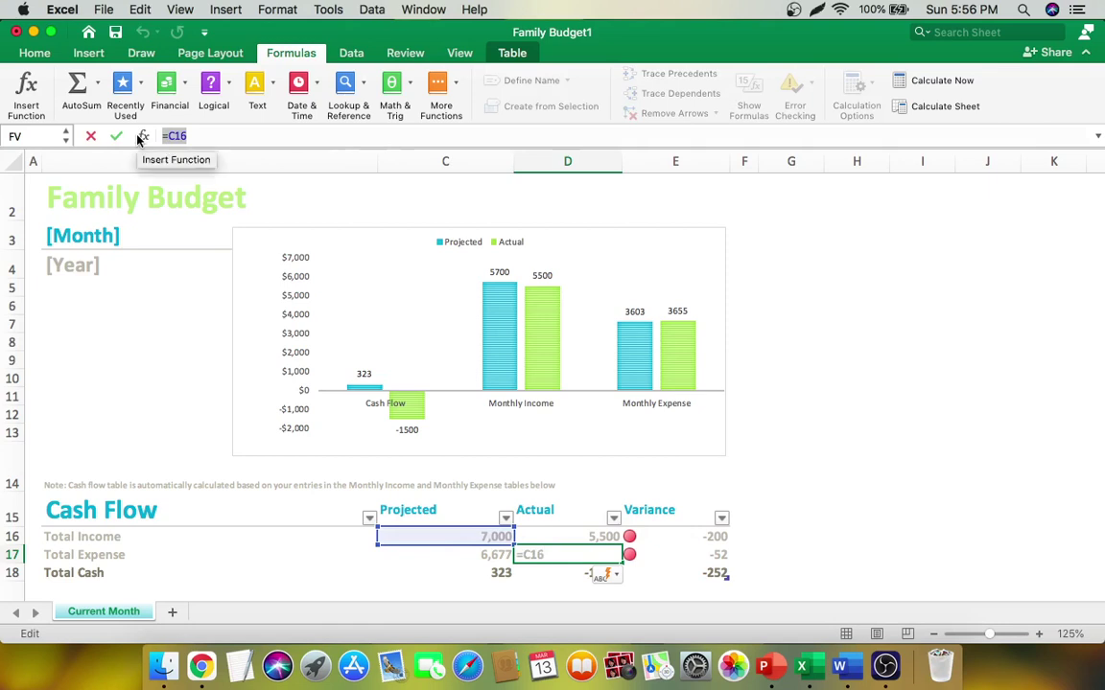
type("4000")
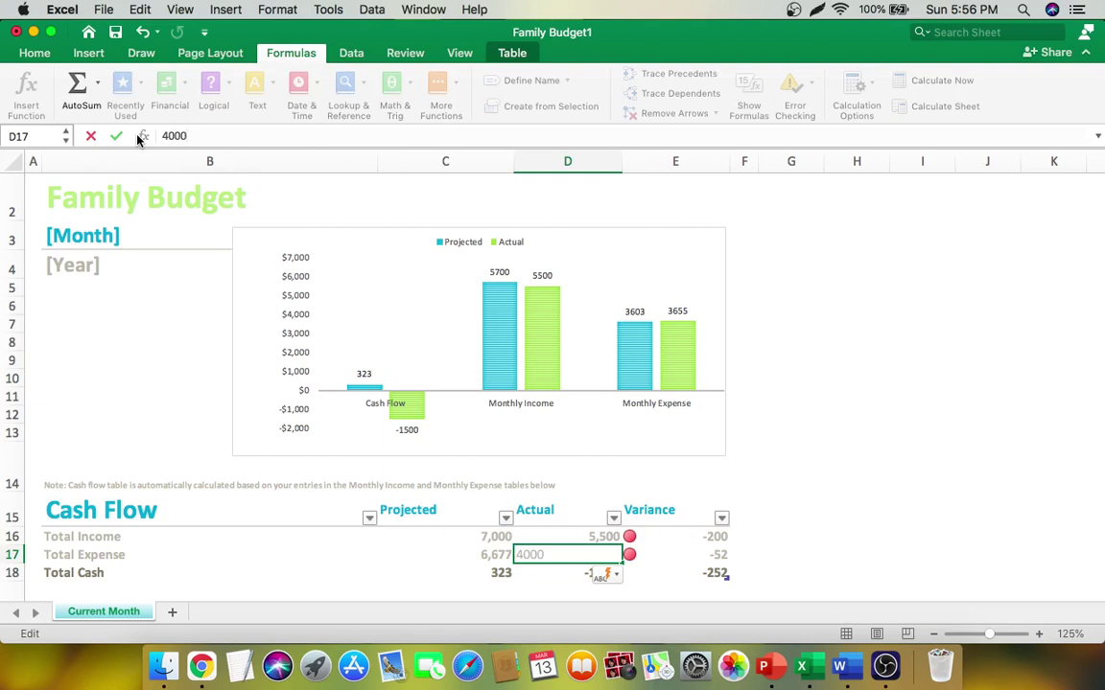
key("Return")
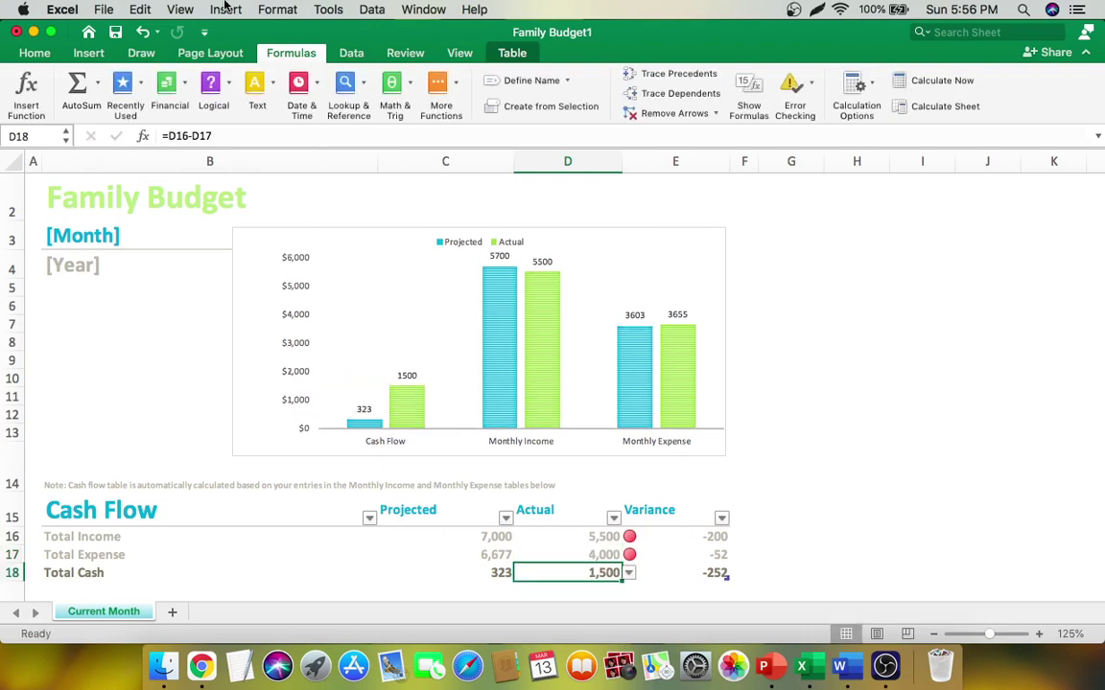
Step: Start a Lightshot capture of the whole screen and frame the Projected Total Income and Actual Total Expense values in red
scroll(418, 557, "down", 1)
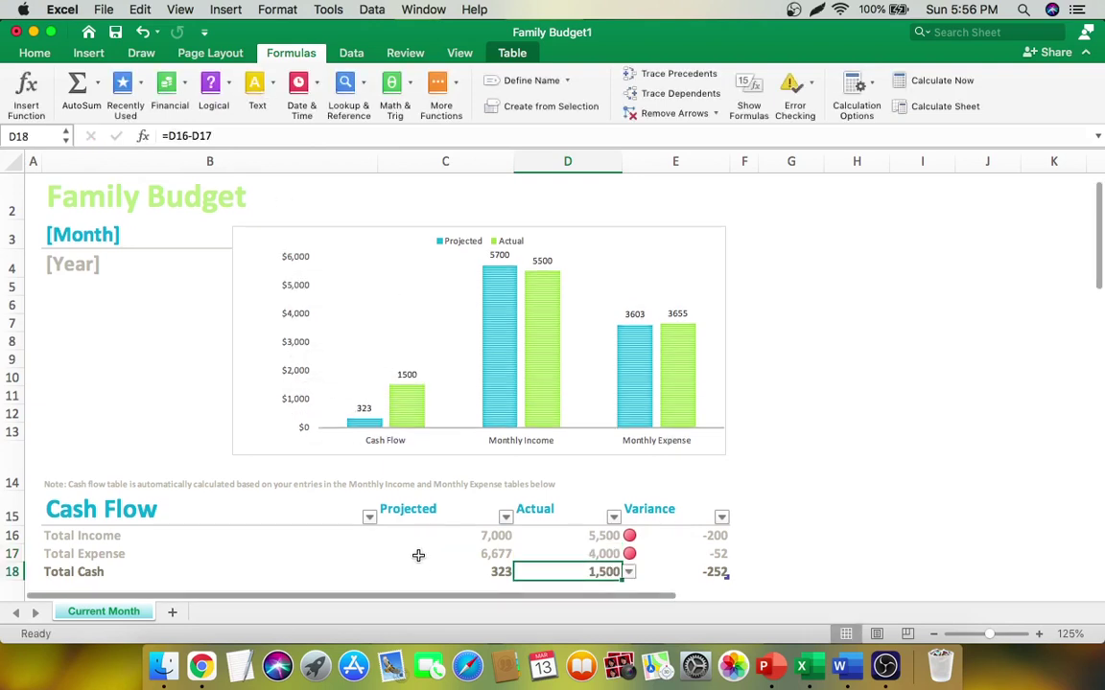
scroll(418, 557, "down", 1)
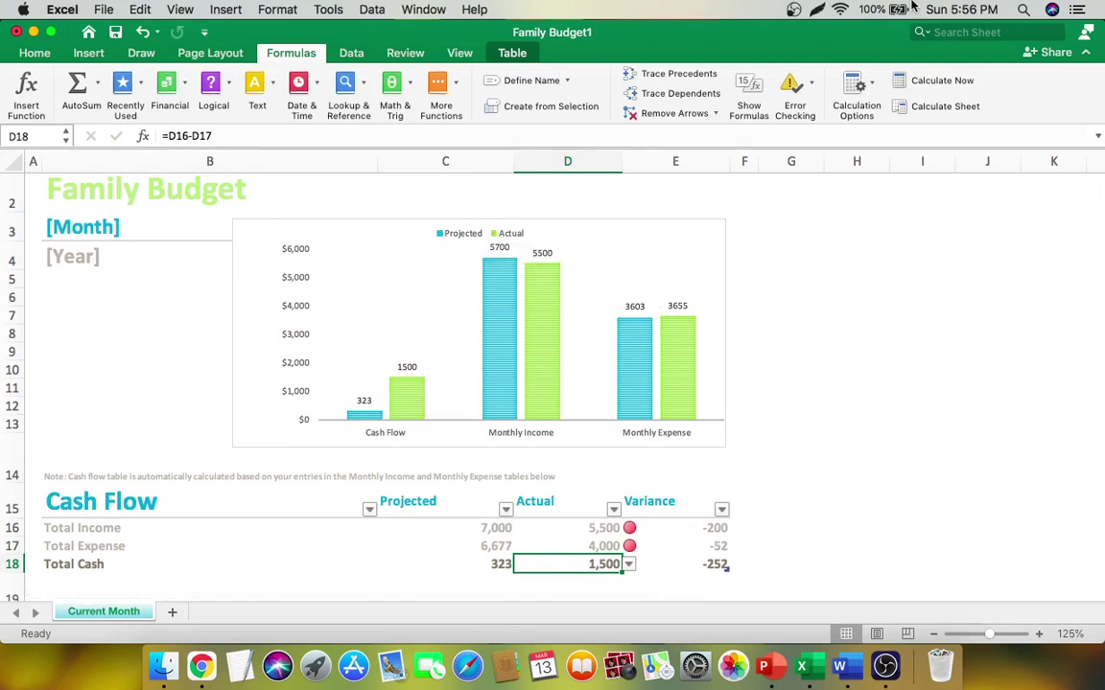
left_click(819, 11)
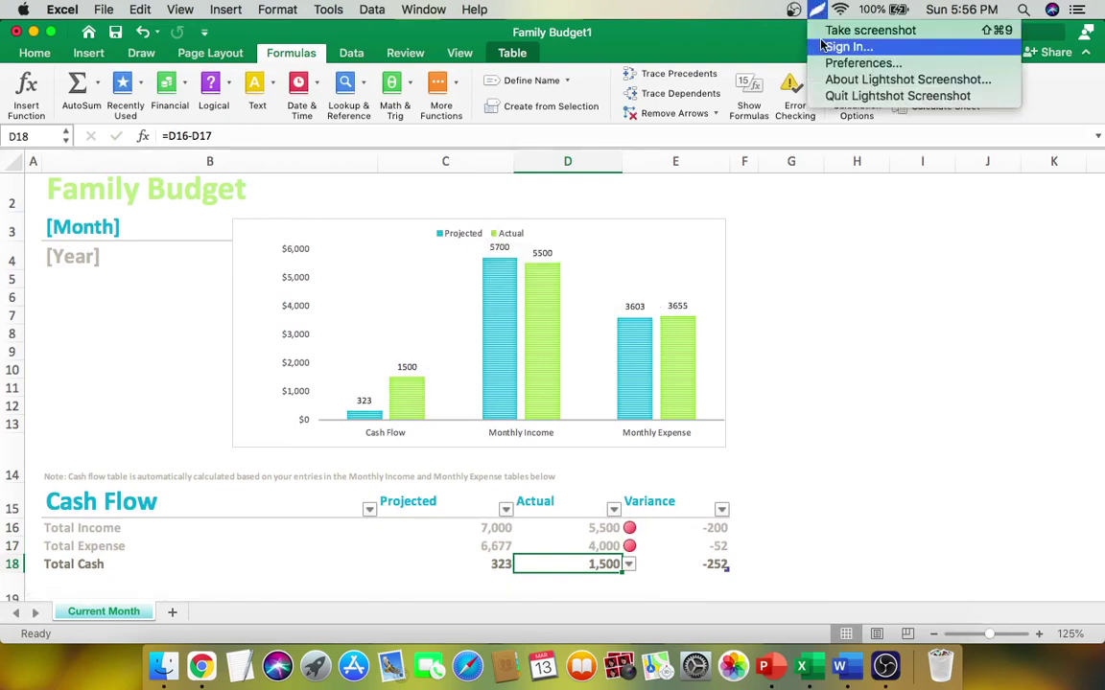
left_click(863, 30)
left_click_drag(1, 2, 1104, 689)
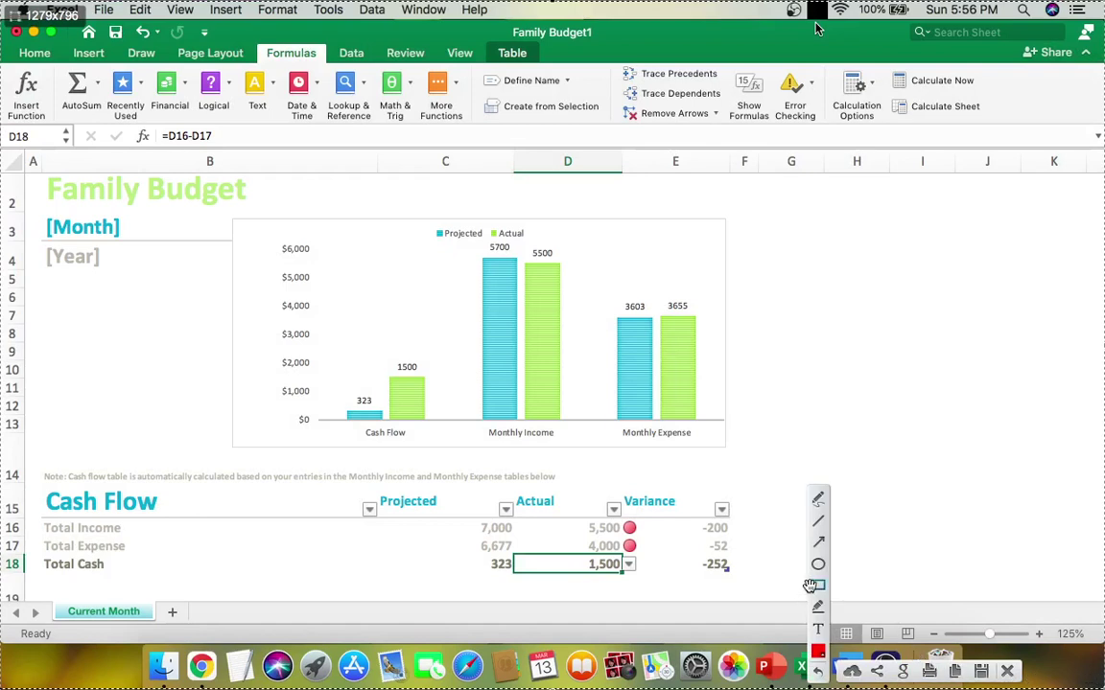
left_click(810, 586)
left_click_drag(476, 519, 519, 538)
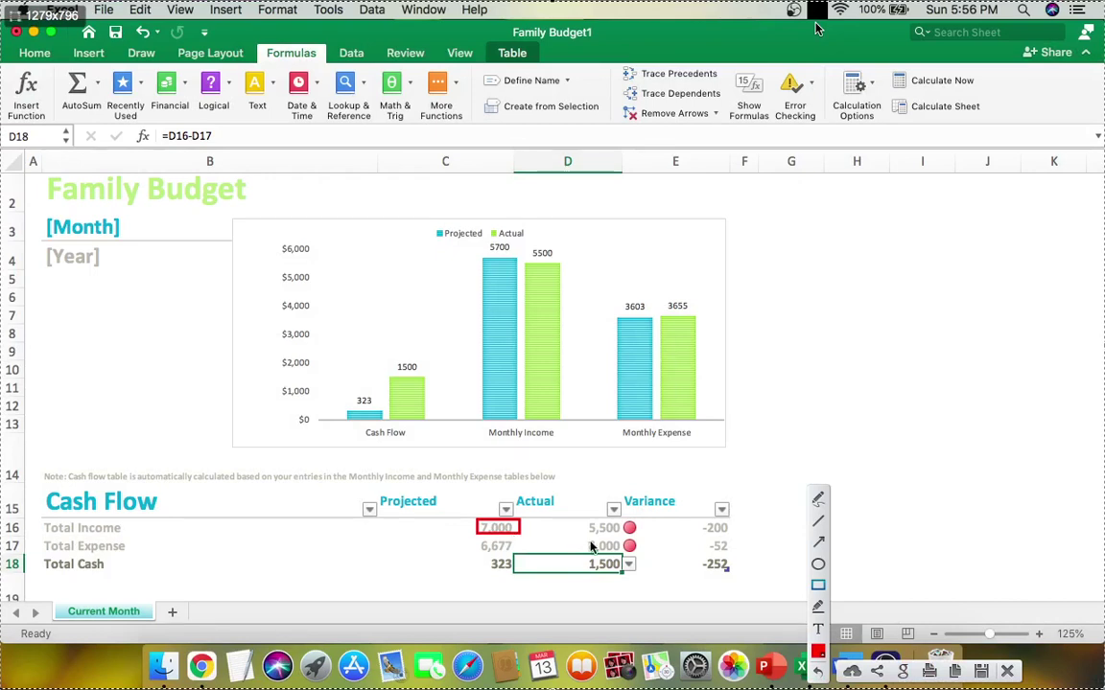
left_click_drag(584, 538, 638, 556)
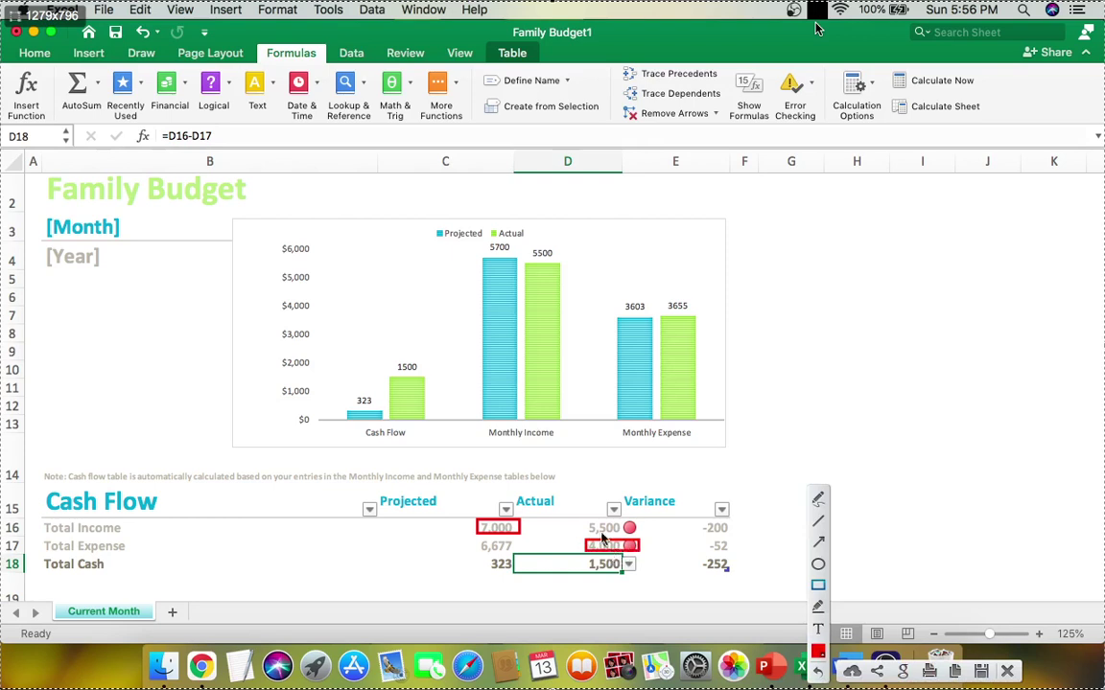
Step: Frame the chart's Monthly Income, Monthly Expense and Cash Flow bars with red rectangles, and close the capture
mouse_move(476, 242)
left_mouse_down()
mouse_move(503, 254)
mouse_move(515, 424)
left_mouse_up()
left_click_drag(516, 240, 563, 423)
mouse_move(611, 291)
left_mouse_down()
mouse_move(656, 353)
mouse_move(655, 440)
mouse_move(658, 422)
left_mouse_up()
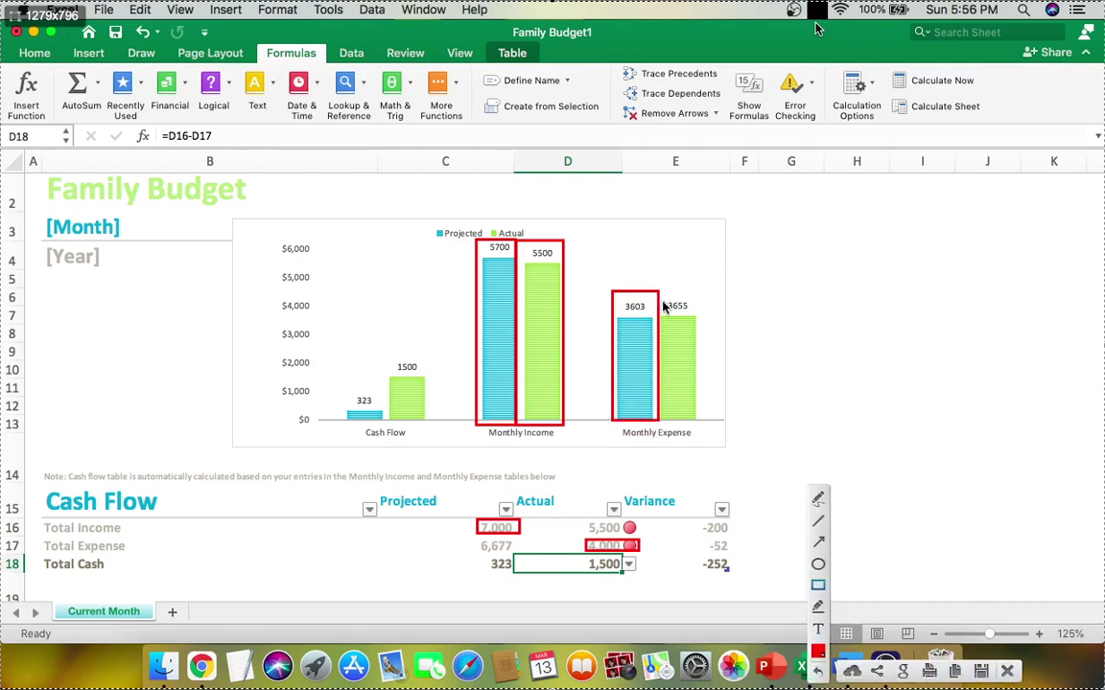
left_click_drag(662, 304, 689, 422)
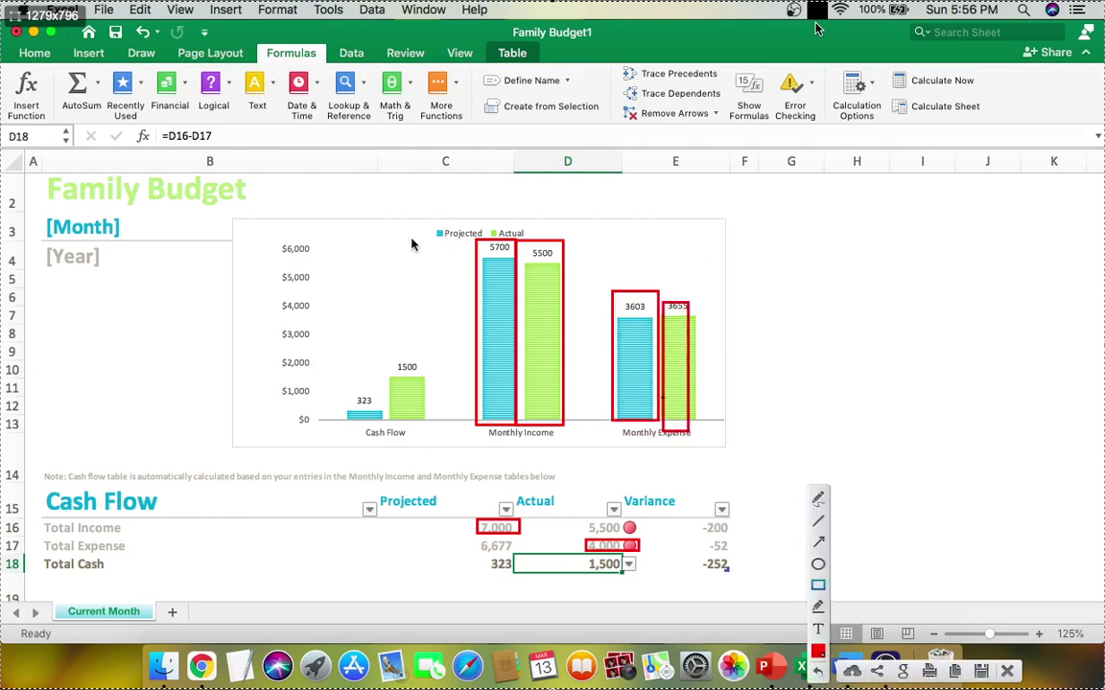
left_click_drag(336, 344, 424, 430)
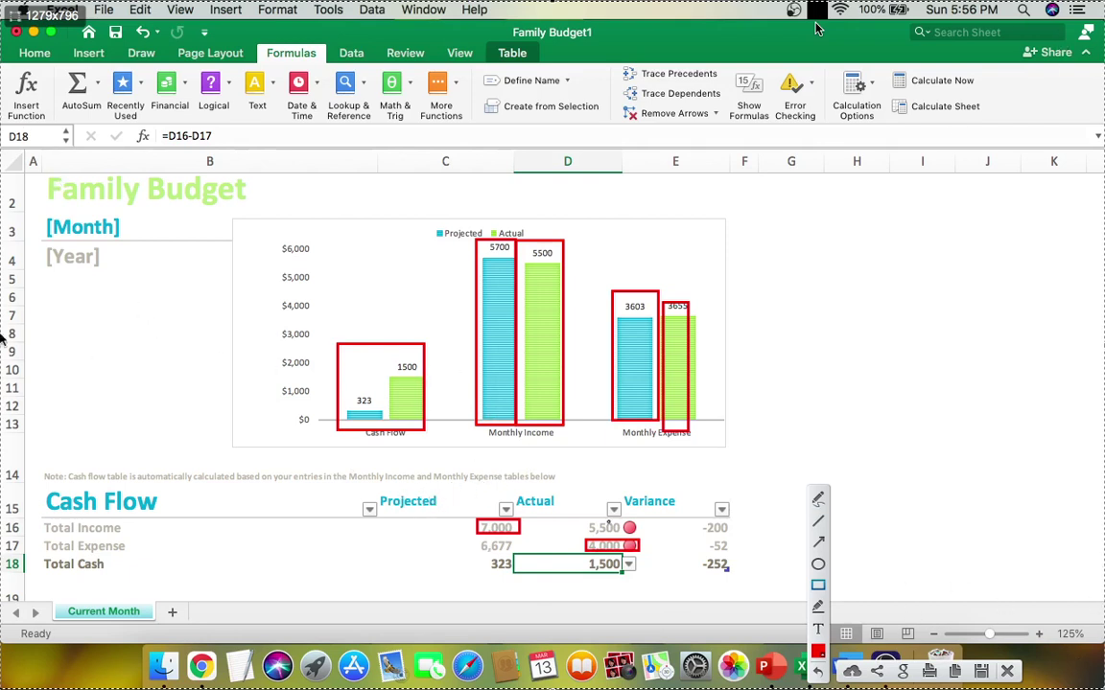
left_click(1007, 671)
Step: Look through the Monthly Income and Monthly Expense tables down to the expense Total row
scroll(444, 393, "down", 5)
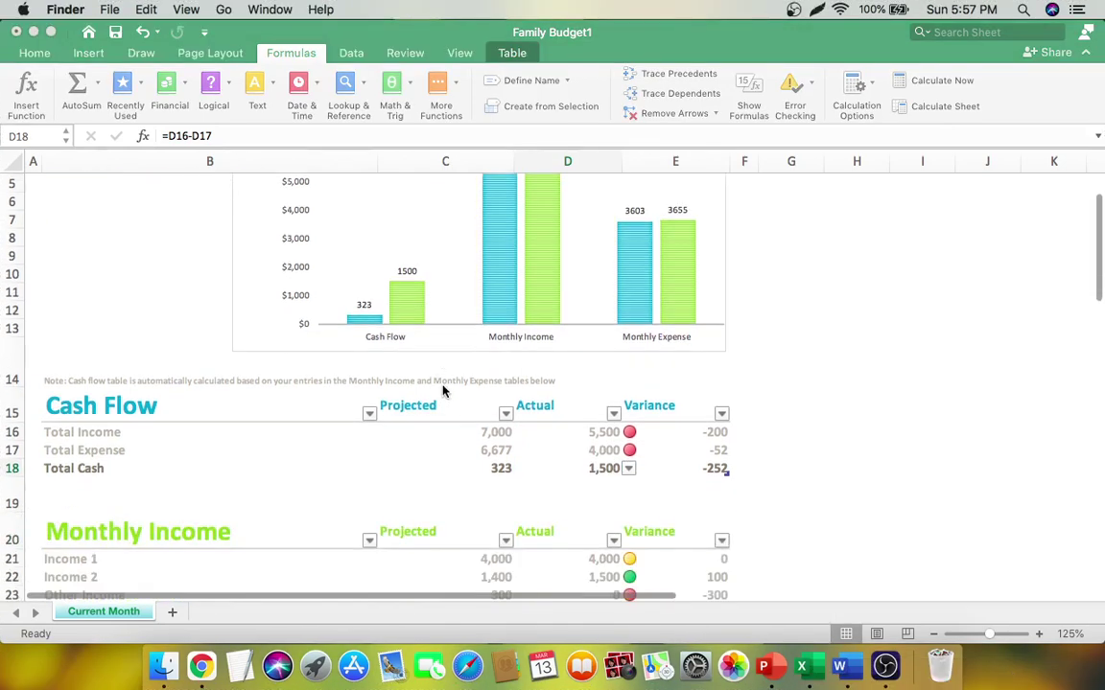
scroll(444, 381, "down", 3)
scroll(444, 380, "down", 4)
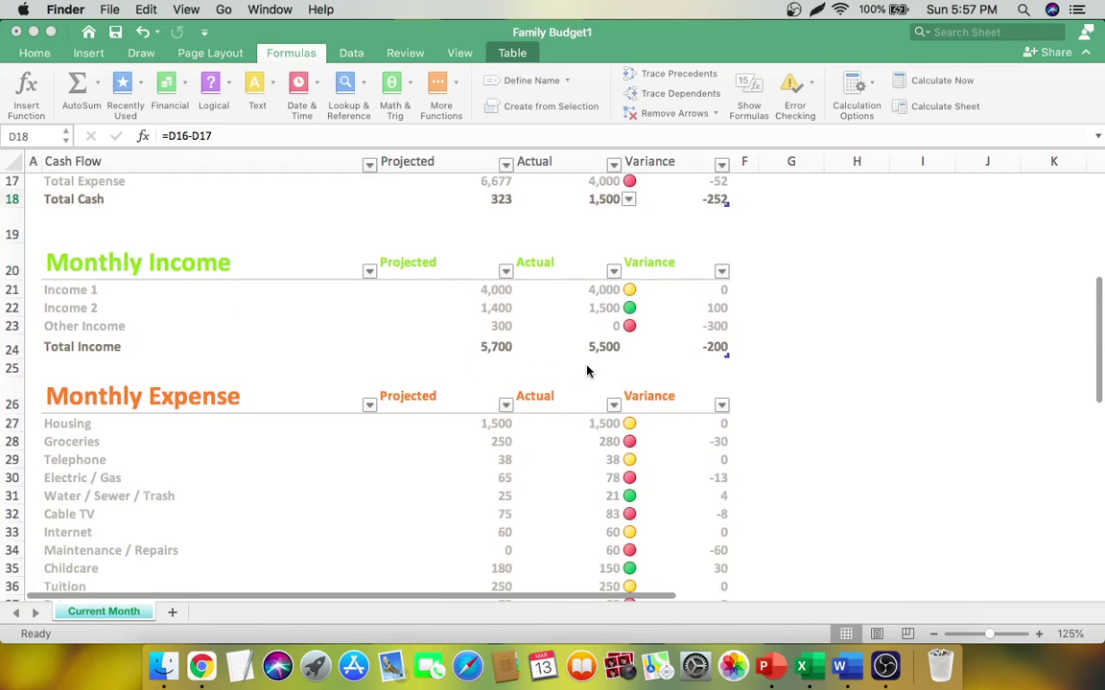
scroll(551, 334, "down", 2)
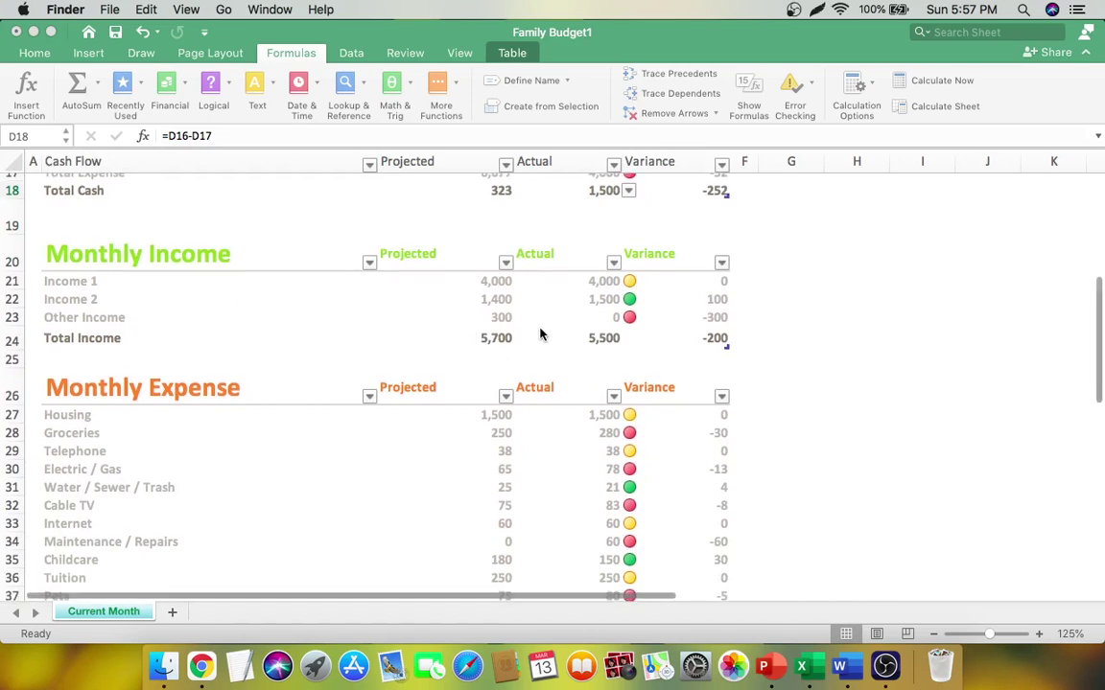
scroll(396, 364, "down", 1)
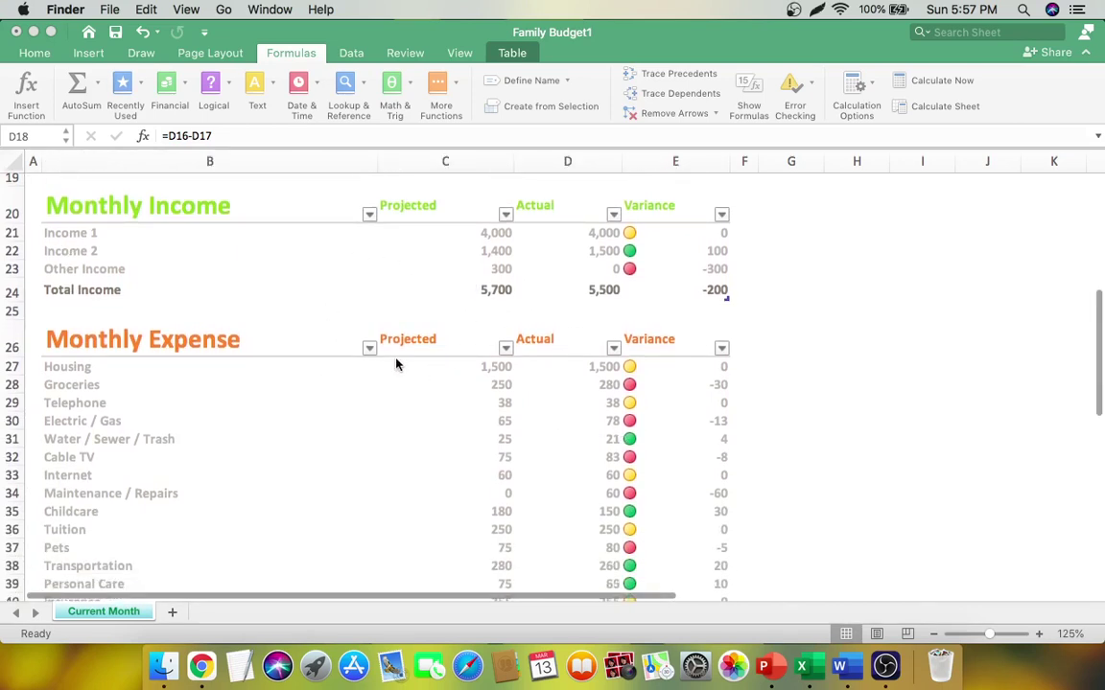
scroll(535, 410, "down", 4)
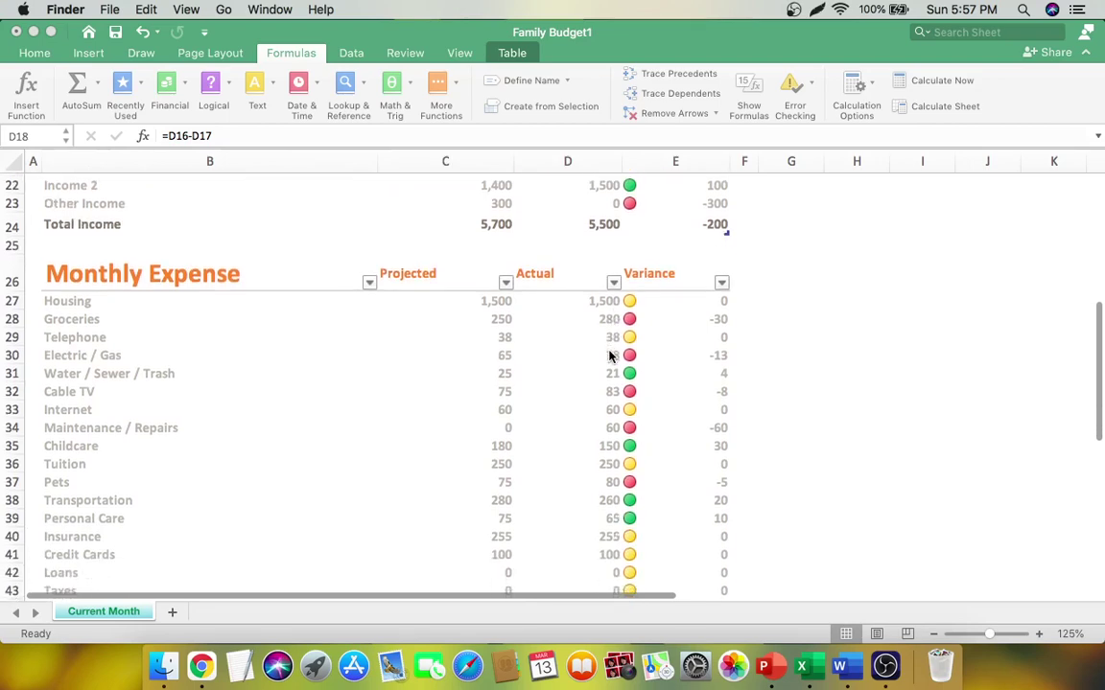
scroll(878, 444, "down", 10)
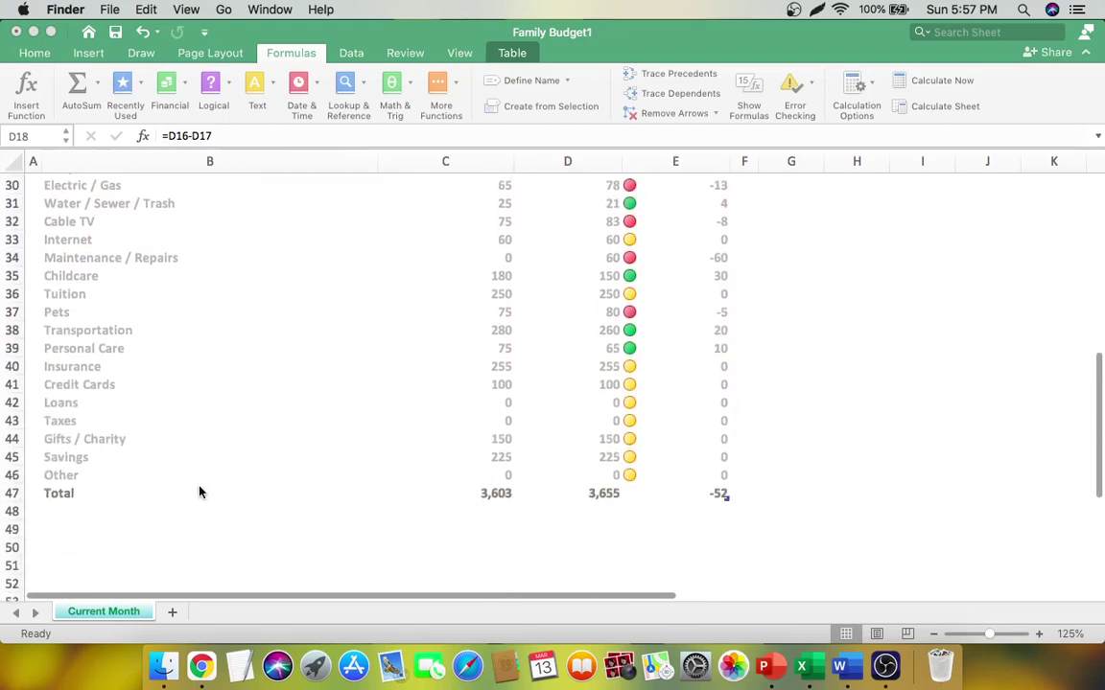
scroll(668, 481, "up", 20)
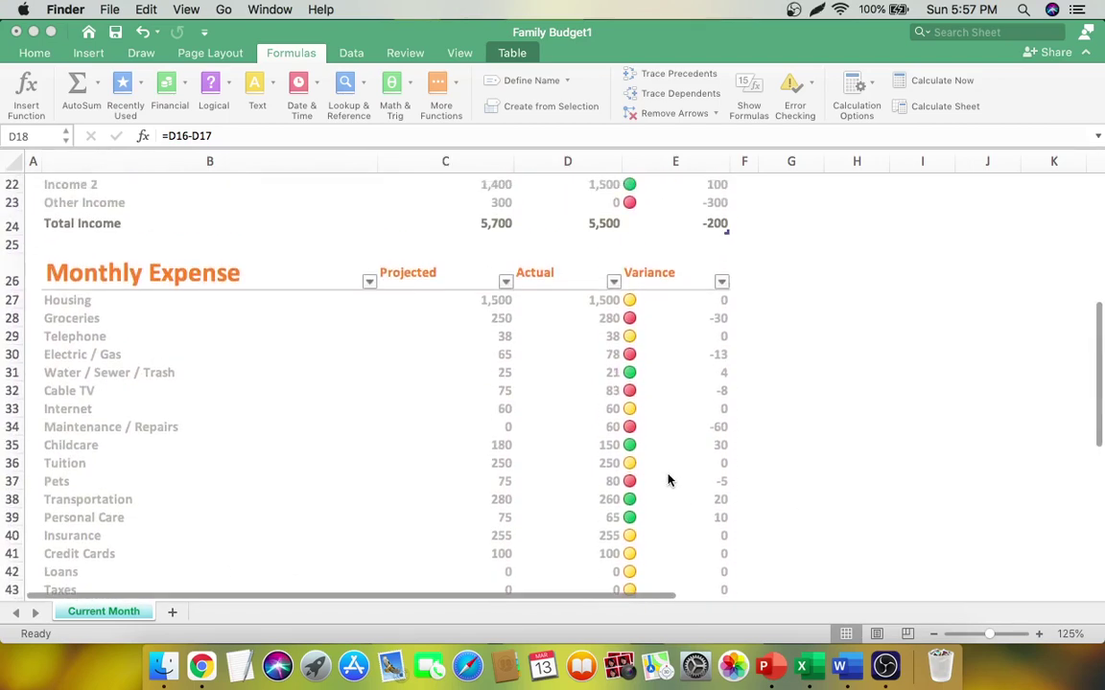
scroll(666, 462, "down", 10)
scroll(666, 462, "down", 8)
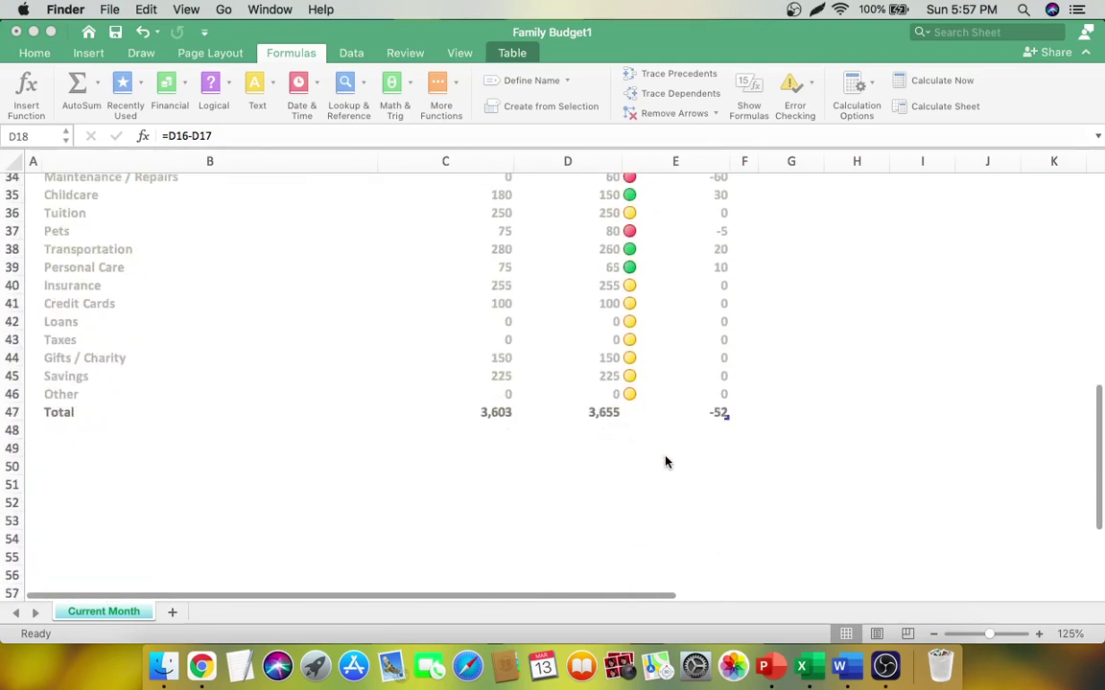
double_click(610, 377)
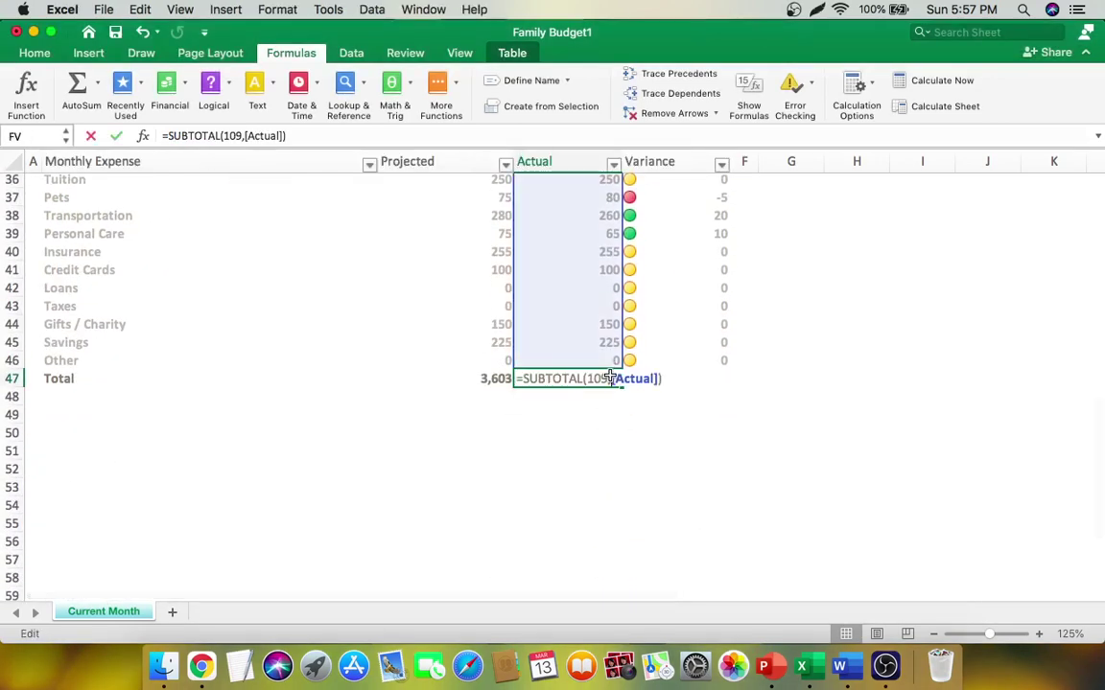
triple_click(433, 137)
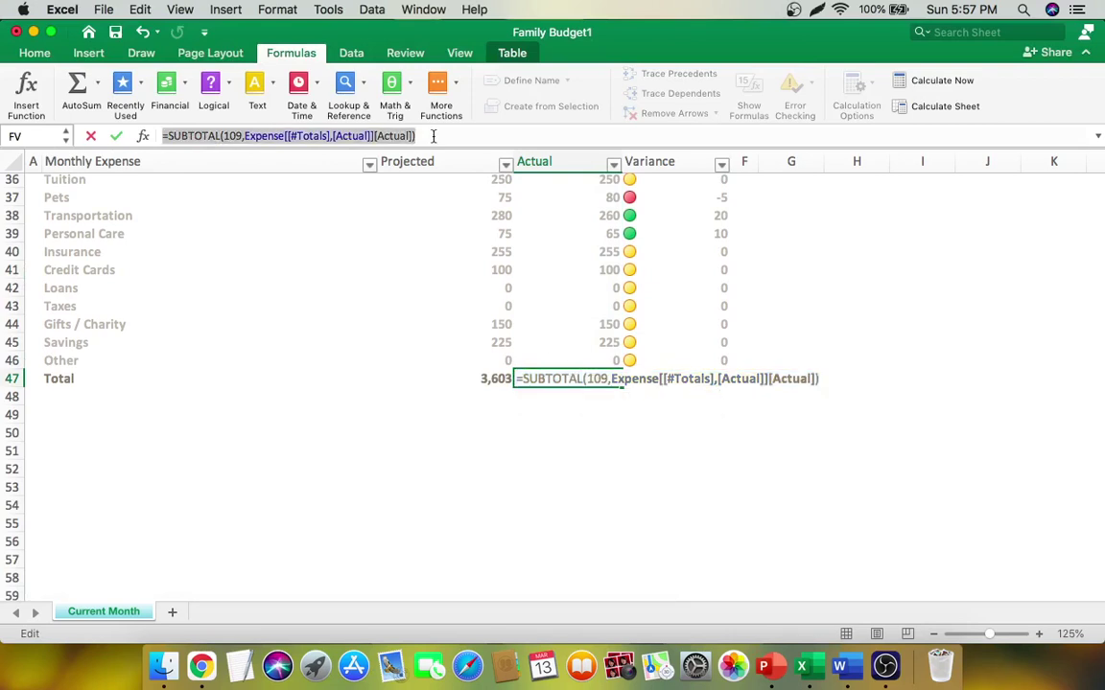
left_click(169, 434)
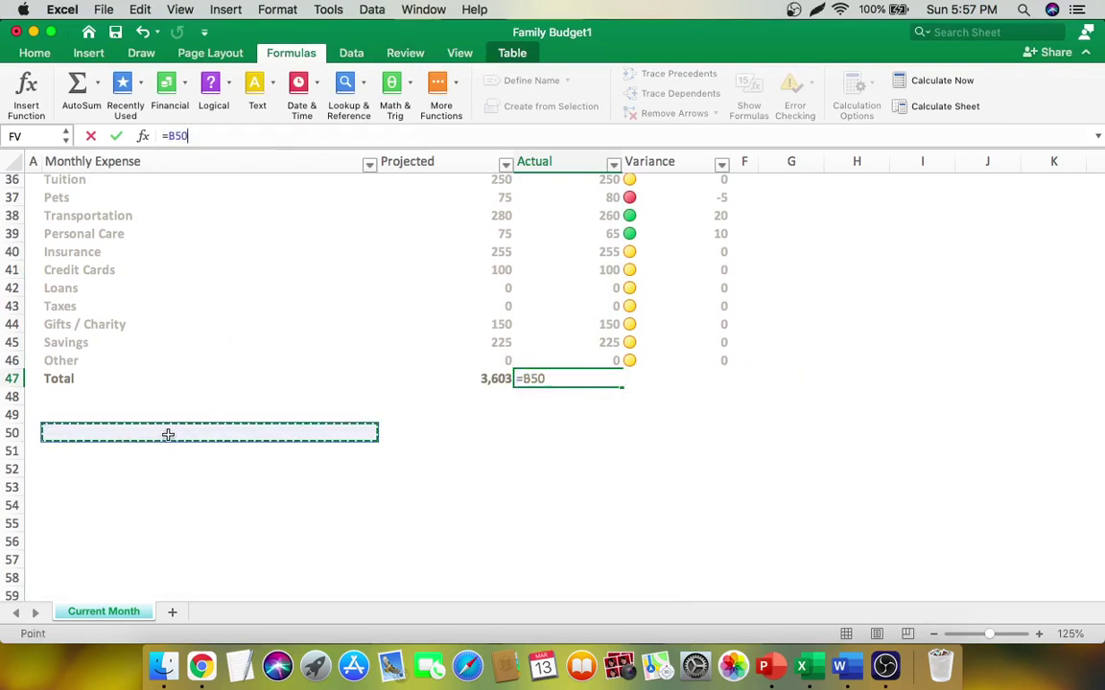
left_click(519, 417)
left_click(471, 488)
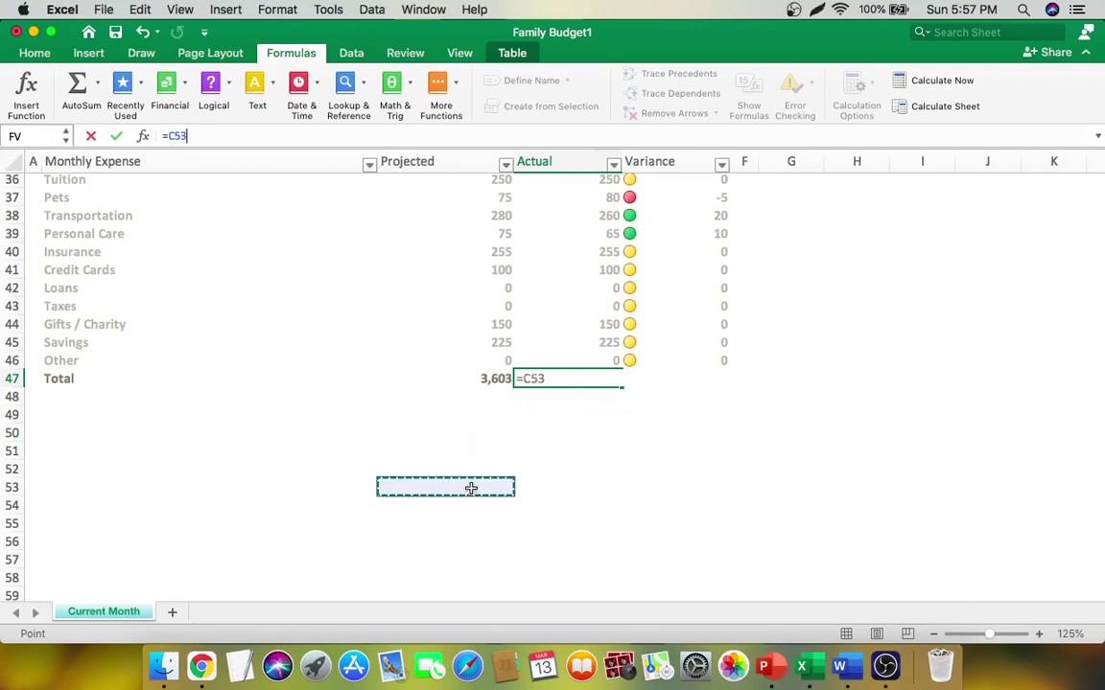
left_click(653, 358)
left_click(582, 289)
scroll(572, 360, "up", 10)
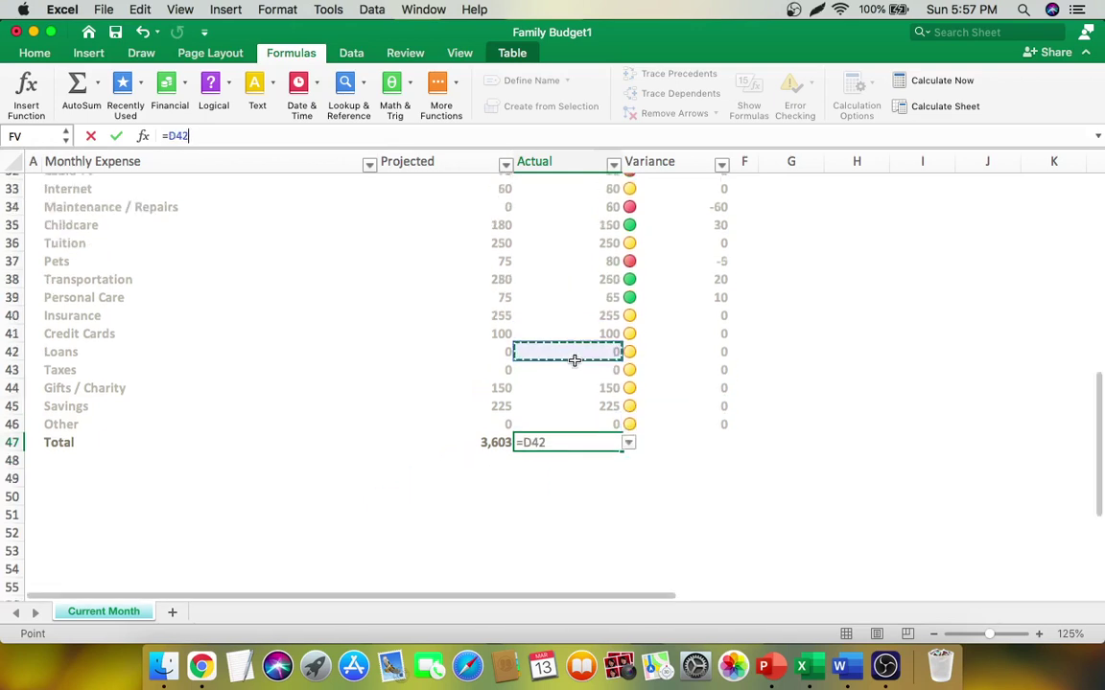
scroll(532, 389, "up", 1)
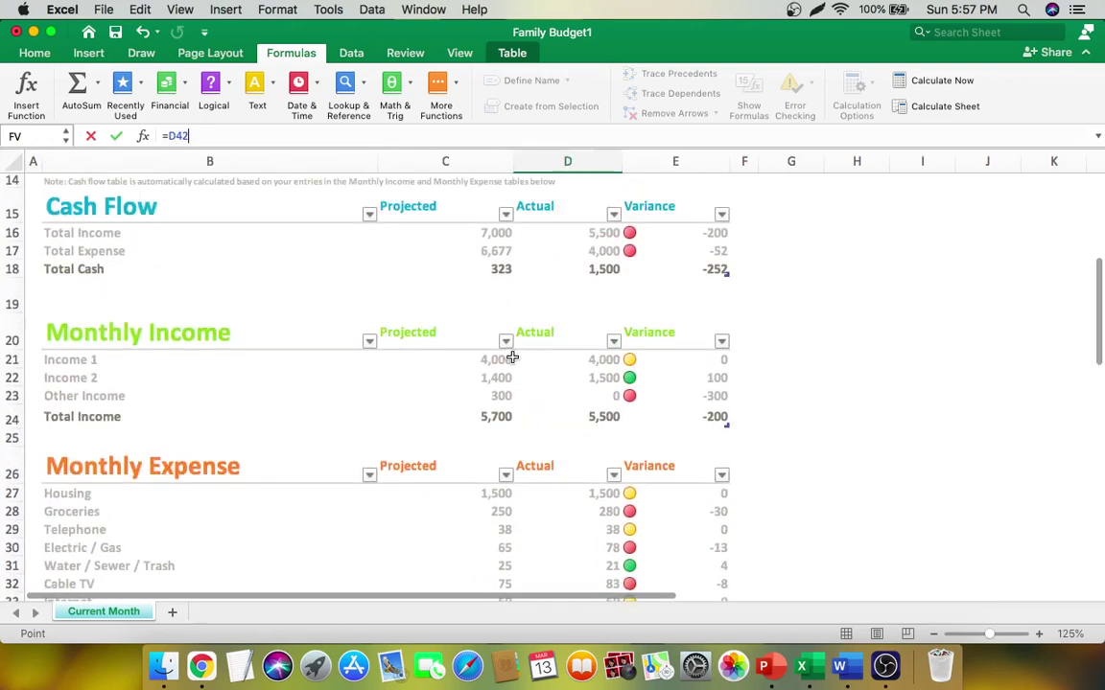
Step: Inspect the contents of the Projected Income 1, Projected Total Income and Actual Groceries cells
left_click(503, 357)
double_click(503, 357)
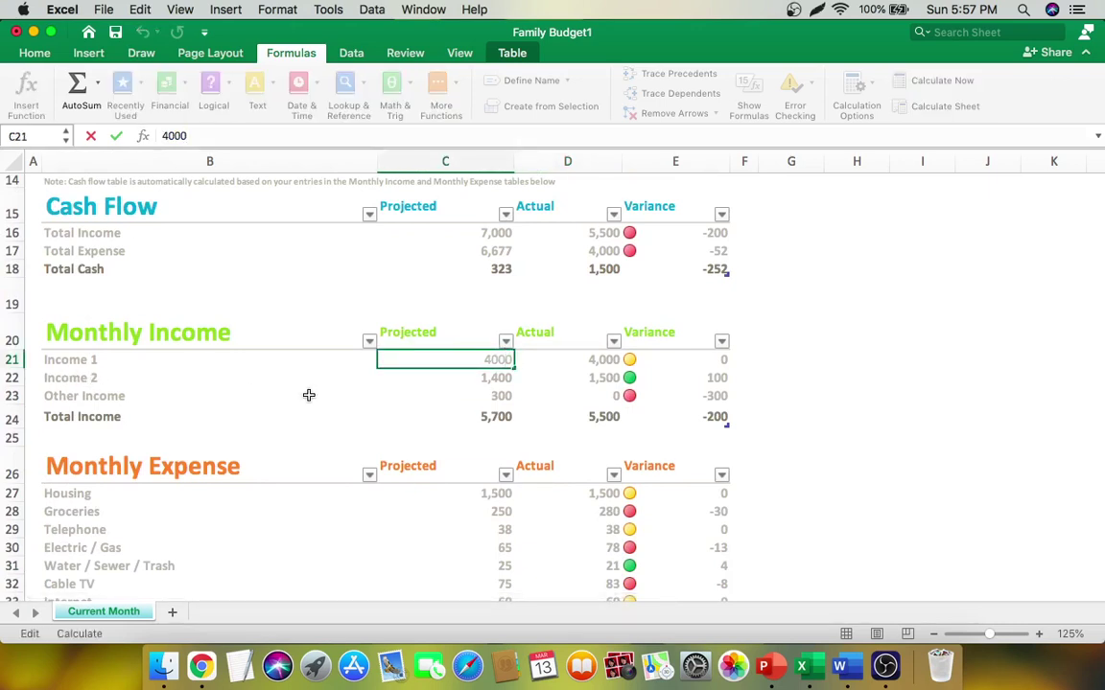
scroll(446, 417, "down", 1)
scroll(446, 416, "down", 1)
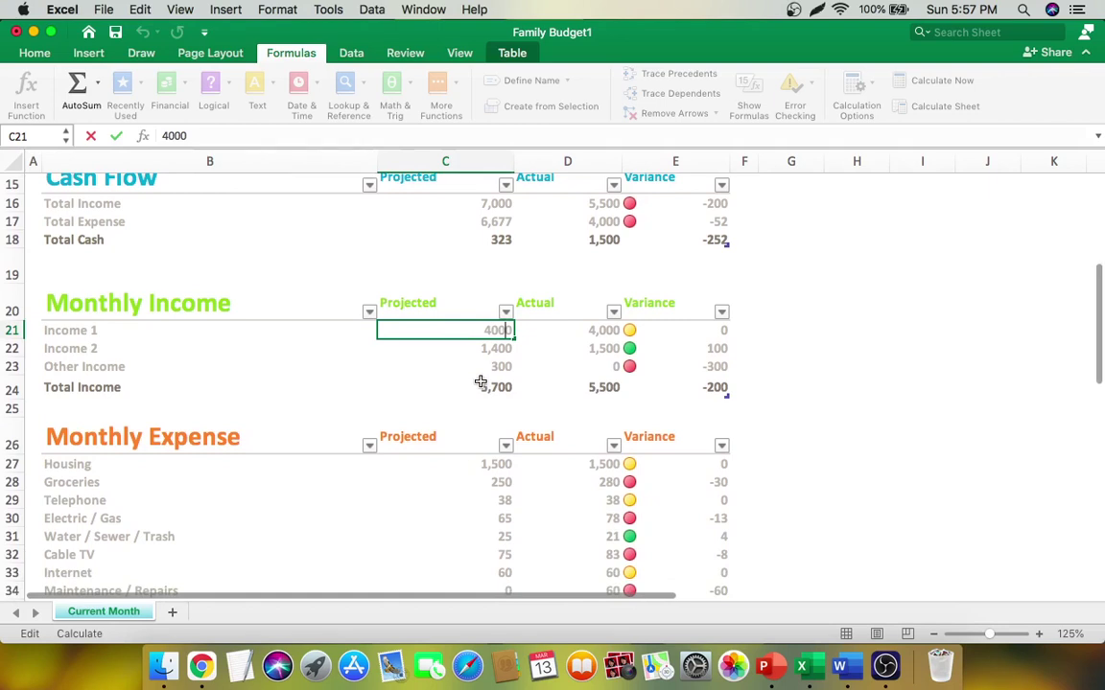
double_click(481, 385)
scroll(473, 458, "down", 4)
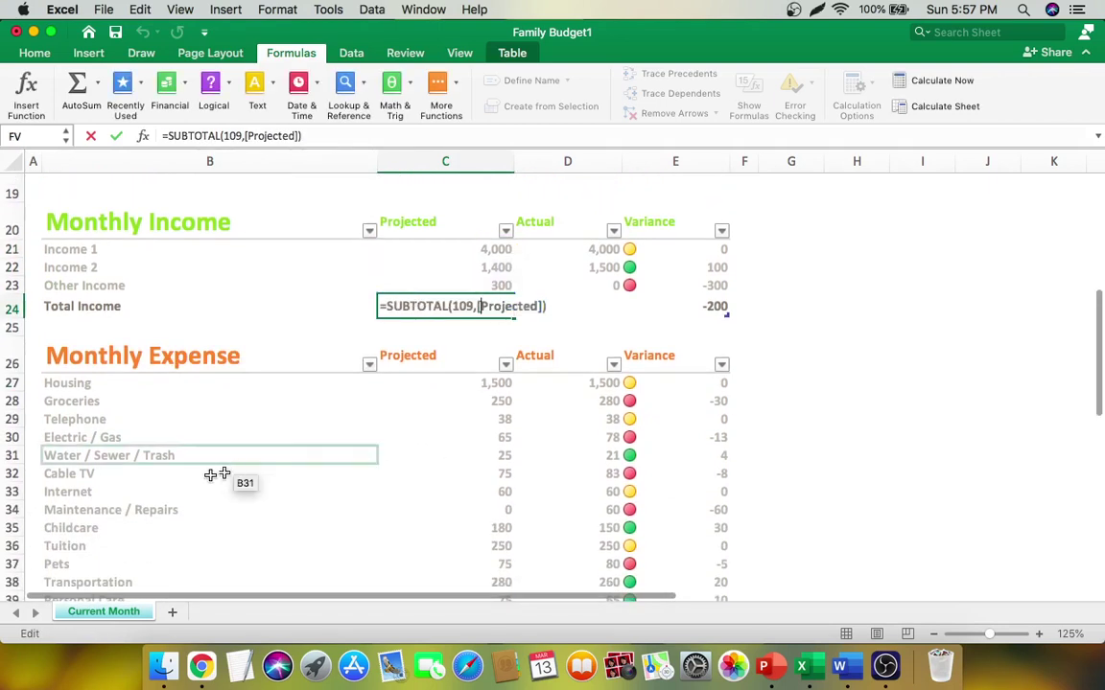
double_click(129, 405)
double_click(526, 401)
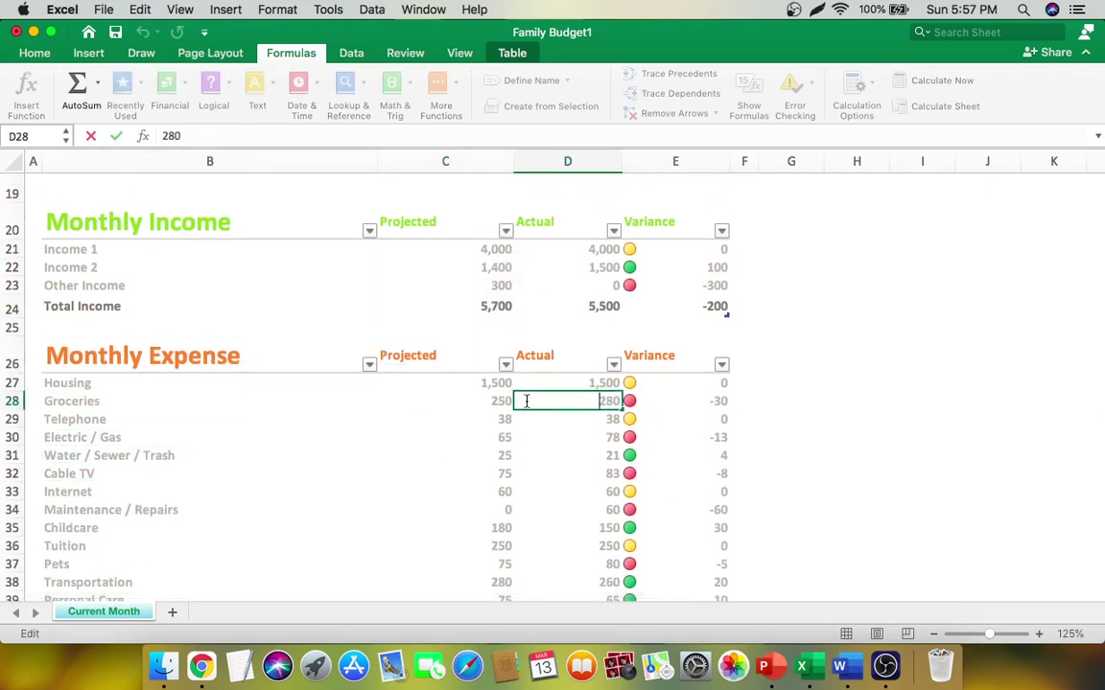
Step: Set the Projected Groceries value in the Monthly Expense table to 220 and select the row's Variance cell
double_click(505, 399)
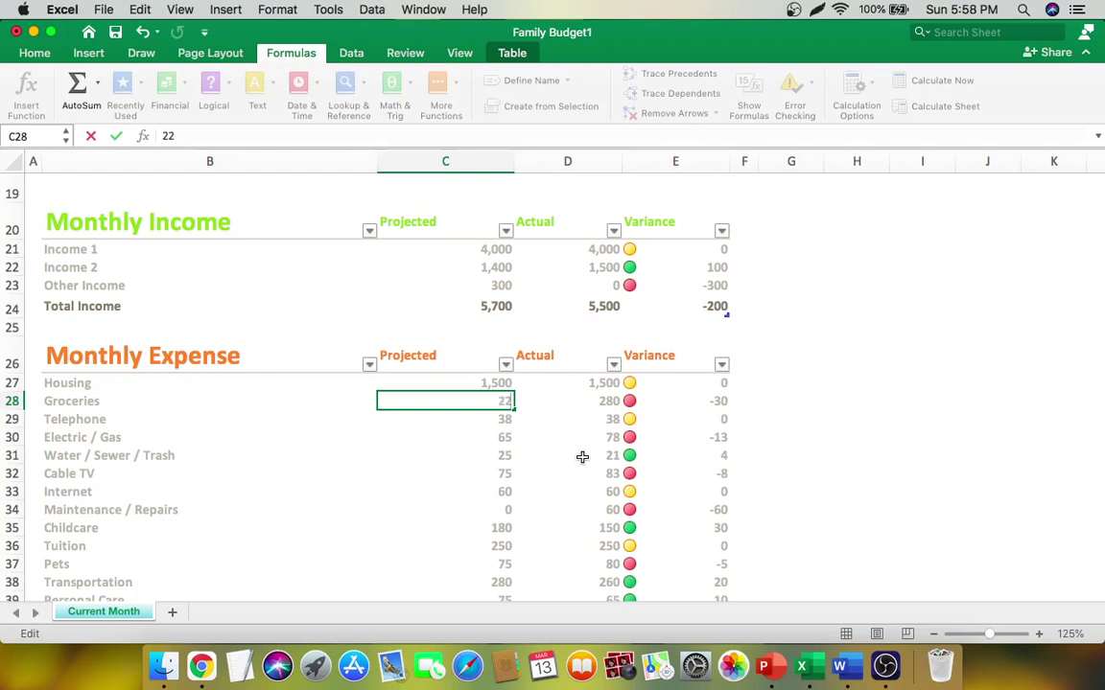
left_click(458, 526)
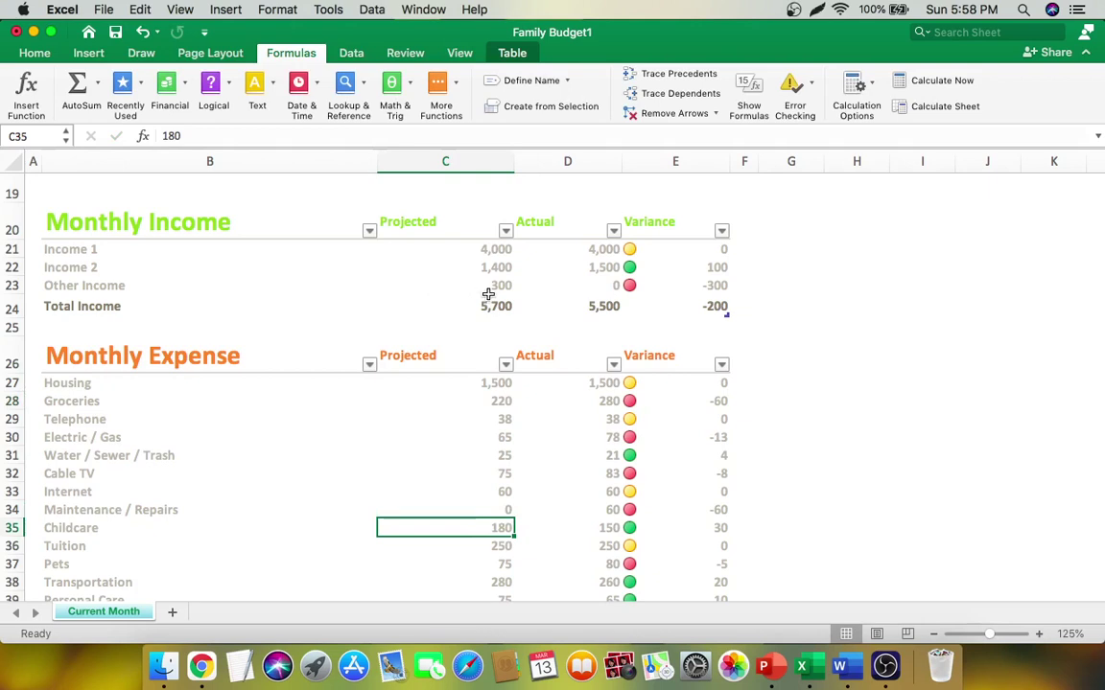
left_click(712, 400)
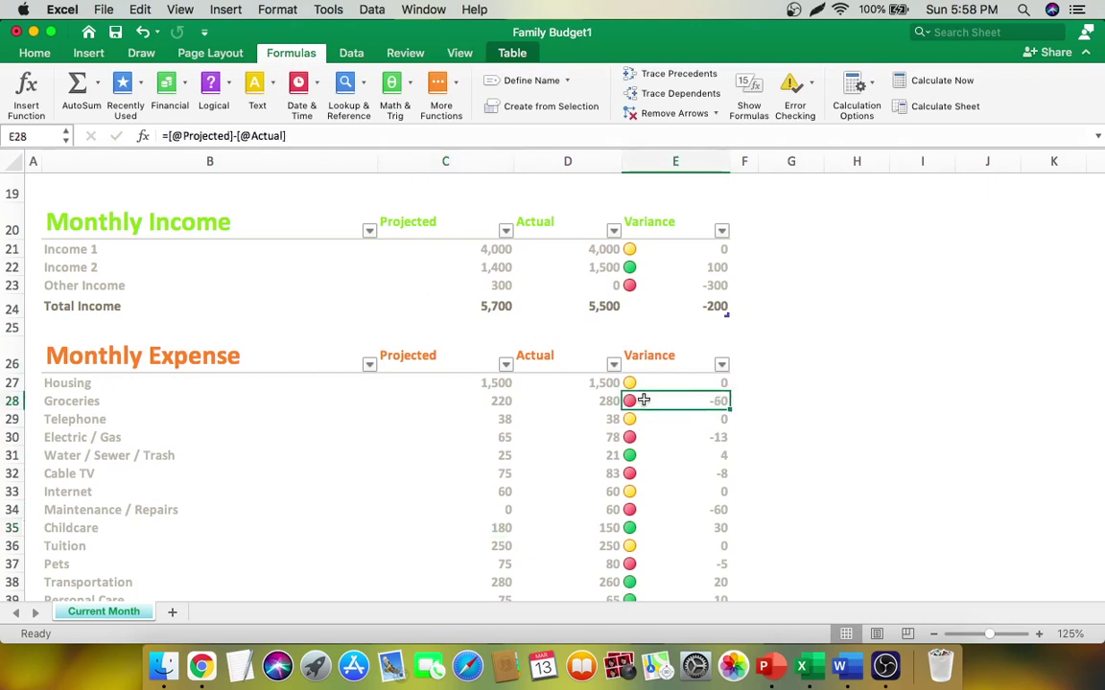
Step: Change the Projected Groceries value in the Monthly Expense table to 280 and check the row's variance
double_click(488, 400)
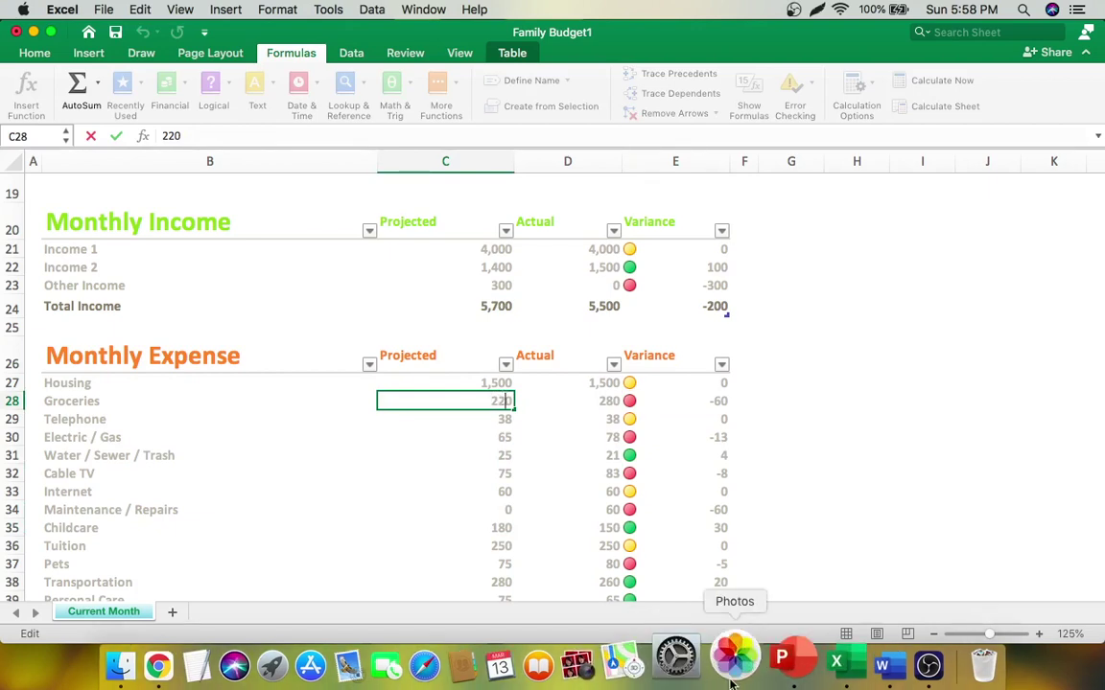
type("8")
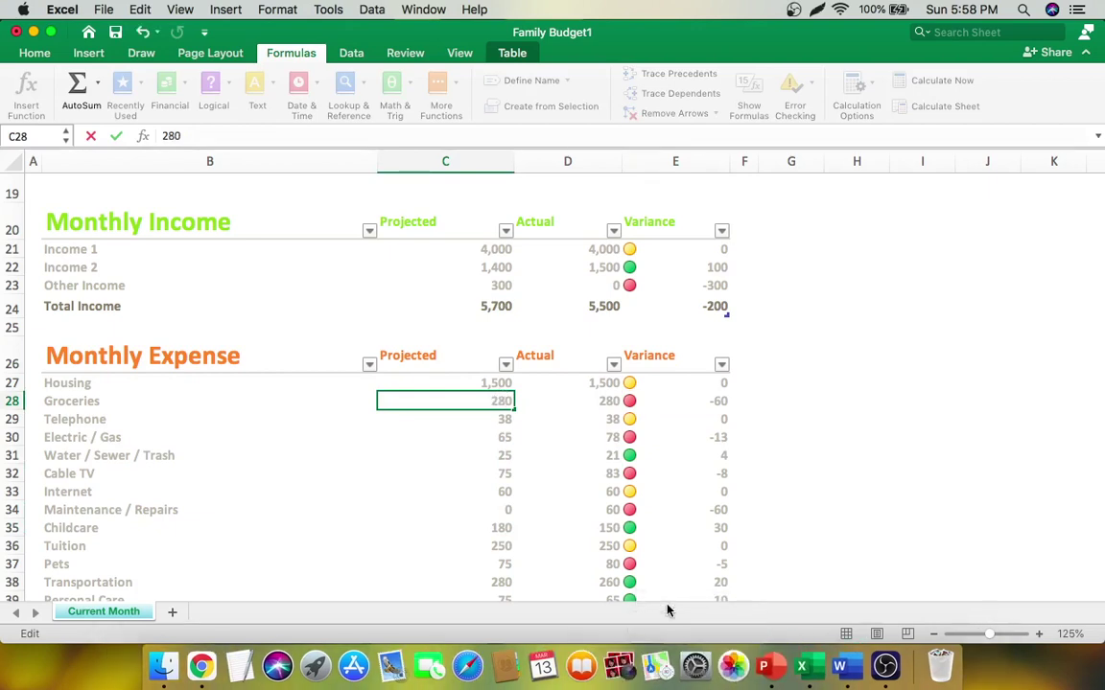
left_click(923, 357)
left_click(743, 403)
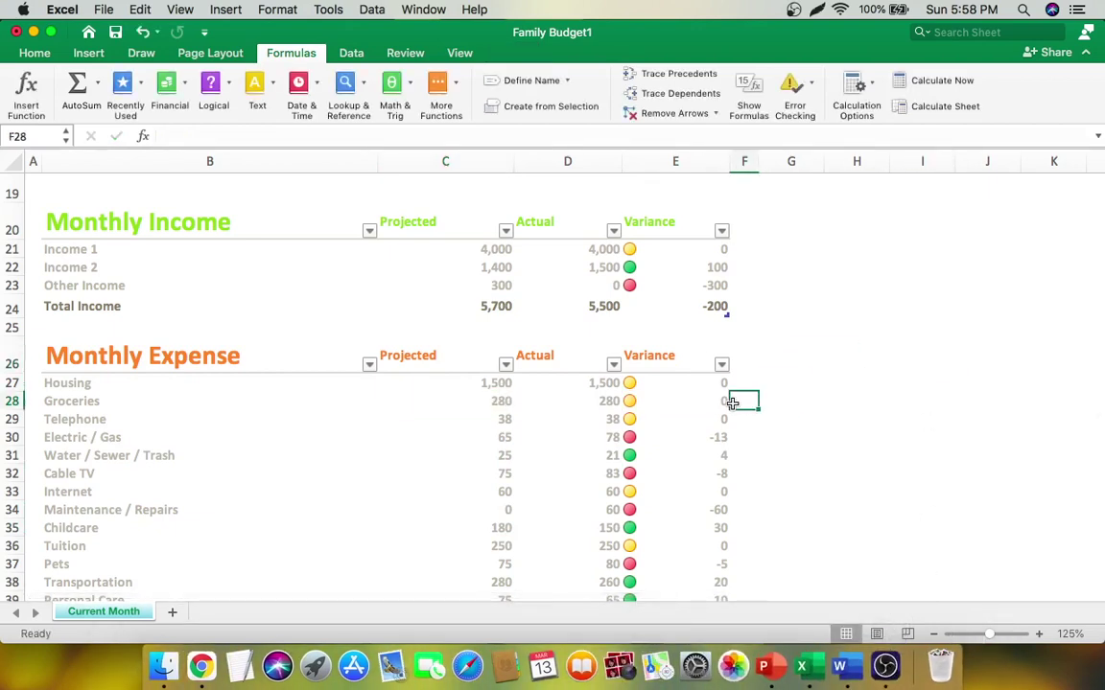
Step: Capture the worksheet area, outline the Groceries Projected, Actual and Variance values with red rectangles, and close the capture
left_click(815, 9)
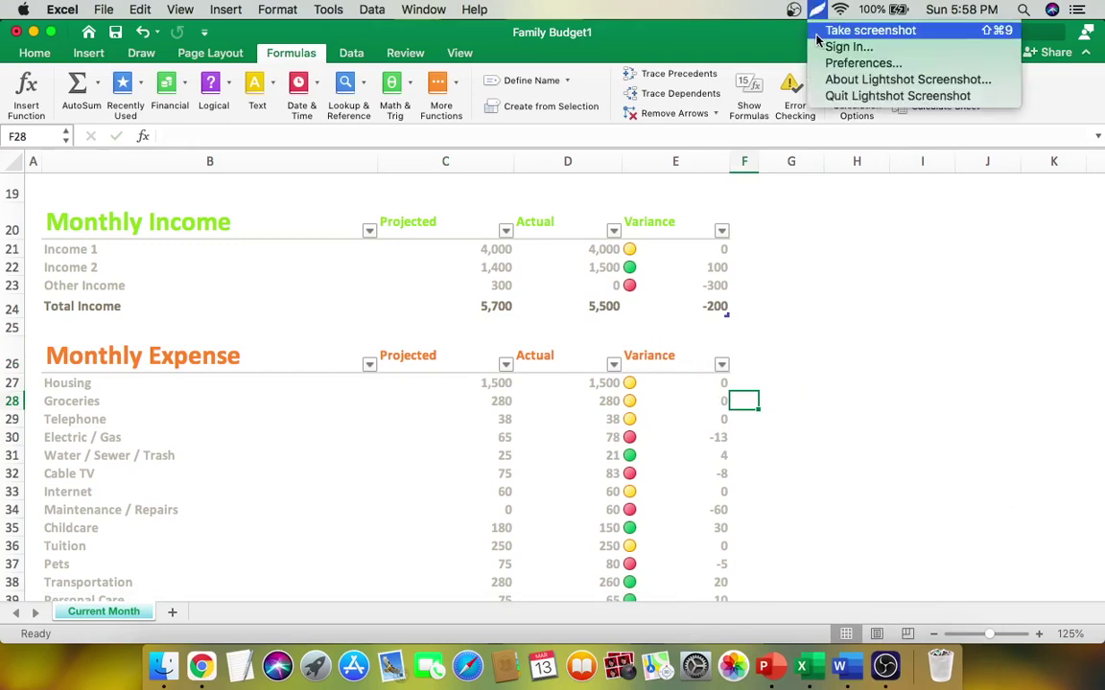
left_click(817, 30)
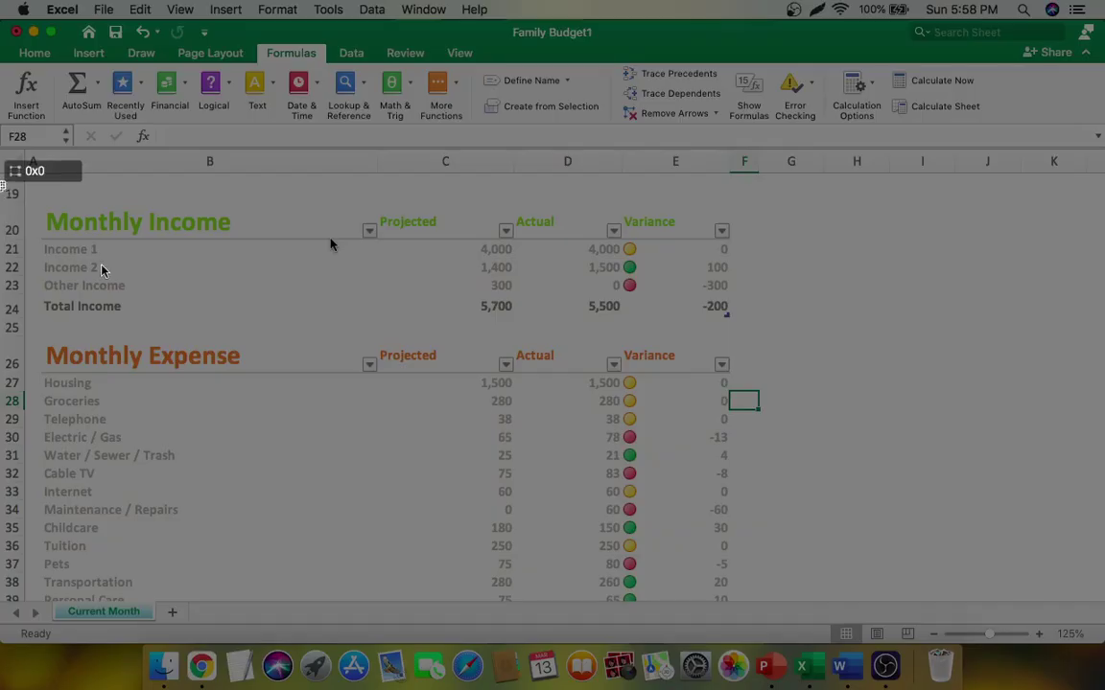
mouse_move(2, 184)
left_mouse_down()
mouse_move(698, 427)
mouse_move(1085, 618)
mouse_move(1103, 643)
left_mouse_up()
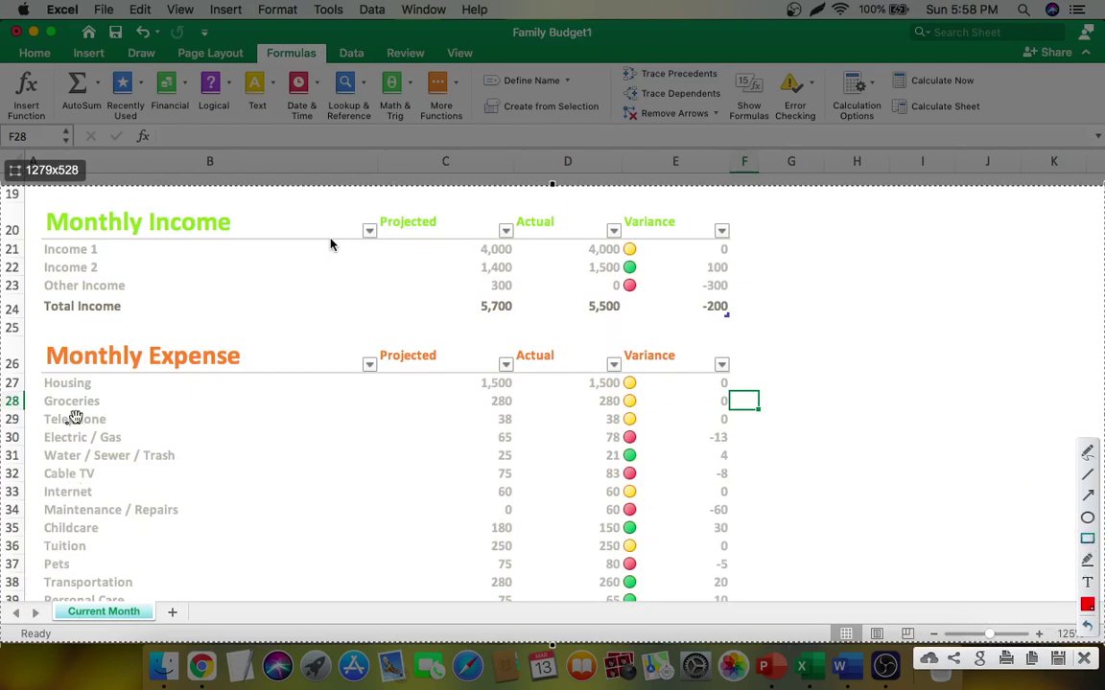
left_click_drag(469, 387, 632, 412)
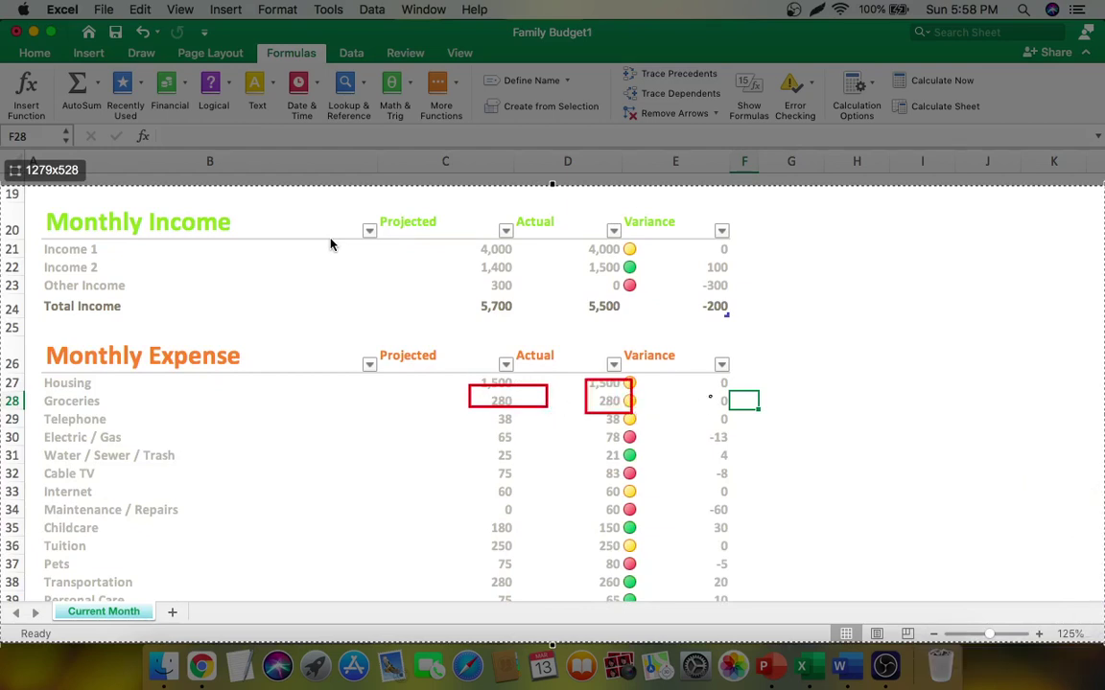
left_click_drag(709, 396, 736, 411)
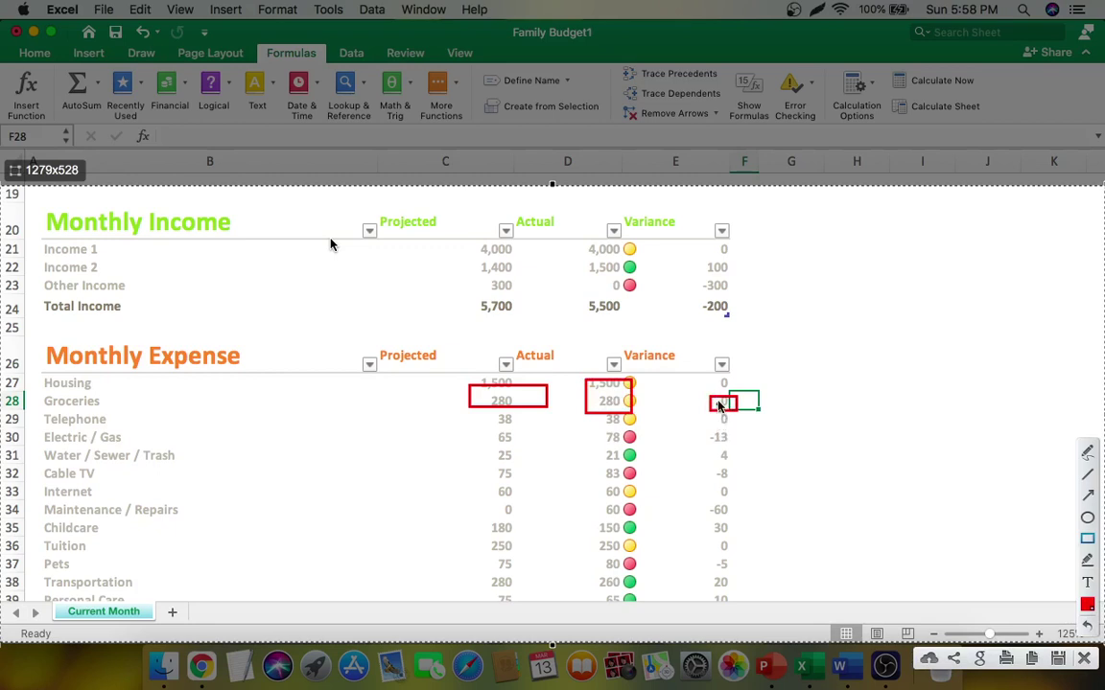
mouse_move(442, 361)
left_mouse_down()
mouse_move(527, 427)
mouse_move(634, 442)
left_mouse_up()
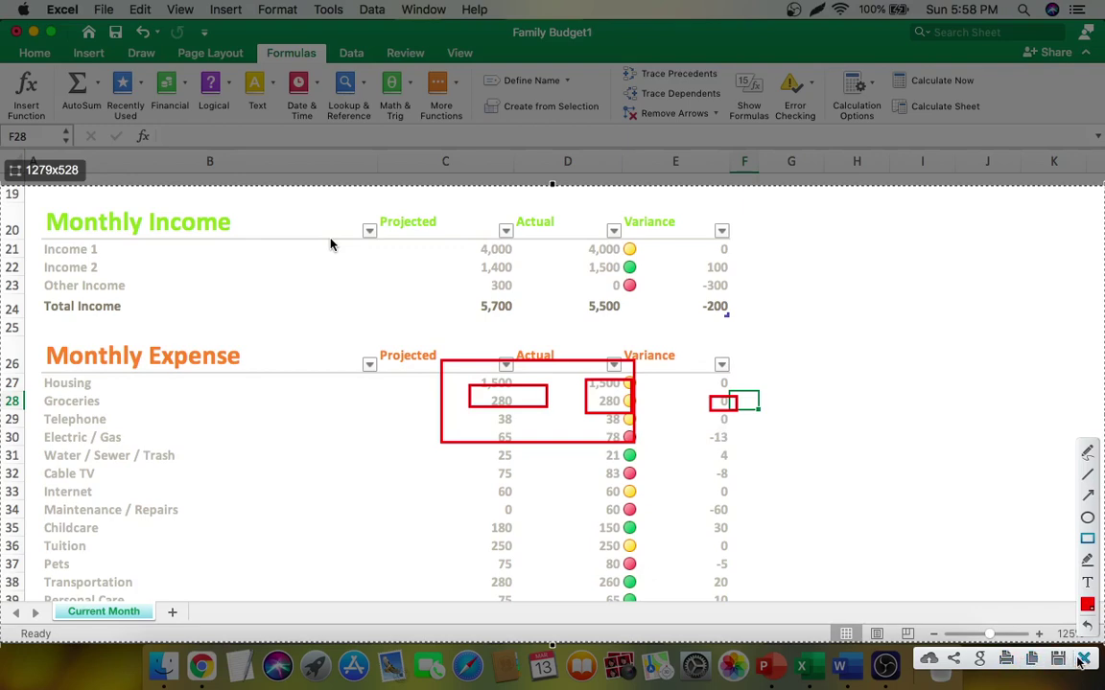
left_click(1082, 660)
Step: Review the Monthly Expense table, the budget chart, and the Cash Flow and Monthly Income tables
scroll(316, 426, "down", 5)
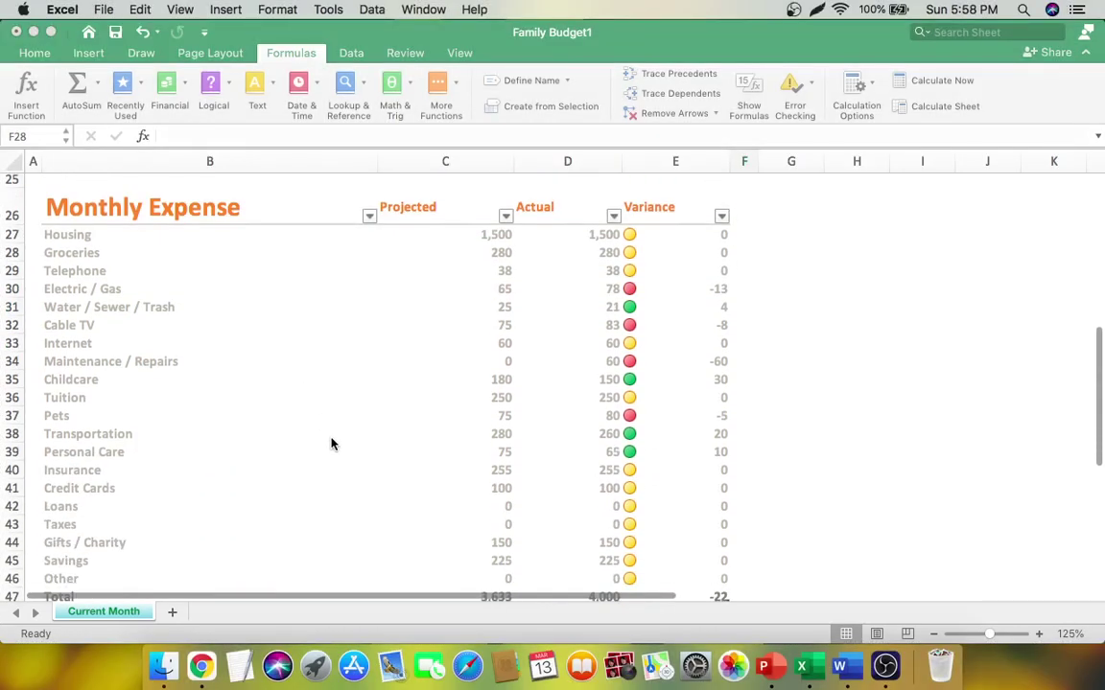
scroll(454, 468, "up", 10)
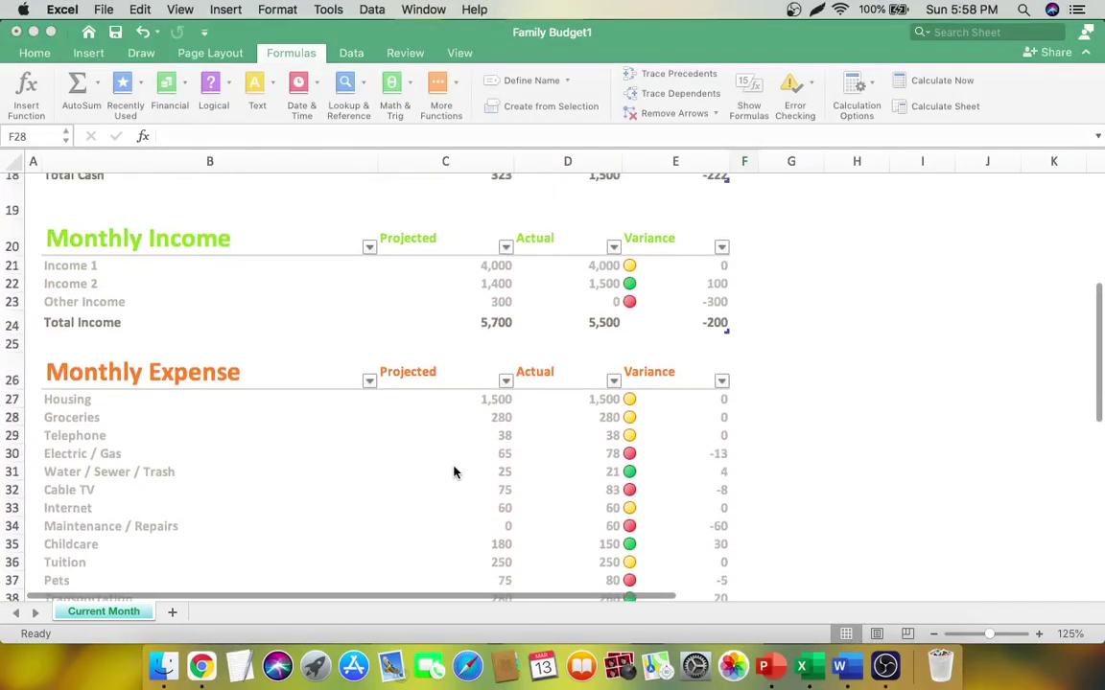
scroll(453, 471, "up", 3)
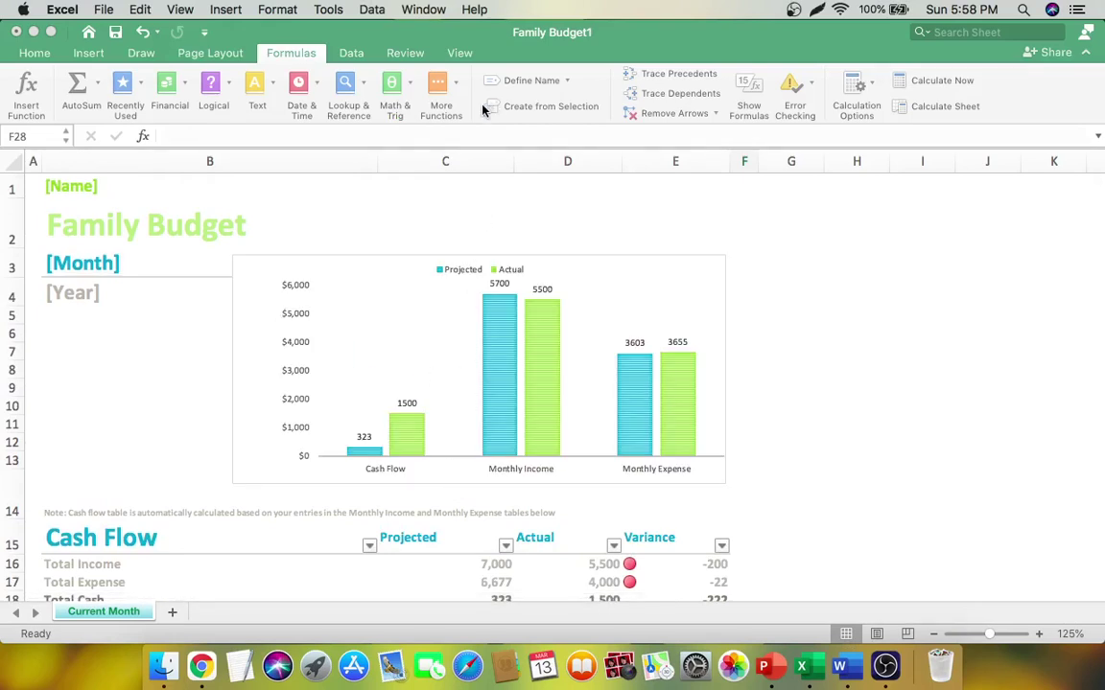
scroll(143, 499, "down", 2)
scroll(158, 482, "up", 2)
scroll(290, 290, "down", 2)
scroll(290, 290, "up", 2)
scroll(242, 376, "down", 3)
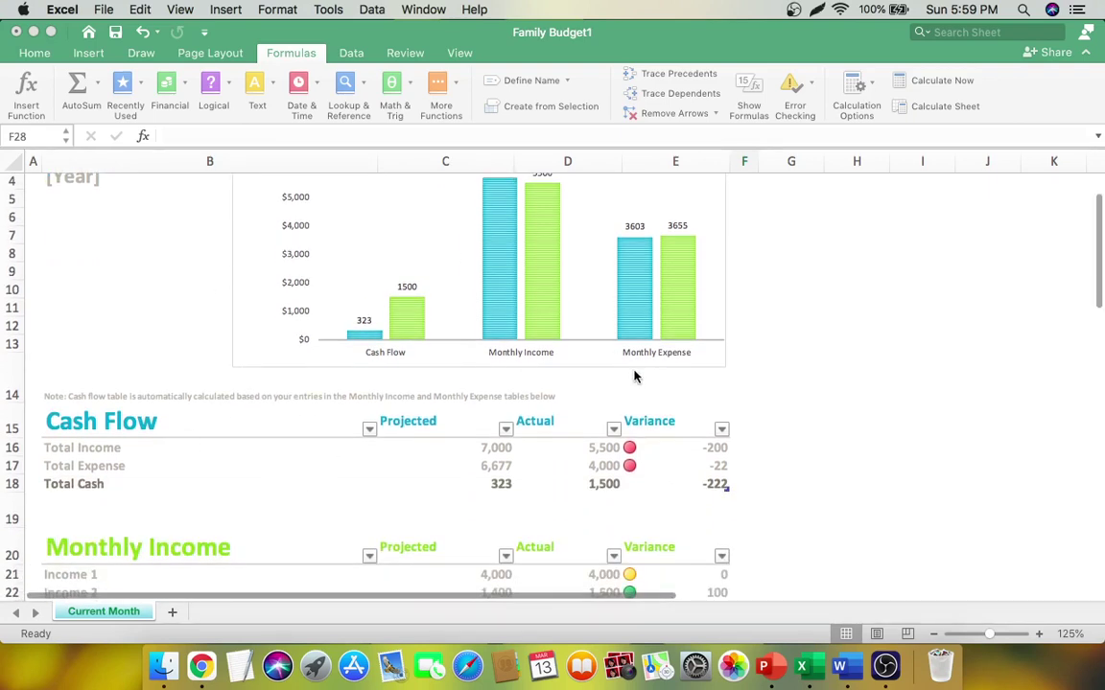
scroll(634, 376, "down", 1)
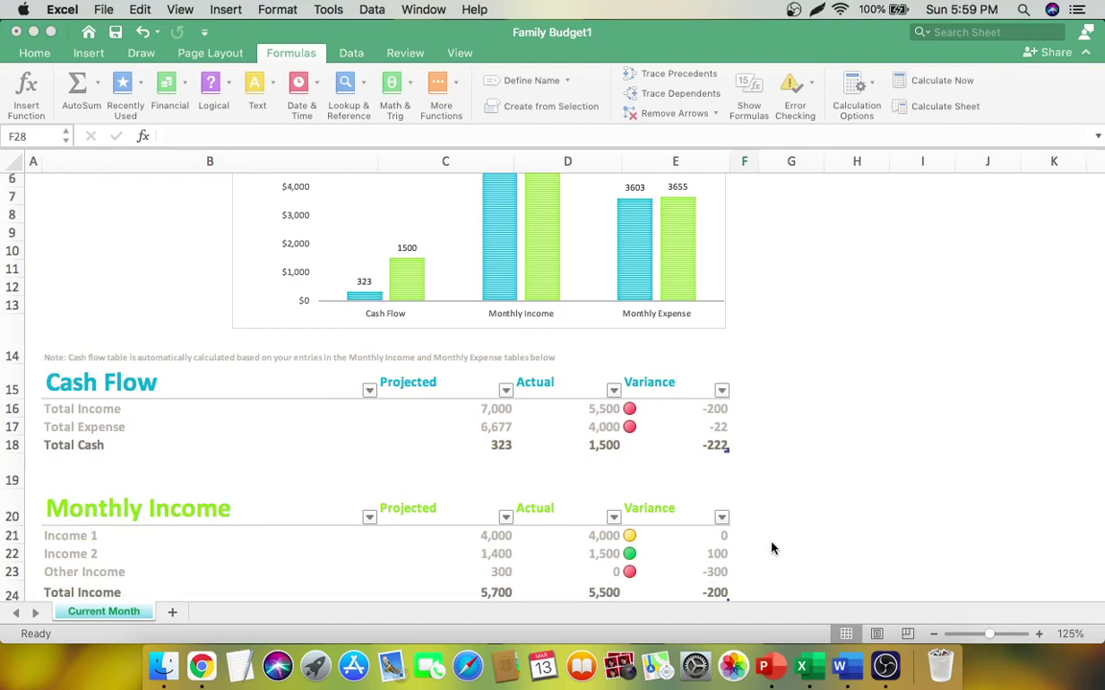
scroll(554, 448, "down", 2)
scroll(554, 449, "down", 3)
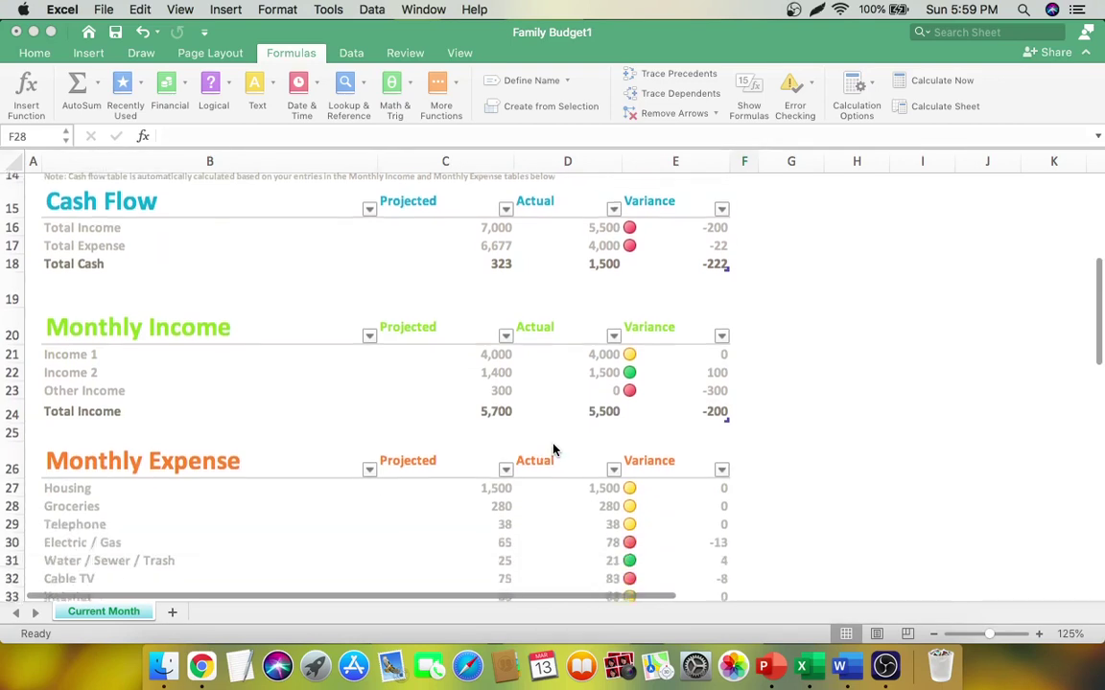
scroll(461, 444, "down", 1)
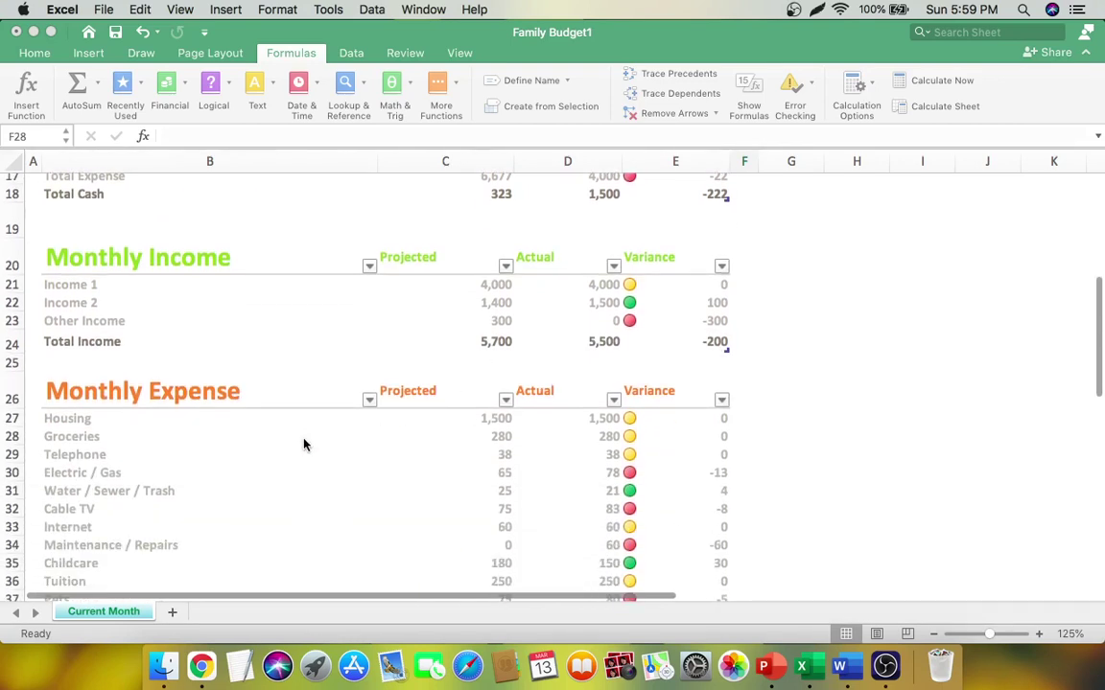
Step: Show the workbook in full screen and take a Lightshot capture covering the entire screen
left_click(51, 32)
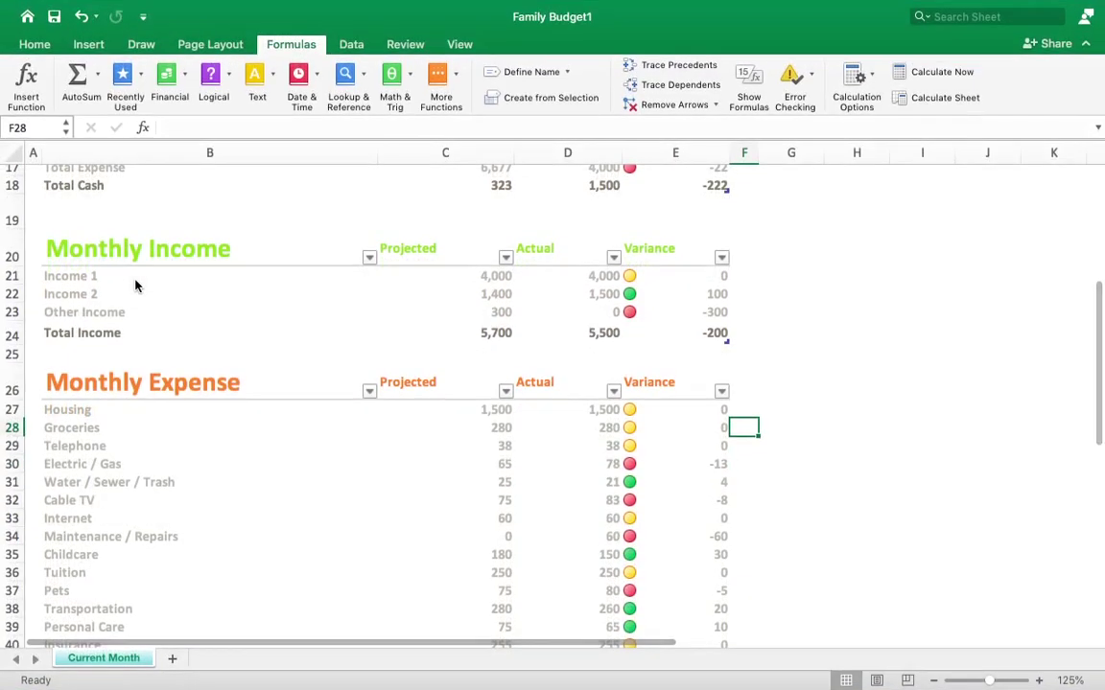
key("ctrl+Left")
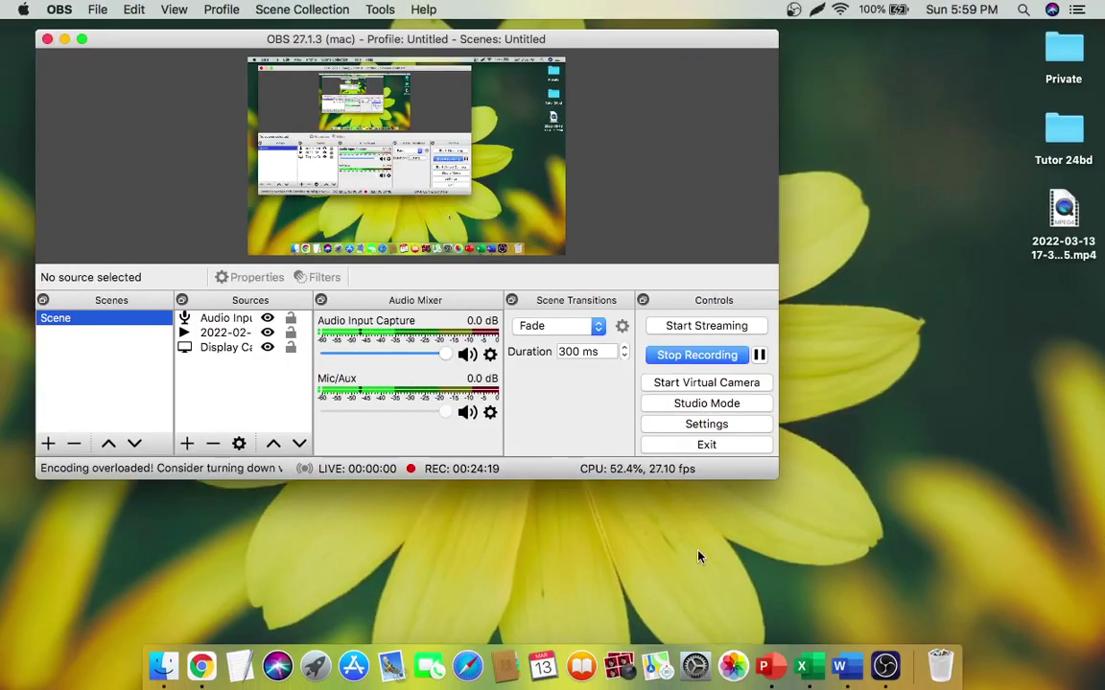
key("ctrl+Right")
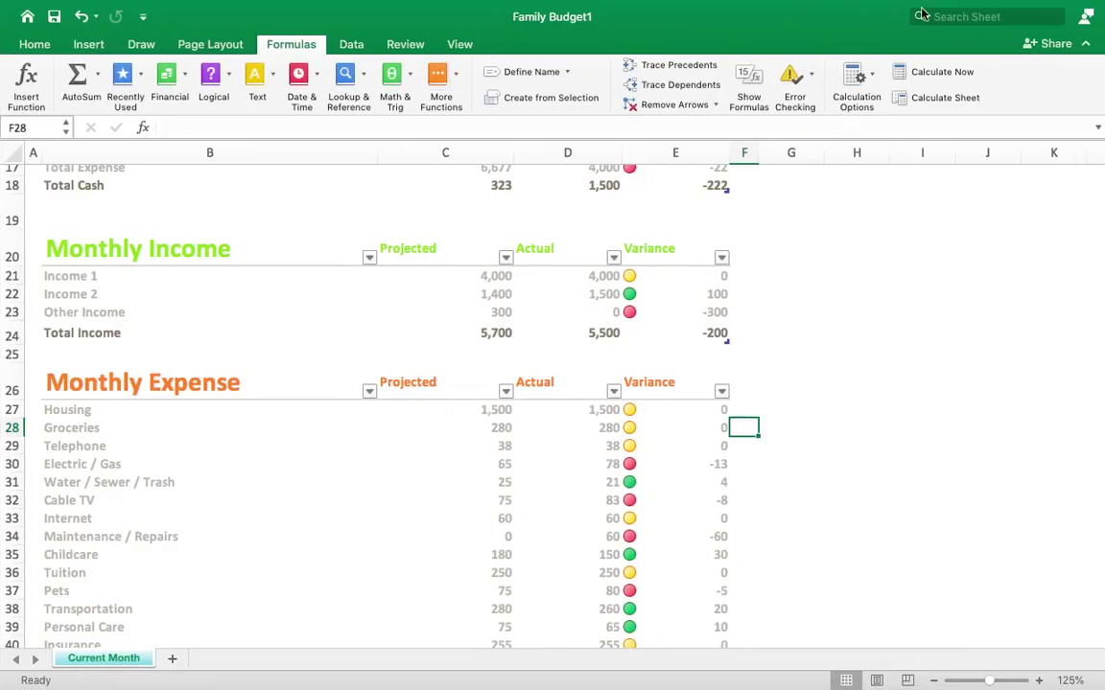
left_click(815, 10)
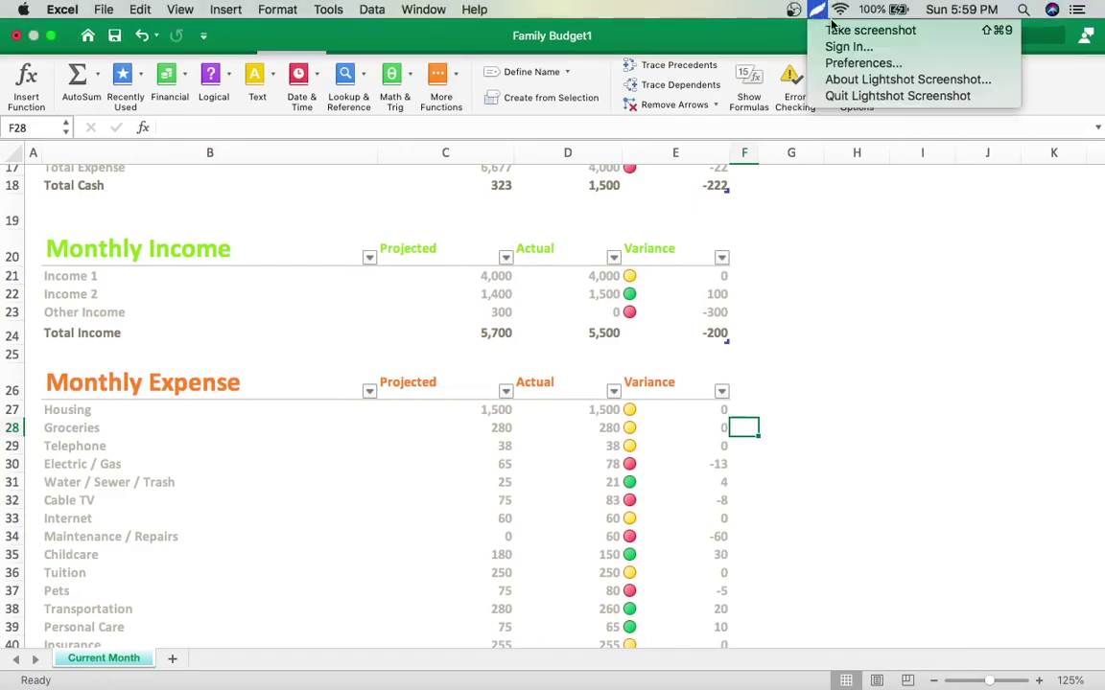
left_click(833, 30)
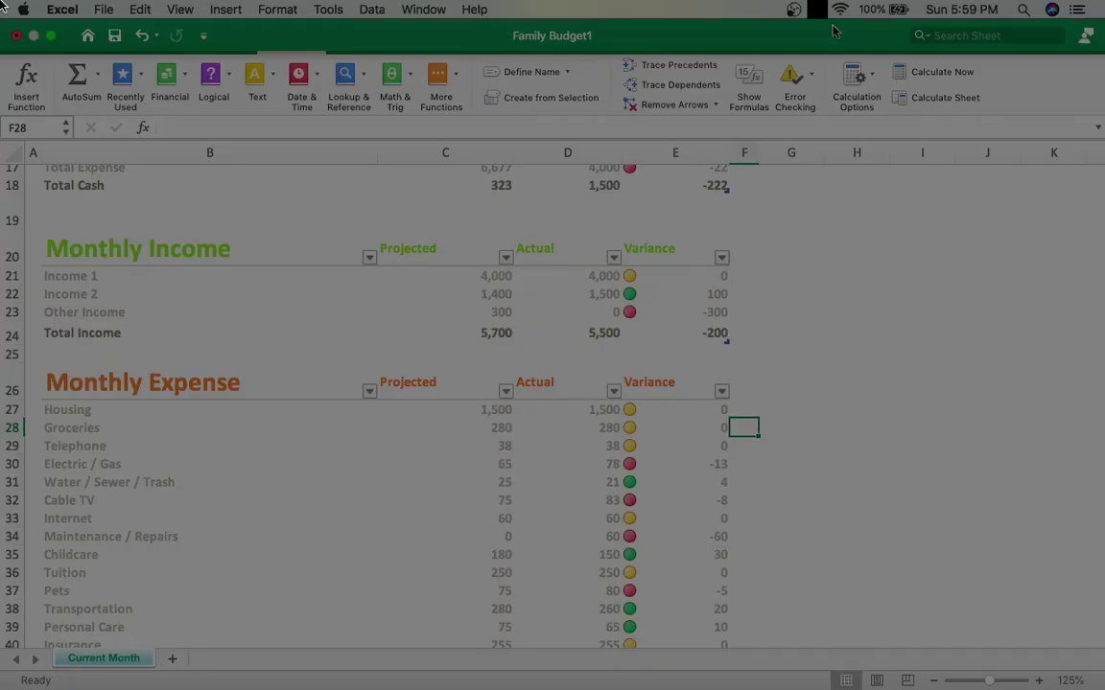
left_click_drag(2, 3, 1103, 689)
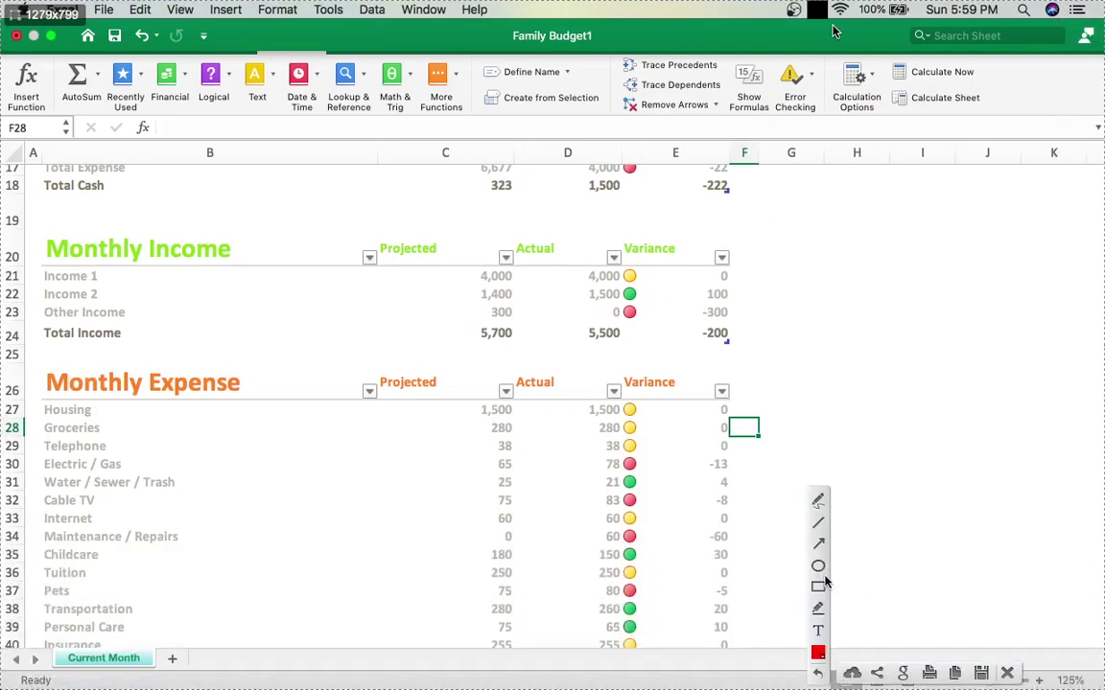
Step: Outline the function categories, tracing commands, Calculation Options, expense table, Calculate Now and Calculate Sheet with rectangles, and close the capture
left_click(822, 585)
mouse_move(3, 64)
left_mouse_down()
mouse_move(220, 44)
mouse_move(417, 81)
mouse_move(418, 107)
mouse_move(460, 115)
left_mouse_up()
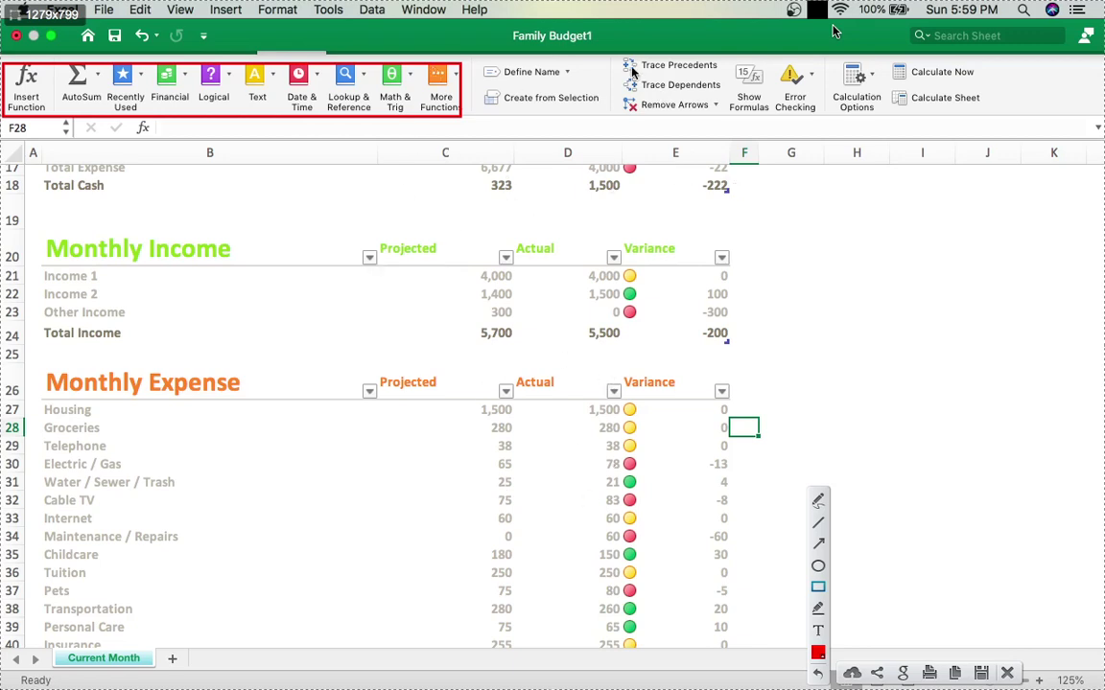
left_click_drag(622, 46, 728, 126)
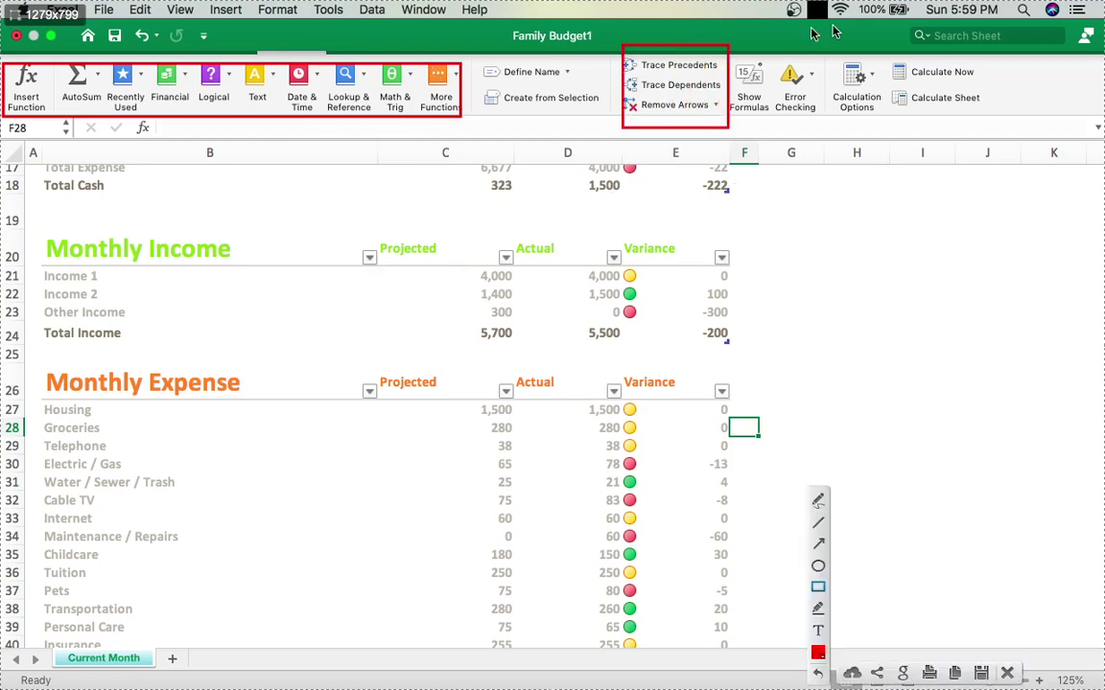
left_click_drag(827, 54, 882, 113)
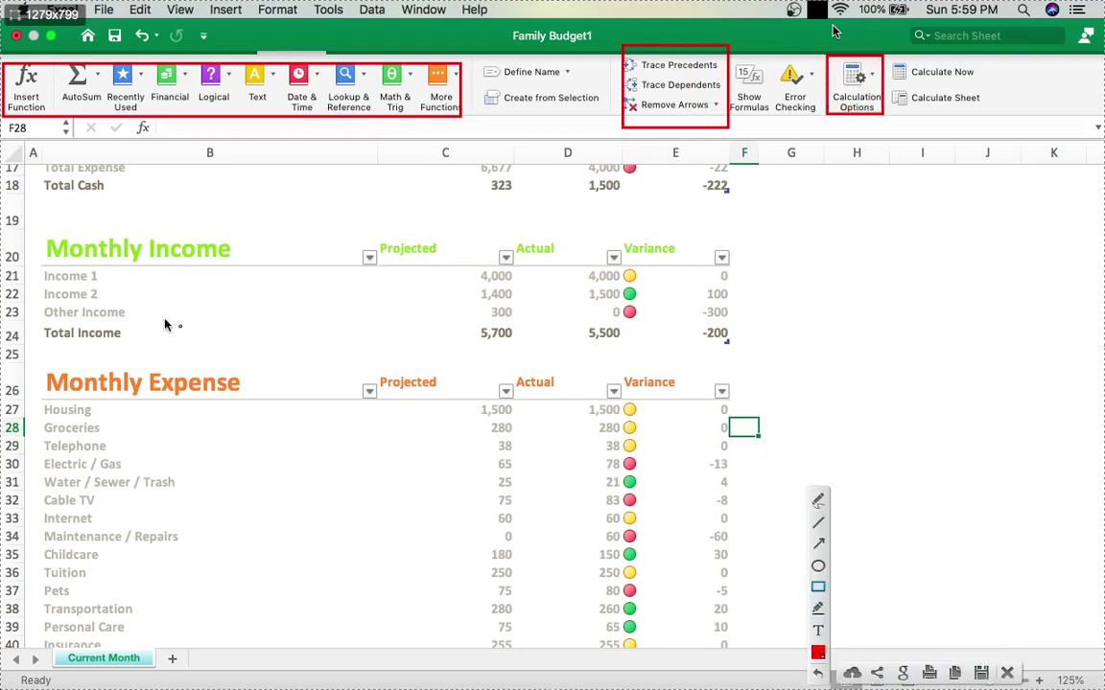
mouse_move(87, 303)
left_mouse_down()
mouse_move(369, 461)
mouse_move(611, 669)
mouse_move(732, 669)
mouse_move(741, 630)
left_mouse_up()
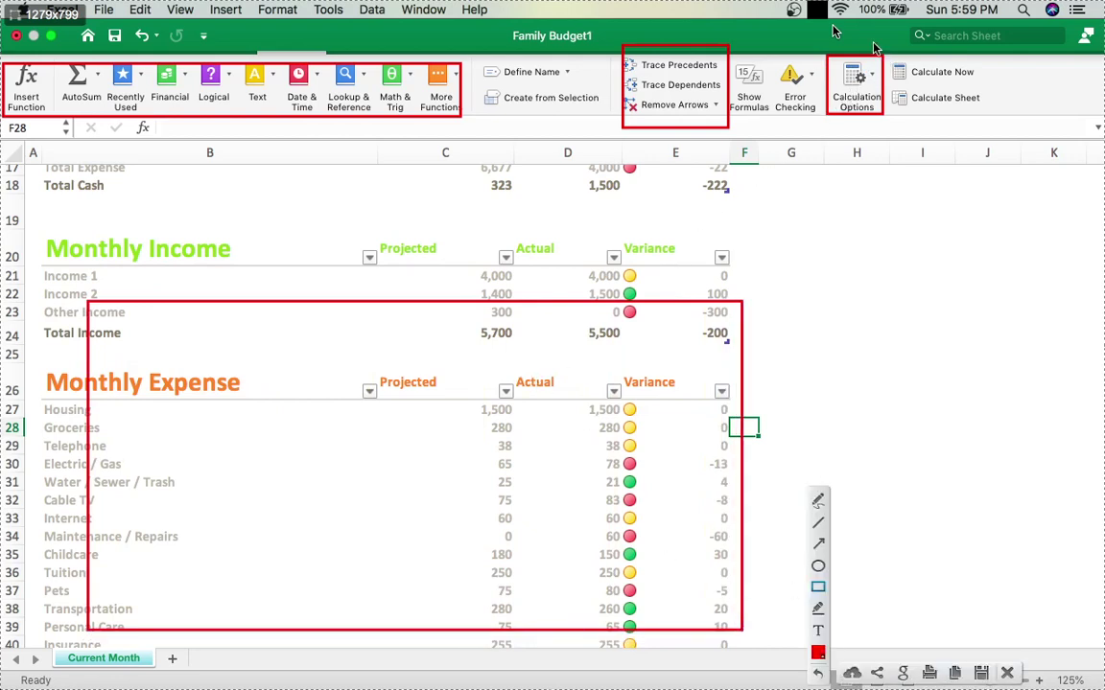
left_click_drag(887, 62, 988, 81)
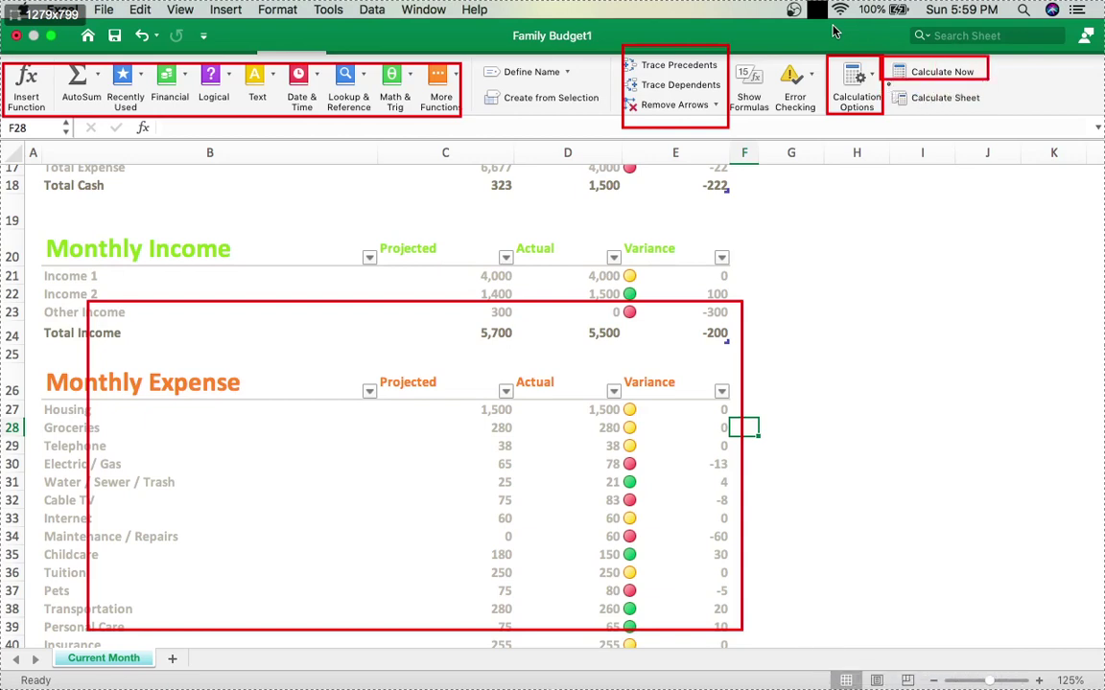
left_click_drag(889, 86, 976, 113)
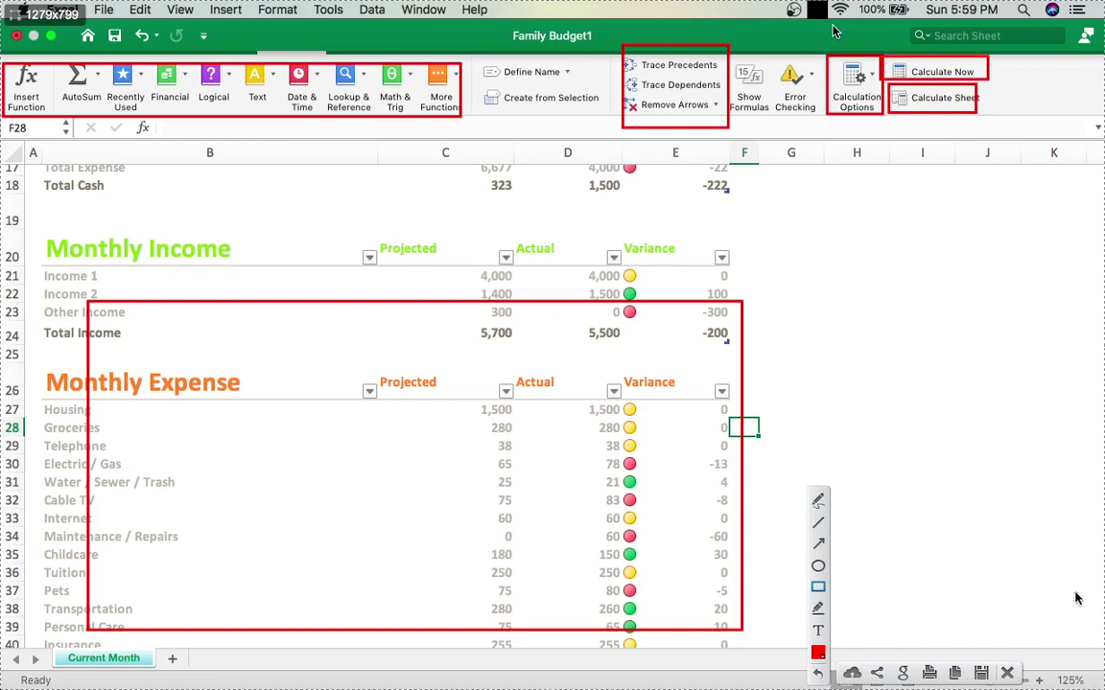
left_click(1006, 674)
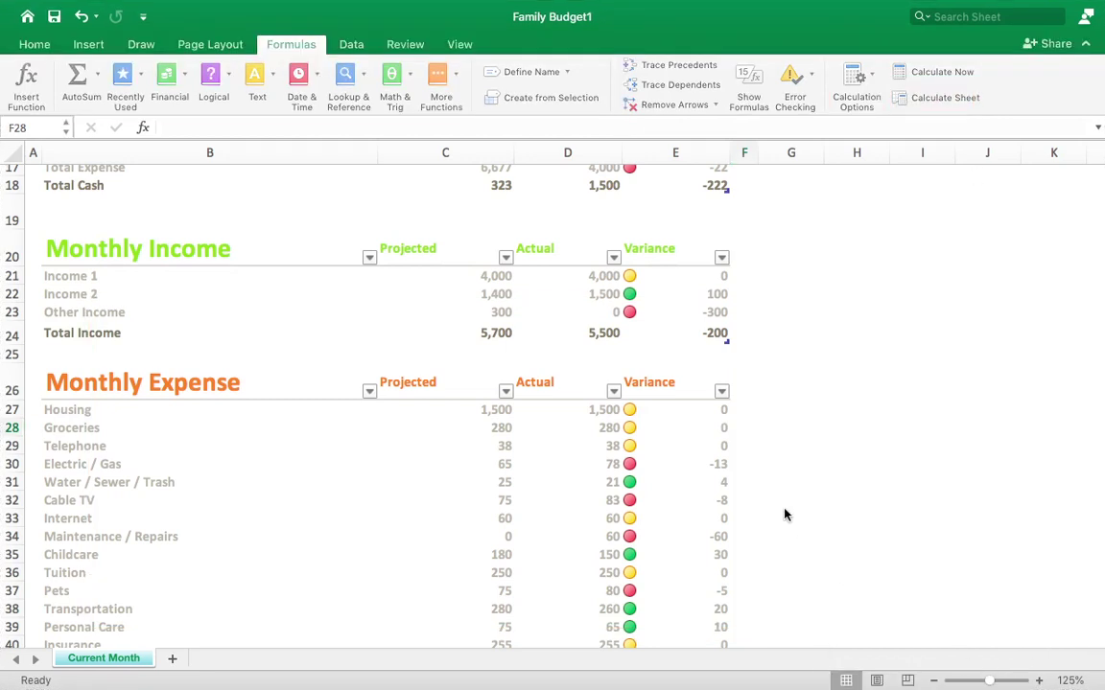
Step: Take the Family Budget1 workbook out of full screen and minimize its window
mouse_move(709, 6)
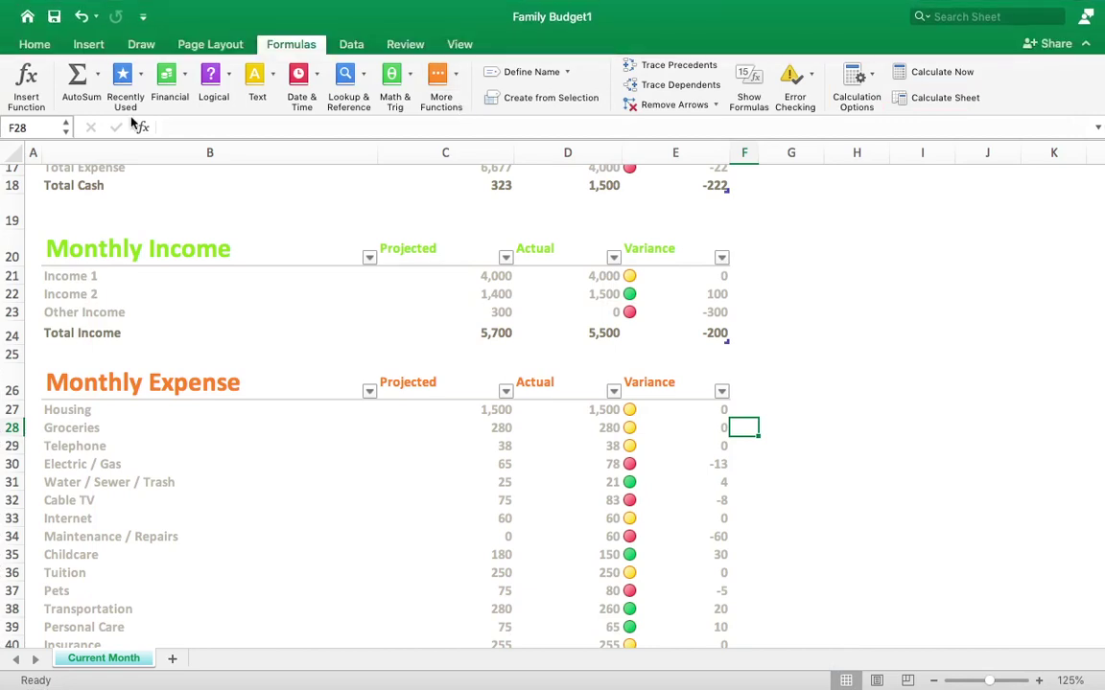
mouse_move(134, 5)
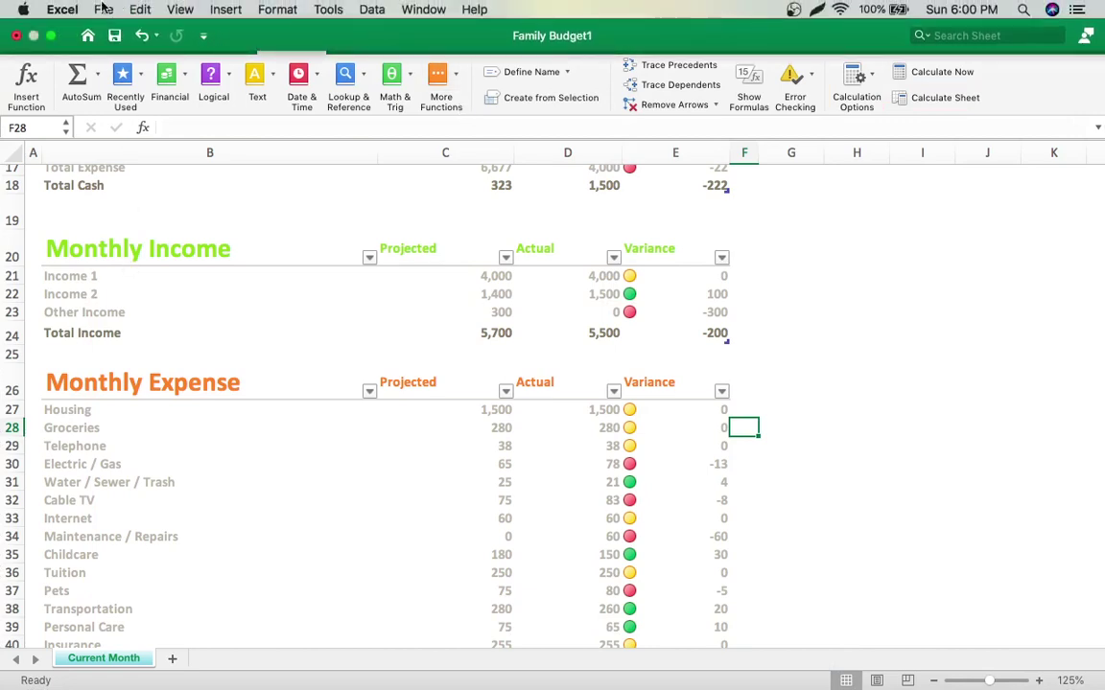
left_click(51, 37)
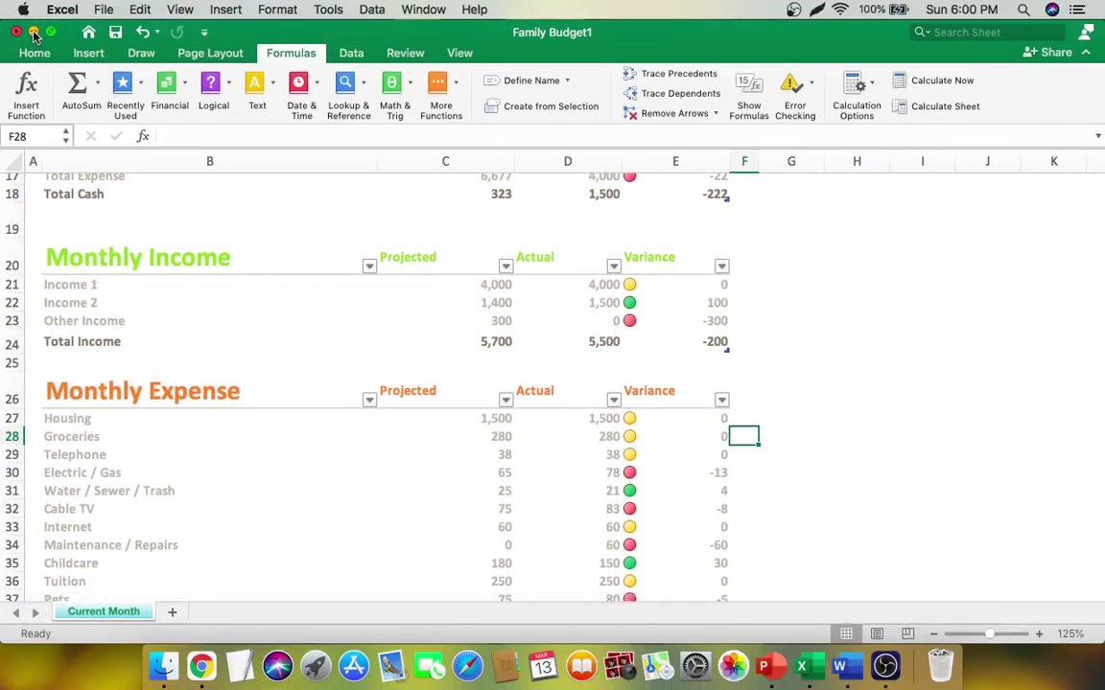
left_click(34, 33)
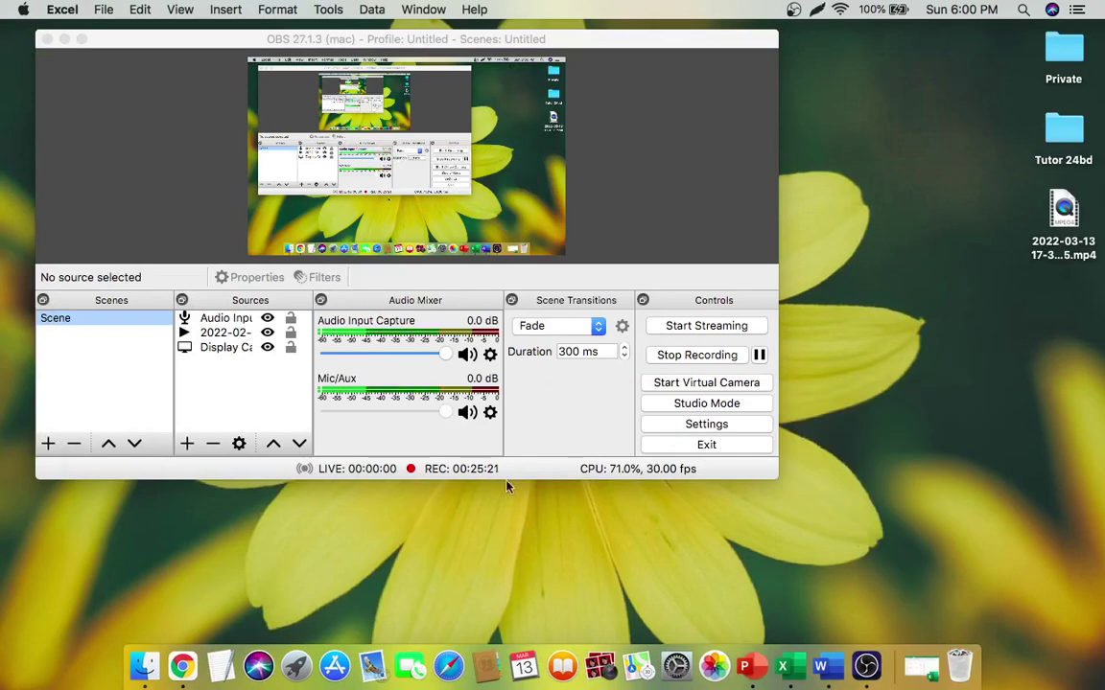